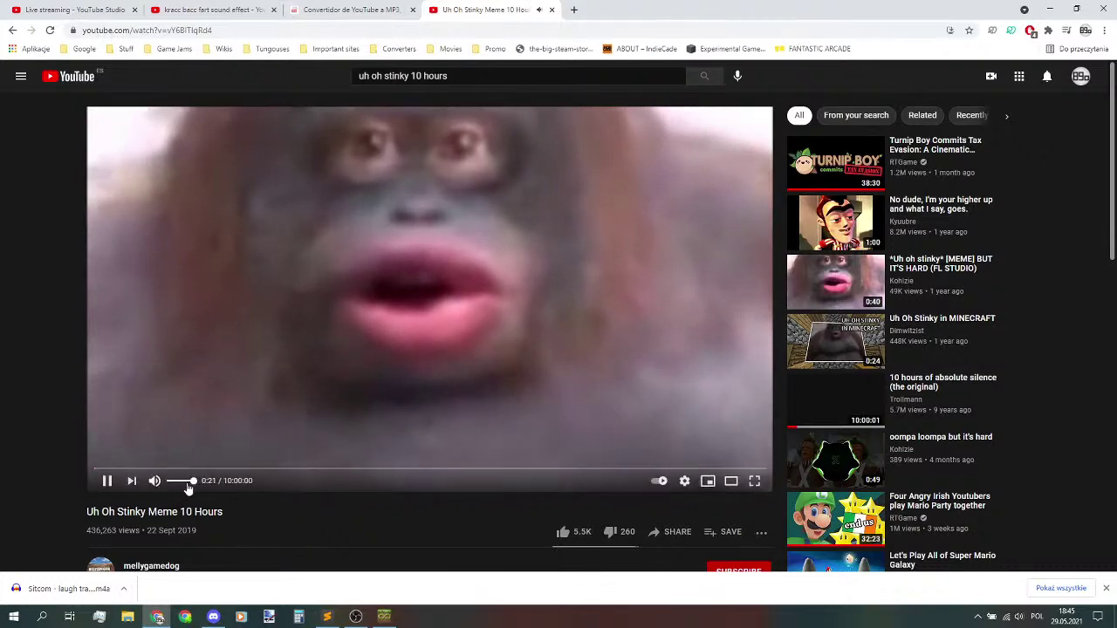
# - Lower the Uh Oh Stinky video's volume and copy the link of the "kracc bacc fart sfx" video from the search results
pyautogui.moveTo(193, 481)
pyautogui.mouseDown()
pyautogui.moveTo(157, 483)
pyautogui.moveTo(182, 490)
pyautogui.mouseUp()
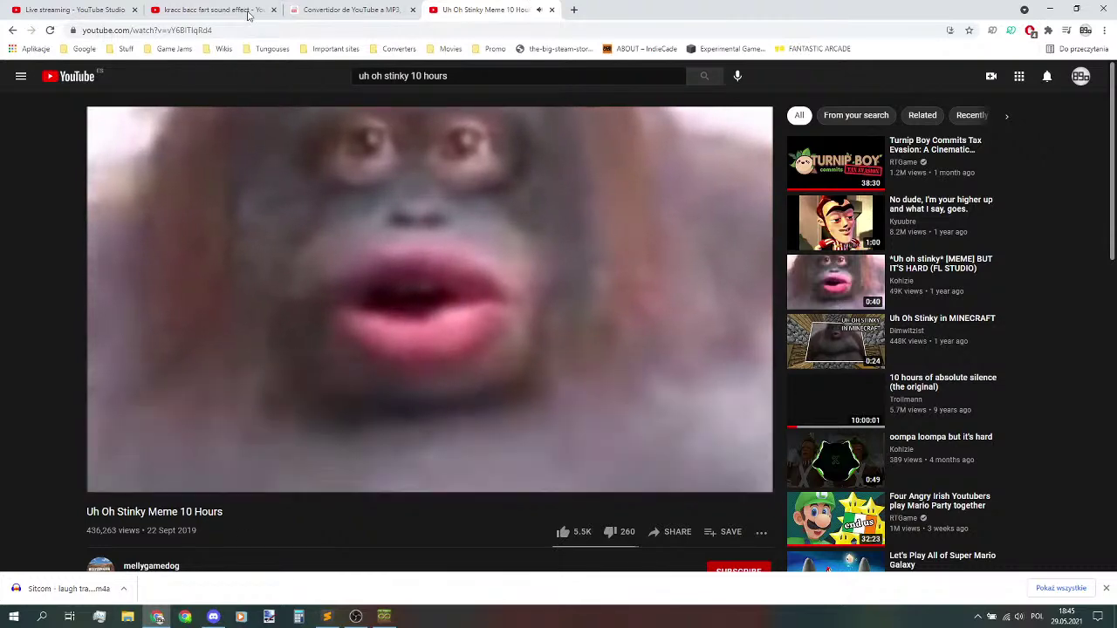
pyautogui.click(214, 10)
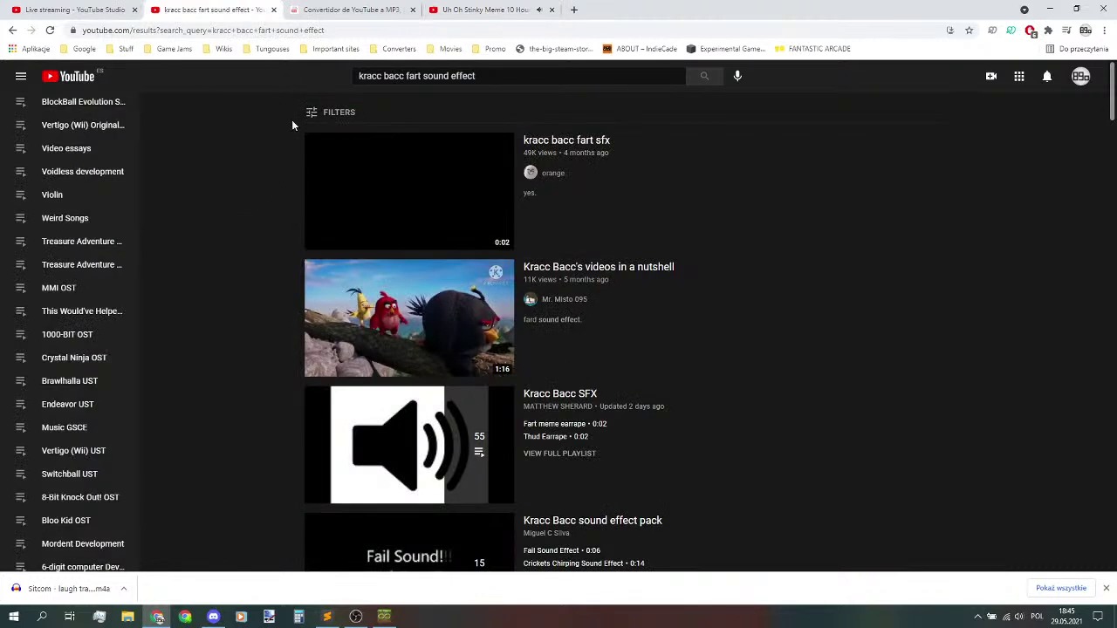
pyautogui.click(397, 185)
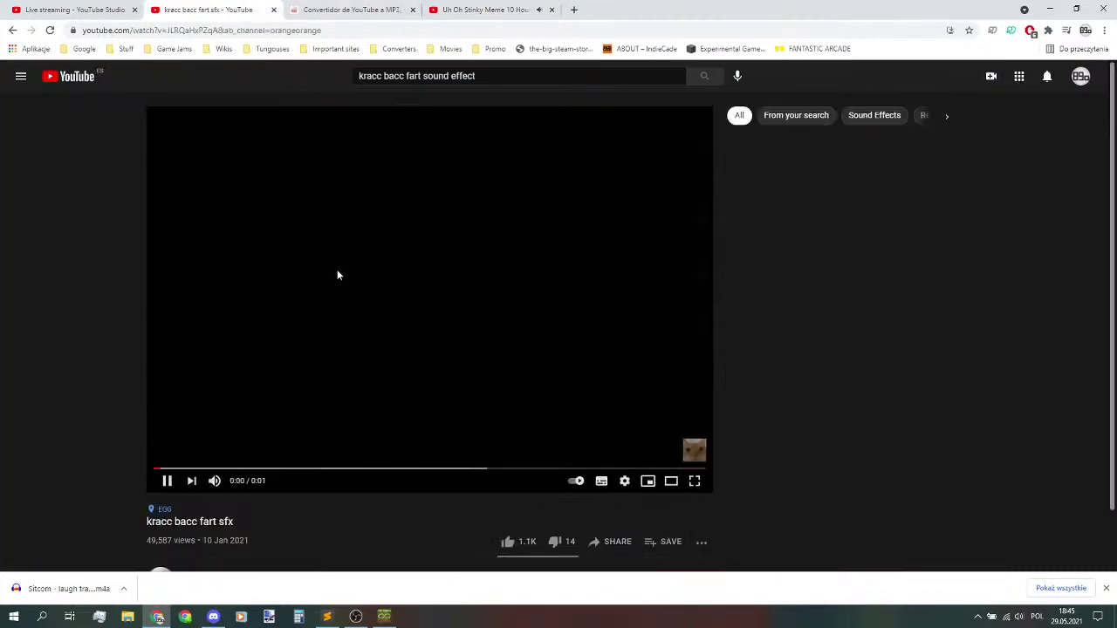
pyautogui.click(300, 31)
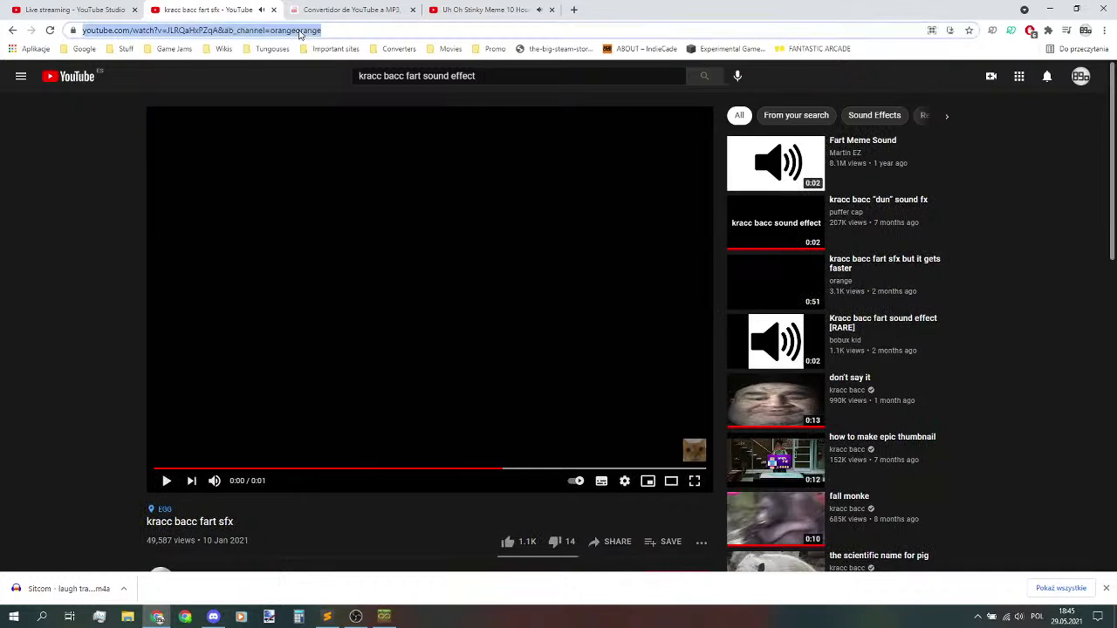
# - Convert the copied "kracc bacc fart sfx" link on LAZYMP3, download the audio and return to the converter's entry form
pyautogui.click(344, 16)
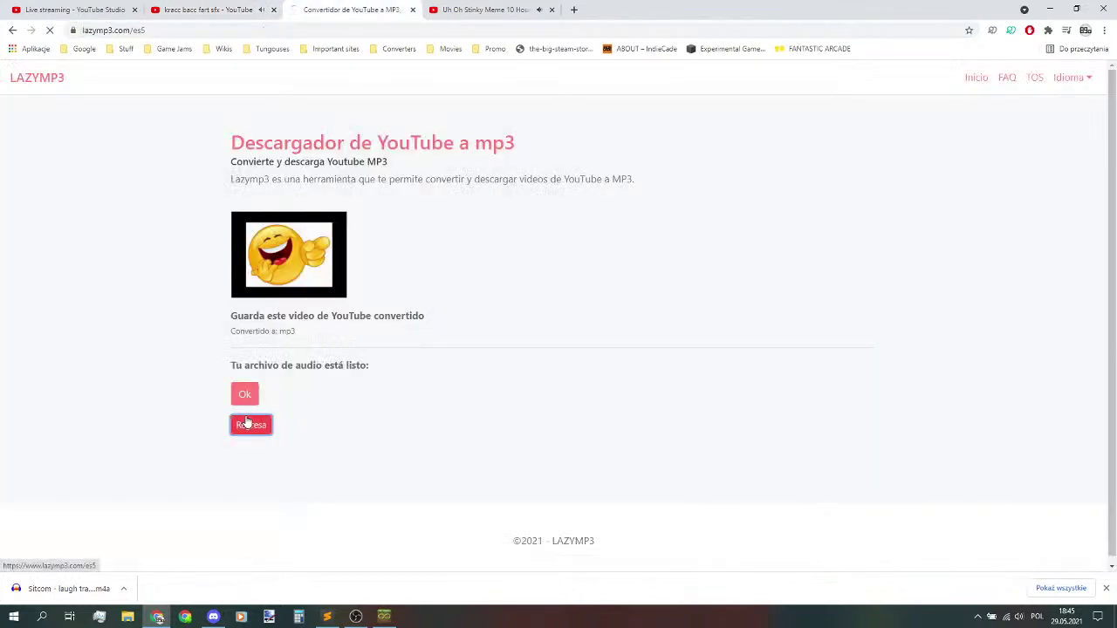
pyautogui.click(250, 425)
pyautogui.click(244, 252)
pyautogui.write('https://www.youtube.com/watch?v=JLRQaHxPZQA&ab_channel=orangeorange')
pyautogui.click(840, 255)
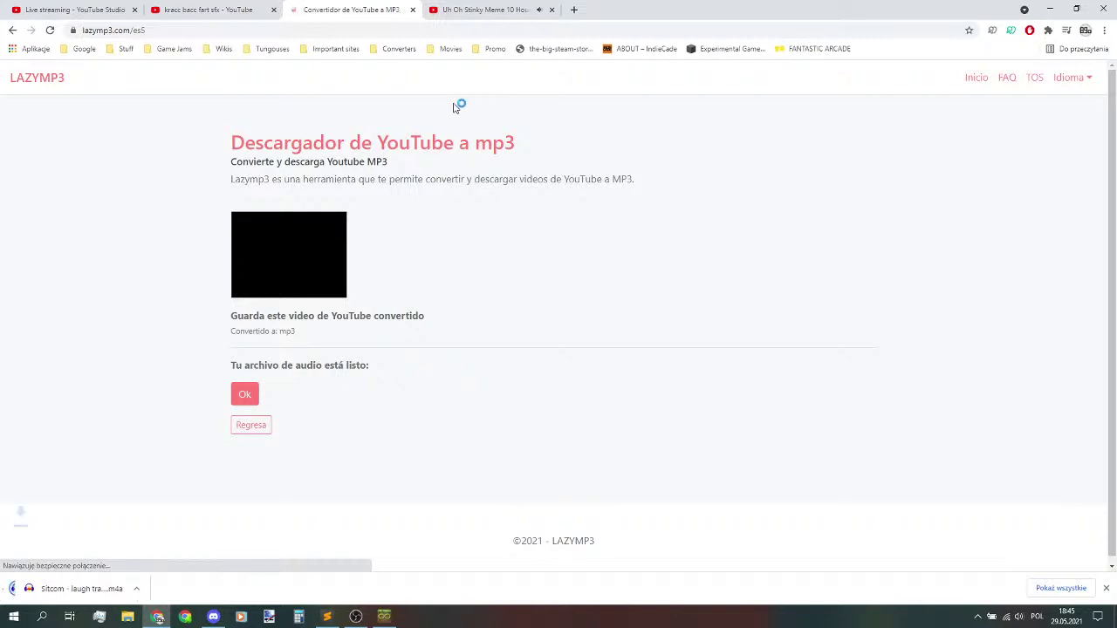
pyautogui.click(251, 425)
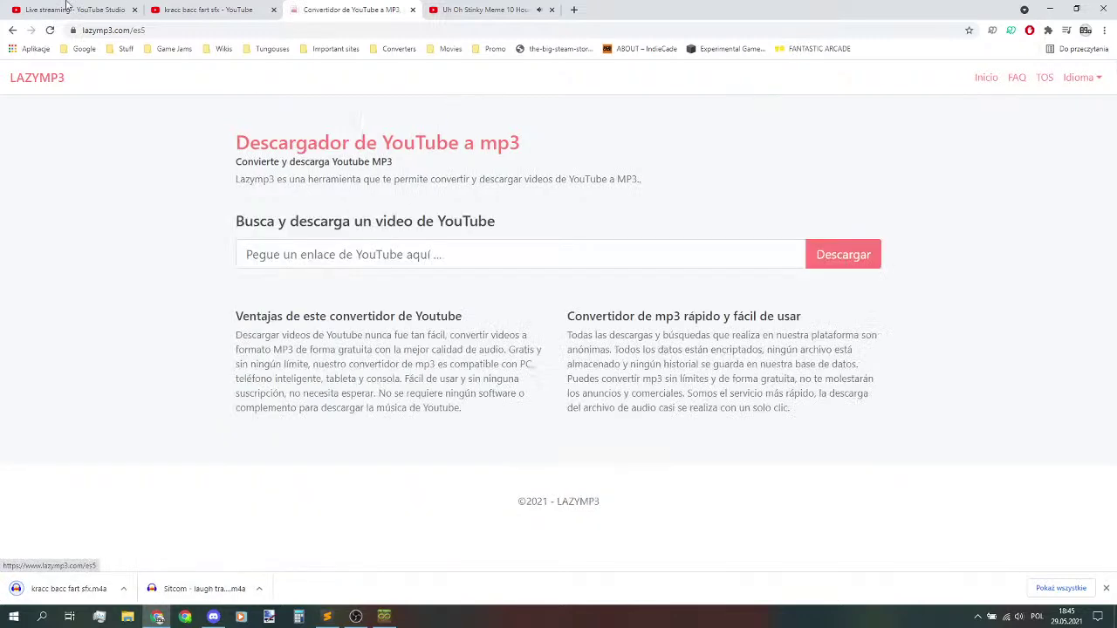
# - Open "Thud Earrape" from the Kracc Bacc SFX playlist in the search results and copy its link
pyautogui.click(200, 10)
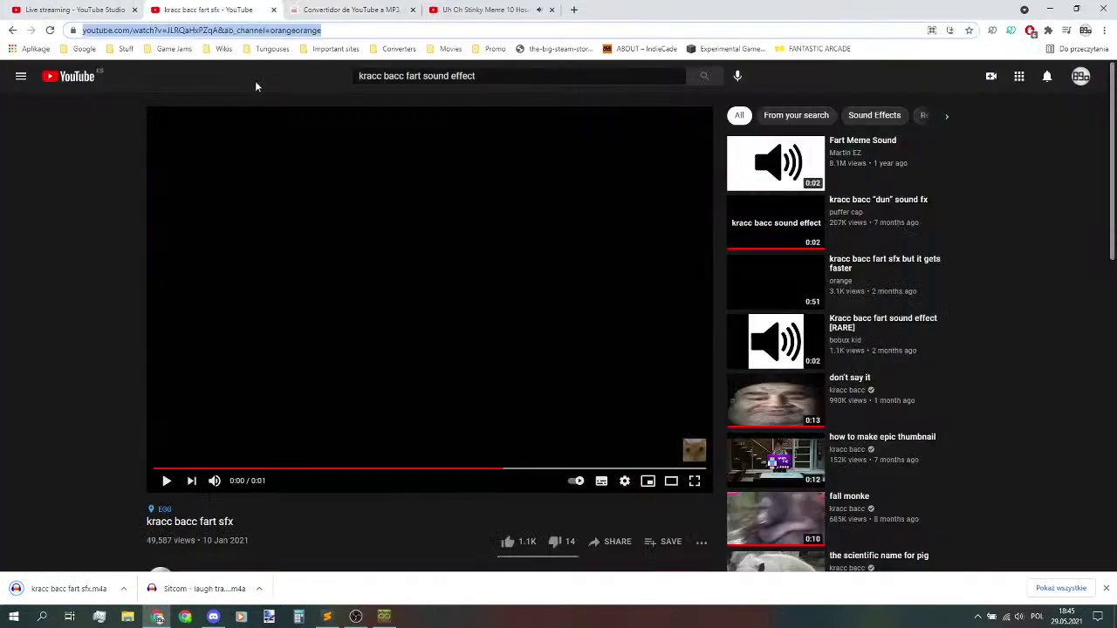
pyautogui.click(13, 30)
pyautogui.scroll(-2, 168, 187)
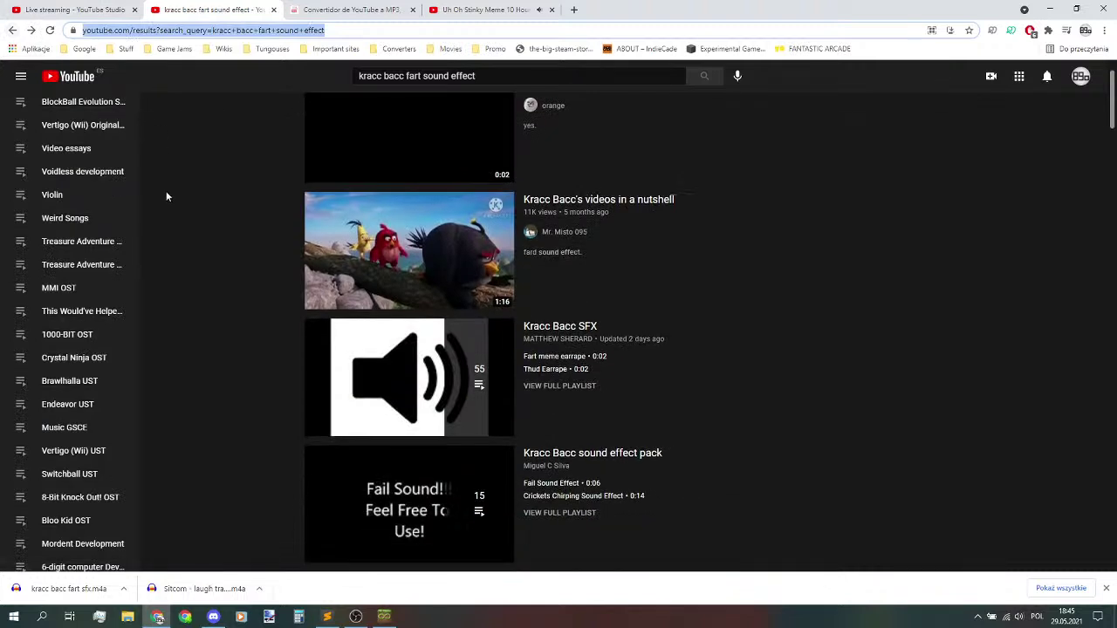
pyautogui.click(374, 321)
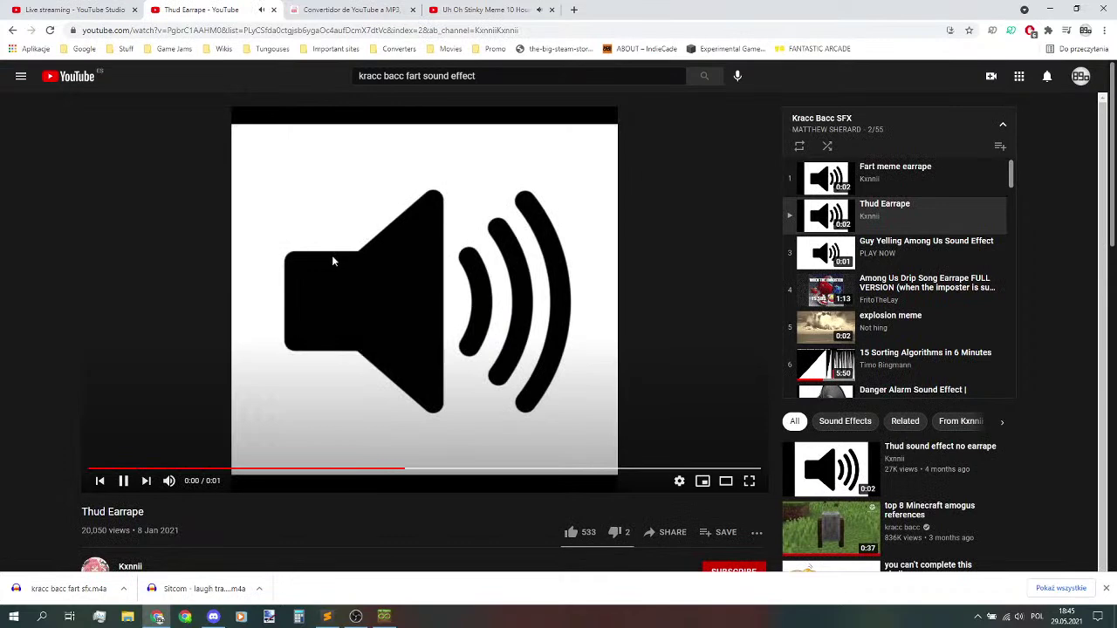
pyautogui.click(327, 257)
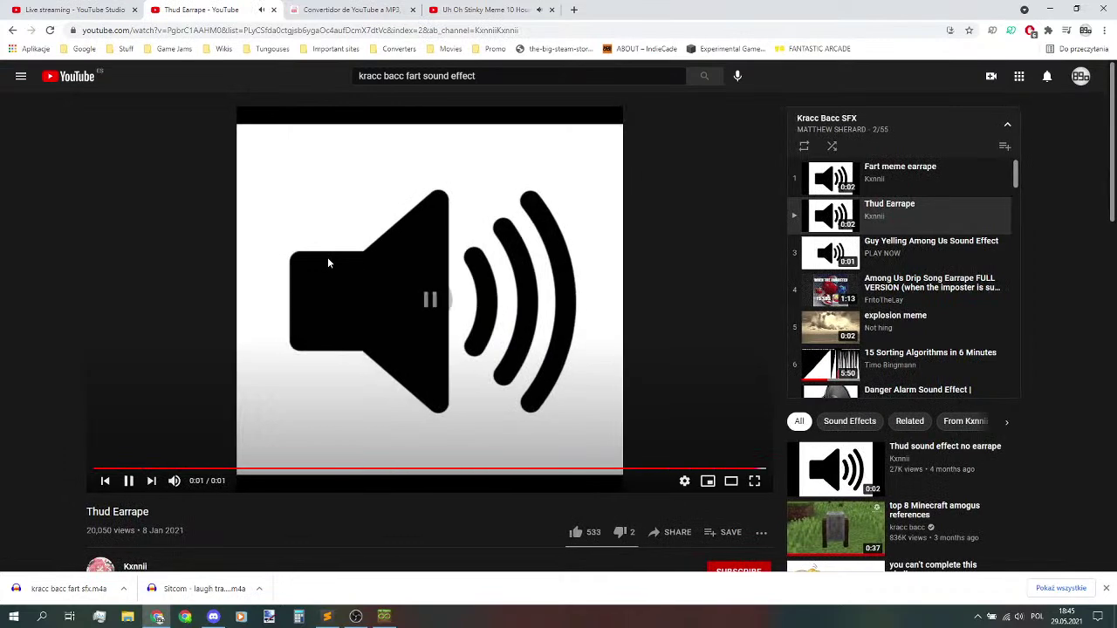
pyautogui.click(293, 31)
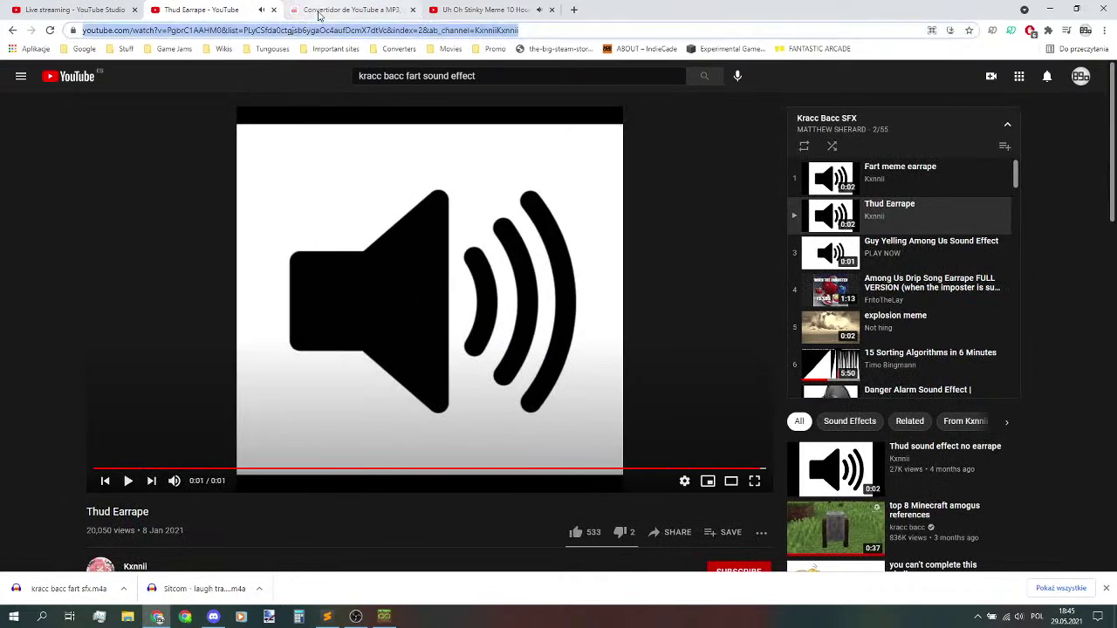
# - Convert the copied "Thud Earrape" link on LAZYMP3, download its audio and return to the converter's entry form
pyautogui.click(349, 9)
pyautogui.click(414, 254)
pyautogui.hotkey('ctrl', 'v')
pyautogui.click(845, 254)
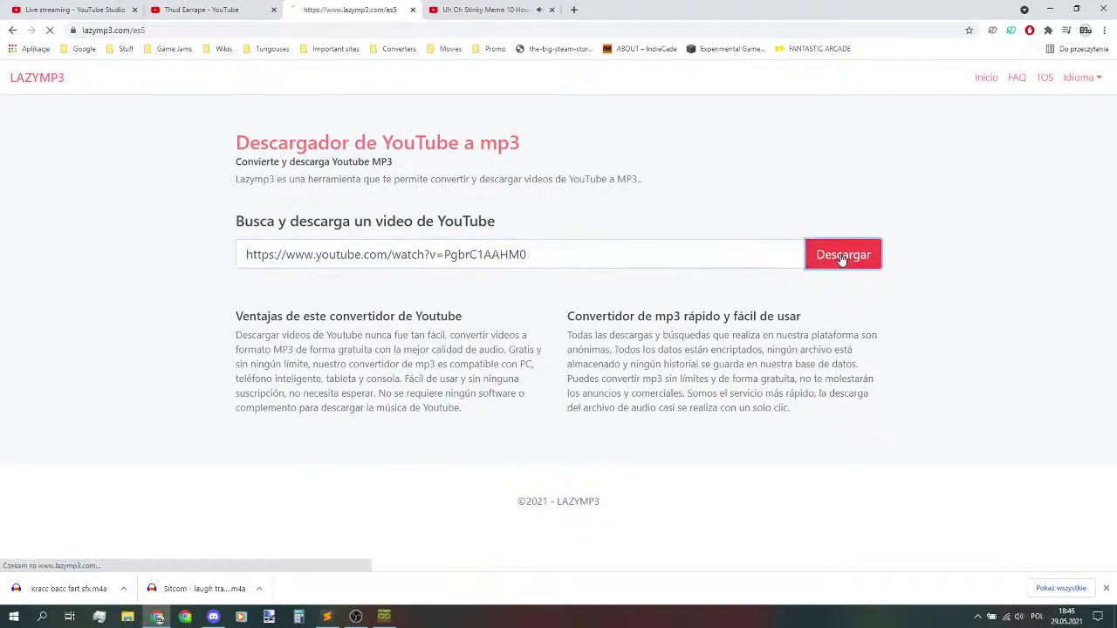
pyautogui.click(258, 393)
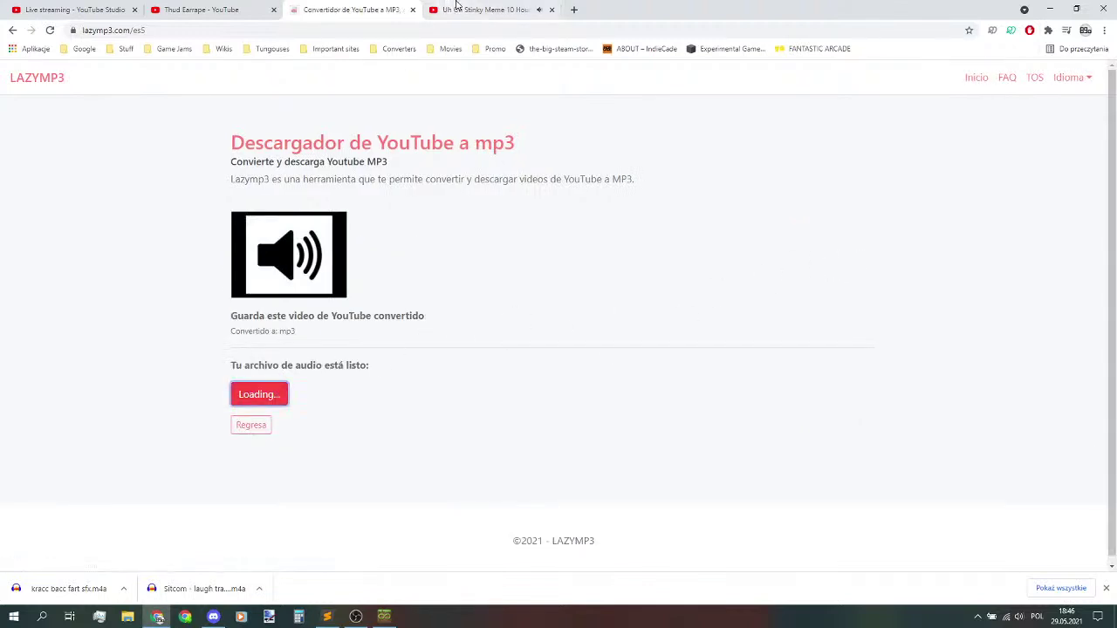
pyautogui.click(485, 10)
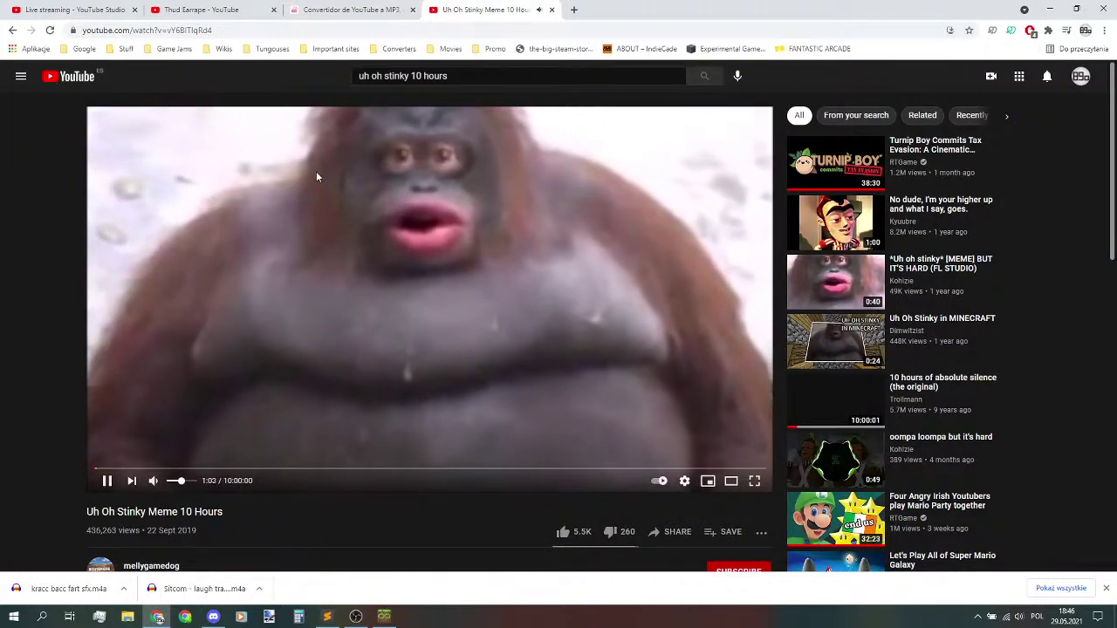
pyautogui.click(345, 8)
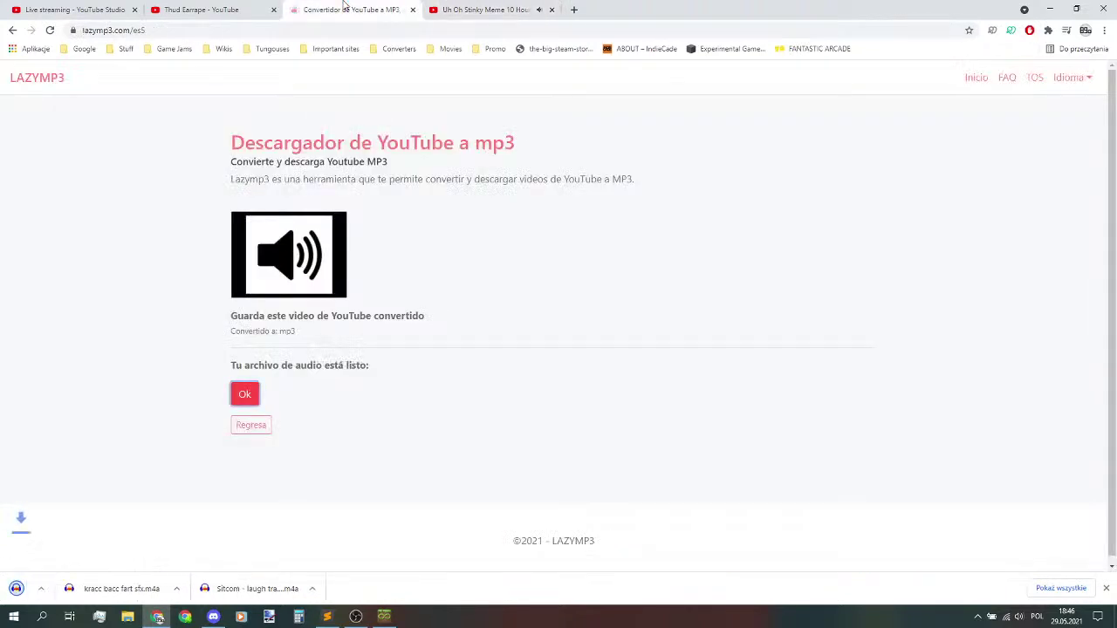
pyautogui.click(262, 423)
# - Pause the Uh Oh Stinky video and check the unread direct message in Discord
pyautogui.click(245, 7)
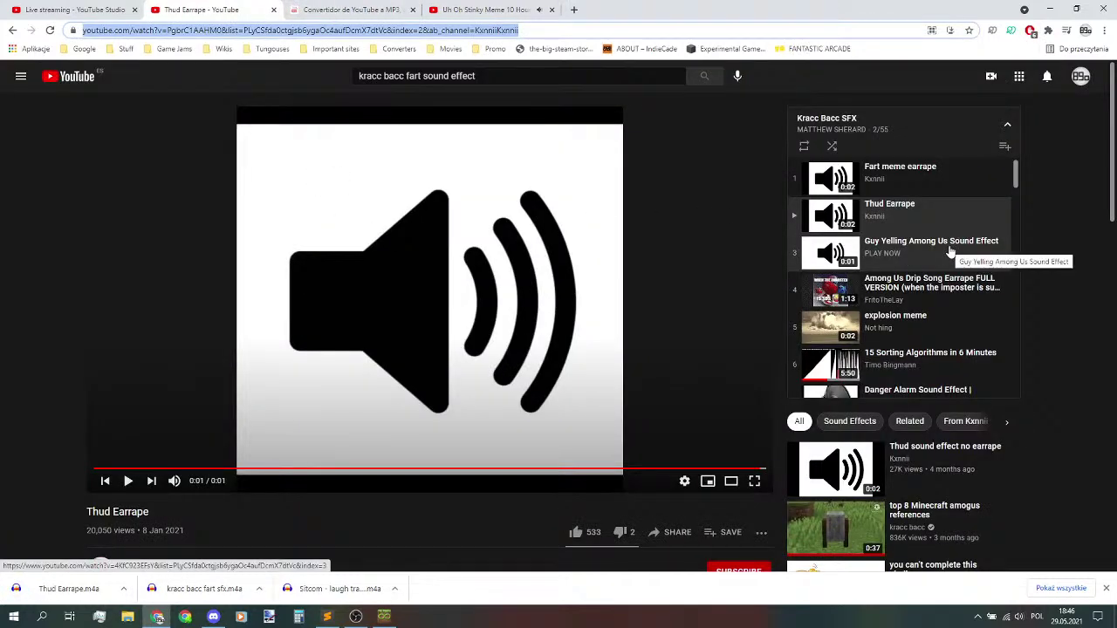
pyautogui.click(488, 10)
pyautogui.click(349, 349)
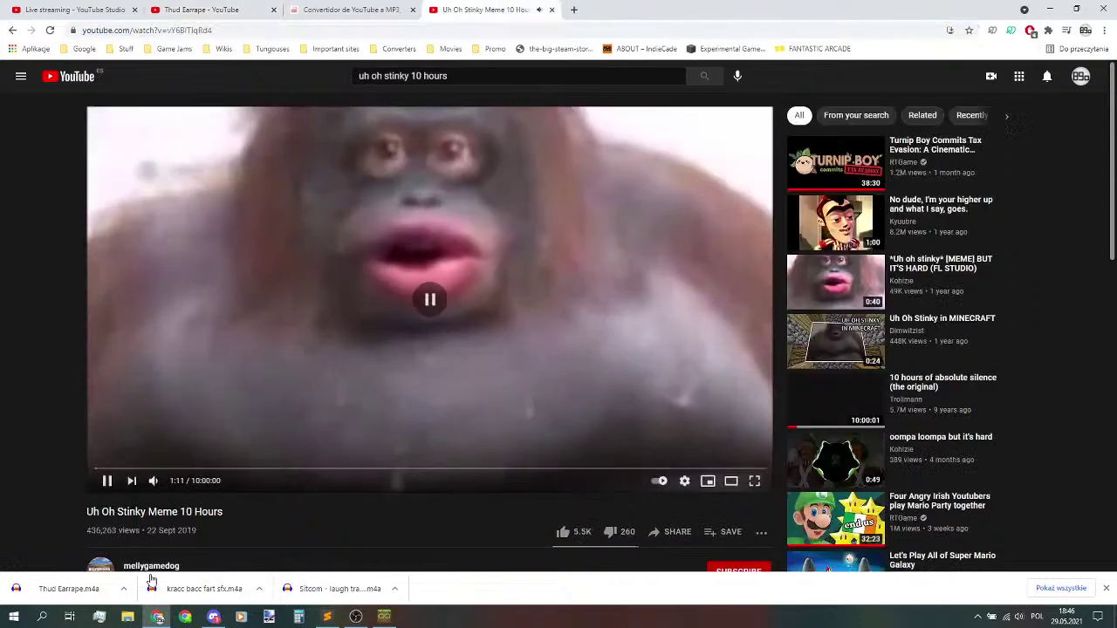
pyautogui.click(212, 617)
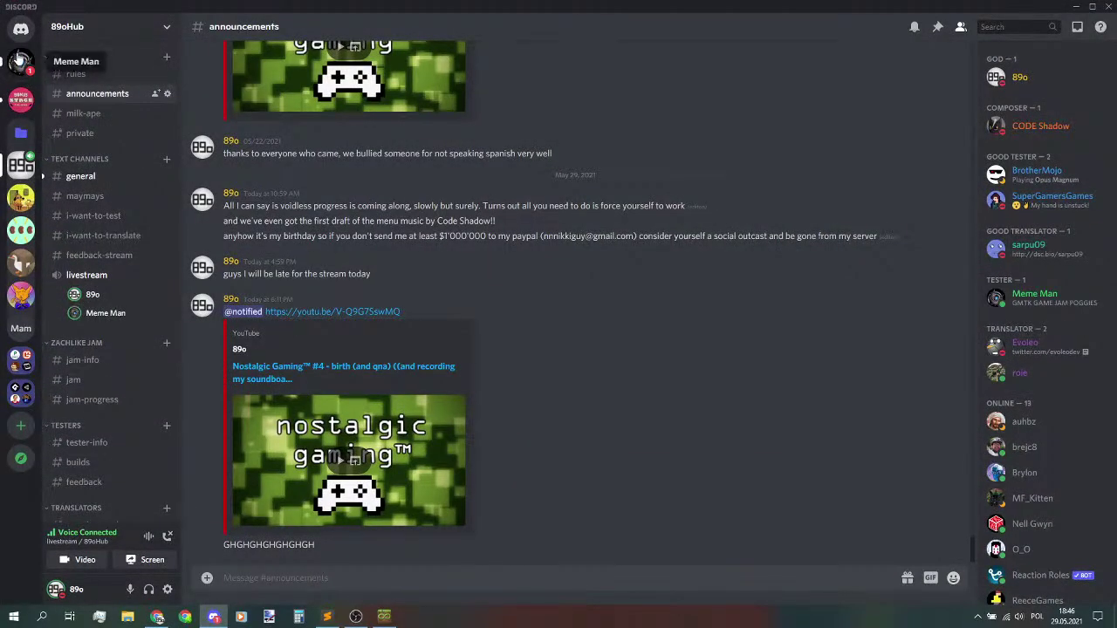
pyautogui.click(20, 59)
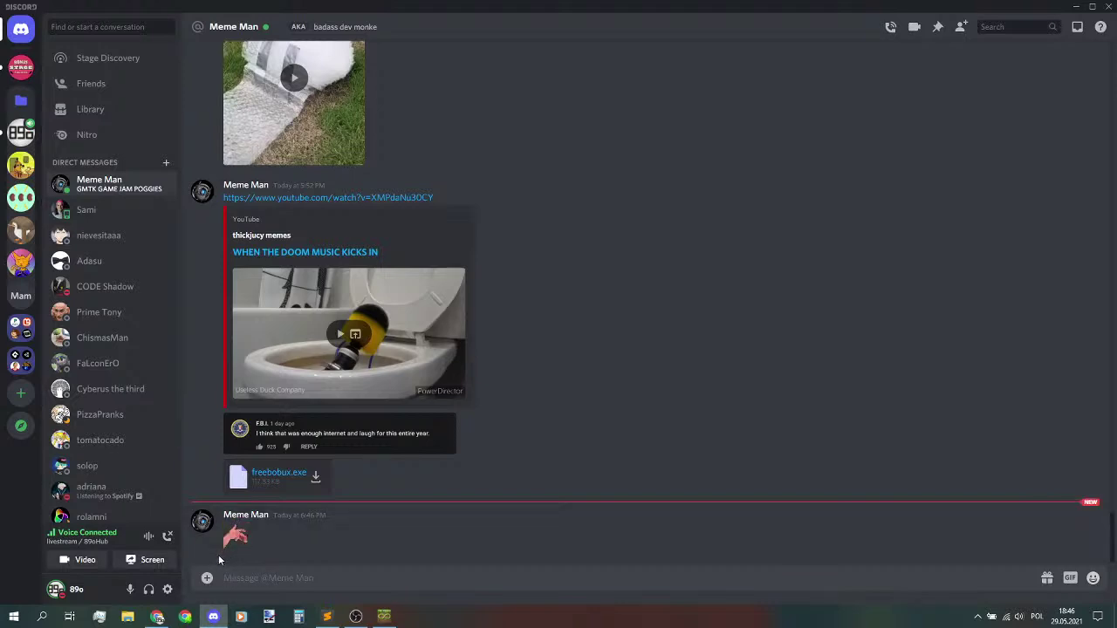
pyautogui.click(157, 616)
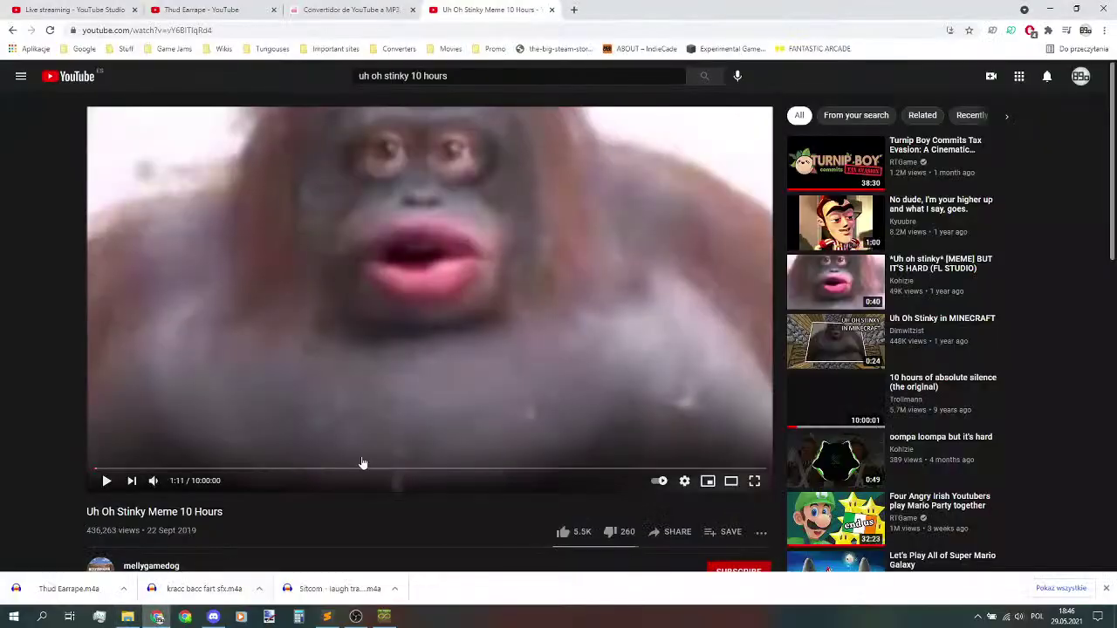
pyautogui.hotkey('ctrl', '2')
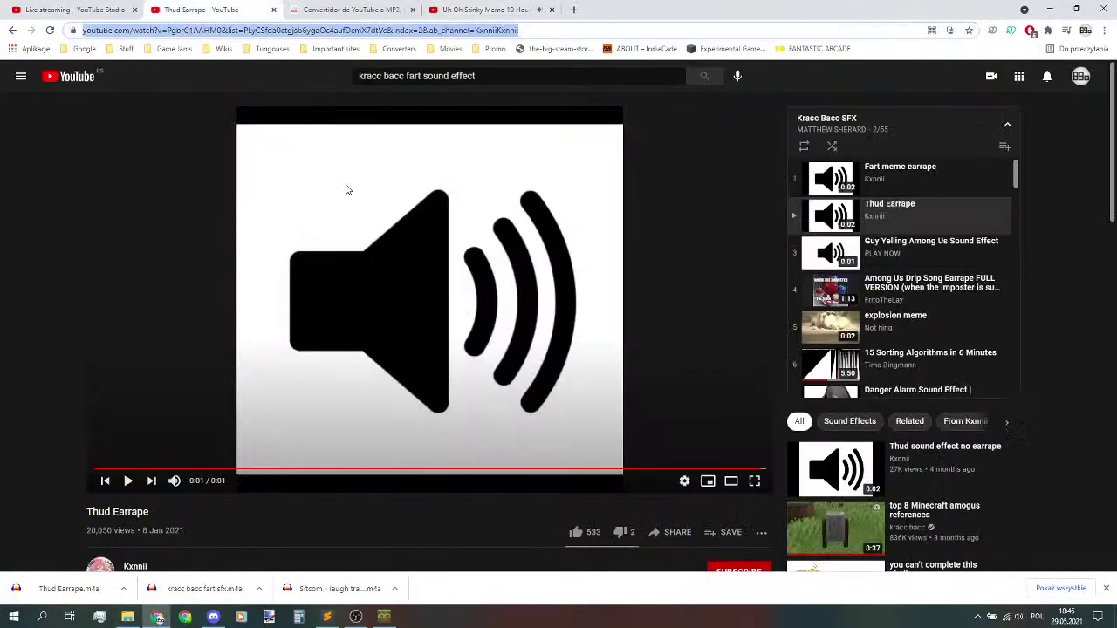
pyautogui.click(340, 9)
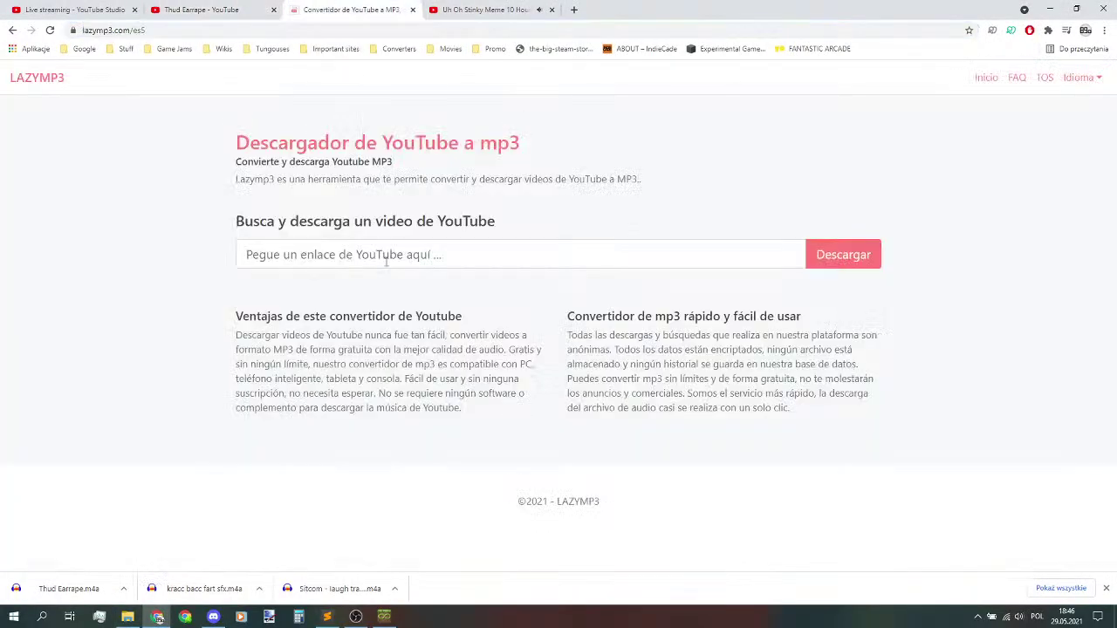
pyautogui.click(575, 255)
pyautogui.write('https://www.youtube.com/watch?v=PgbrC1AAHM0&list=PLyCSfda0ctgjsb6ygaOc4aufDcmX7dtVc&index=2&ab_channel=KxnniiKxnnii')
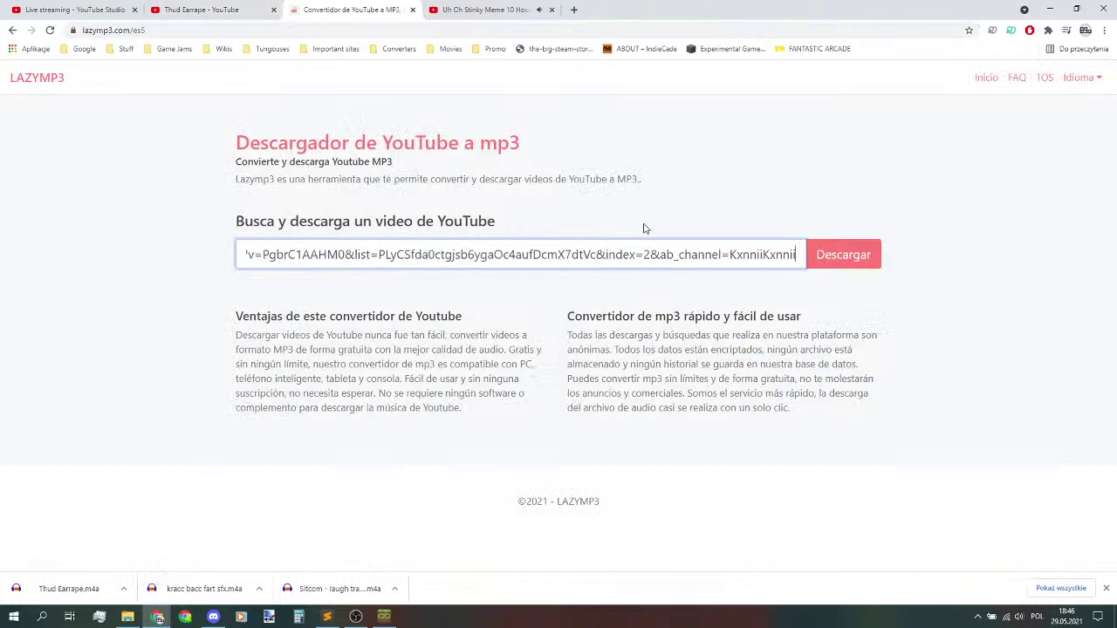
pyautogui.hotkey('ctrl', 'z')
# - Open "Guy Yelling Among Us Sound Effect" from the Kracc Bacc SFX playlist and copy its link
pyautogui.click(254, 9)
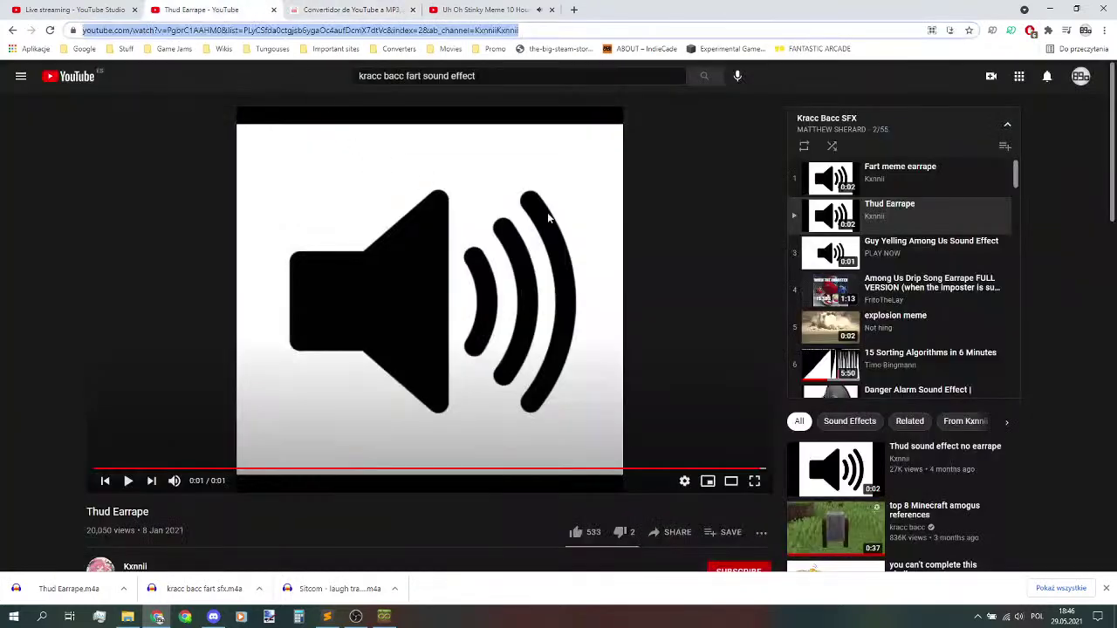
pyautogui.click(899, 248)
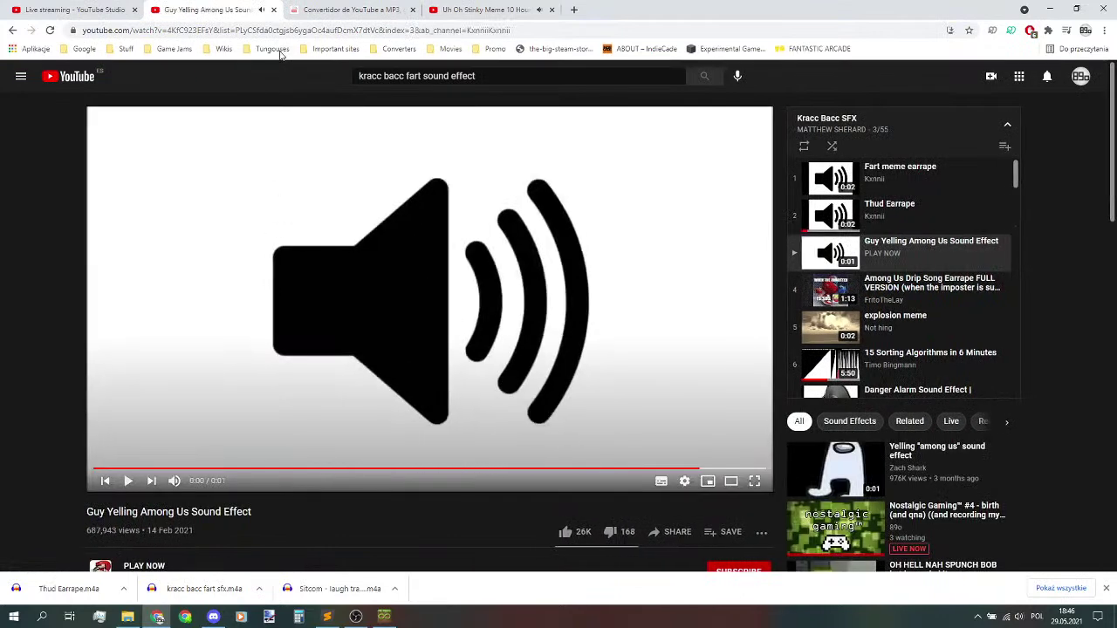
pyautogui.click(279, 30)
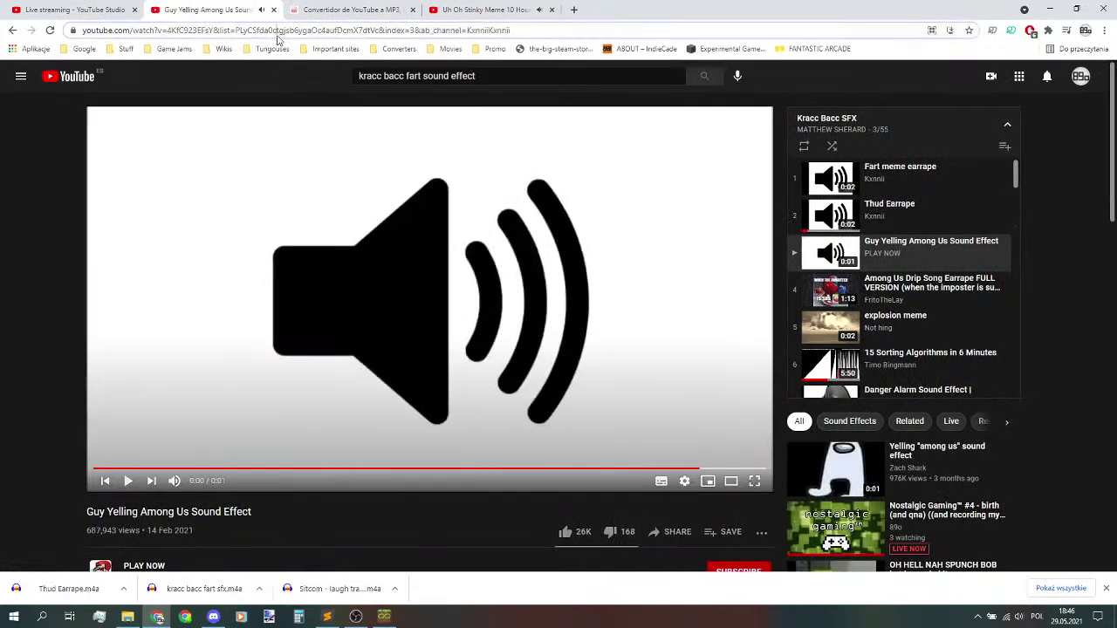
pyautogui.hotkey('ctrl', 'c')
# - Convert the copied "Guy Yelling Among Us Sound Effect" link on LAZYMP3 and download the audio
pyautogui.click(349, 9)
pyautogui.click(367, 255)
pyautogui.hotkey('ctrl', 'v')
pyautogui.click(863, 262)
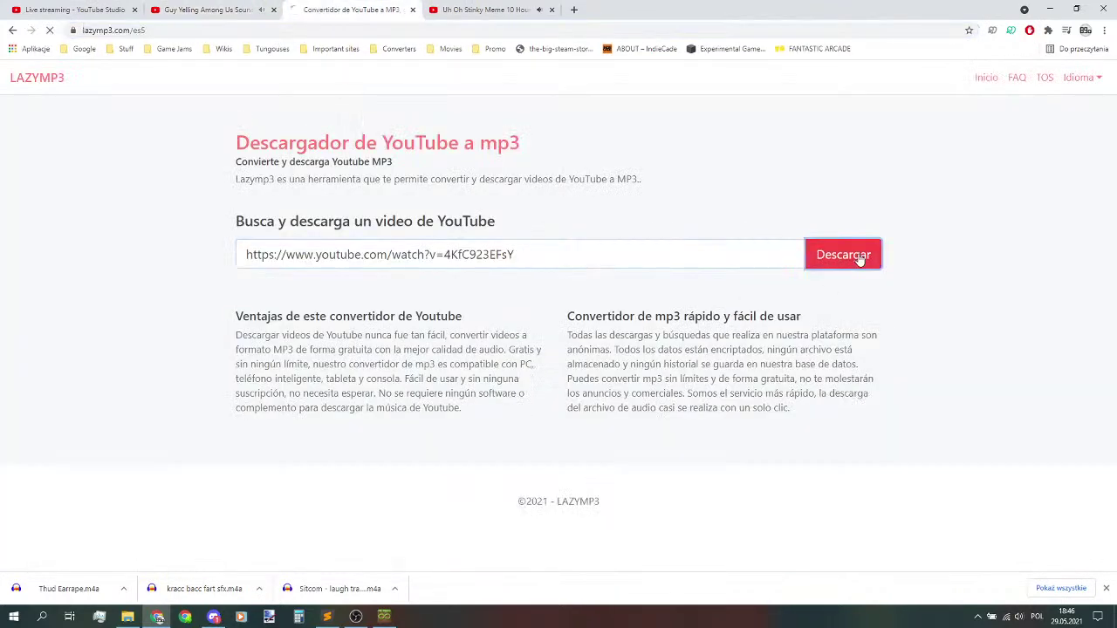
pyautogui.click(263, 394)
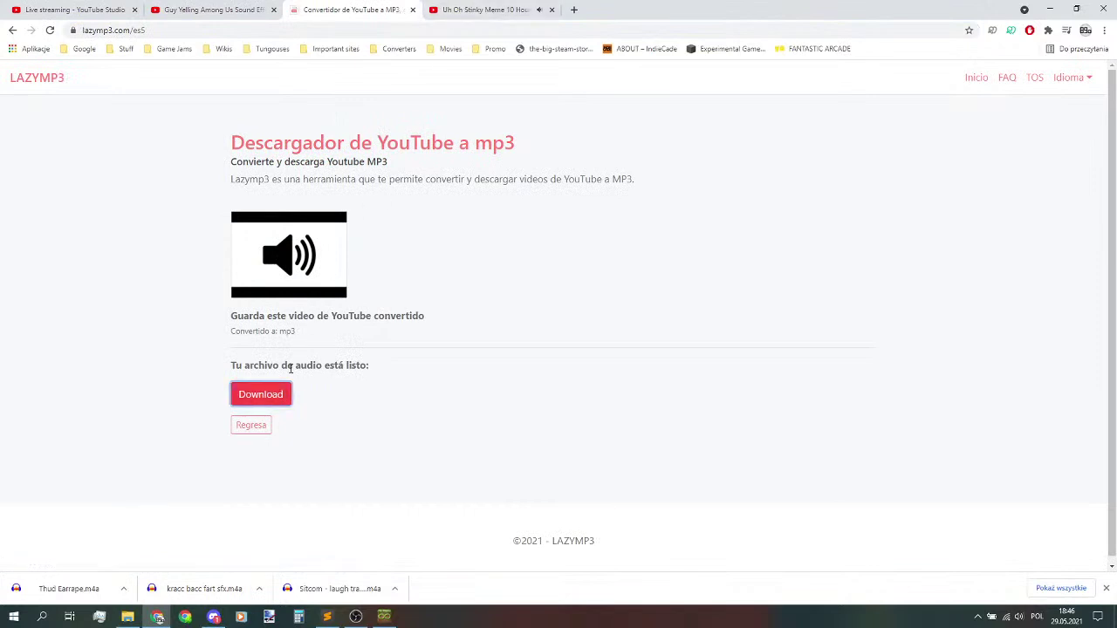
# - Check the new direct messages in Discord and resume the Uh Oh Stinky video in the browser
pyautogui.click(434, 16)
pyautogui.hotkey('alt', 'Tab')
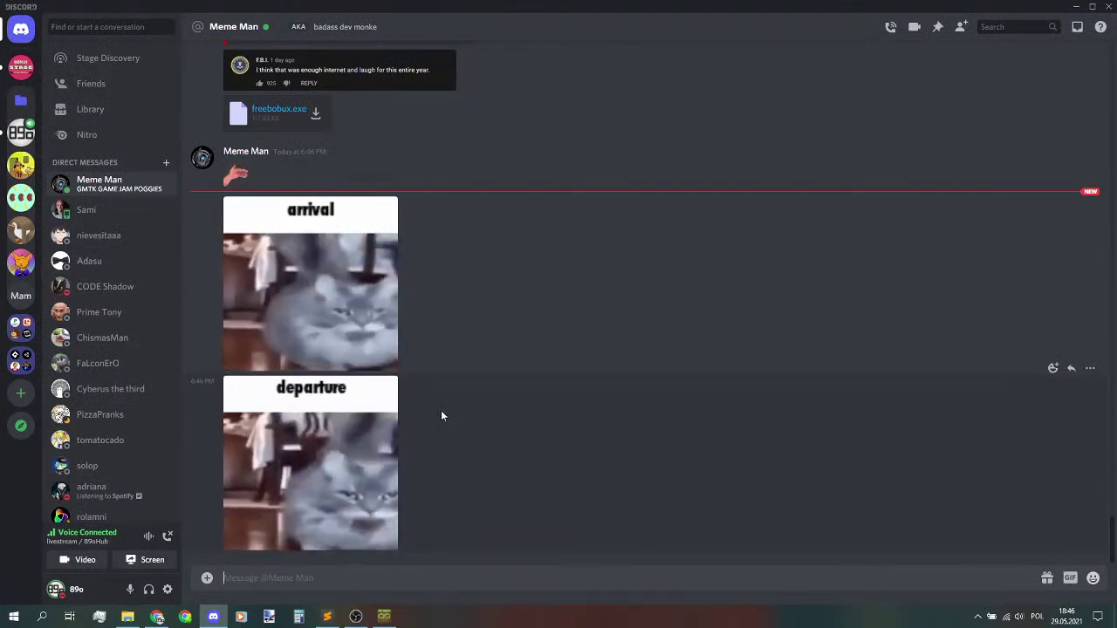
pyautogui.click(157, 617)
pyautogui.click(375, 181)
# - Play "explosion meme" from the Kracc Bacc SFX playlist and look through the entries that follow it
pyautogui.click(214, 12)
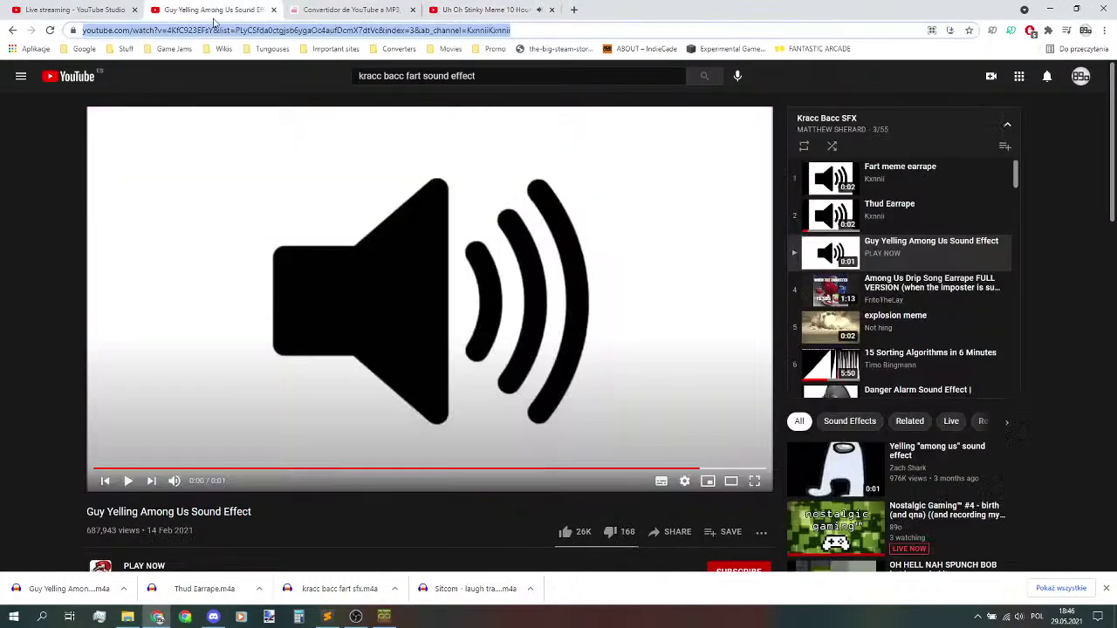
pyautogui.click(929, 323)
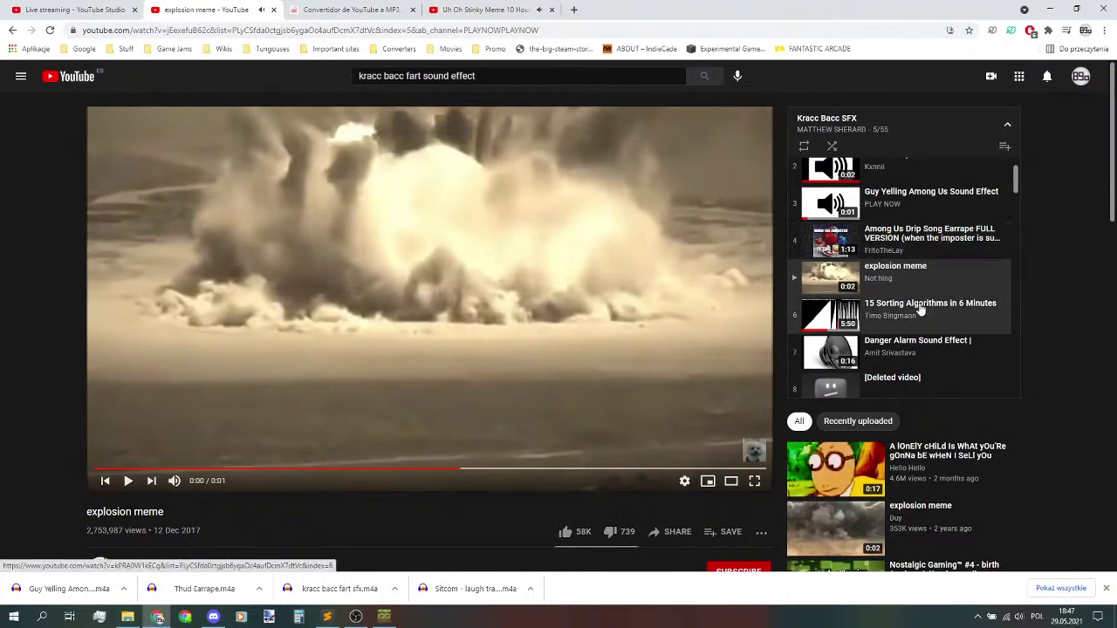
pyautogui.scroll(-1, 925, 309)
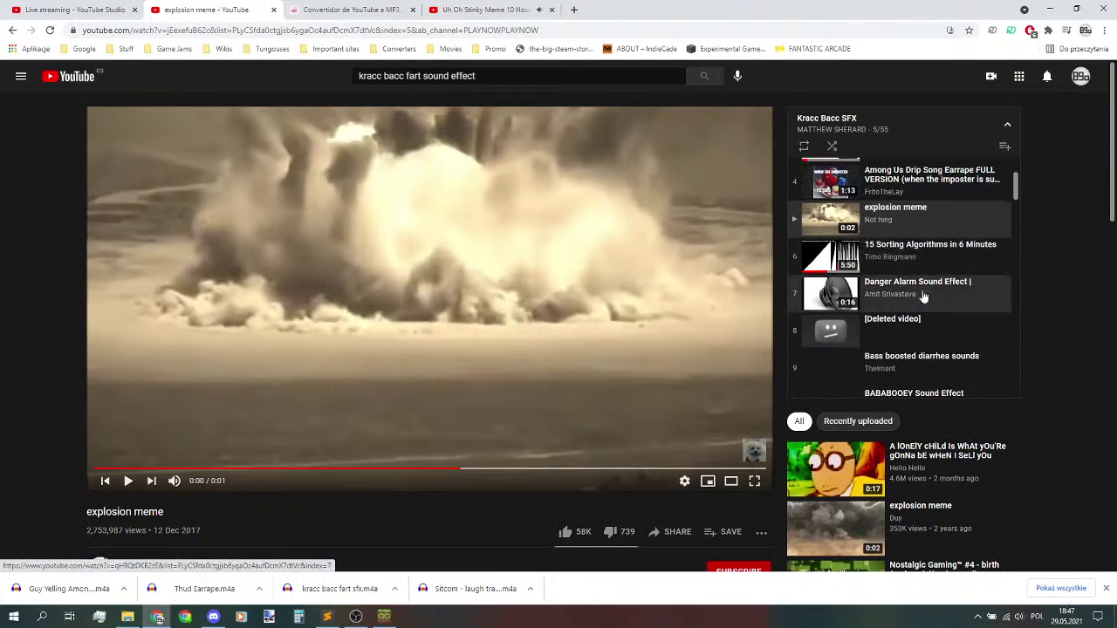
# - Pause the Uh Oh Stinky video and switch to the open direct message conversation in Discord
pyautogui.click(488, 10)
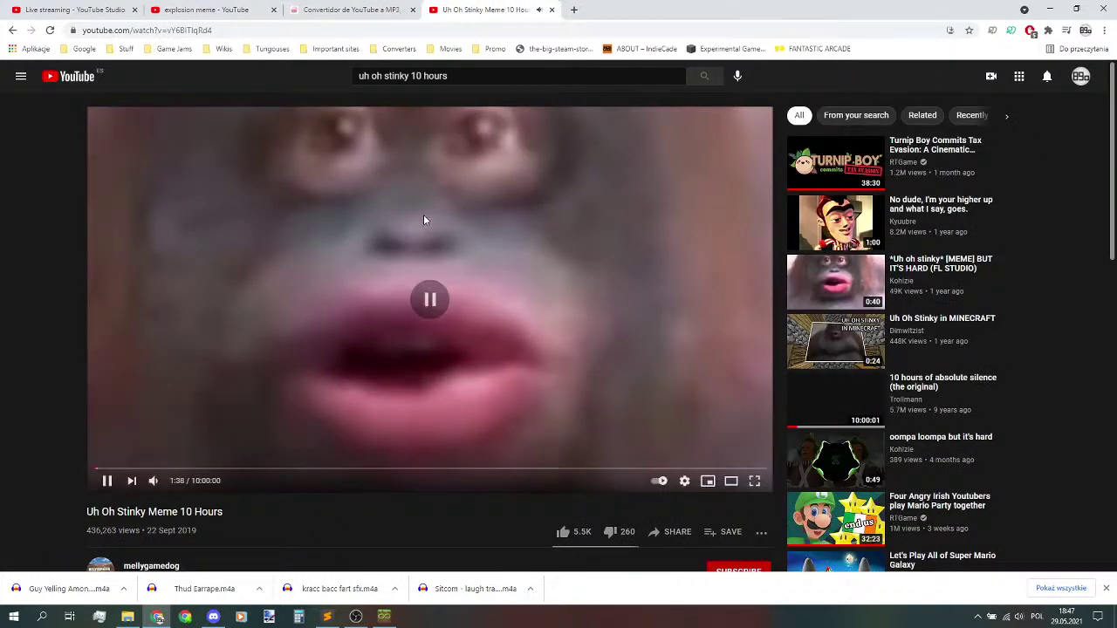
pyautogui.click(210, 618)
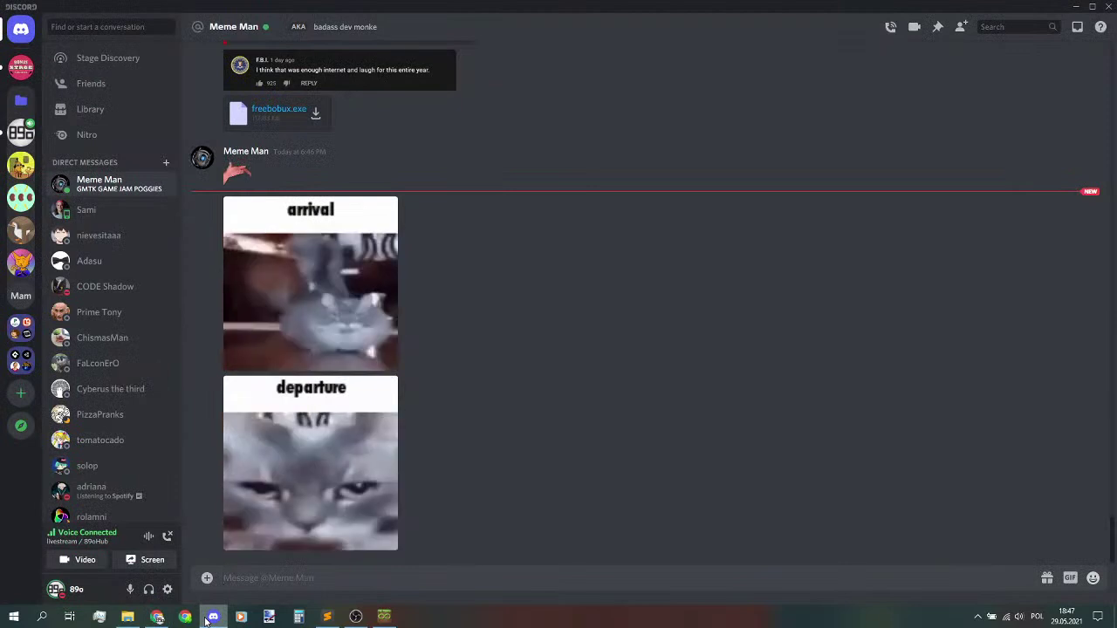
# - Add the hand GIF from the direct message to the favorites and open the general channel of the 89oHub server
pyautogui.click(239, 178)
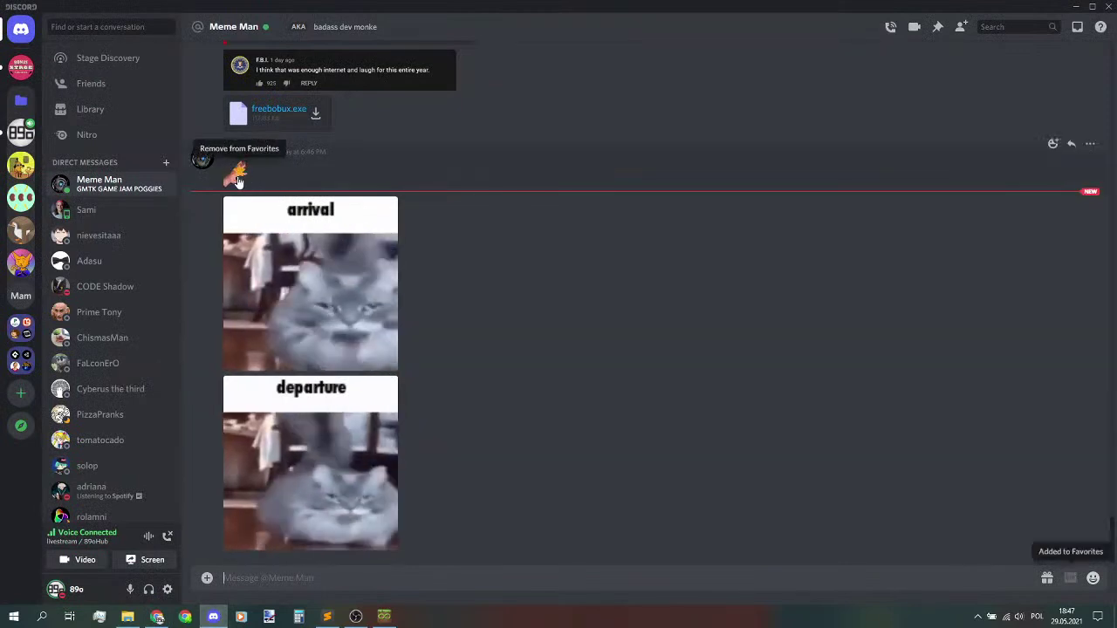
pyautogui.click(27, 145)
pyautogui.click(101, 176)
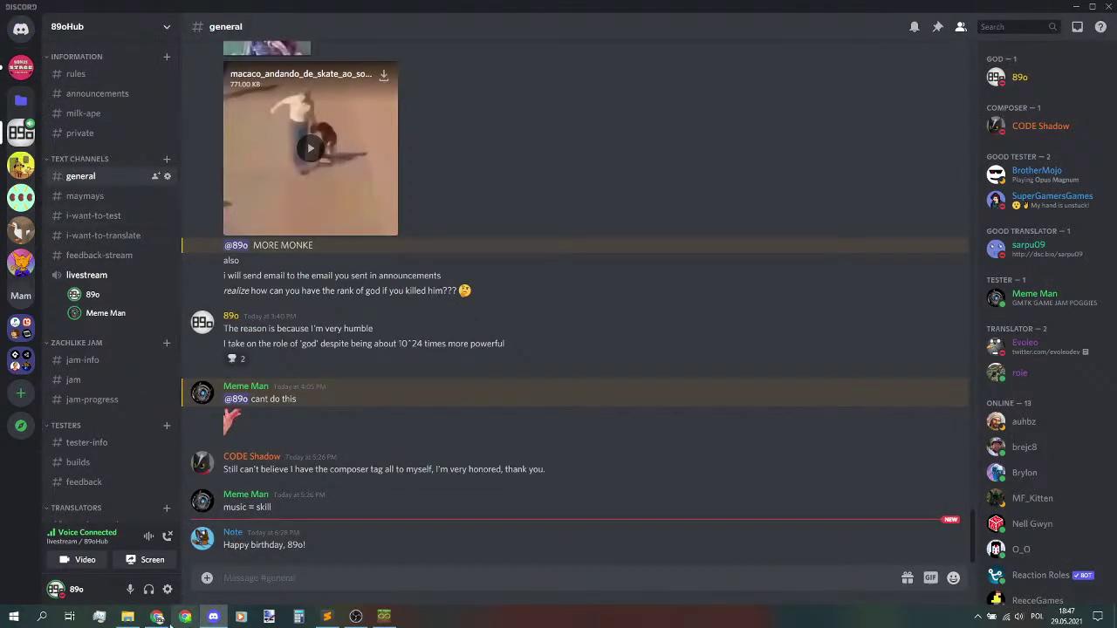
# - Switch to the browser and play "Danger Alarm Sound Effect" from the Kracc Bacc SFX playlist
pyautogui.click(160, 617)
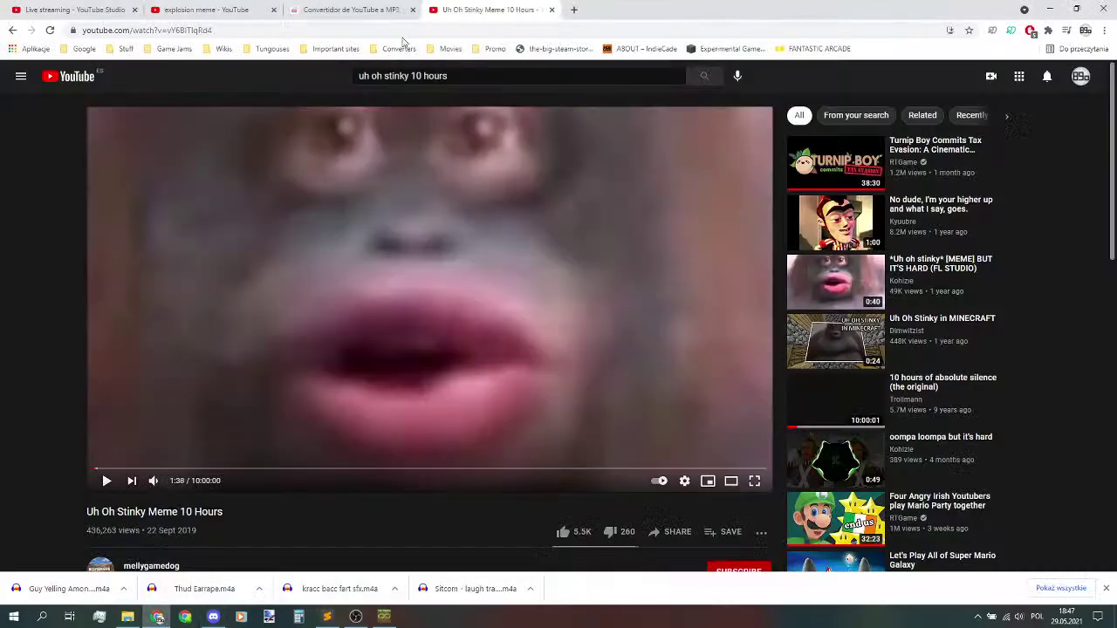
pyautogui.click(248, 10)
pyautogui.click(932, 292)
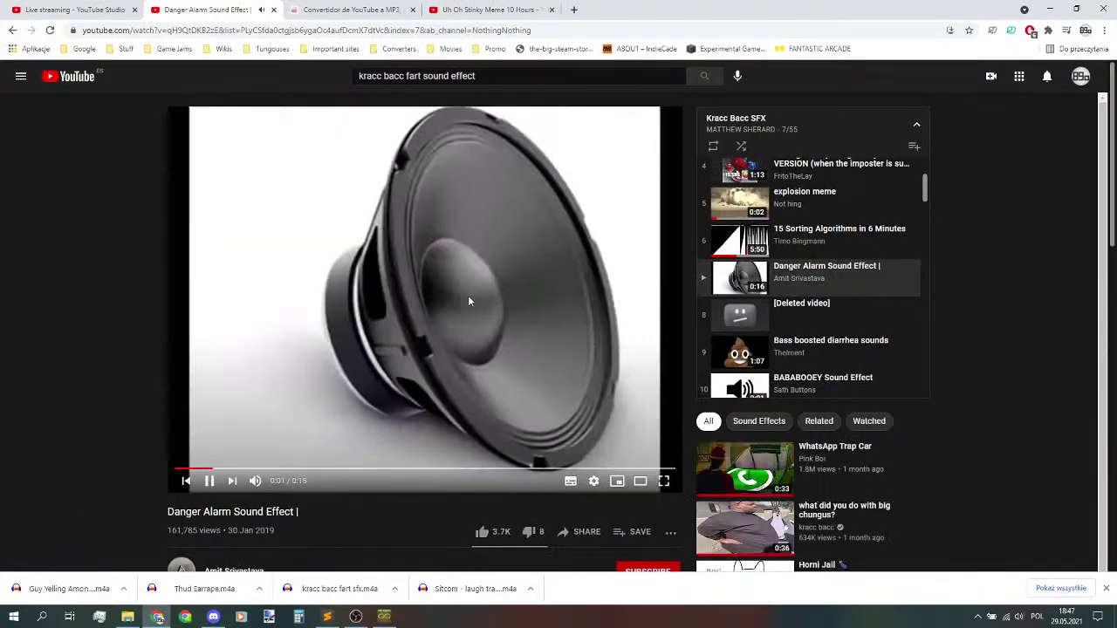
# - Convert the "Danger Alarm Sound Effect" link on LAZYMP3 and download the audio
pyautogui.click(318, 7)
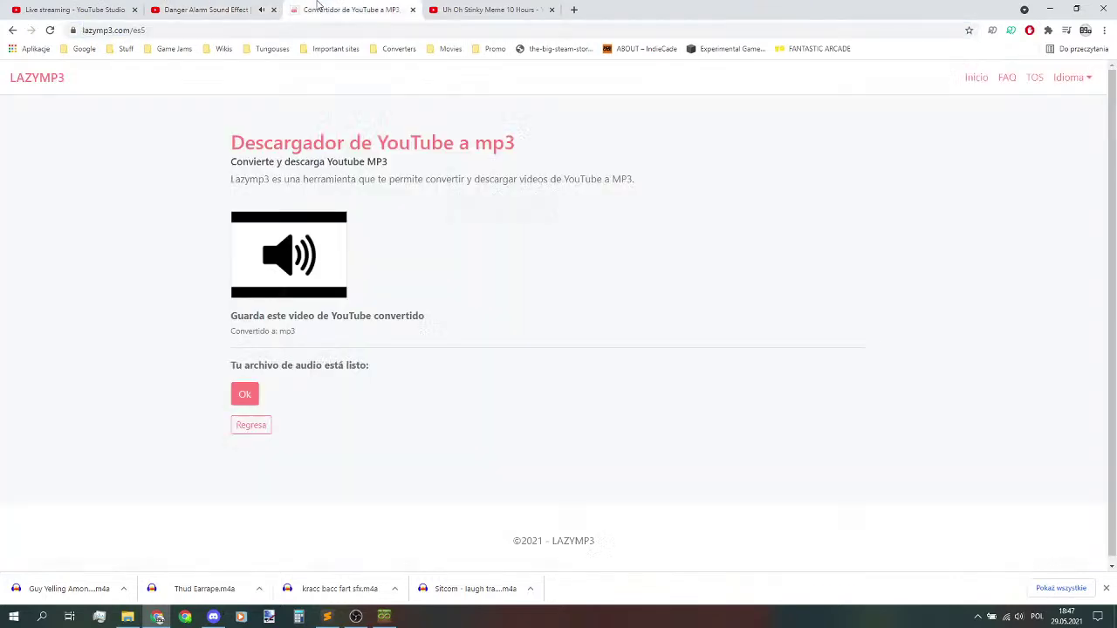
pyautogui.click(253, 426)
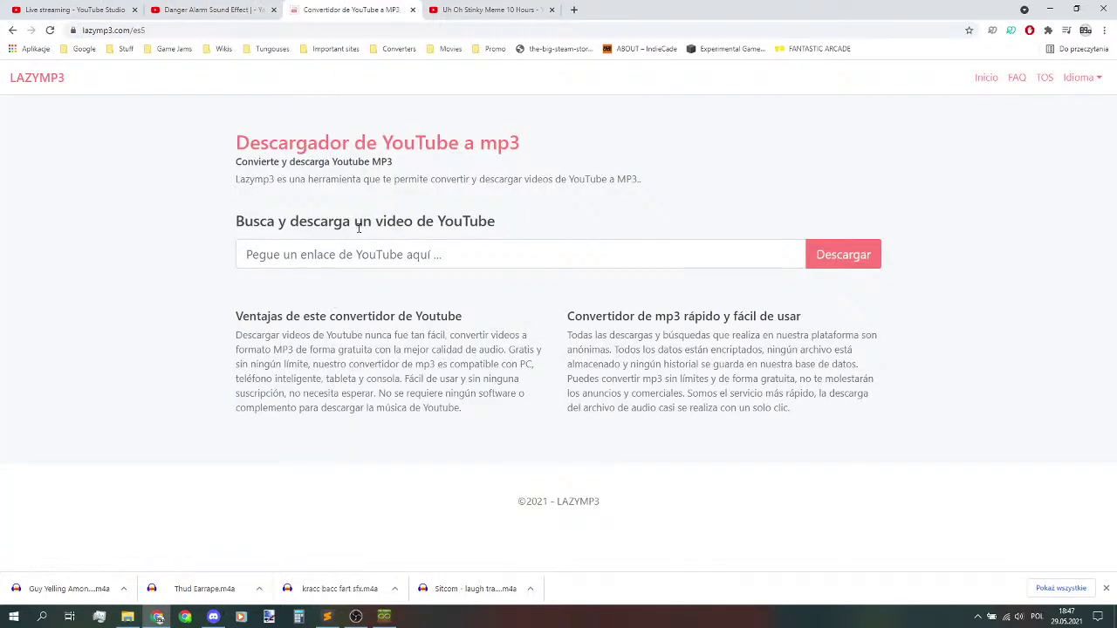
pyautogui.hotkey('ctrl', 'v')
pyautogui.click(842, 254)
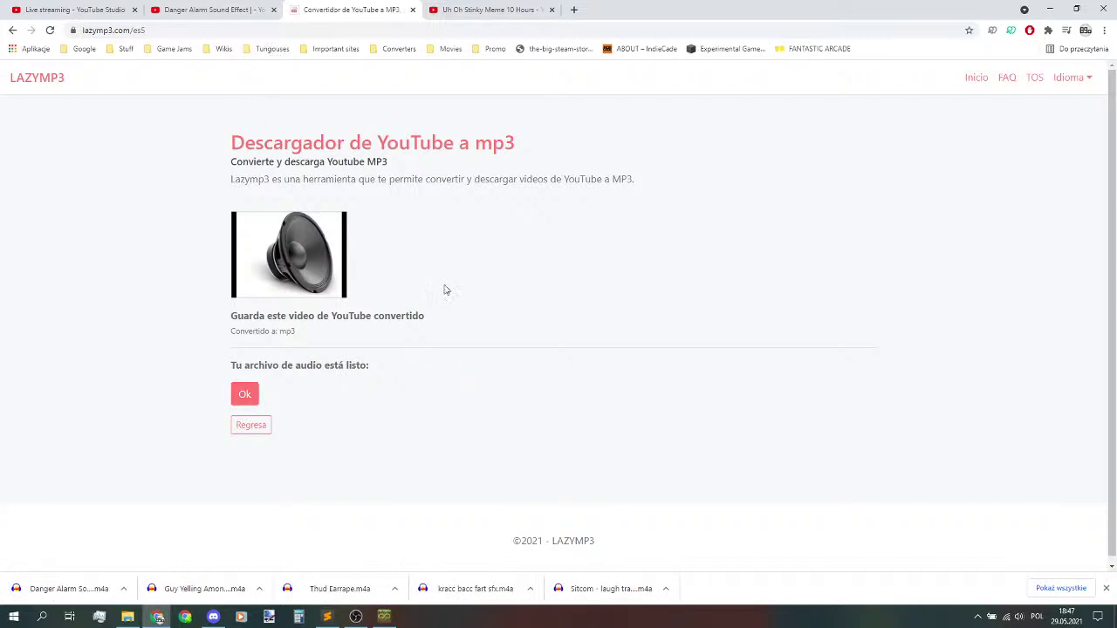
# - Play "Bass boosted diarrhea sounds" from the Kracc Bacc SFX playlist, pause it and copy its link
pyautogui.click(229, 7)
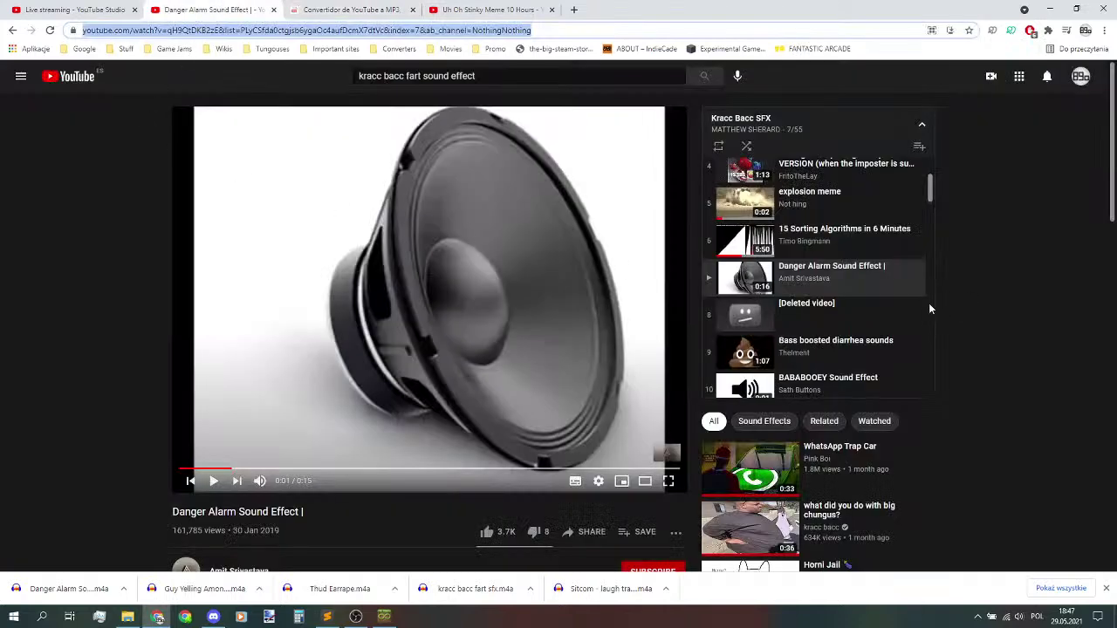
pyautogui.scroll(-1, 842, 314)
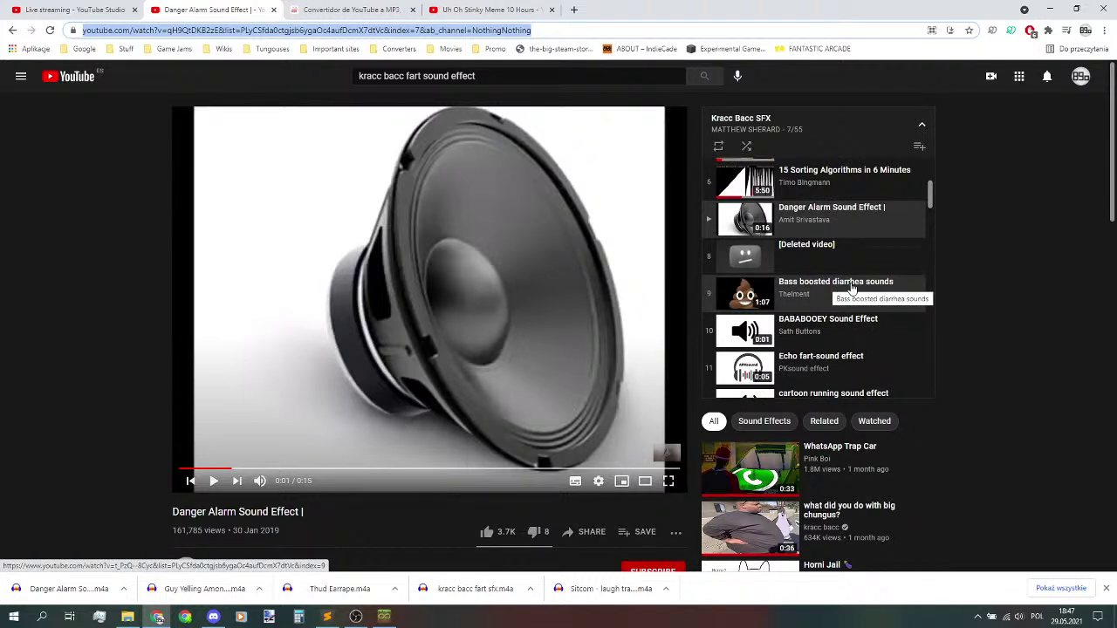
pyautogui.scroll(-1, 846, 287)
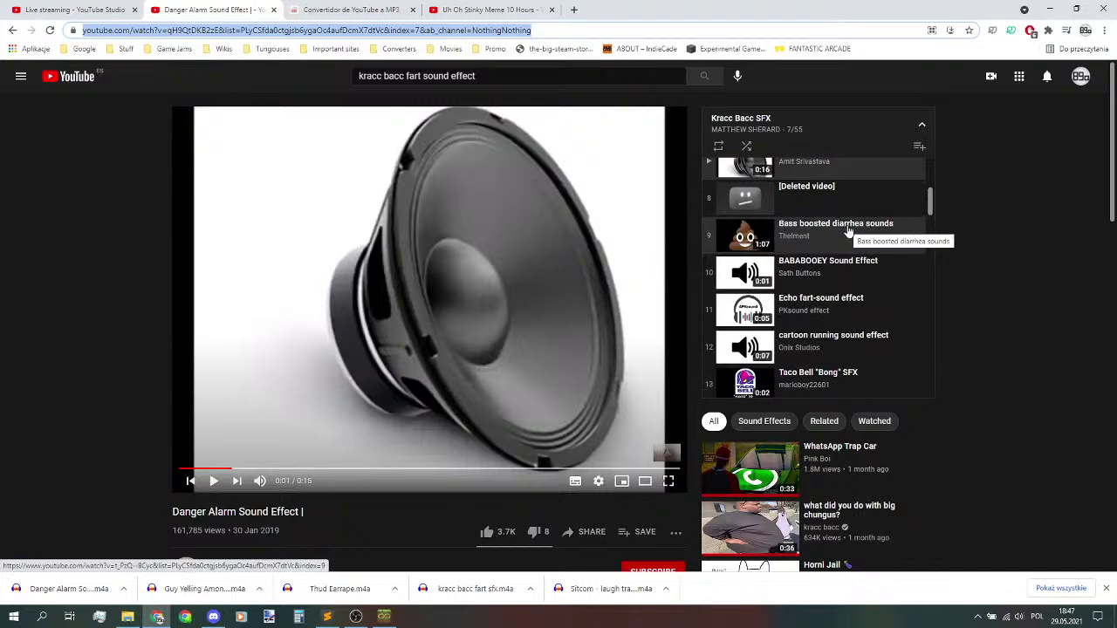
pyautogui.click(848, 230)
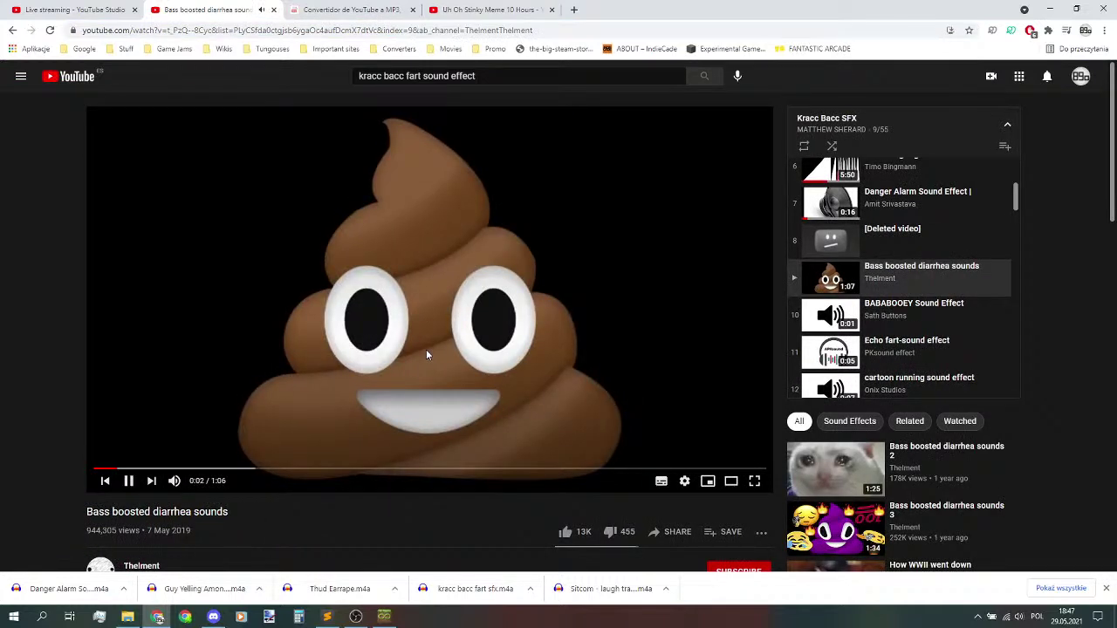
pyautogui.click(341, 182)
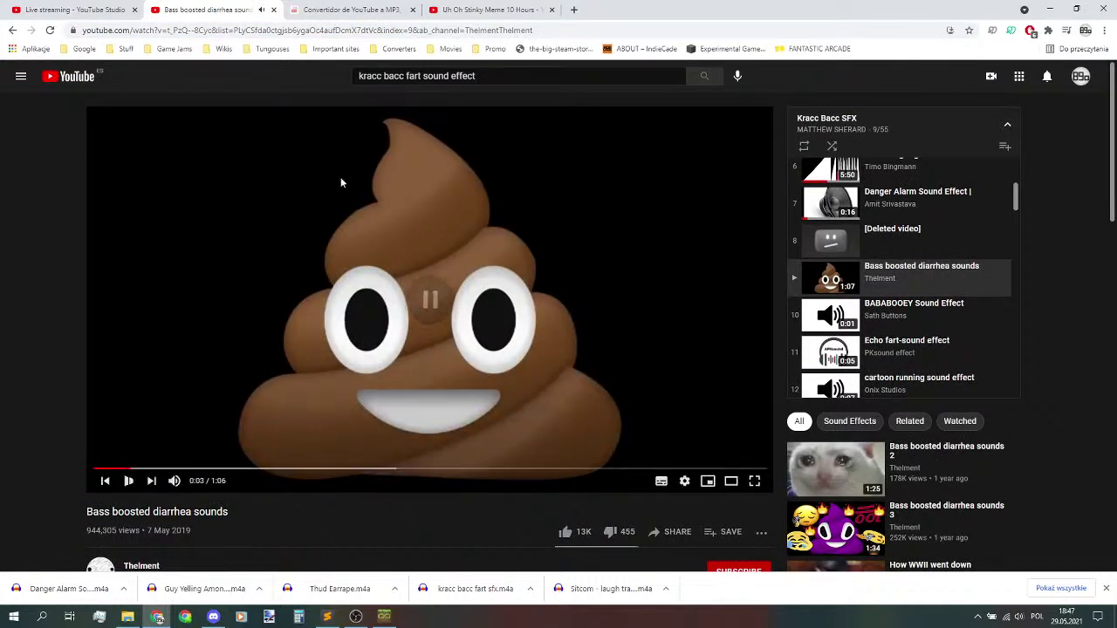
pyautogui.click(268, 31)
# - Convert the copied "Bass boosted diarrhea sounds" link on LAZYMP3, download the audio and return to the empty converter form
pyautogui.click(365, 7)
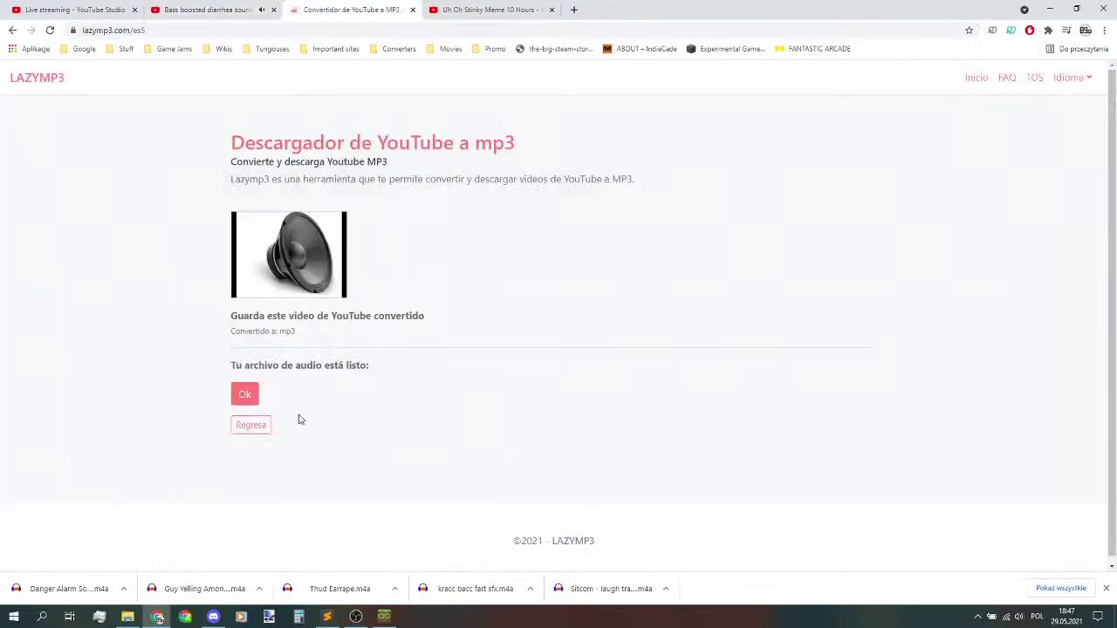
pyautogui.click(253, 425)
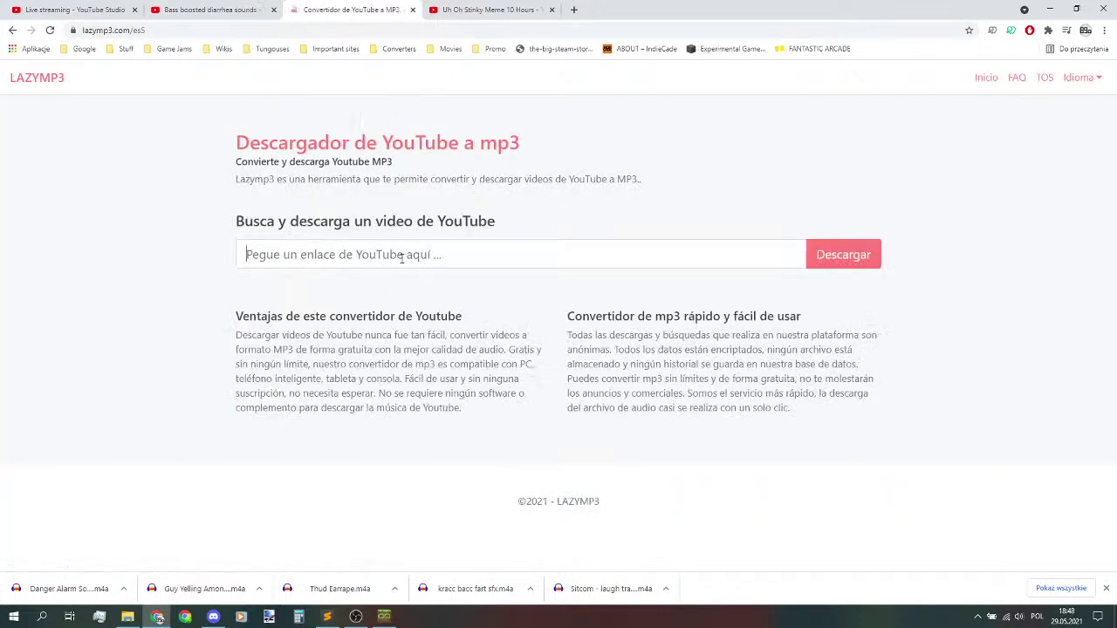
pyautogui.hotkey('ctrl', 'v')
pyautogui.click(855, 254)
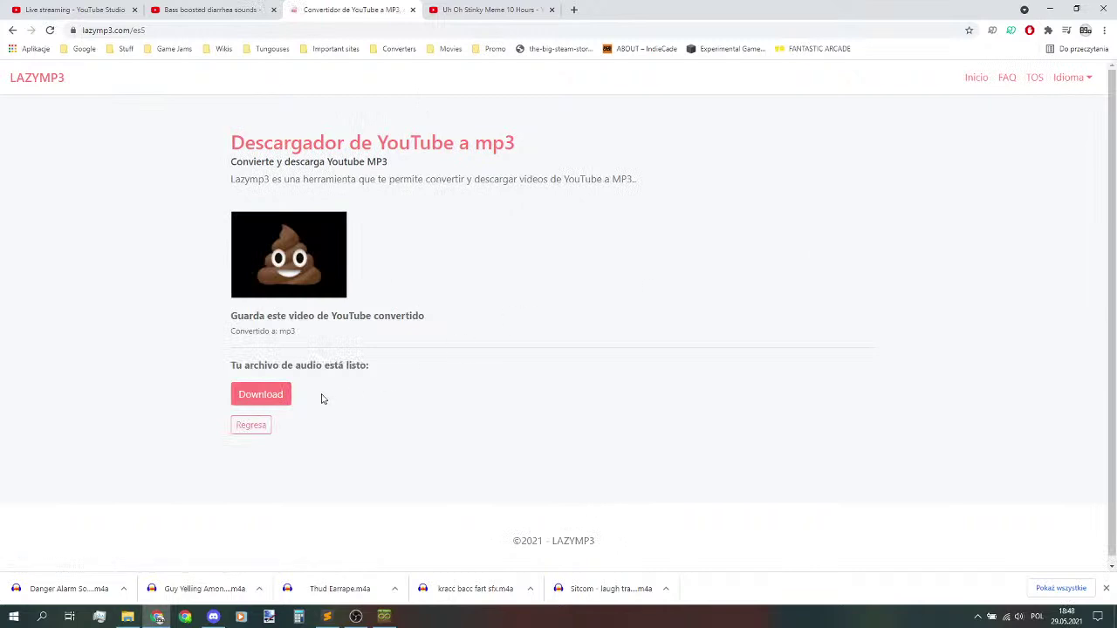
pyautogui.click(259, 397)
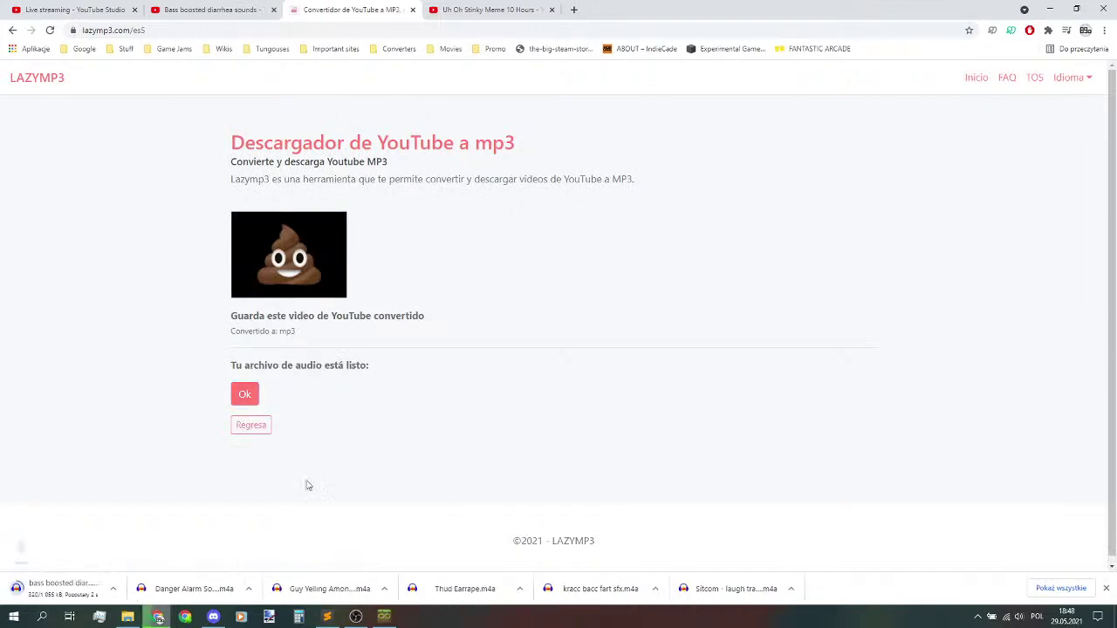
pyautogui.click(250, 425)
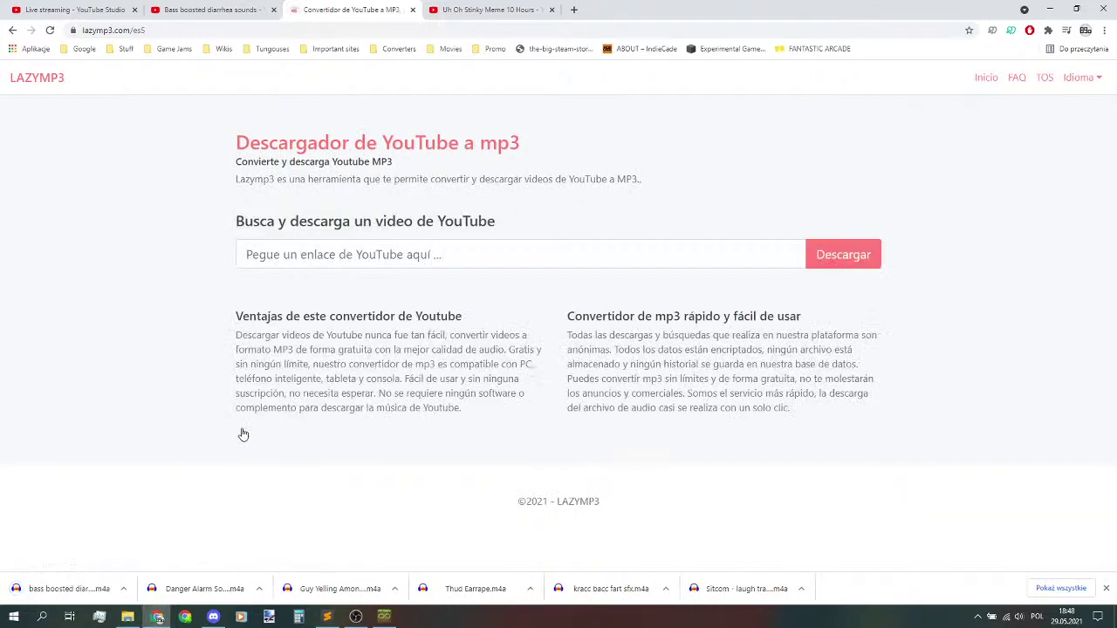
# - Play the playlist from "BABABOOEY Sound Effect" on to "Echo fart-sound effect", pause there and copy that video's link
pyautogui.click(212, 10)
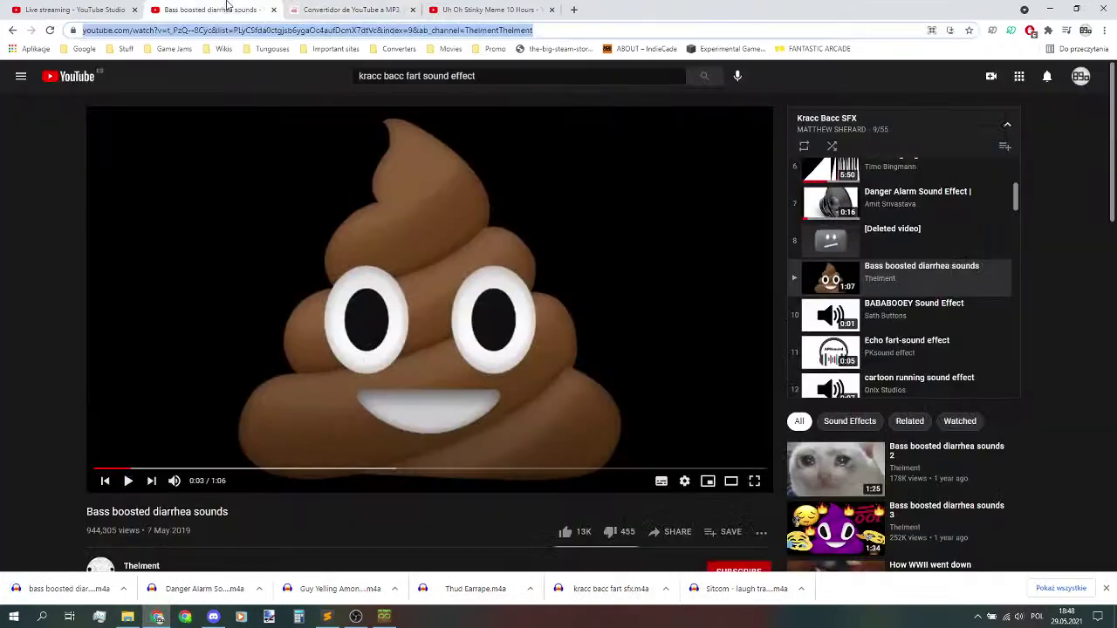
pyautogui.click(945, 320)
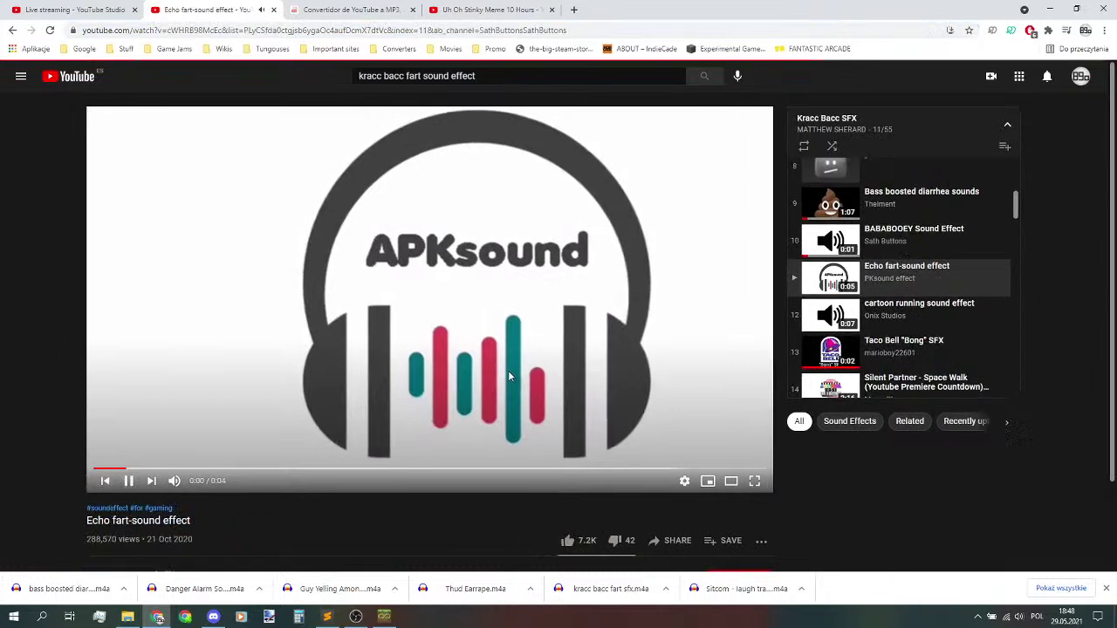
pyautogui.click(402, 206)
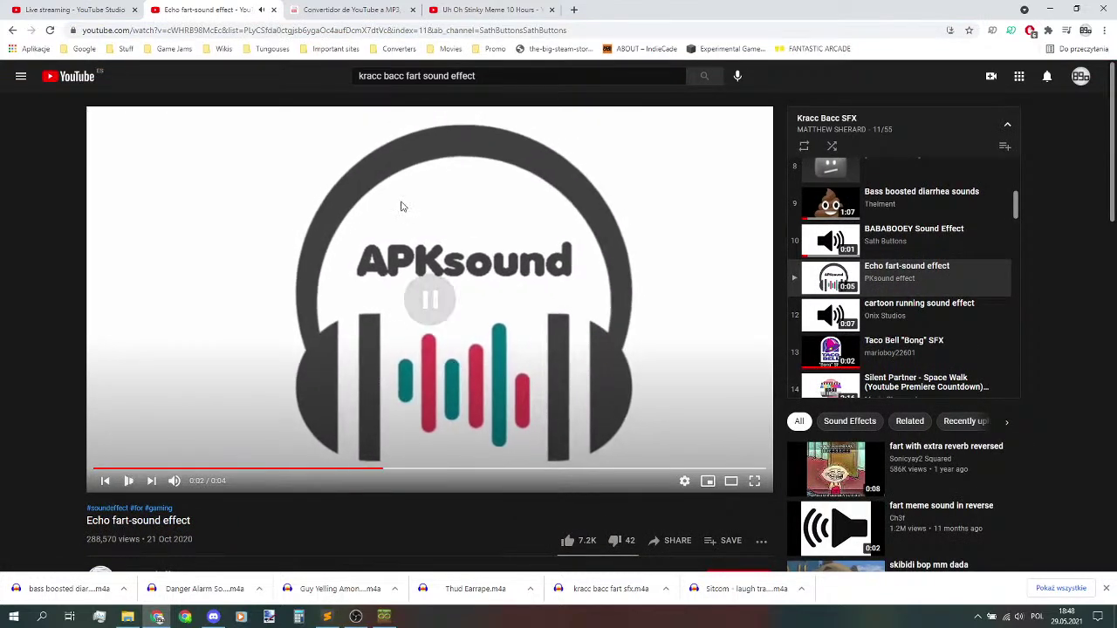
pyautogui.click(307, 31)
pyautogui.hotkey('ctrl', 'c')
# - Convert the copied "Echo fart-sound effect" link on LAZYMP3, download the audio and return to the empty converter form
pyautogui.click(331, 10)
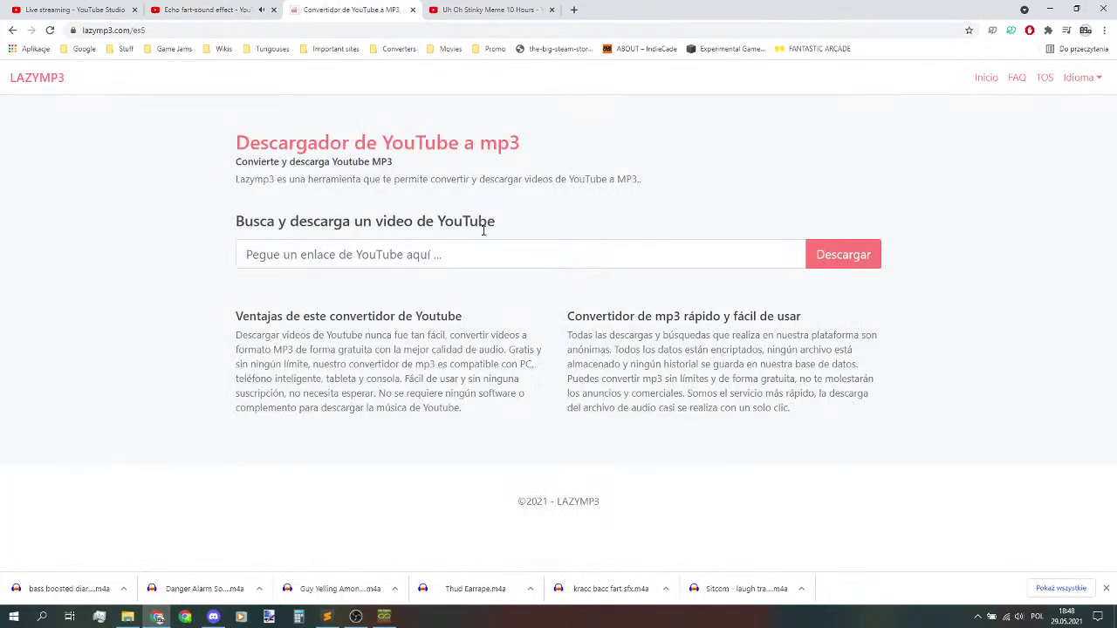
pyautogui.click(651, 244)
pyautogui.hotkey('ctrl', 'v')
pyautogui.click(811, 260)
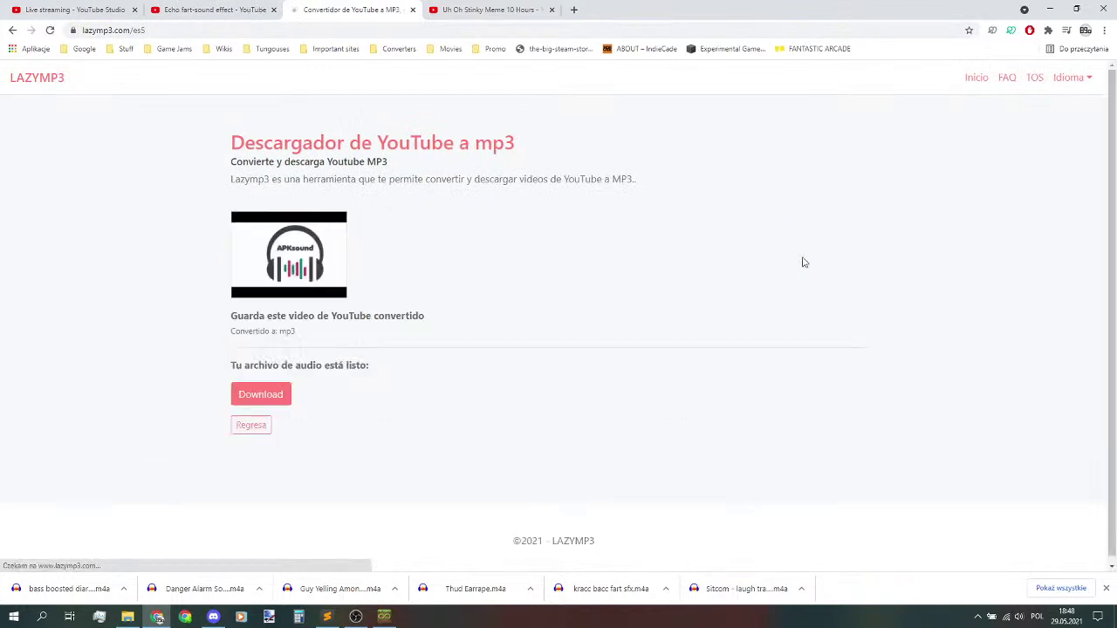
pyautogui.click(251, 403)
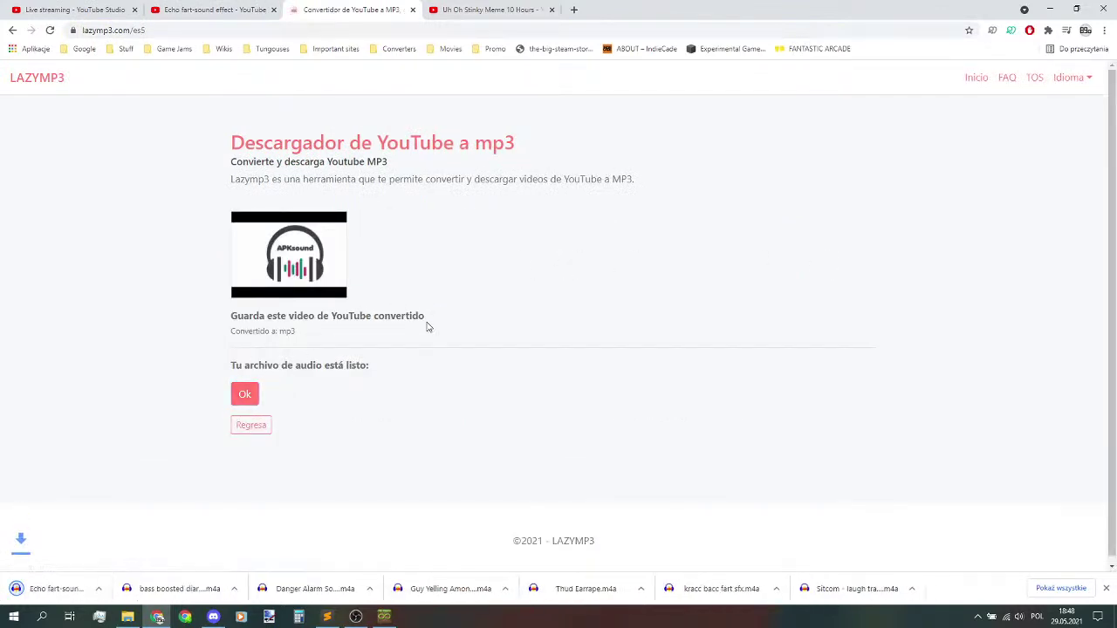
pyautogui.click(253, 424)
# - Play "cartoon running sound effect" from the Kracc Bacc SFX playlist and copy its link
pyautogui.hotkey('ctrl', 'shift', 'Tab')
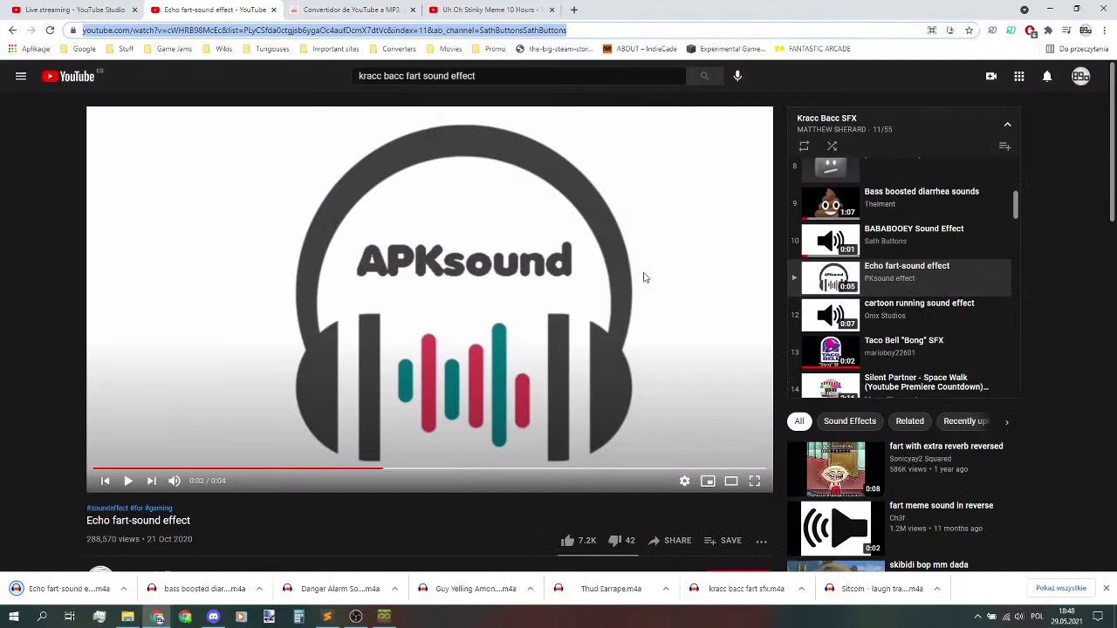
pyautogui.click(921, 304)
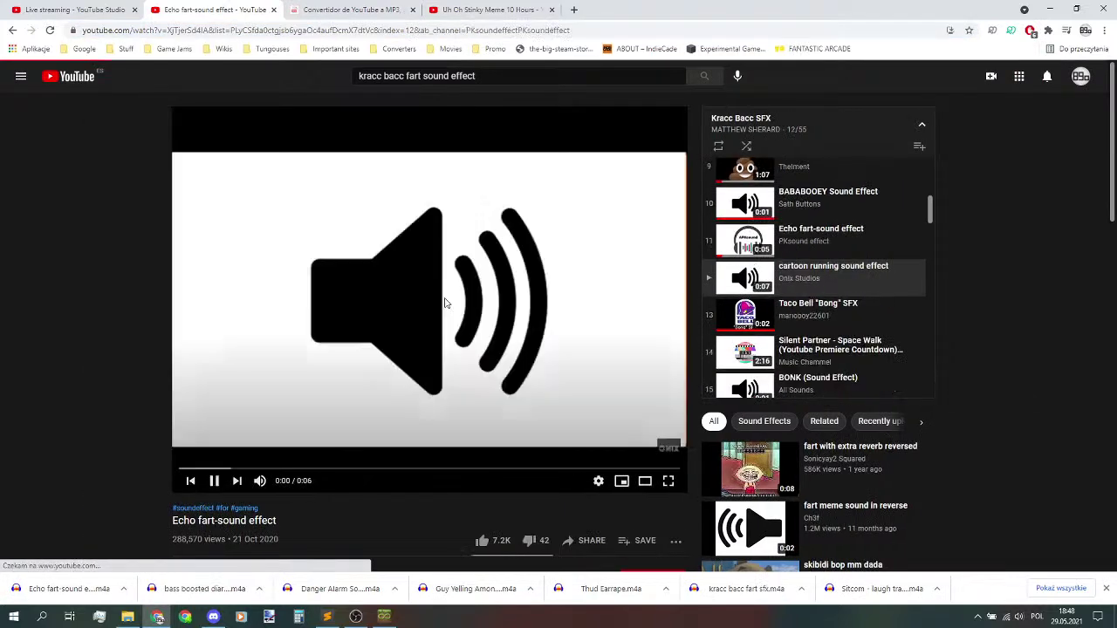
pyautogui.click(436, 31)
# - Convert the copied "cartoon running sound effect" link on LAZYMP3, download the audio and return to the empty converter form
pyautogui.click(362, 9)
pyautogui.click(441, 253)
pyautogui.hotkey('ctrl', 'v')
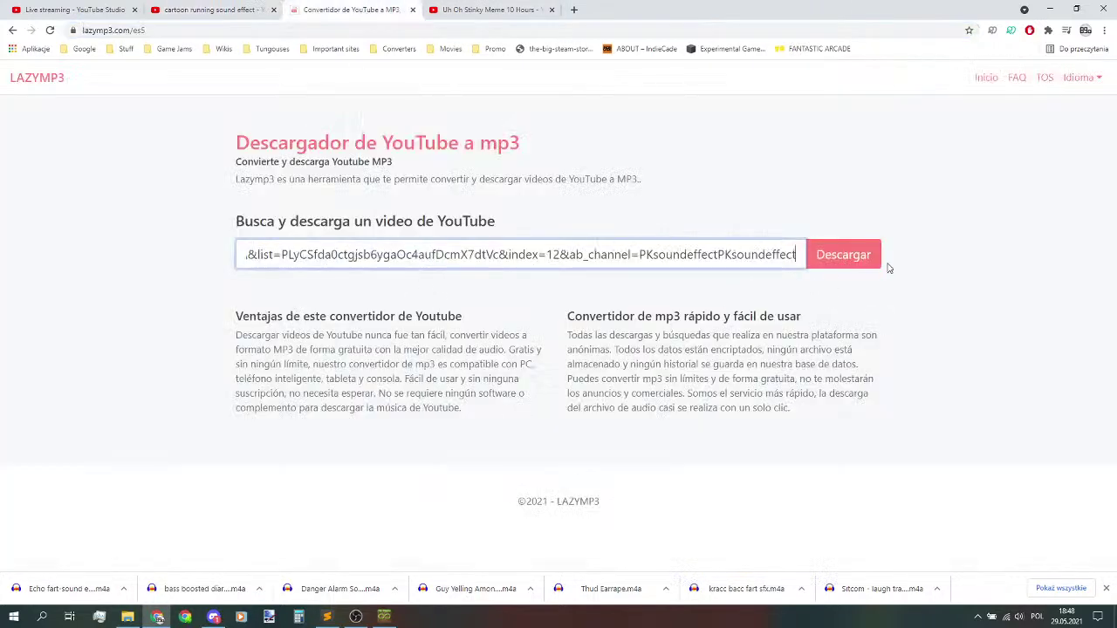
pyautogui.click(843, 254)
pyautogui.click(277, 395)
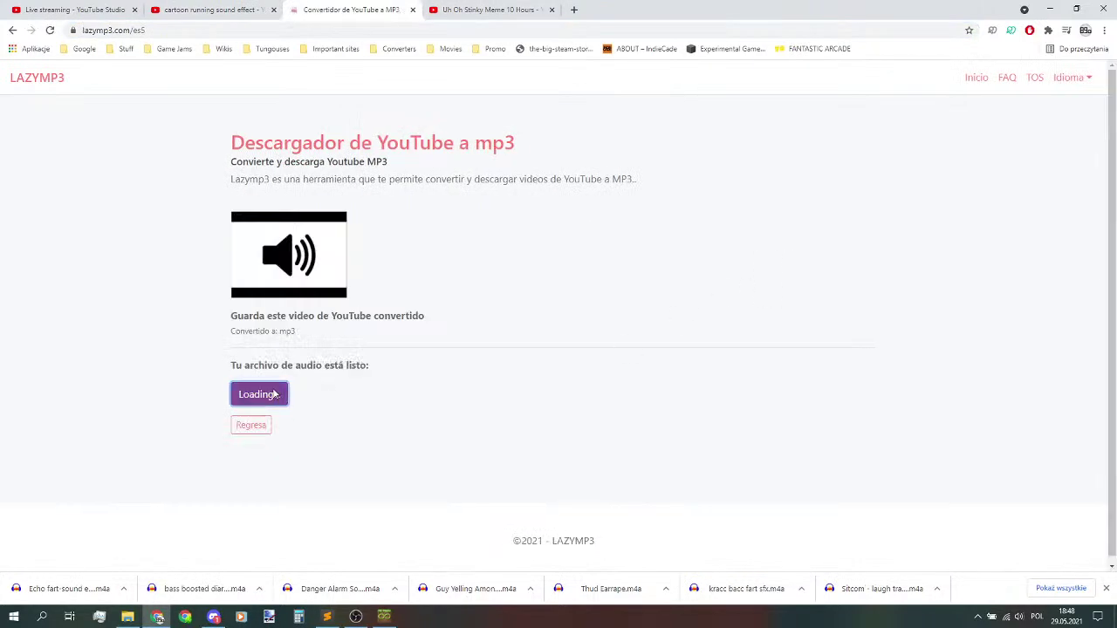
pyautogui.click(251, 425)
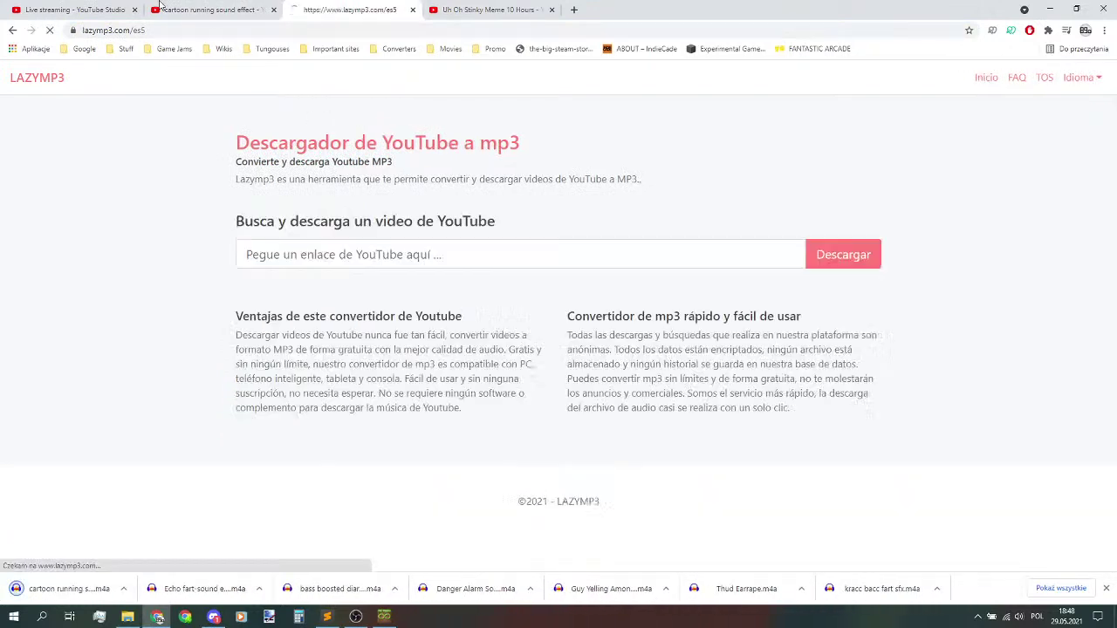
# - Play "Taco Bell "Bong" SFX" from the Kracc Bacc SFX playlist and copy its link
pyautogui.click(209, 10)
pyautogui.click(825, 313)
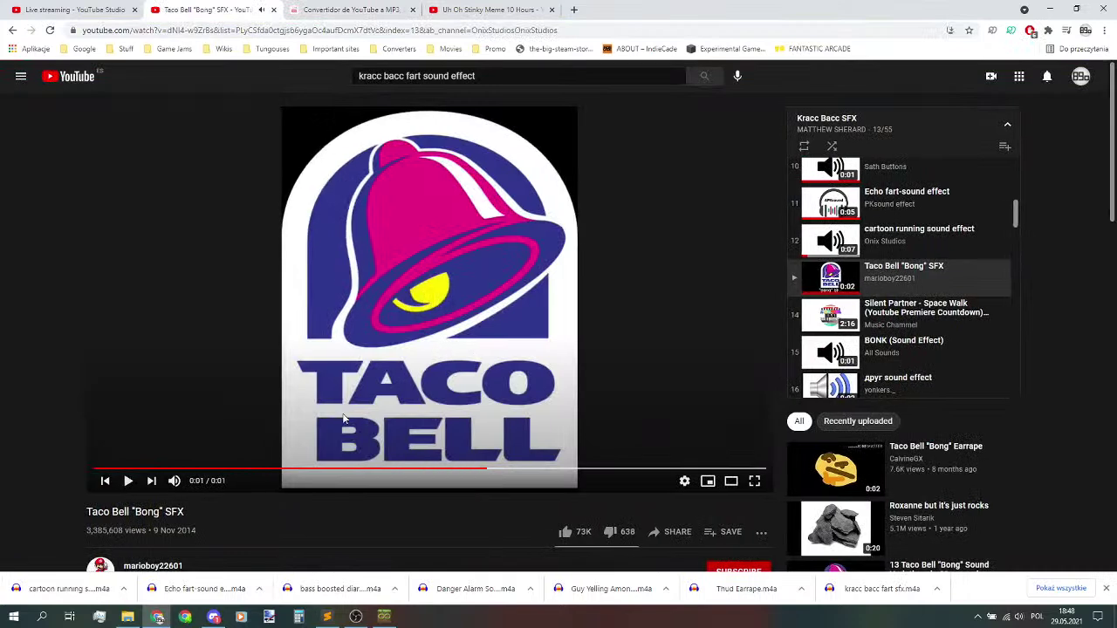
pyautogui.click(254, 31)
# - Try to convert the copied Taco Bell "Bong" SFX link on LAZYMP3 and download the audio
pyautogui.click(349, 9)
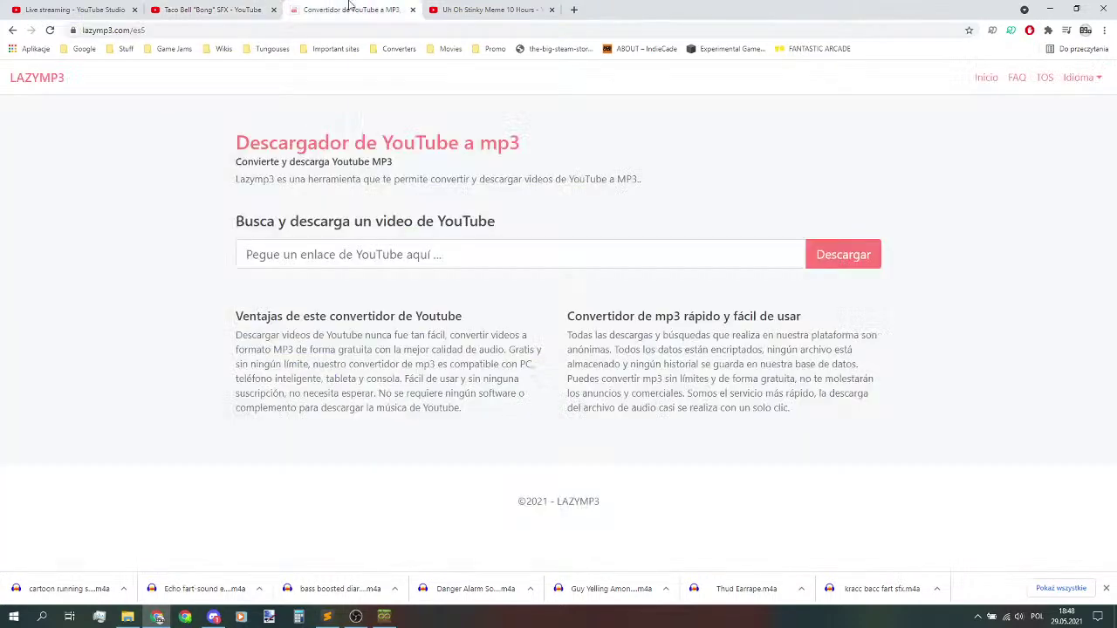
pyautogui.hotkey('ctrl', 'v')
pyautogui.click(868, 265)
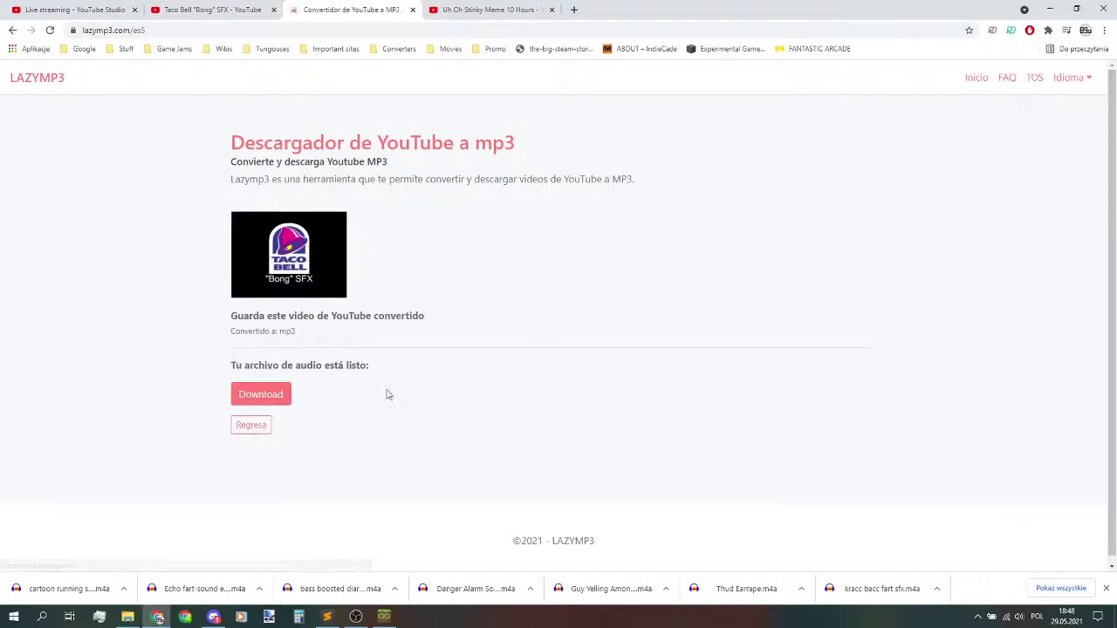
pyautogui.click(244, 392)
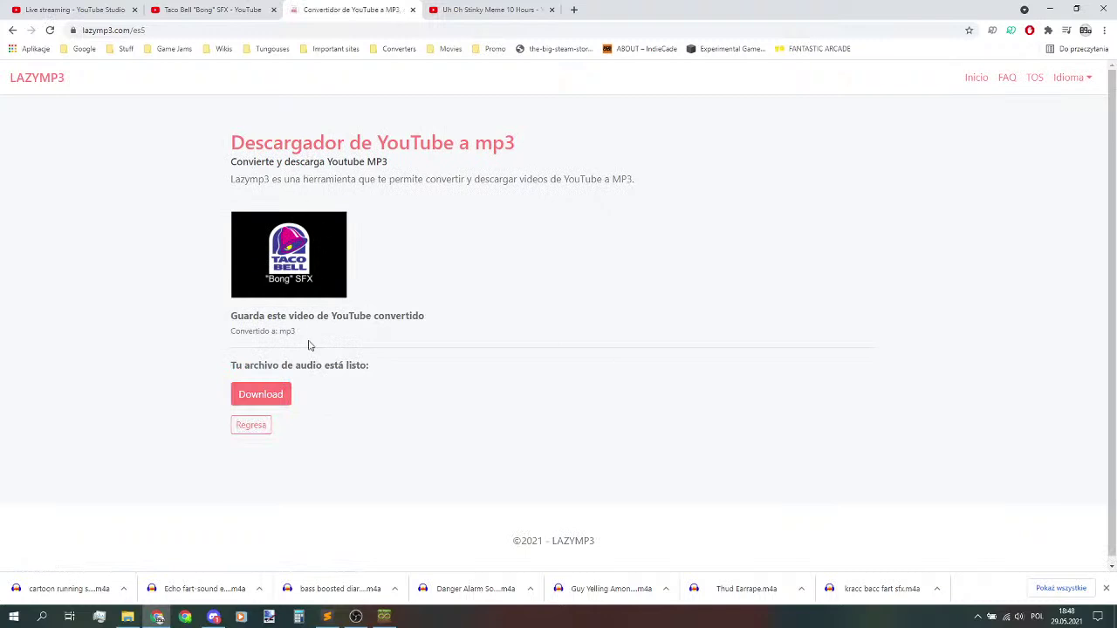
# - Convert the copied Taco Bell "Bong" SFX link again on LAZYMP3 and download the audio
pyautogui.click(254, 427)
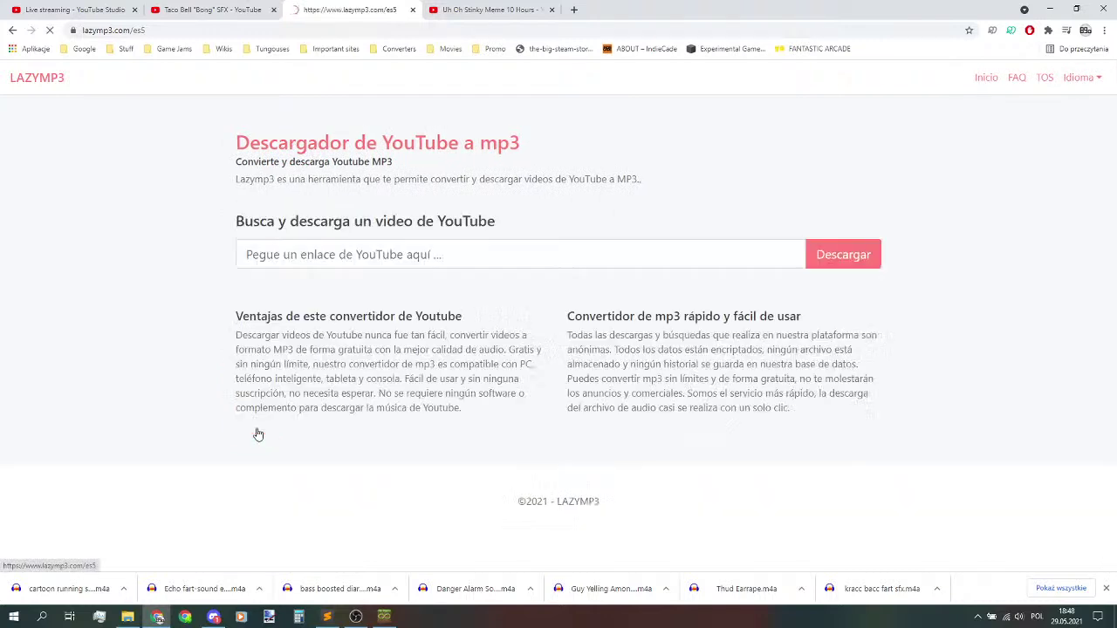
pyautogui.click(339, 255)
pyautogui.hotkey('ctrl', 'v')
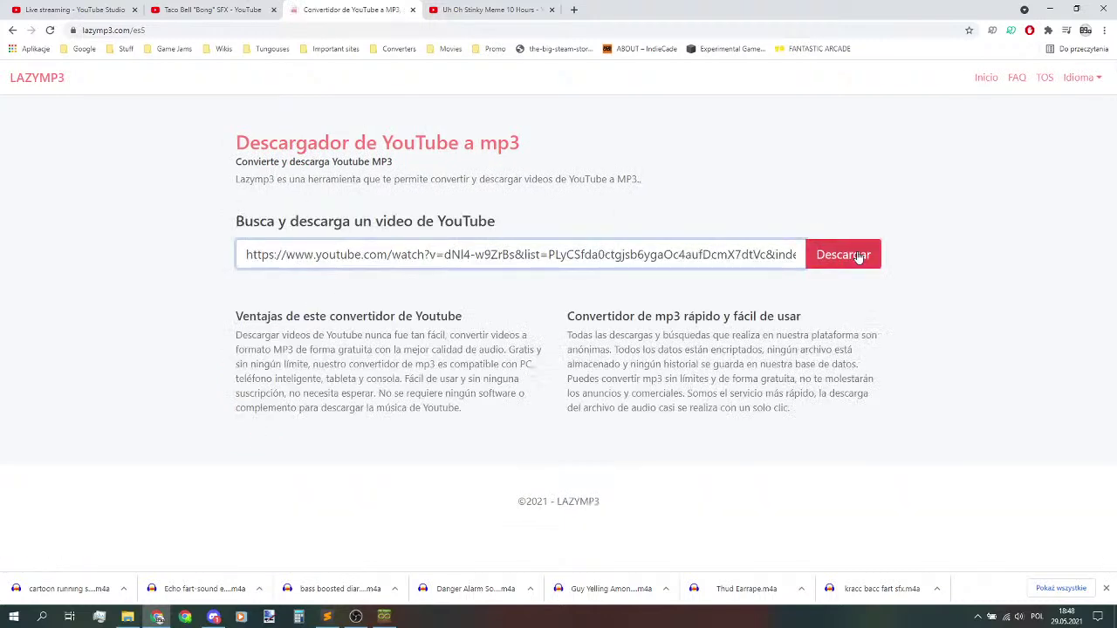
pyautogui.click(843, 254)
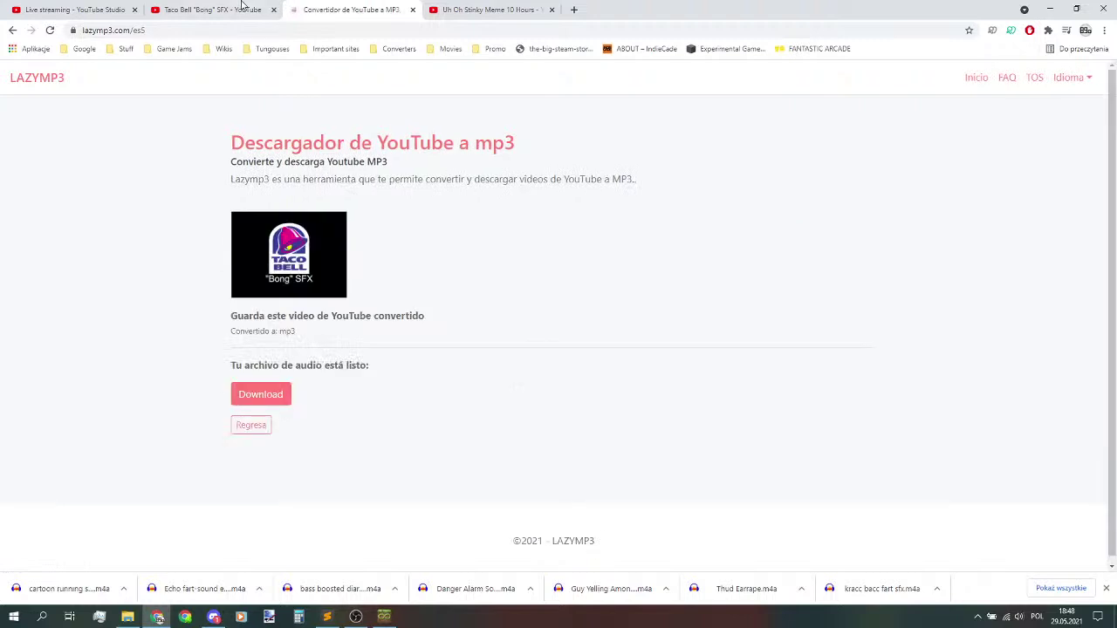
pyautogui.click(261, 393)
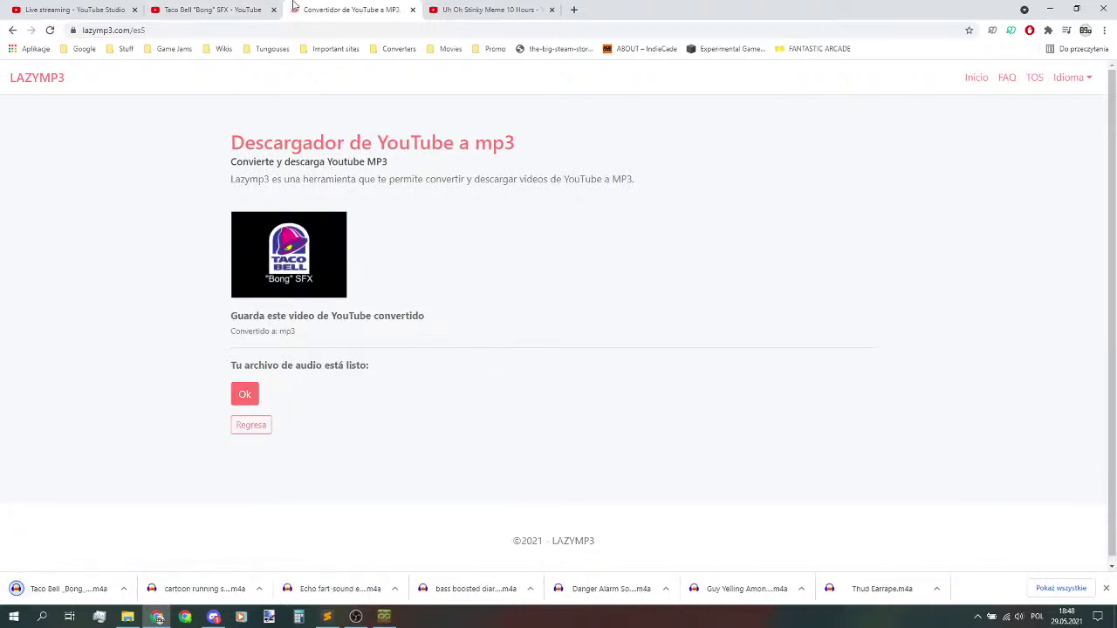
# - Preview "Silent Partner - Space Walk" and "BONK (Sound Effect)" from the Kracc Bacc SFX playlist on YouTube
pyautogui.click(209, 9)
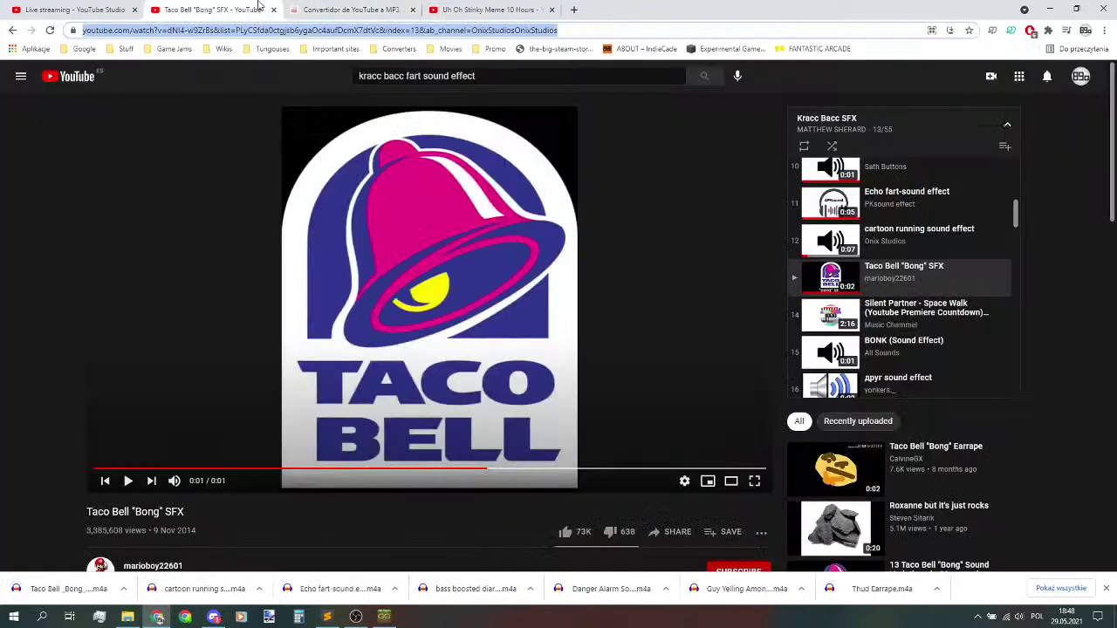
pyautogui.click(885, 319)
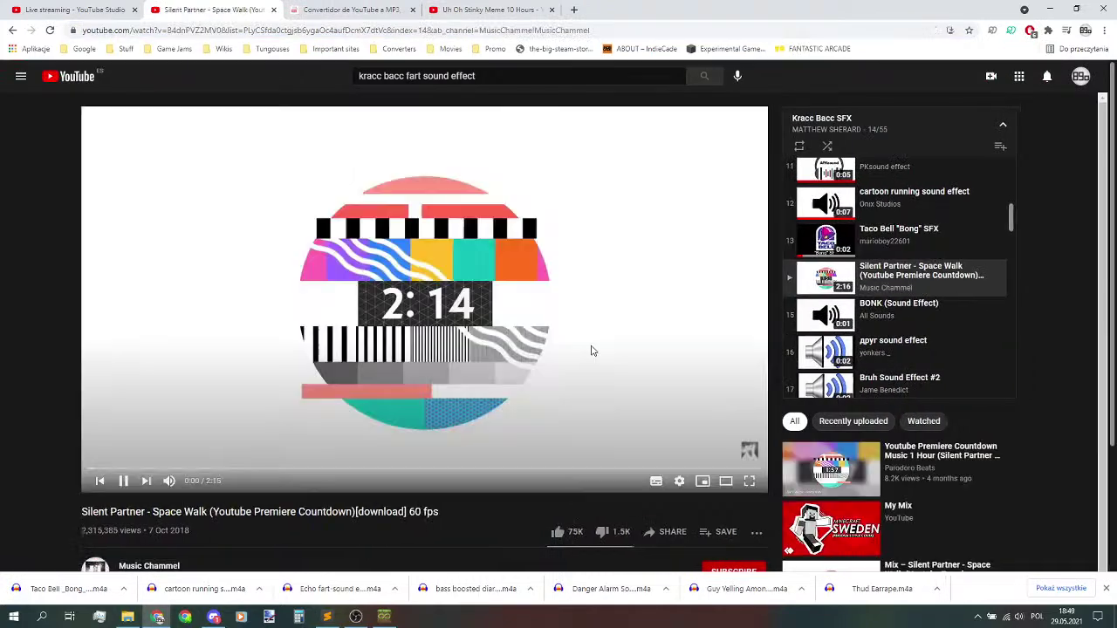
pyautogui.click(851, 305)
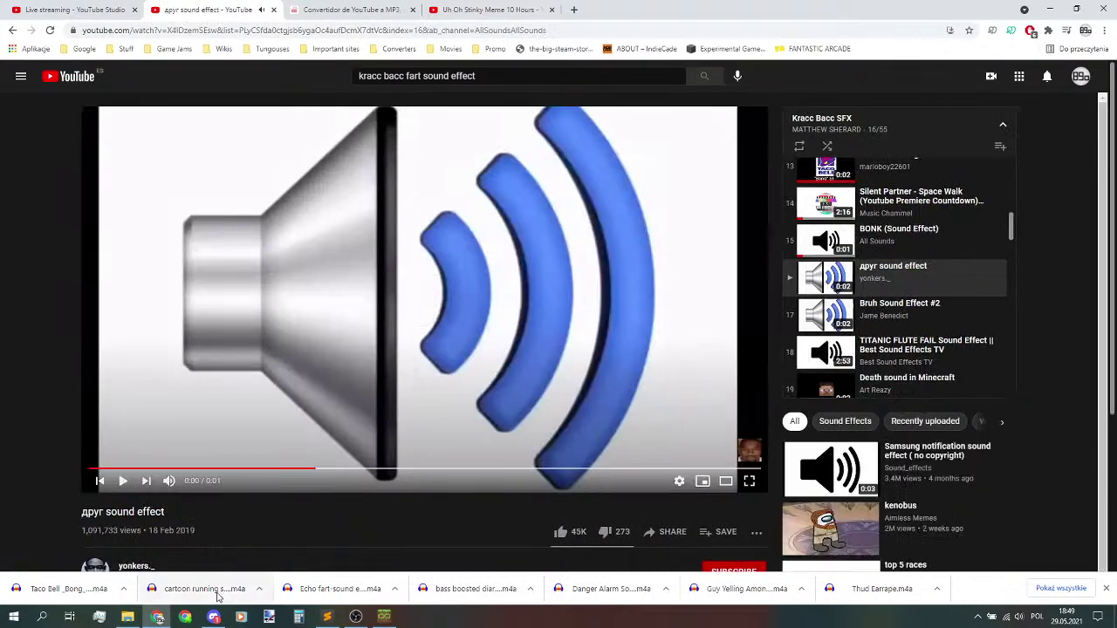
# - Switch to Discord, view the newest image in the unread direct message and return to YouTube
pyautogui.click(214, 617)
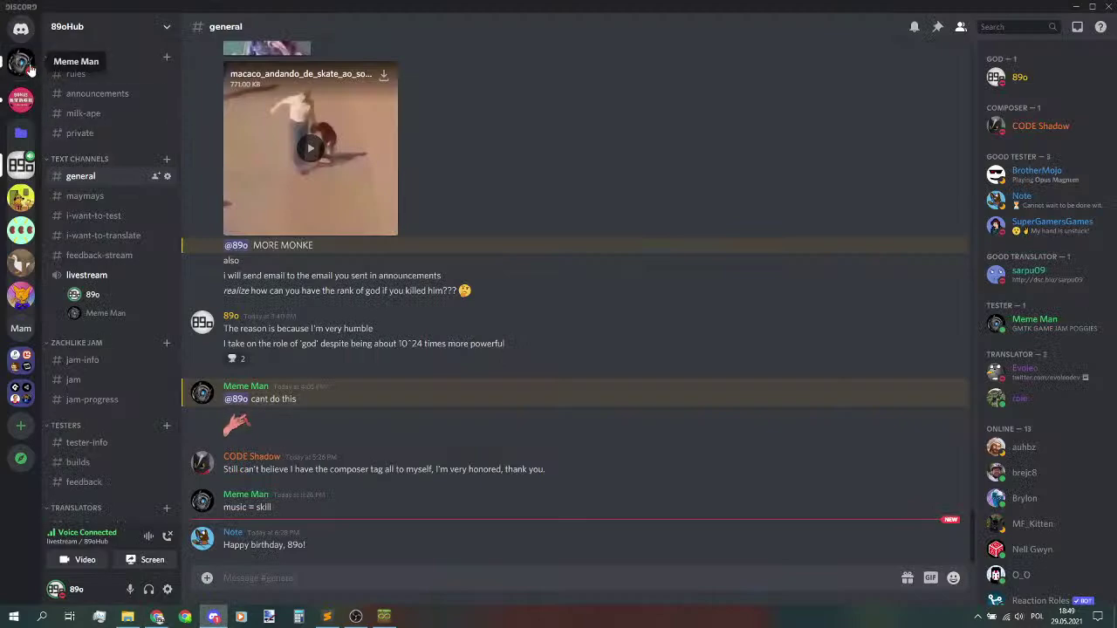
pyautogui.click(21, 61)
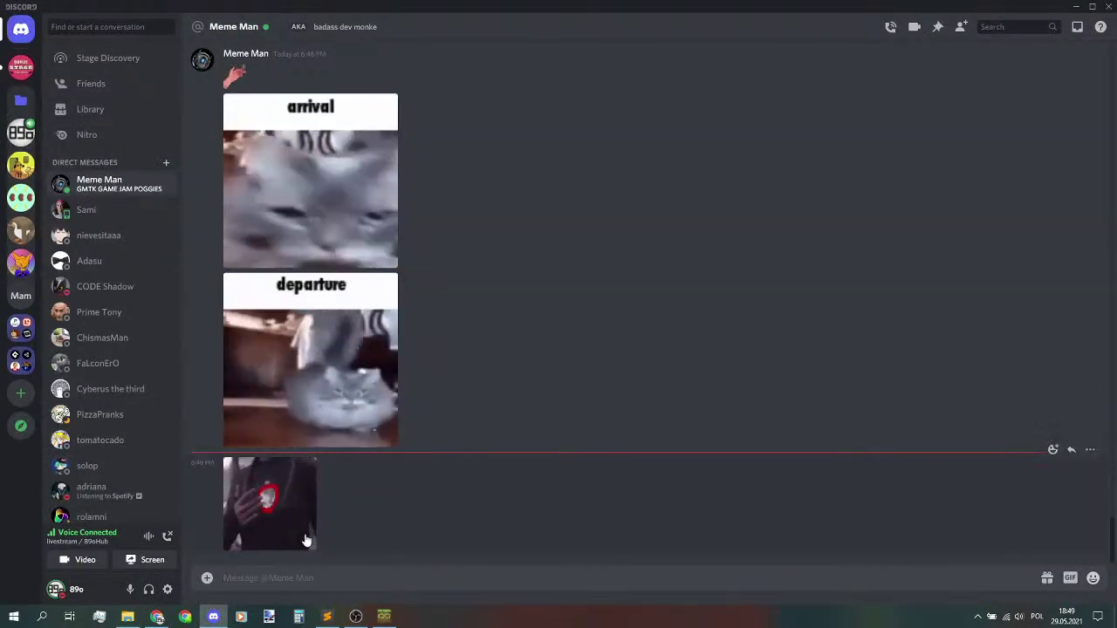
pyautogui.click(299, 534)
pyautogui.click(498, 486)
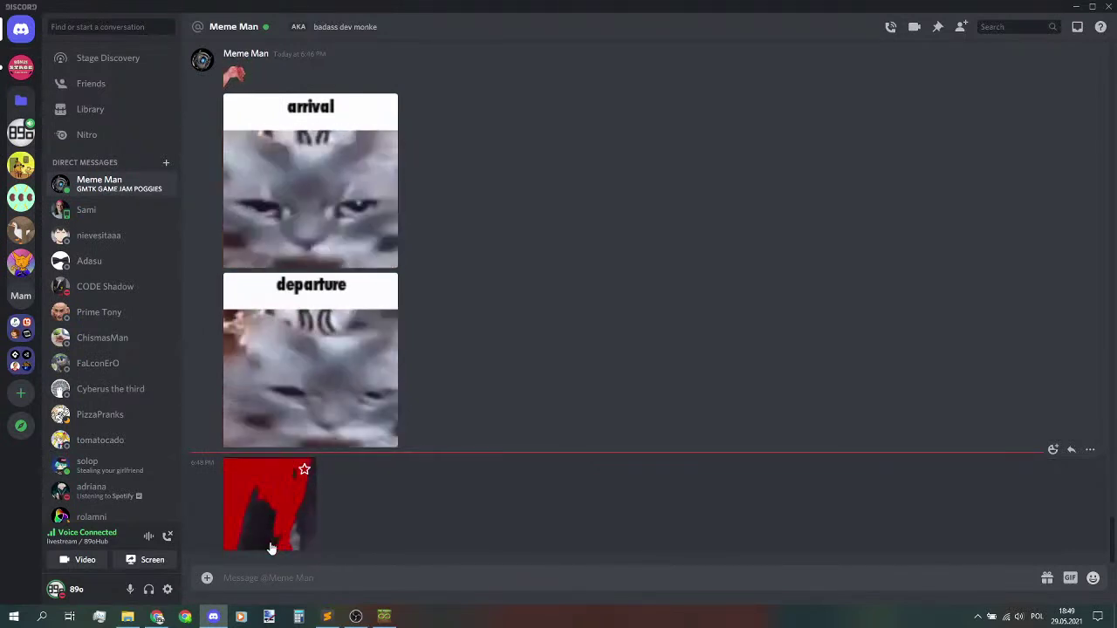
pyautogui.click(157, 617)
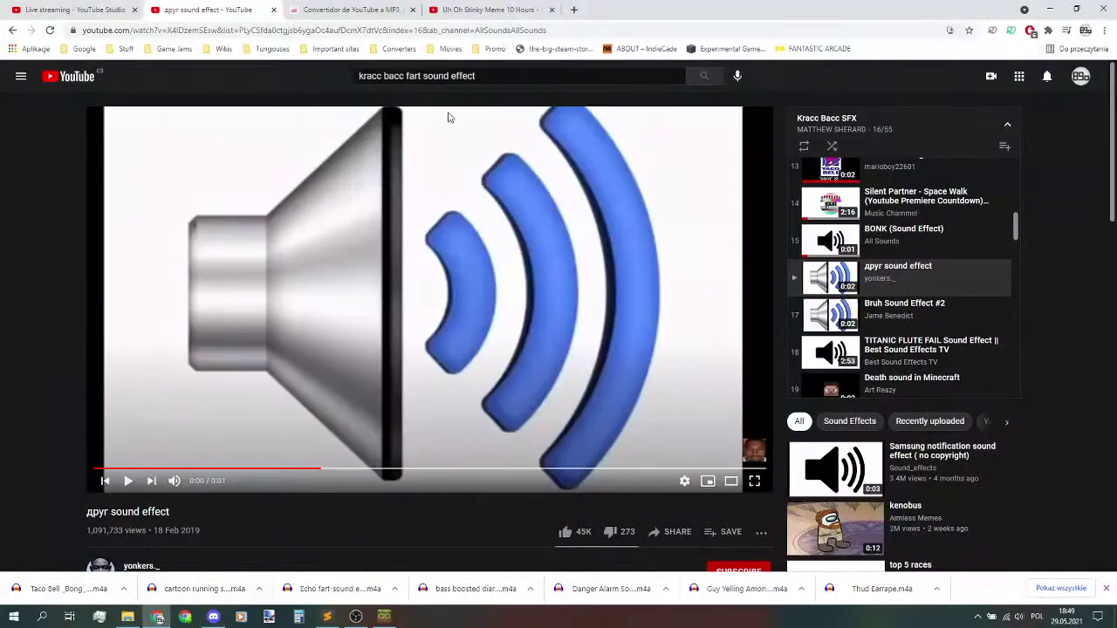
# - Replay "друг sound effect" from its beginning and briefly check Discord again
pyautogui.click(524, 206)
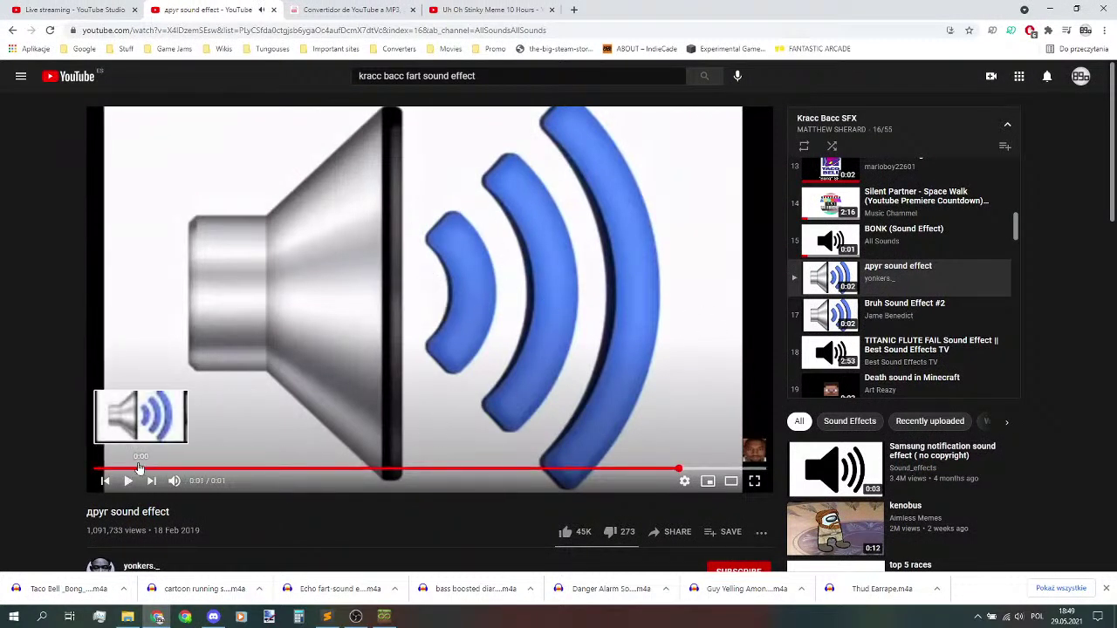
pyautogui.moveTo(142, 472); pyautogui.dragTo(62, 463)
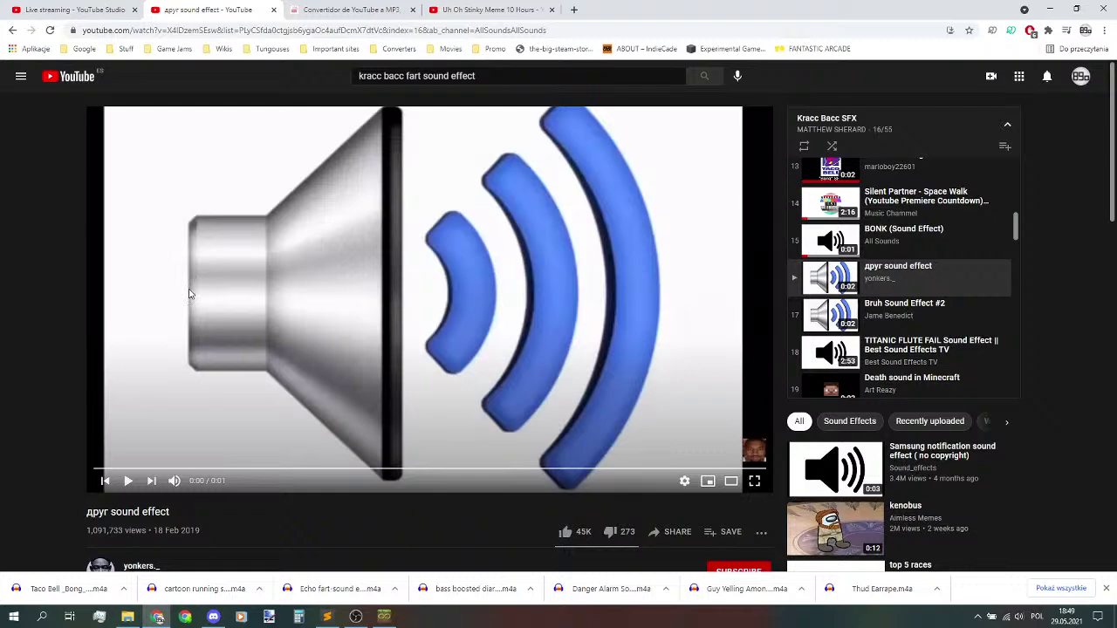
pyautogui.click(213, 616)
pyautogui.click(213, 617)
pyautogui.click(133, 319)
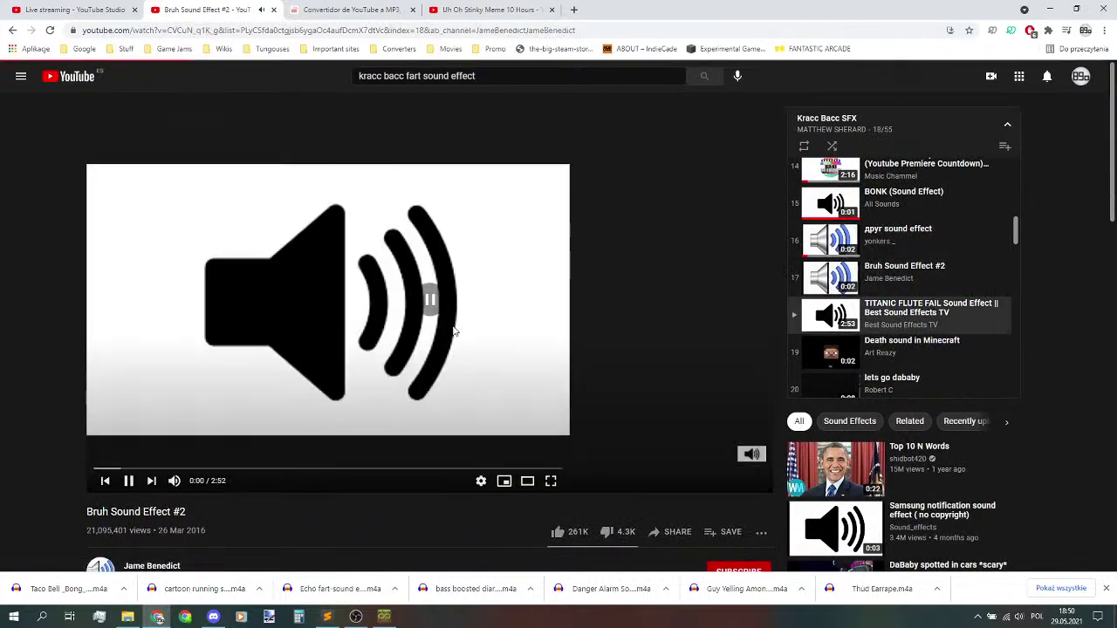
# - Copy the link of "Bruh Sound Effect #2" from the playlist, convert it on LAZYMP3 and download the audio
pyautogui.rightClick(900, 269)
pyautogui.click(951, 327)
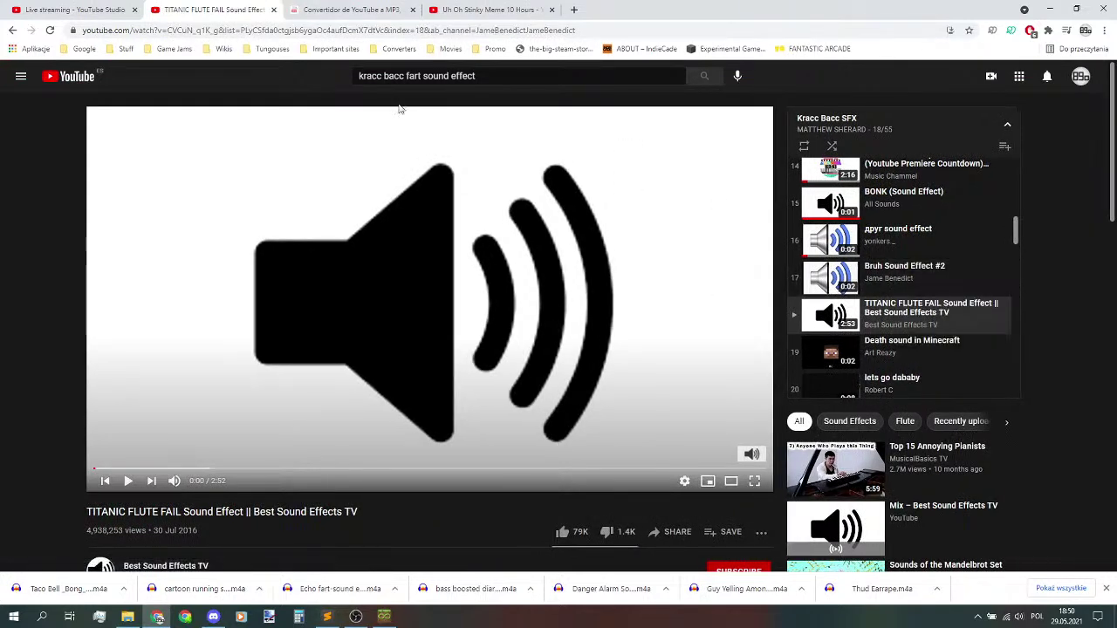
pyautogui.click(358, 7)
pyautogui.click(250, 425)
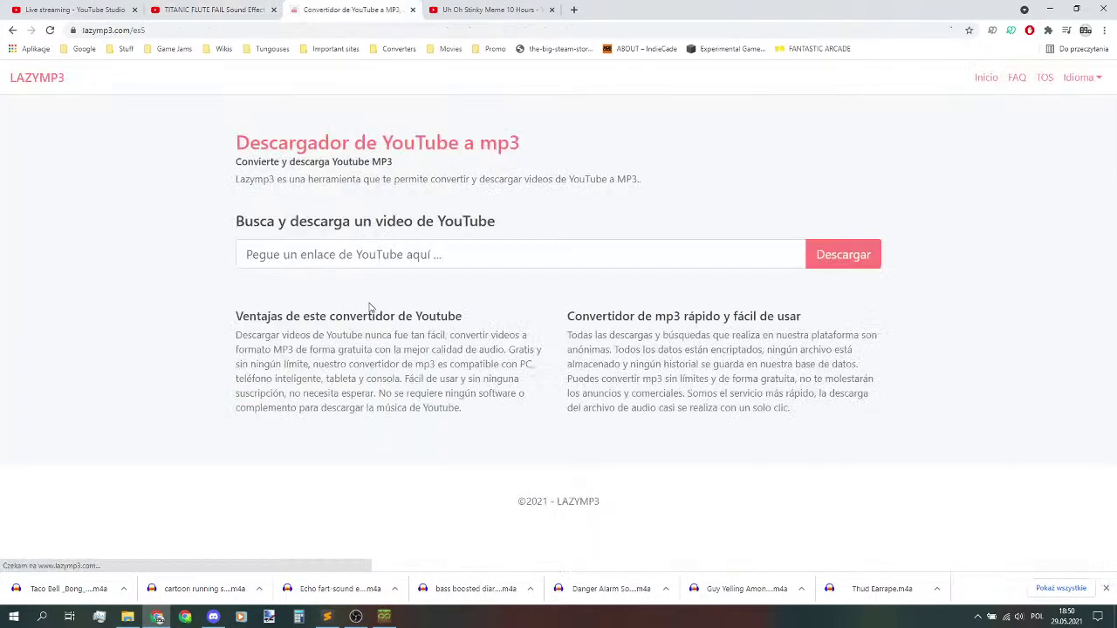
pyautogui.click(543, 257)
pyautogui.hotkey('ctrl', 'v')
pyautogui.click(864, 253)
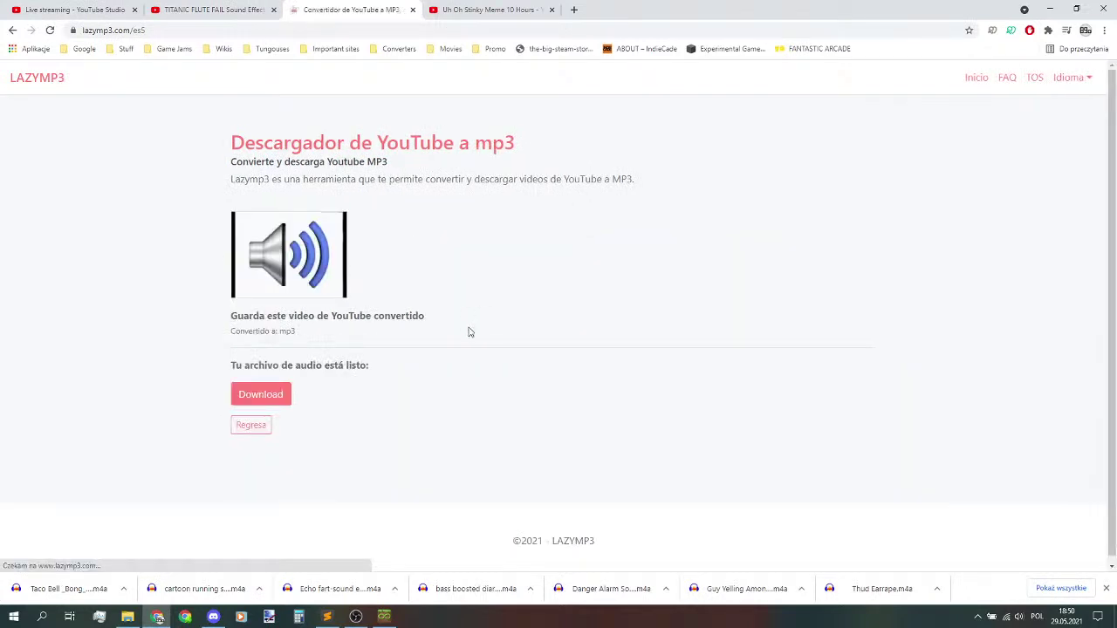
pyautogui.click(287, 398)
# - Look through the Kracc Bacc SFX playlist around "BONK (Sound Effect)" and "TITANIC FLUTE FAIL Sound Effect", and check Discord for new messages
pyautogui.click(213, 9)
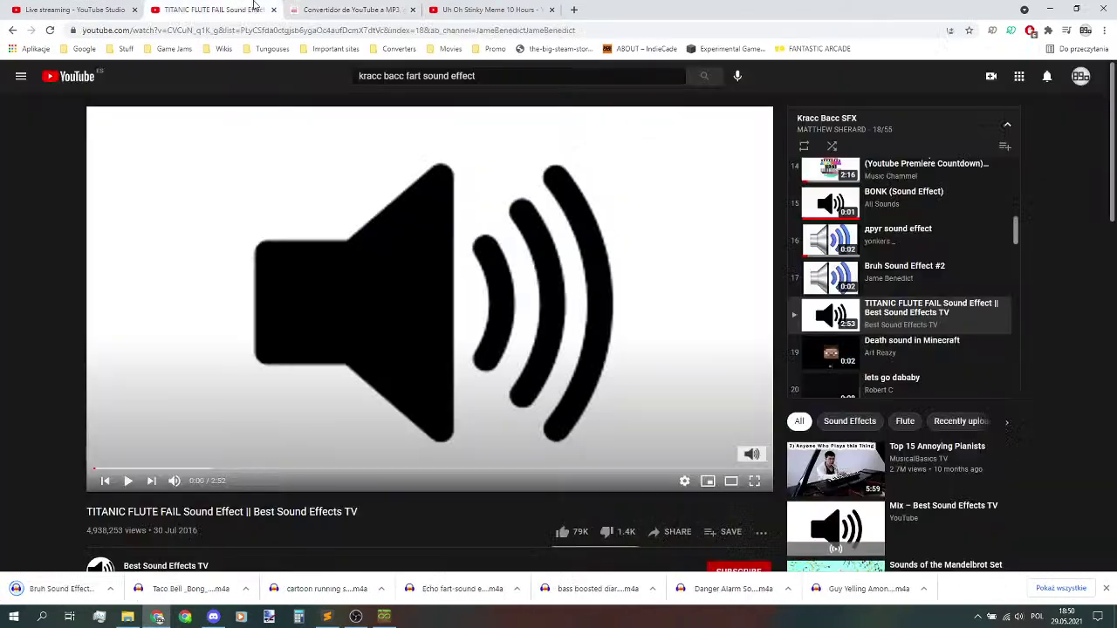
pyautogui.scroll(1, 900, 273)
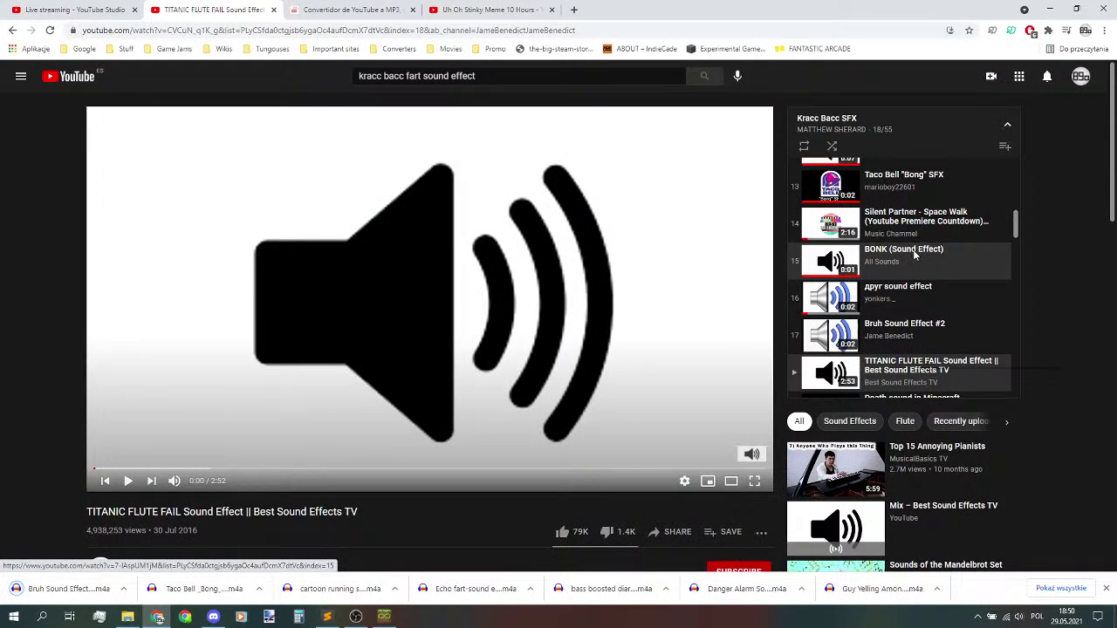
pyautogui.rightClick(912, 253)
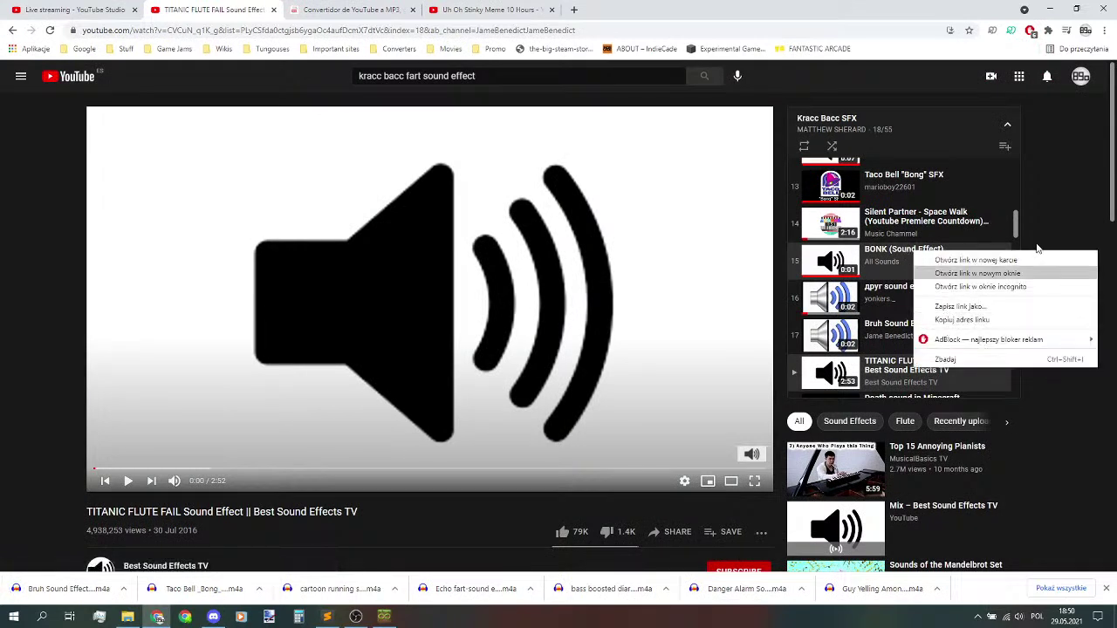
pyautogui.click(1014, 265)
pyautogui.scroll(-2, 1004, 270)
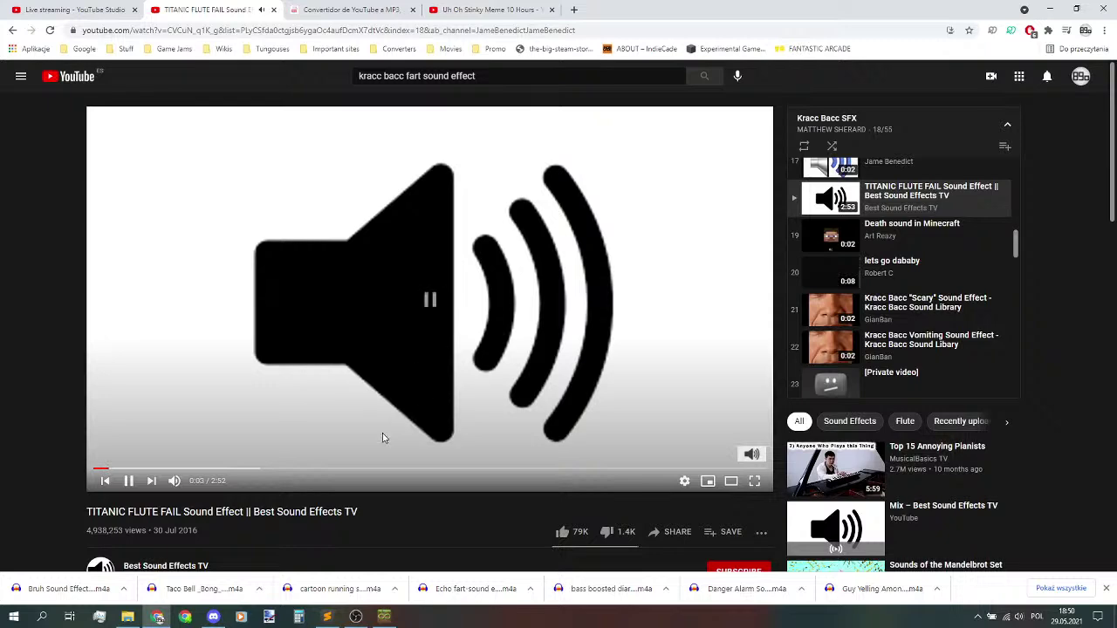
pyautogui.click(213, 617)
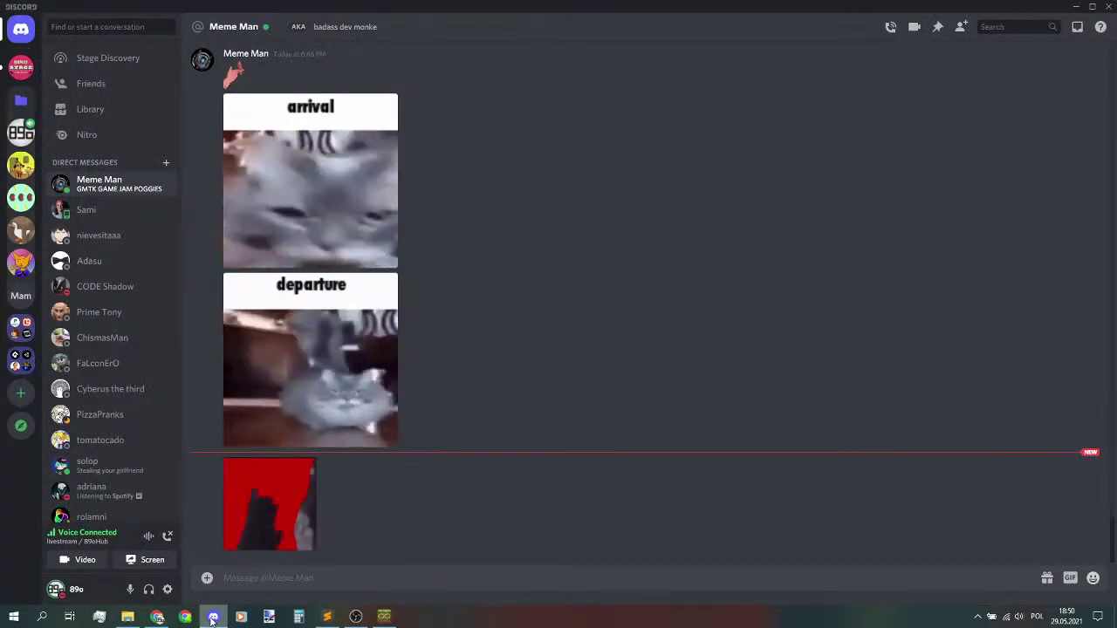
pyautogui.hotkey('alt', 'Tab')
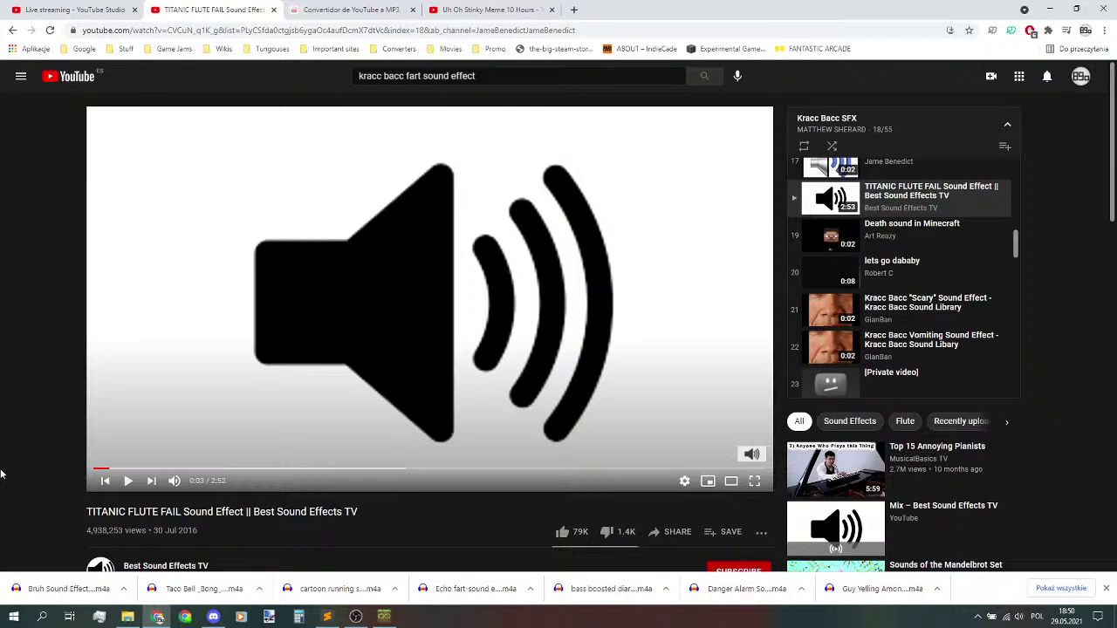
# - Preview "Death sound in Minecraft" and "lets go dababy", skipping ahead to Kracc Bacc "Scary" Sound Effect in the playlist
pyautogui.click(923, 238)
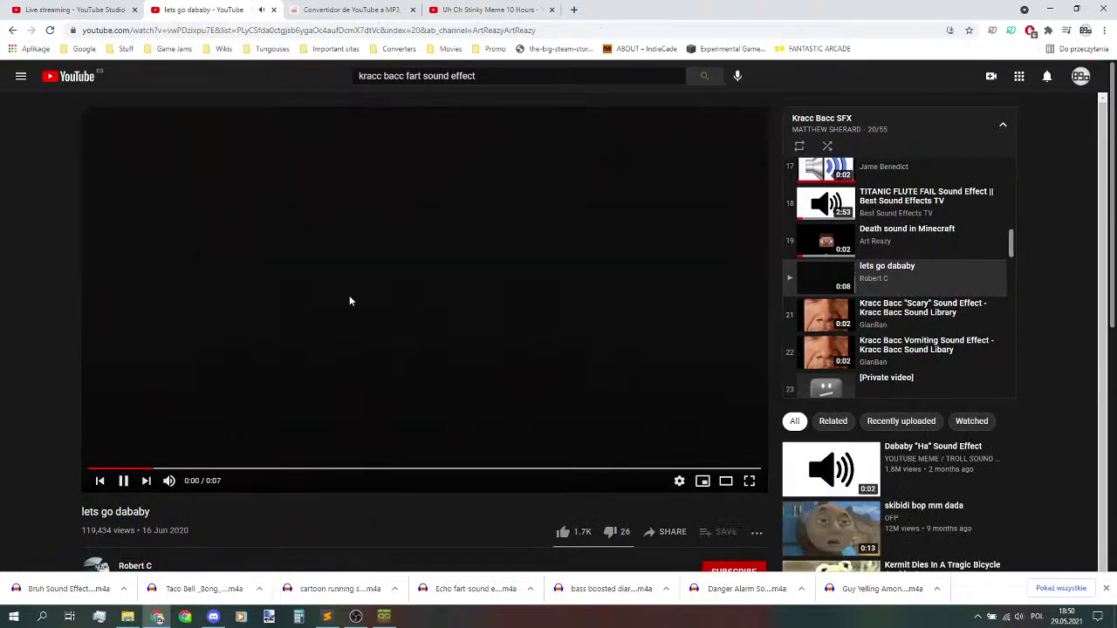
pyautogui.click(350, 300)
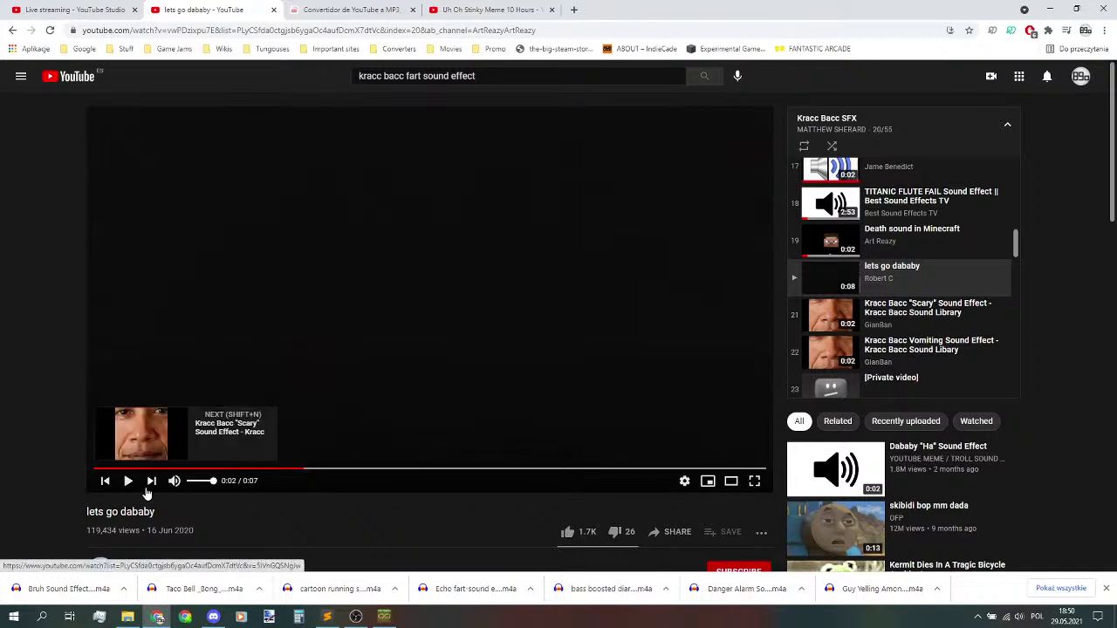
pyautogui.click(148, 487)
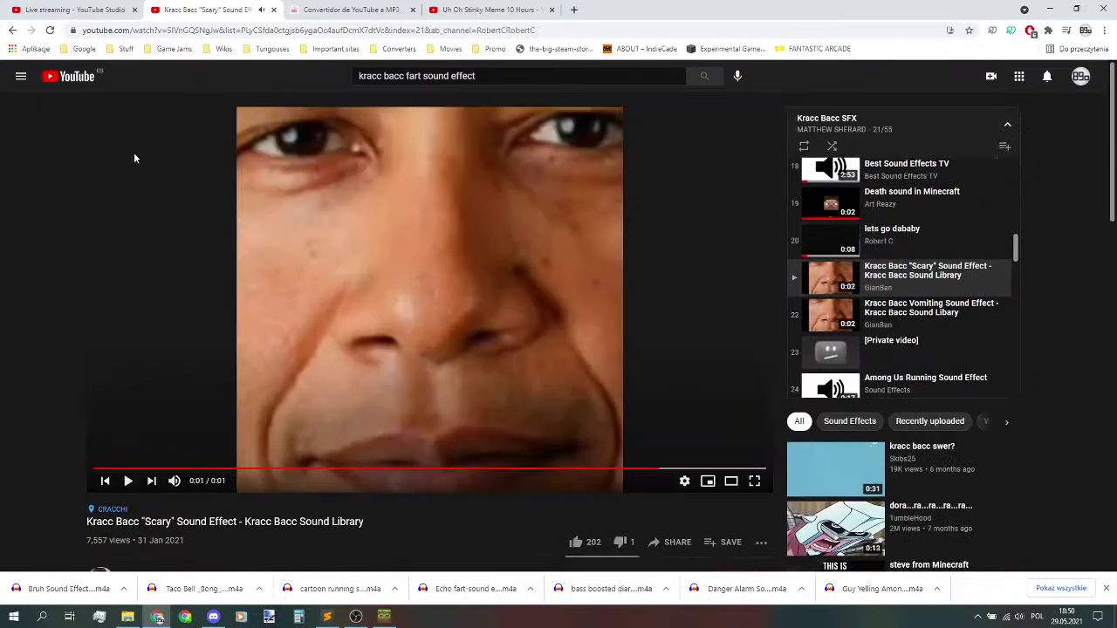
# - Copy the link of Kracc Bacc "Scary" Sound Effect, convert it on LAZYMP3 and download the audio
pyautogui.click(478, 30)
pyautogui.click(388, 9)
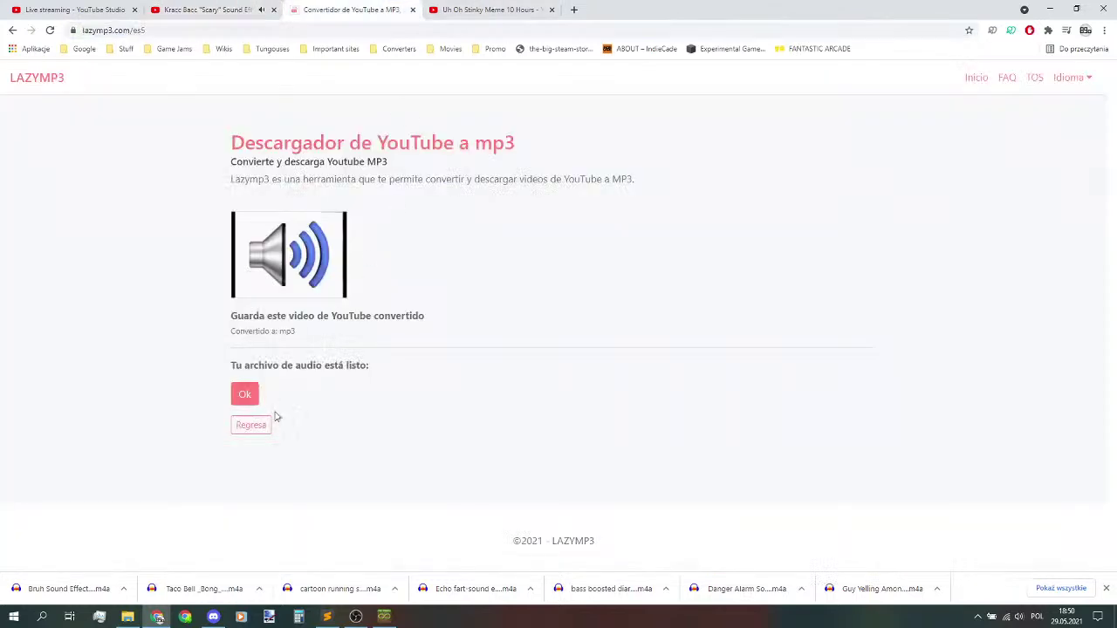
pyautogui.click(252, 425)
pyautogui.hotkey('ctrl', 'v')
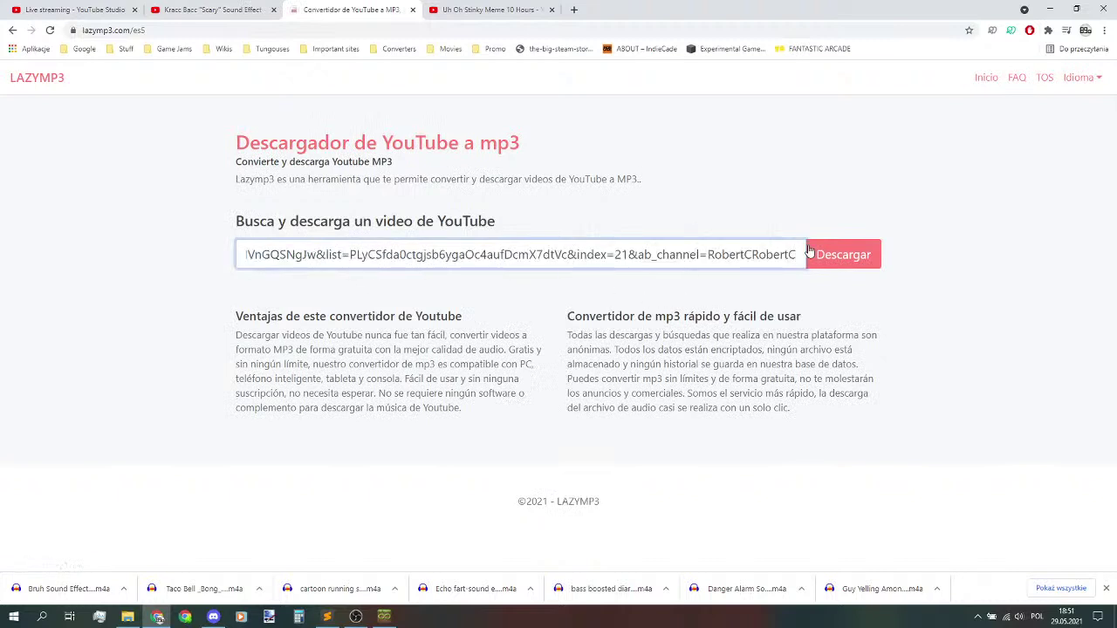
pyautogui.click(840, 253)
pyautogui.click(266, 397)
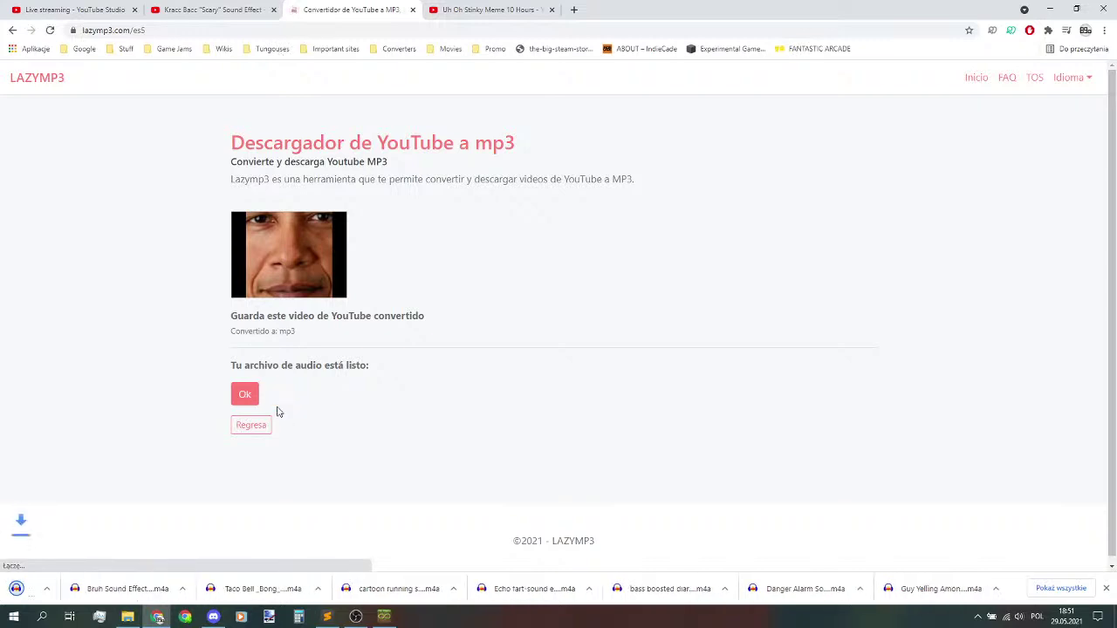
# - Play "Kracc Bacc Vomiting Sound Effect" from the Kracc Bacc SFX playlist and copy its link
pyautogui.click(231, 5)
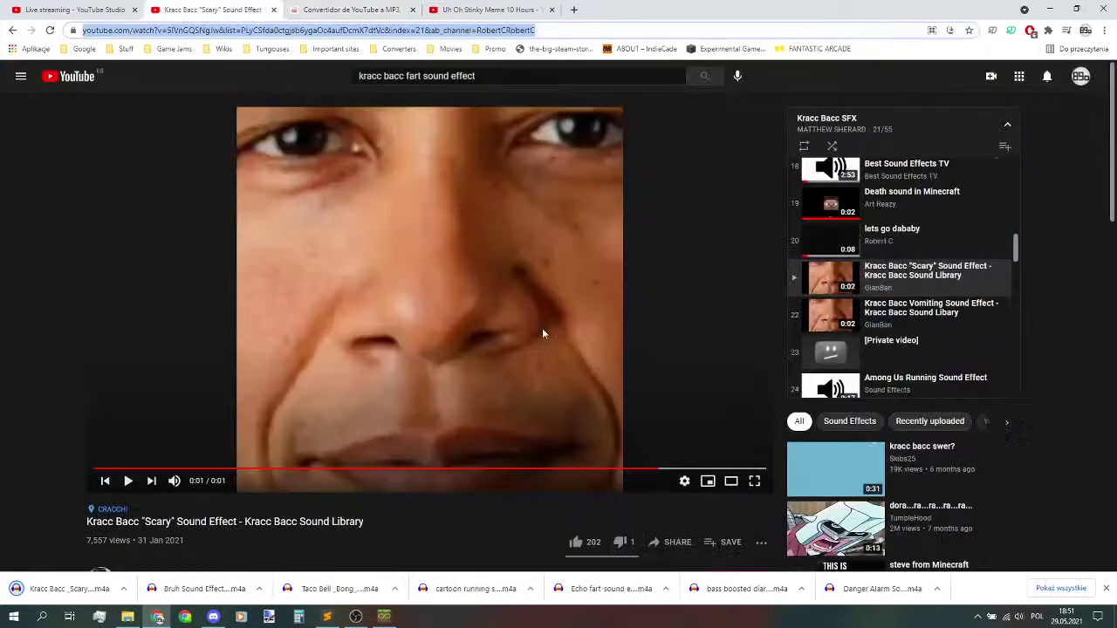
pyautogui.click(916, 324)
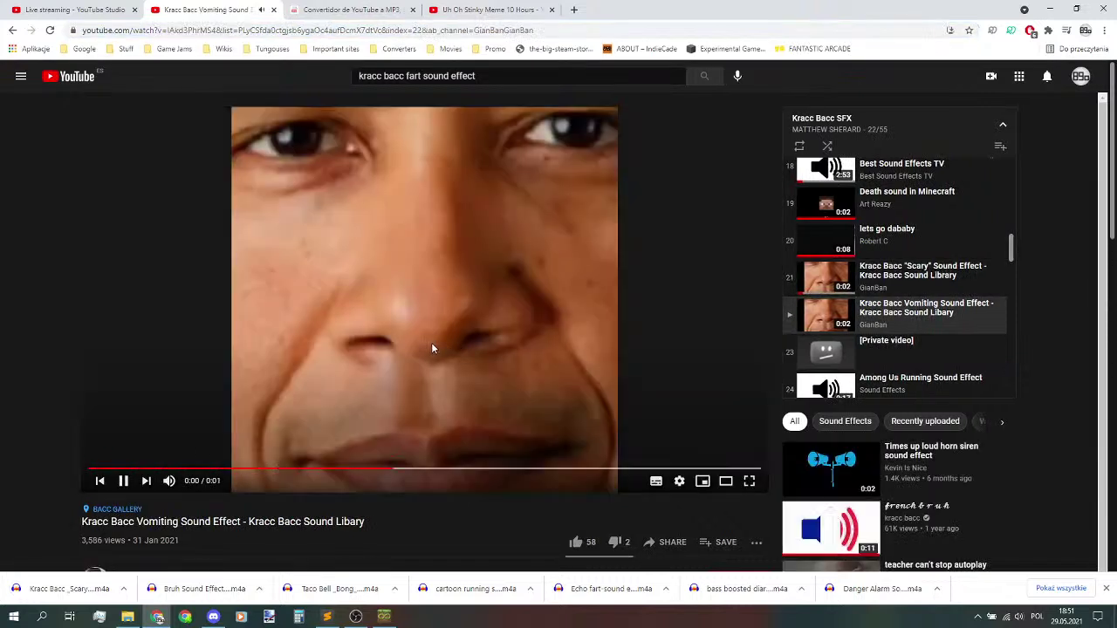
pyautogui.click(431, 347)
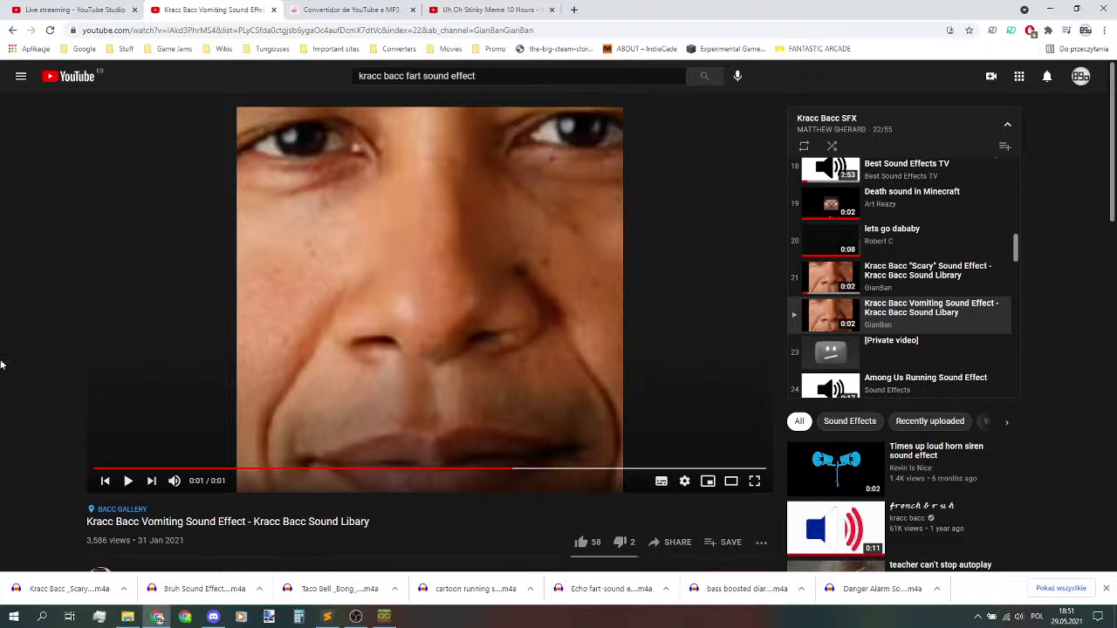
pyautogui.click(325, 7)
pyautogui.click(266, 8)
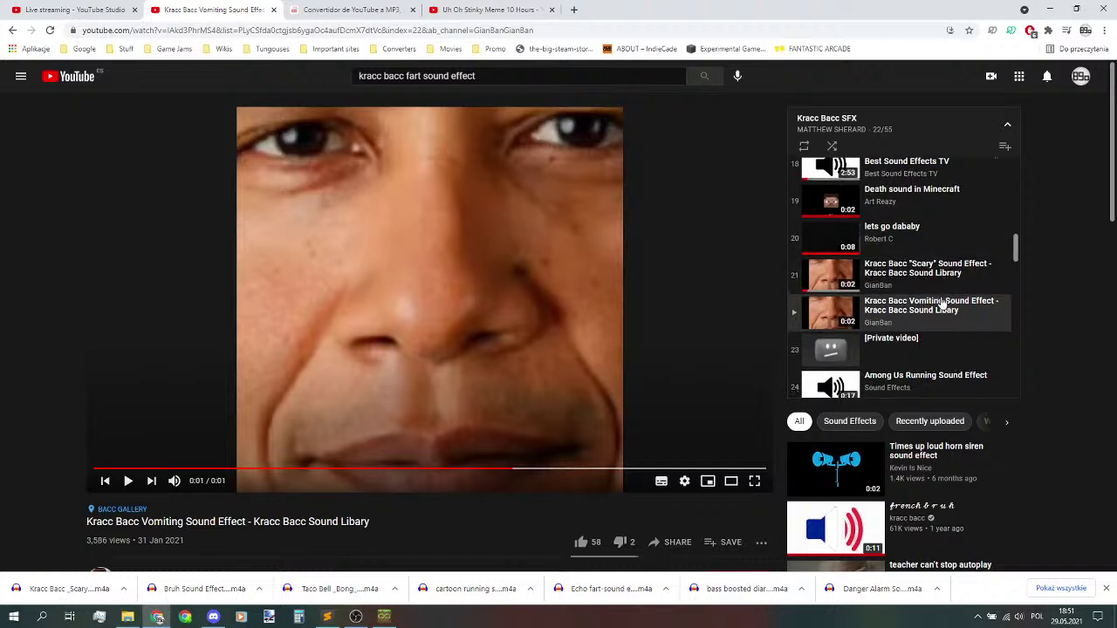
pyautogui.scroll(-2, 984, 288)
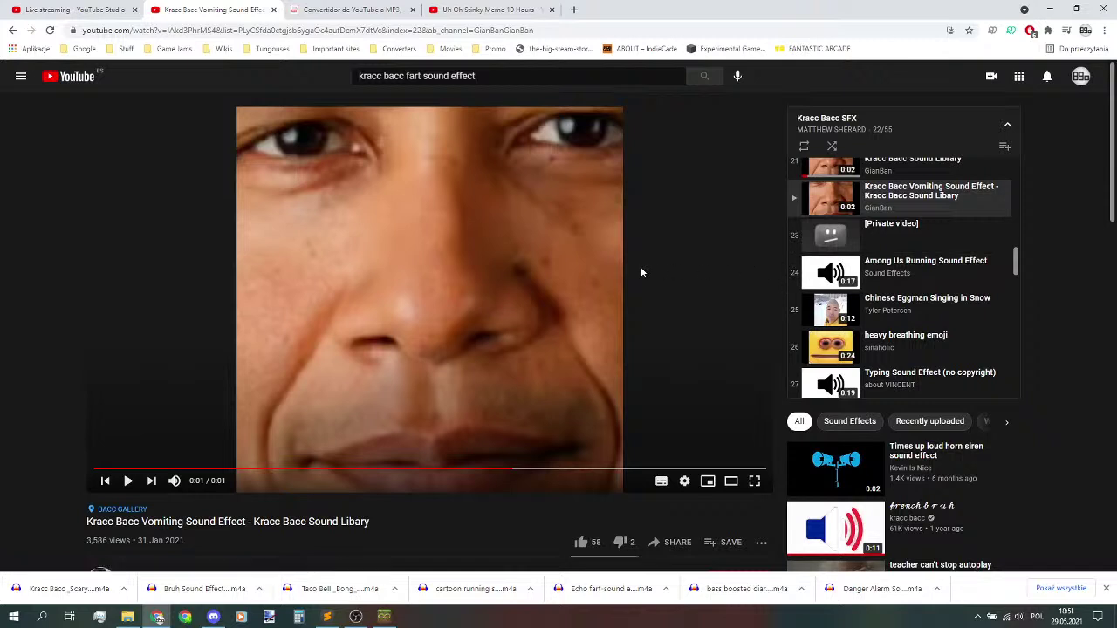
pyautogui.click(249, 31)
# - Convert the copied "Kracc Bacc Vomiting Sound Effect" link on LAZYMP3, download the audio, and preview "Among Us Running Sound Effect" on YouTube
pyautogui.click(364, 7)
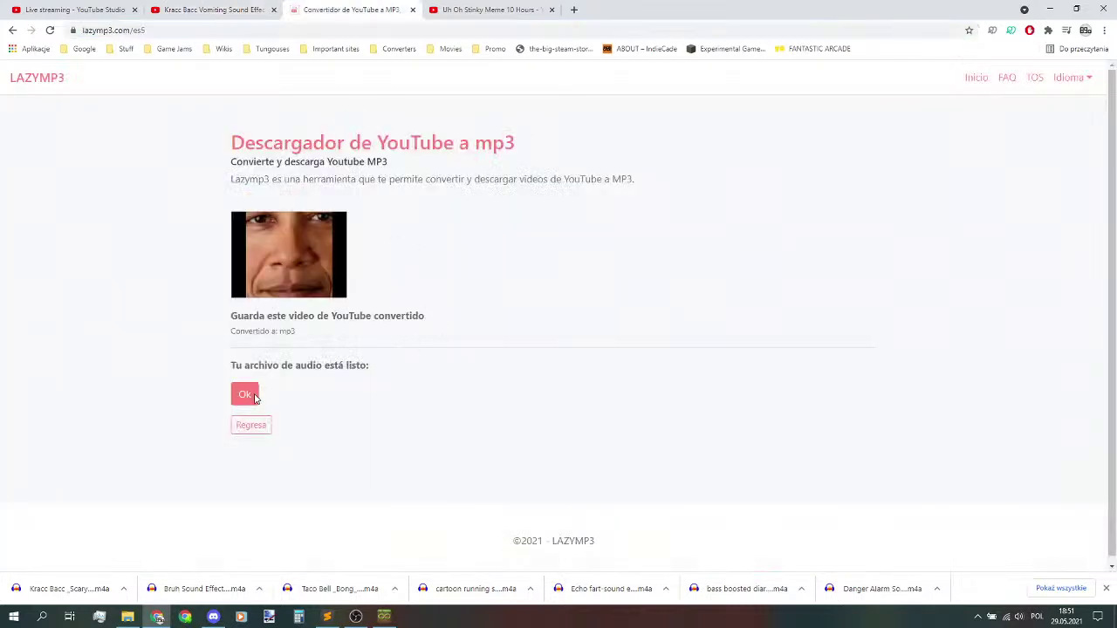
pyautogui.click(210, 10)
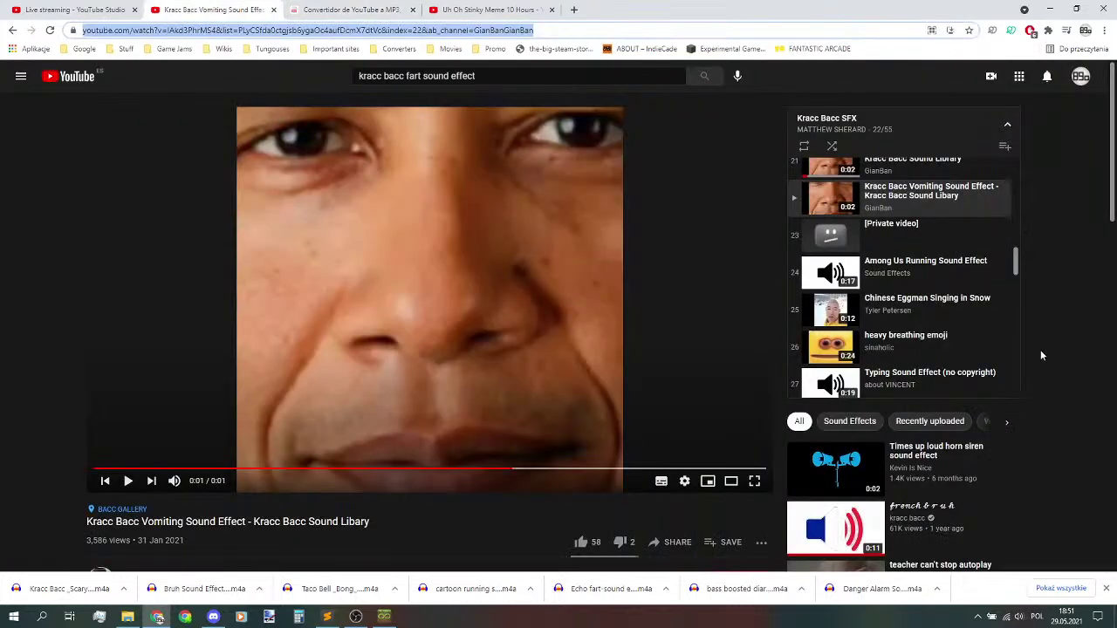
pyautogui.click(921, 269)
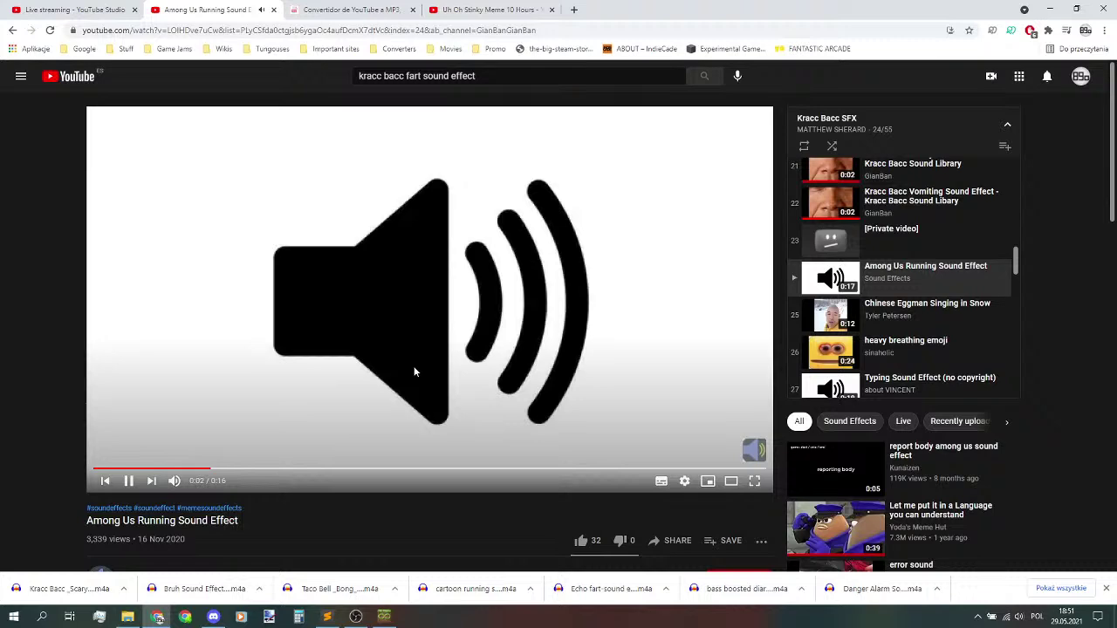
# - Play "Chinese Eggman Singing in Snow" from the playlist, copy its link, and download its audio through LAZYMP3
pyautogui.click(833, 307)
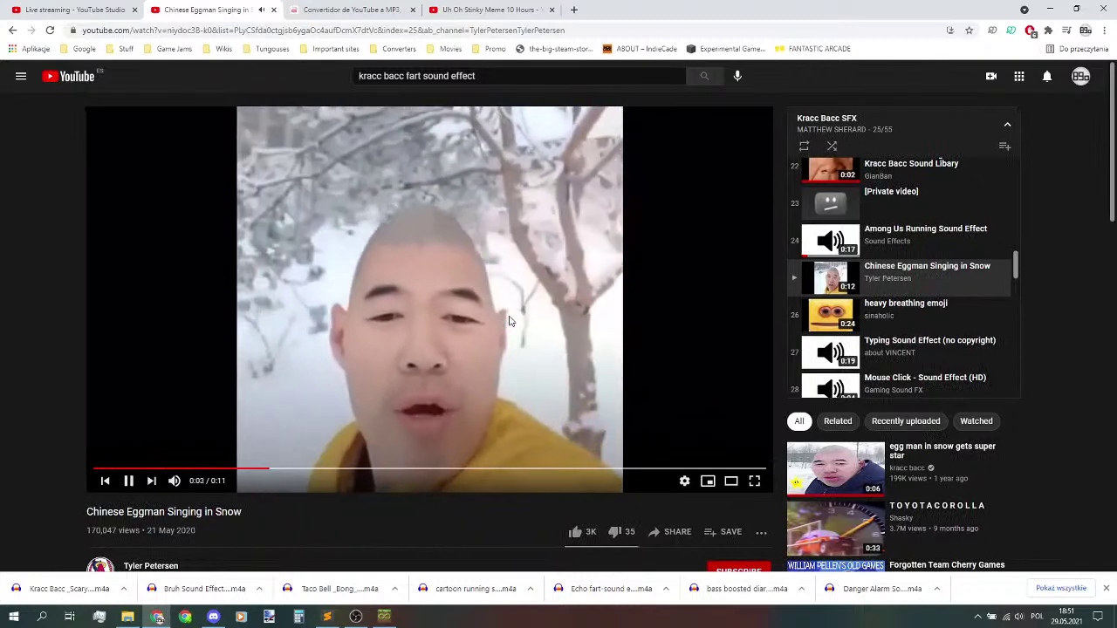
pyautogui.click(510, 321)
pyautogui.click(330, 7)
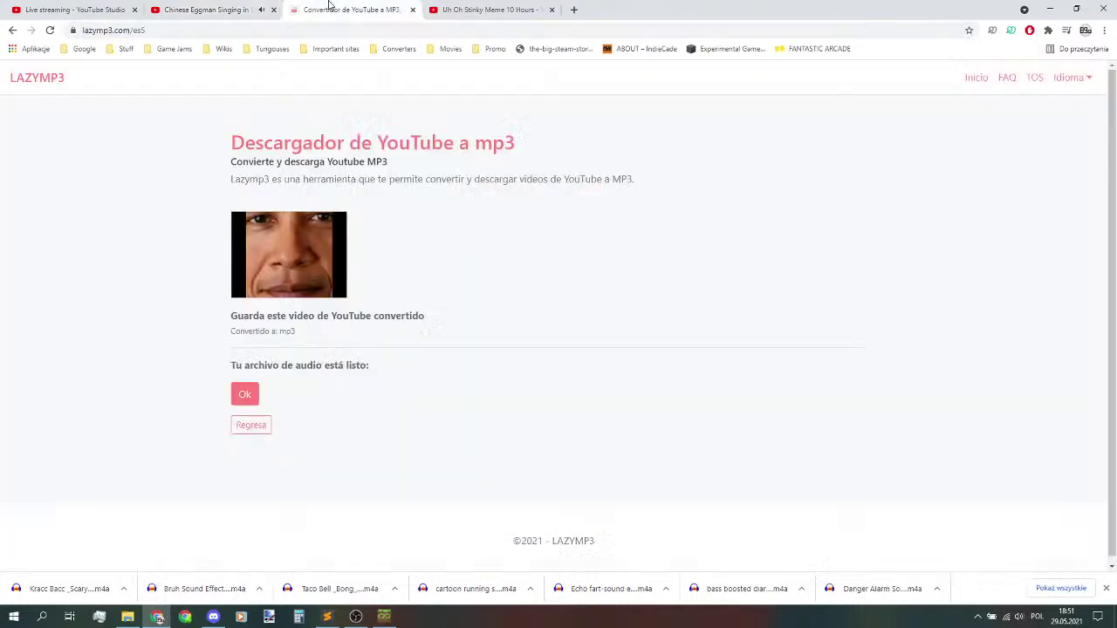
pyautogui.click(251, 425)
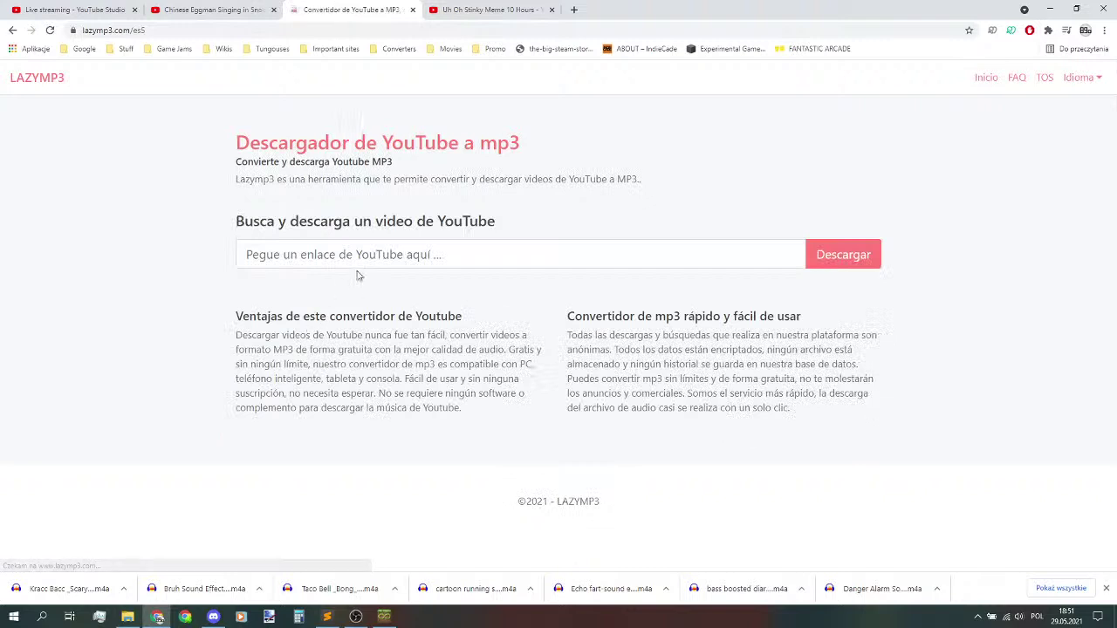
pyautogui.hotkey('ctrl', 'v')
pyautogui.click(842, 255)
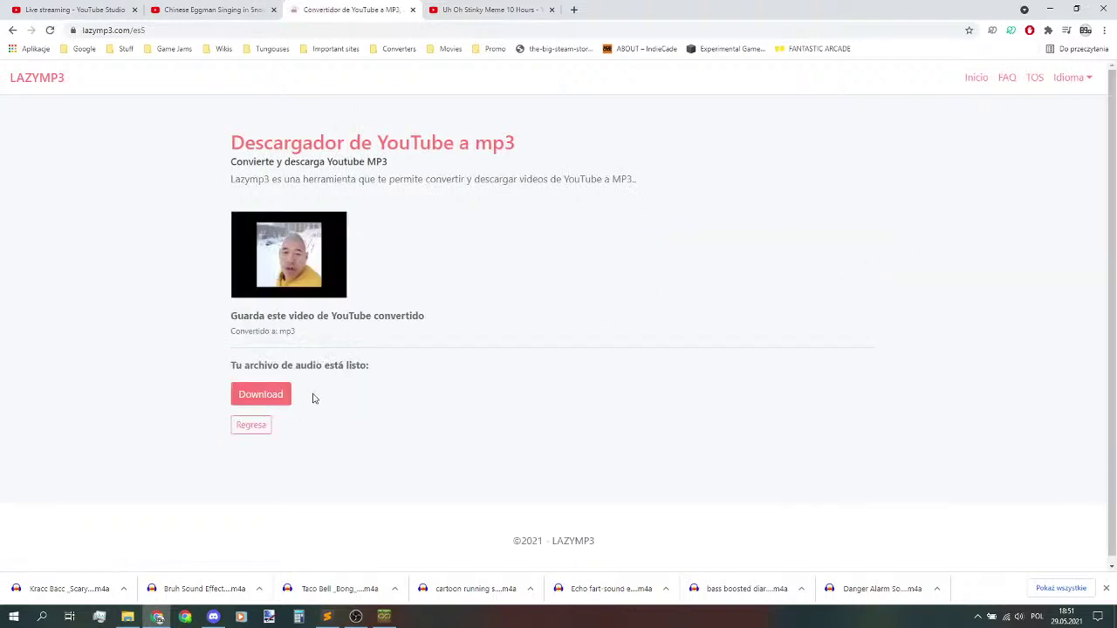
pyautogui.click(251, 7)
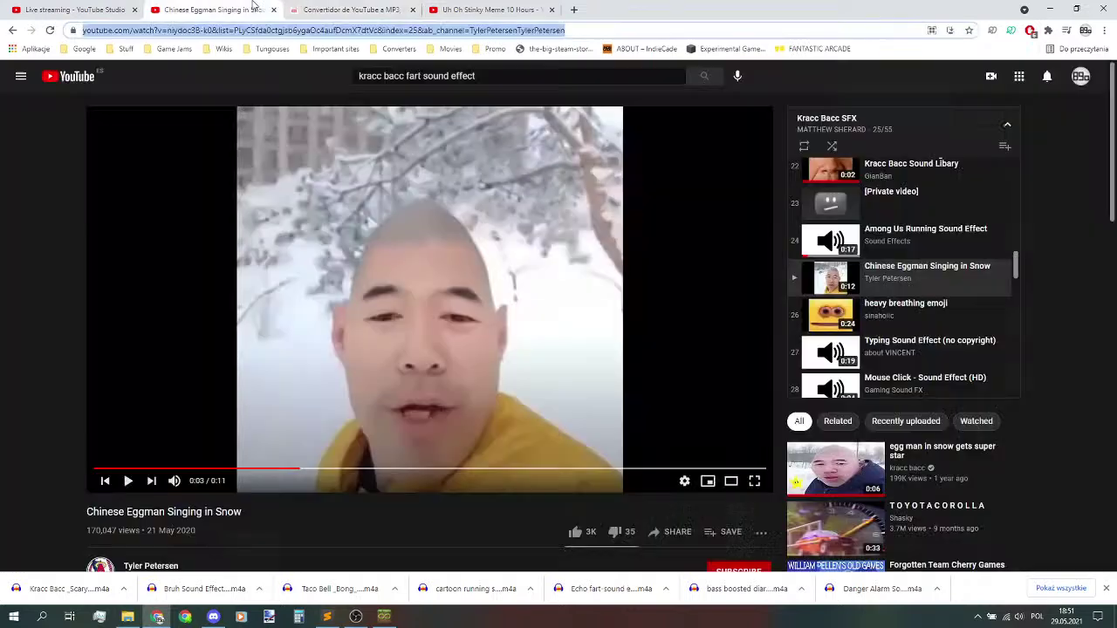
# - Preview "heavy breathing emoji" from the playlist and play the ninja_to_obama.mp4 video received in Discord
pyautogui.click(907, 311)
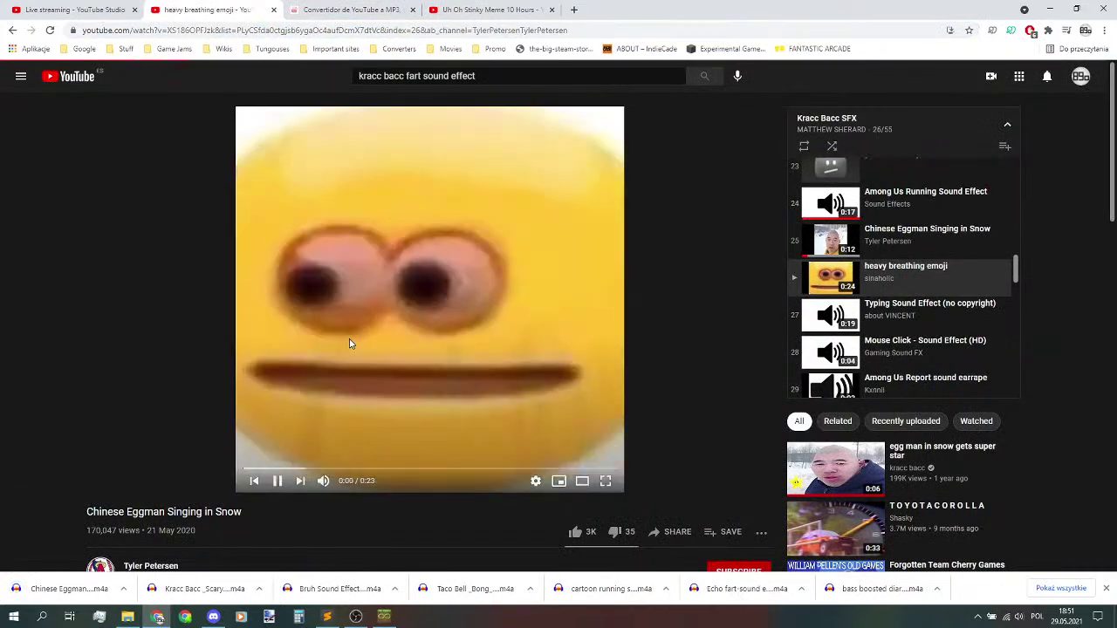
pyautogui.click(358, 341)
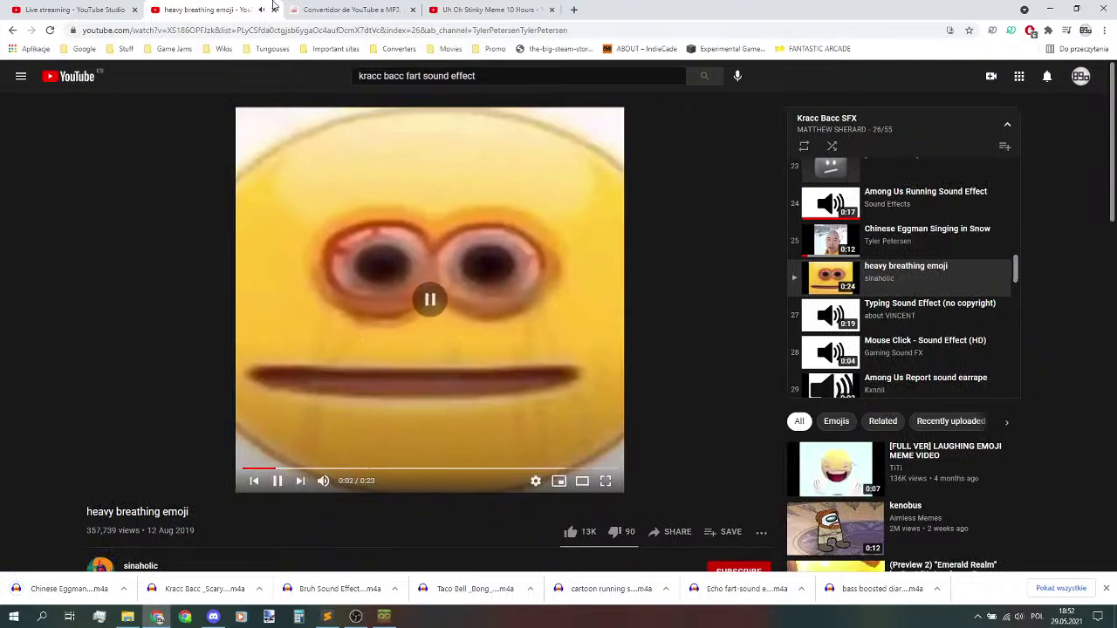
pyautogui.click(292, 9)
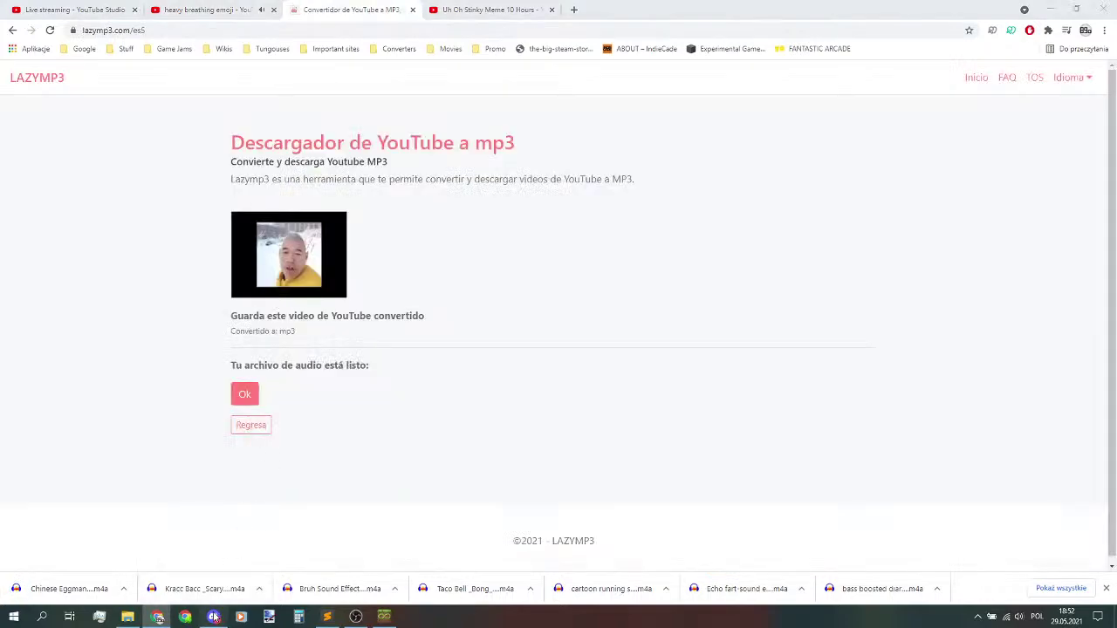
pyautogui.click(213, 616)
pyautogui.click(337, 491)
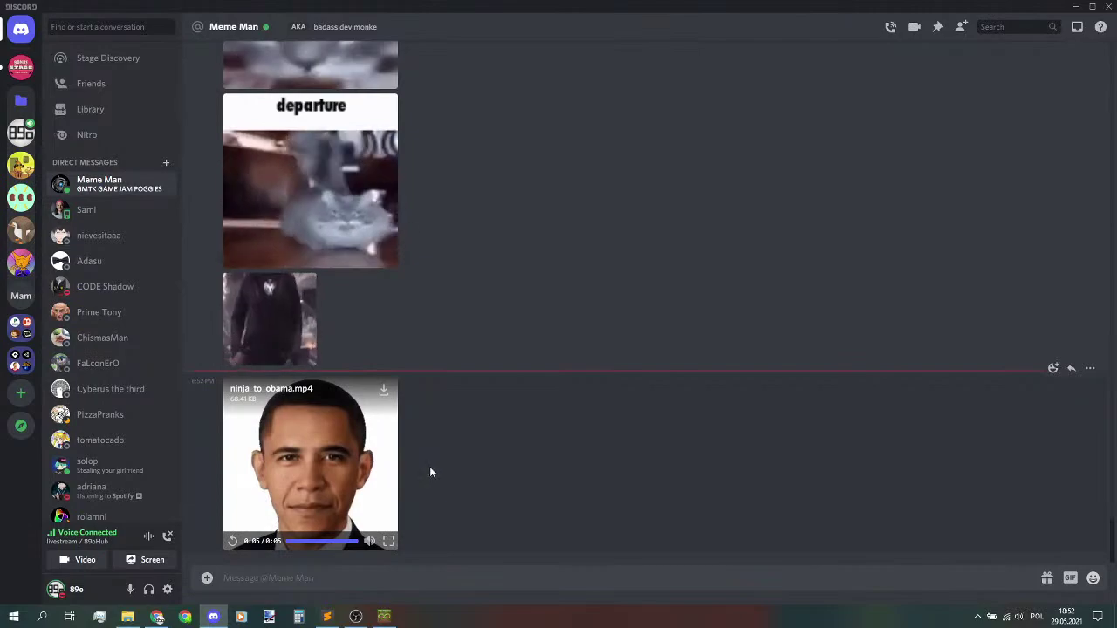
# - Return to LAZYMP3 in Chrome, reset the converter for a new link, and go back to the YouTube playlist
pyautogui.click(157, 616)
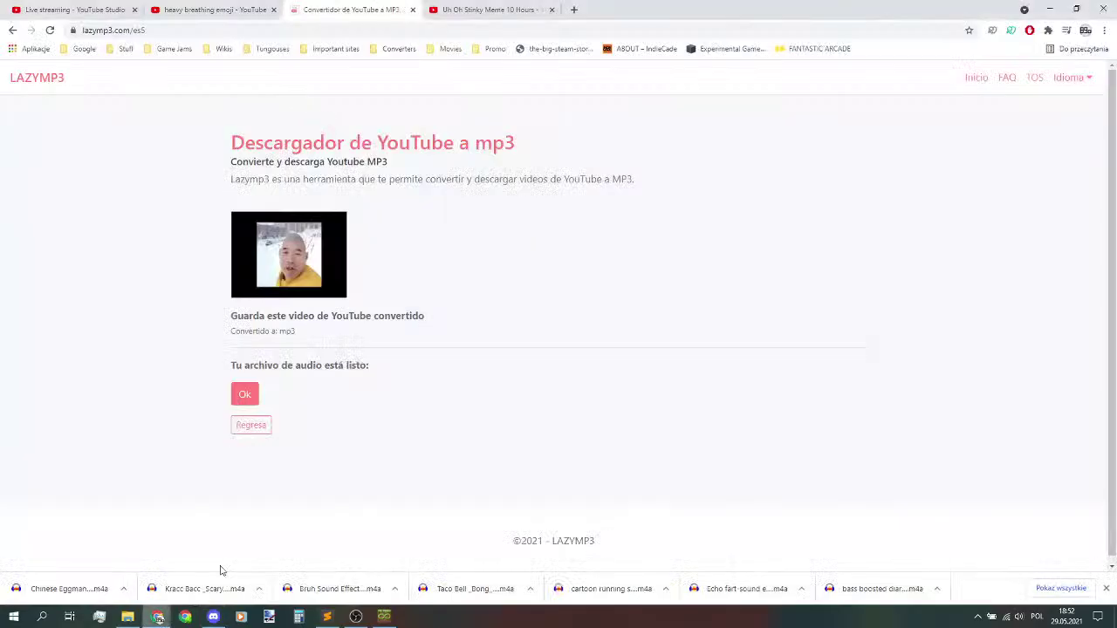
pyautogui.click(251, 425)
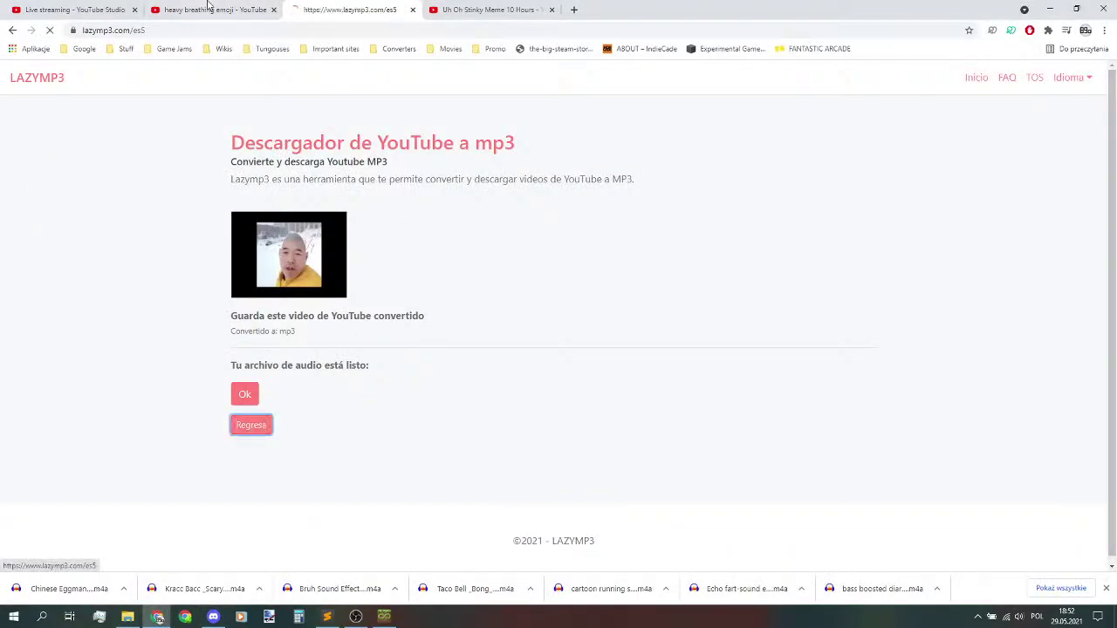
pyautogui.click(210, 9)
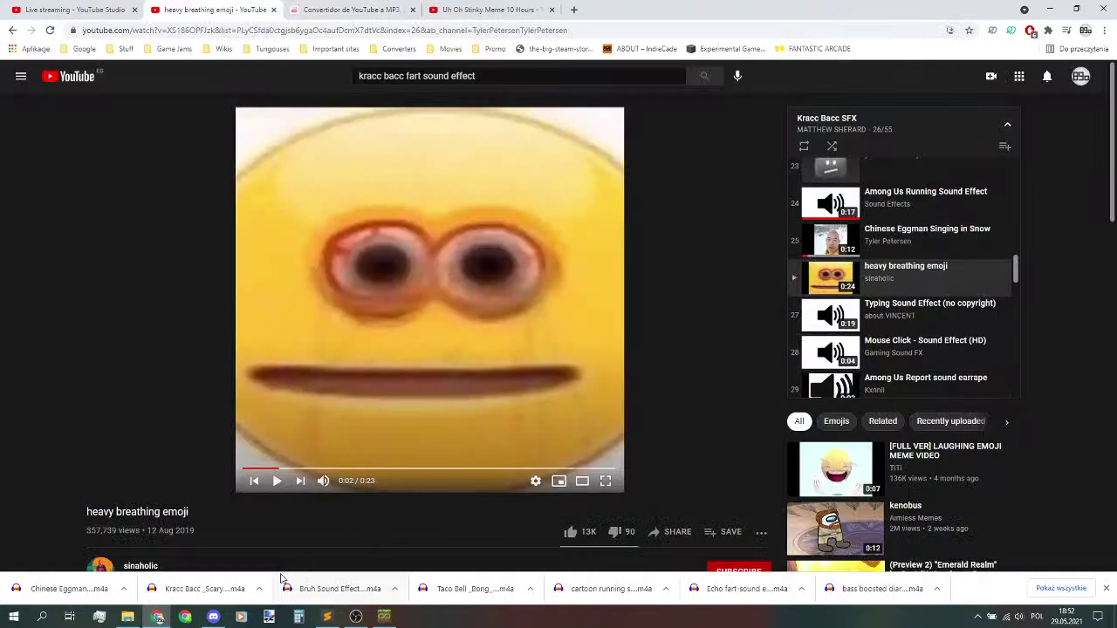
# - Preview "Typing Sound Effect (no copyright)", "Mouse Click - Sound Effect (HD)" and "Among Us Report sound earrape" from the playlist
pyautogui.click(961, 318)
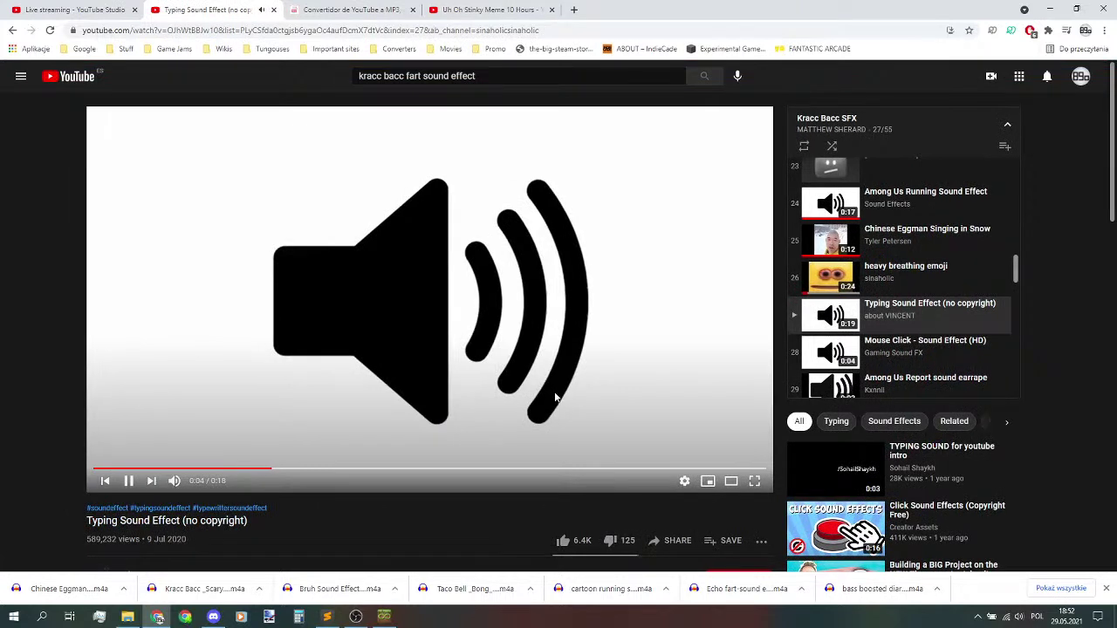
pyautogui.click(912, 349)
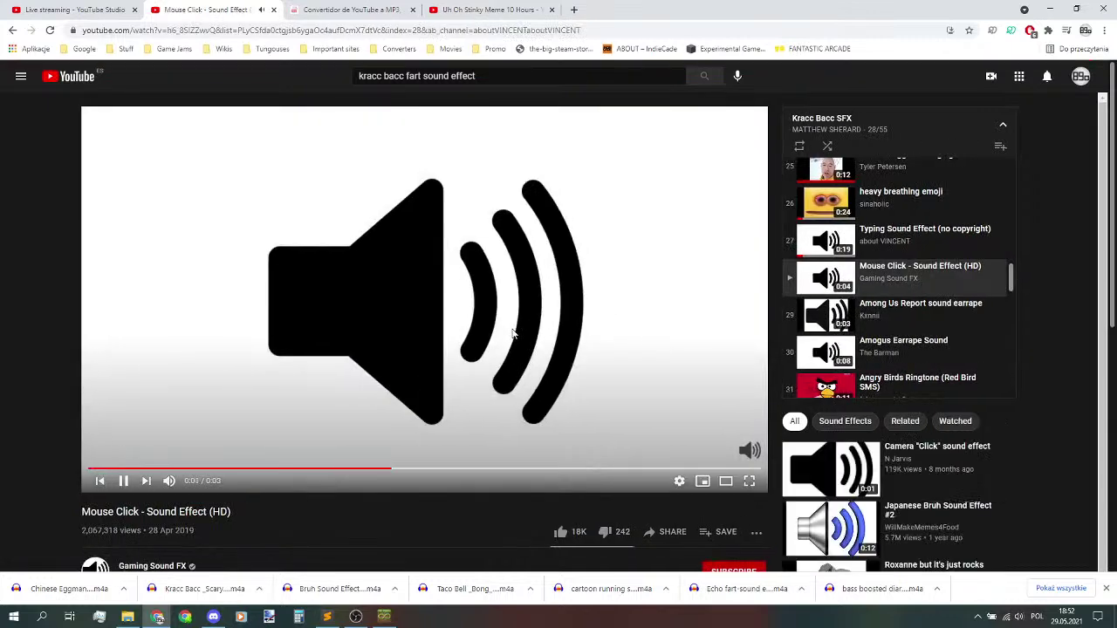
pyautogui.click(923, 314)
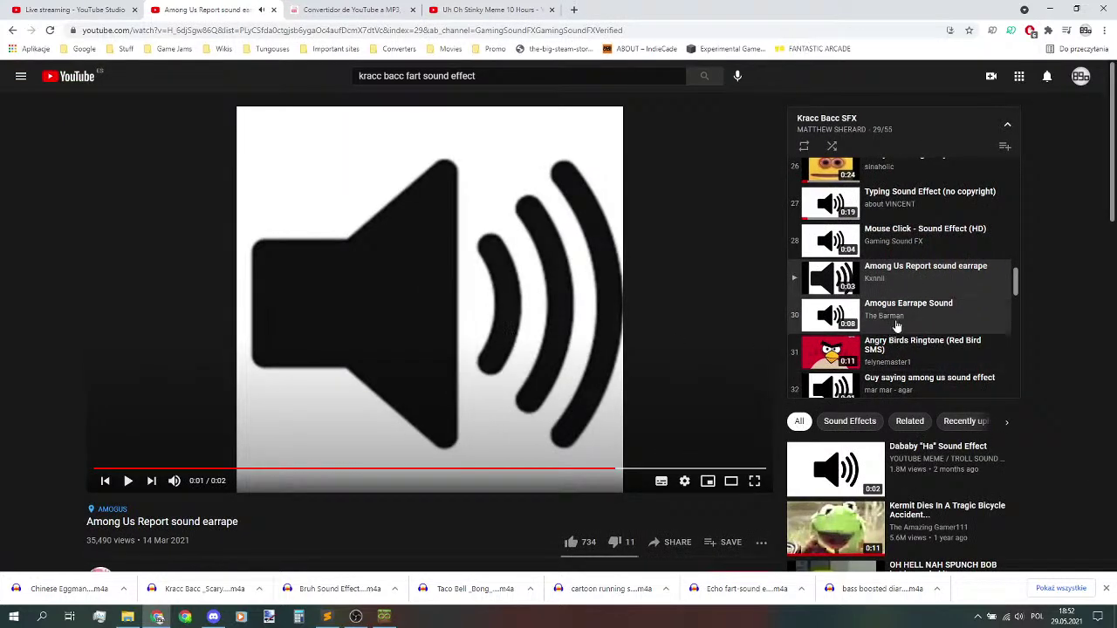
# - Preview "Amogus Earrape Sound" and "Angry Birds Ringtone (Red Bird SMS)" from the Kracc Bacc SFX playlist
pyautogui.click(917, 307)
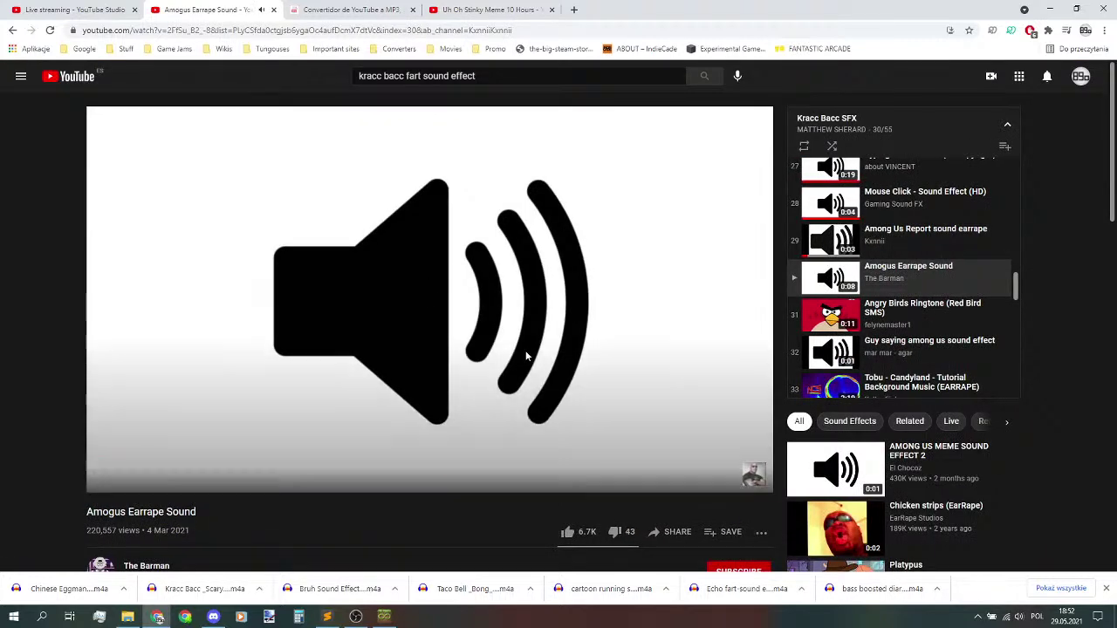
pyautogui.click(524, 356)
pyautogui.click(905, 310)
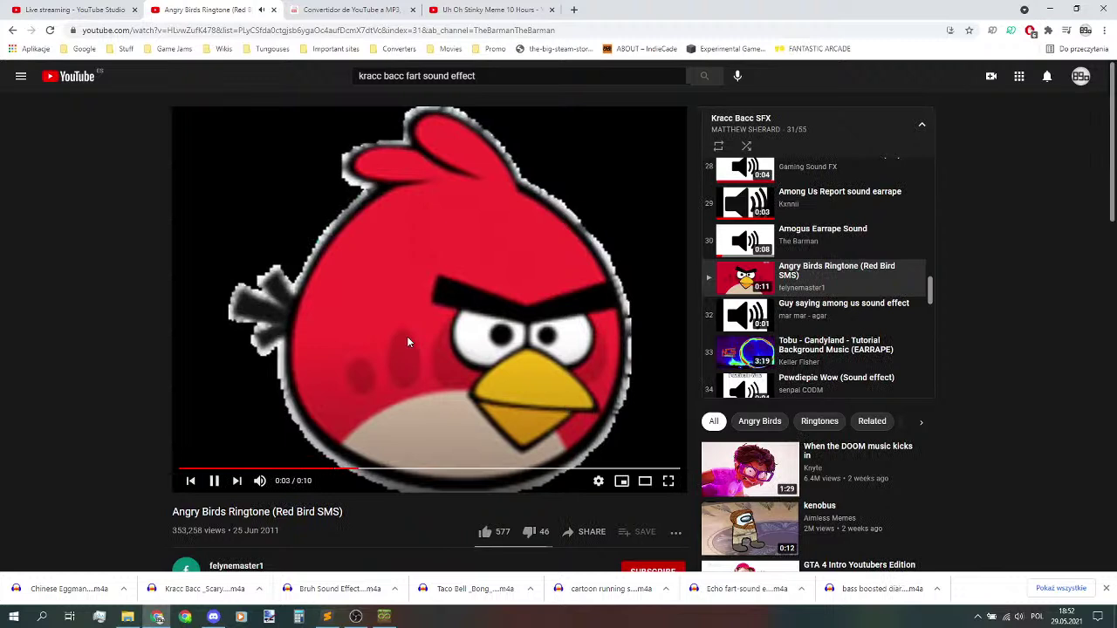
pyautogui.click(407, 335)
pyautogui.scroll(-1, 851, 288)
# - Play "Tobu - Candyland - Tutorial Background Music (EARRAPE)", copy its link, and convert and download its audio on LAZYMP3
pyautogui.click(851, 297)
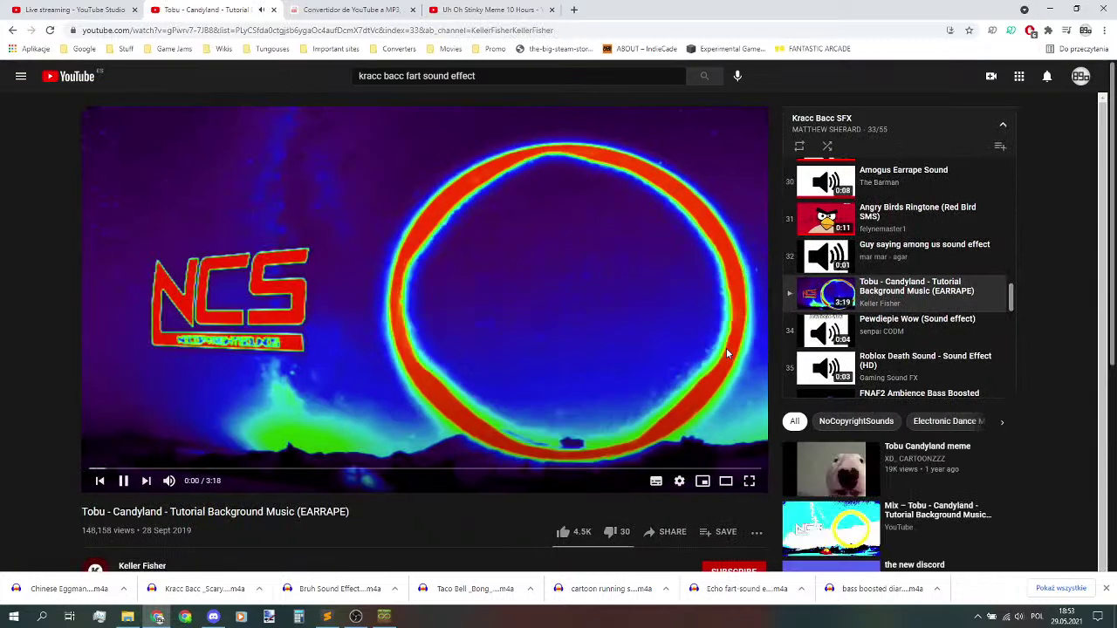
pyautogui.click(629, 306)
pyautogui.click(329, 30)
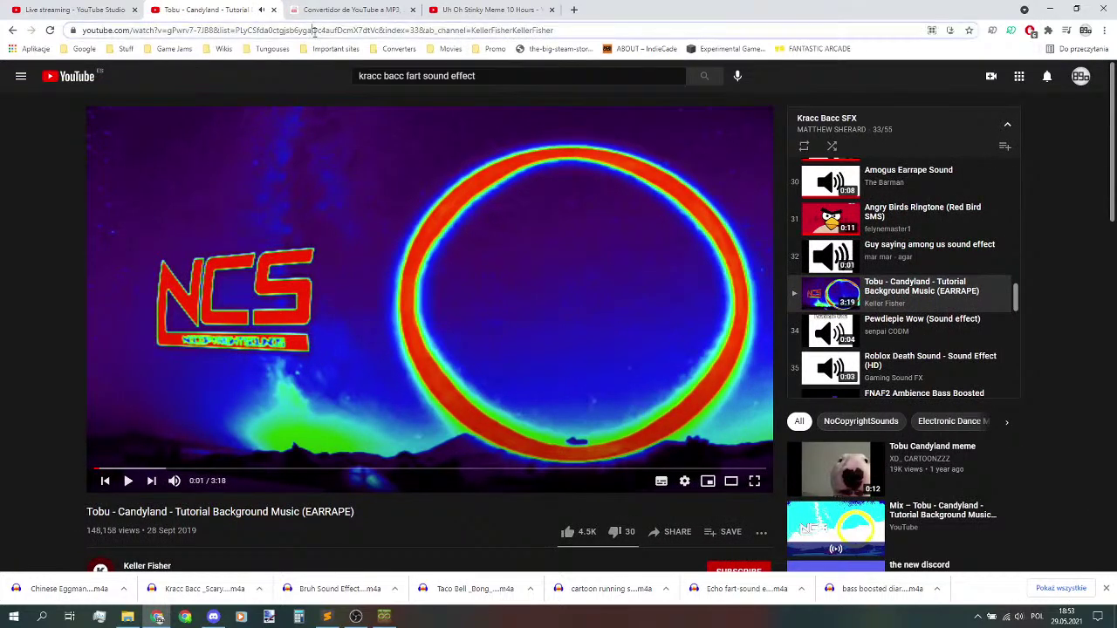
pyautogui.hotkey('ctrl', 'Tab')
pyautogui.click(438, 257)
pyautogui.hotkey('ctrl', 'v')
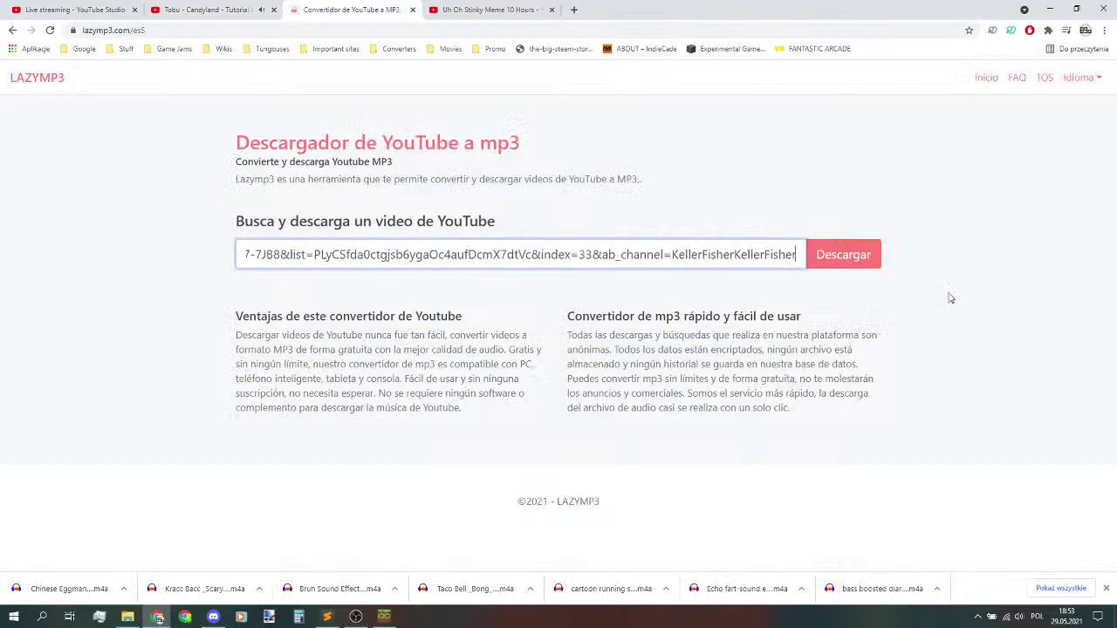
pyautogui.click(878, 258)
pyautogui.click(260, 395)
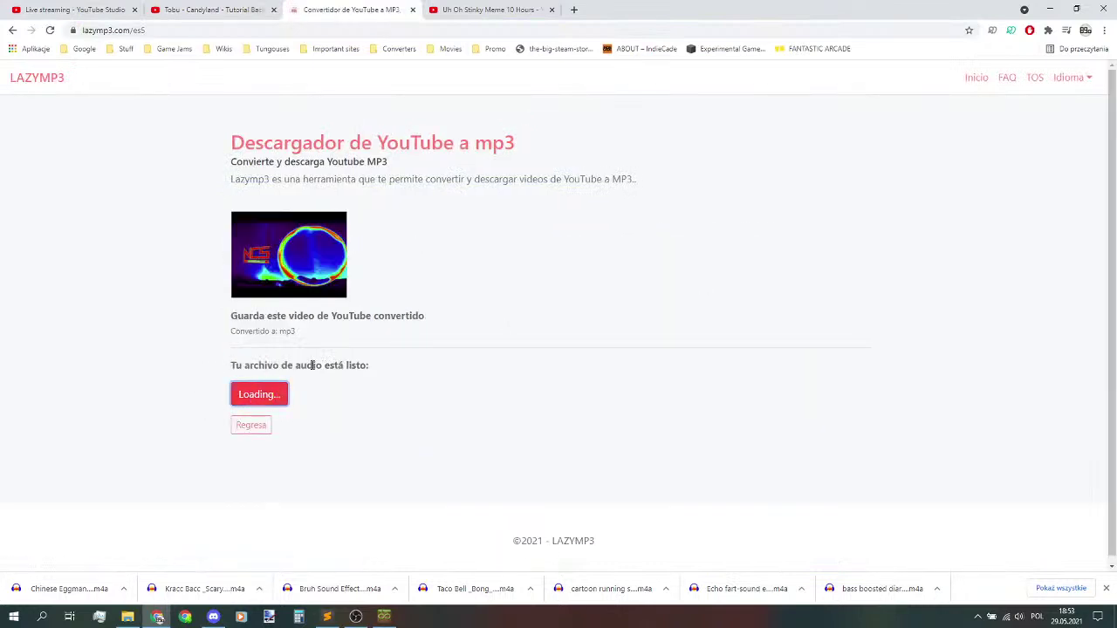
# - Play a bit more of "Tobu - Candyland" on YouTube and preview "Pewdiepie Wow (Sound effect)" from the playlist
pyautogui.click(222, 9)
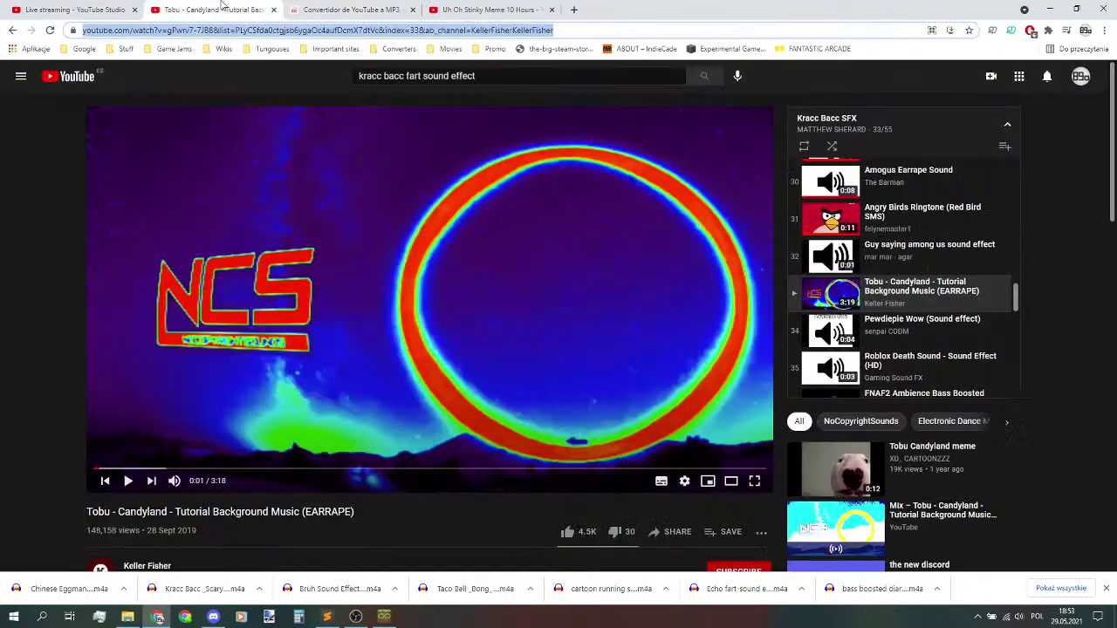
pyautogui.click(208, 292)
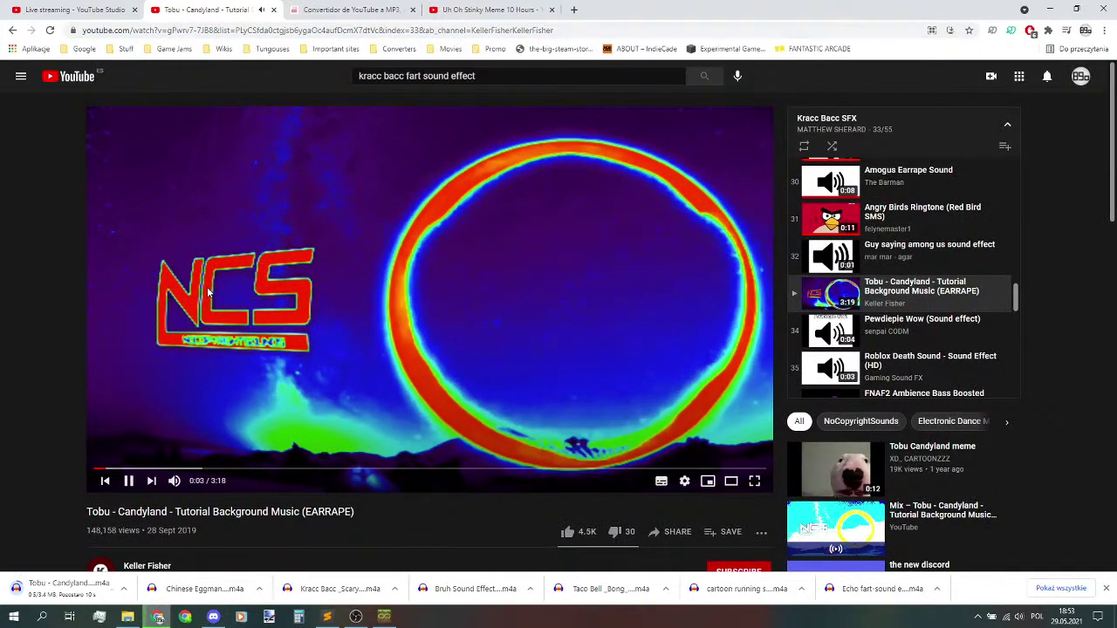
pyautogui.click(208, 293)
pyautogui.click(910, 331)
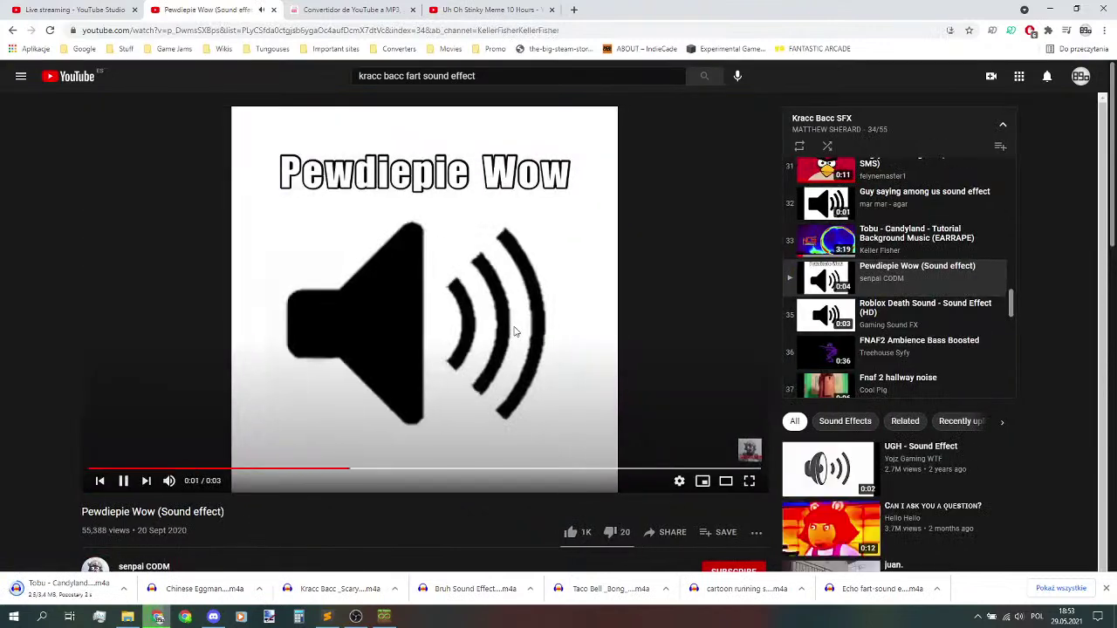
pyautogui.click(532, 325)
pyautogui.scroll(-1, 934, 315)
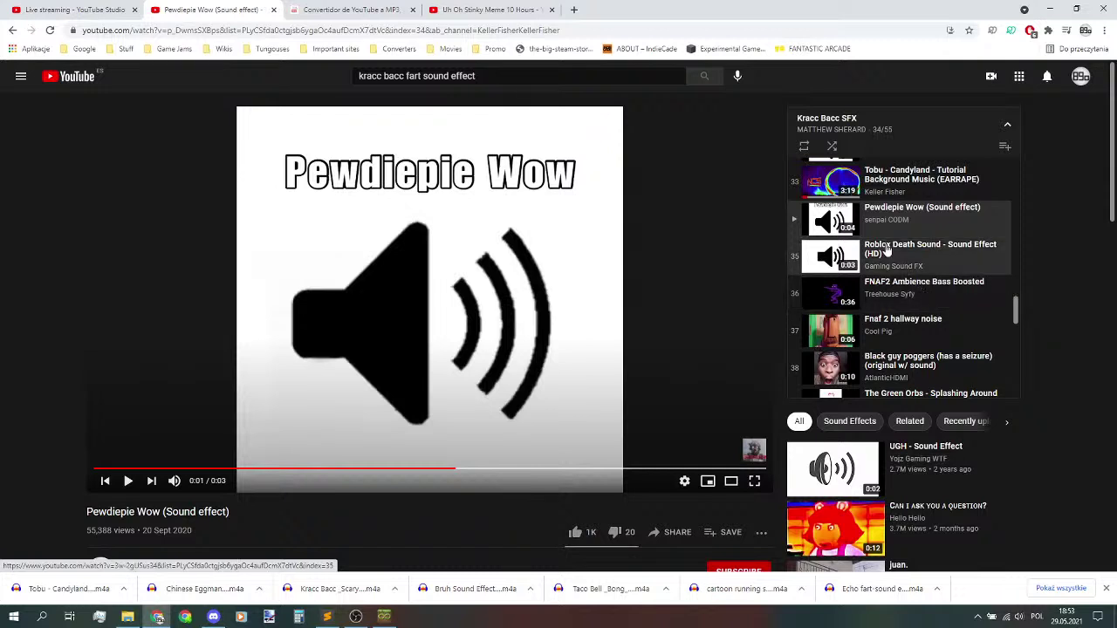
# - Preview "FNAF2 Ambience Bass Boosted", "Fnaf 2 hallway noise" and "Black guy poggers (has a seizure)" from the playlist
pyautogui.click(890, 288)
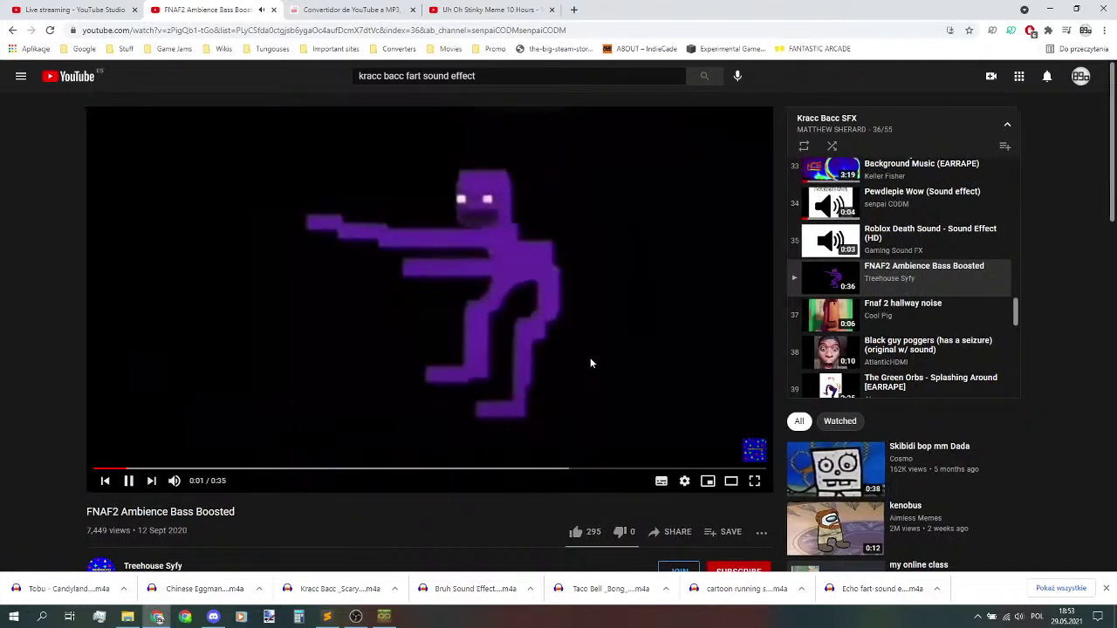
pyautogui.click(590, 362)
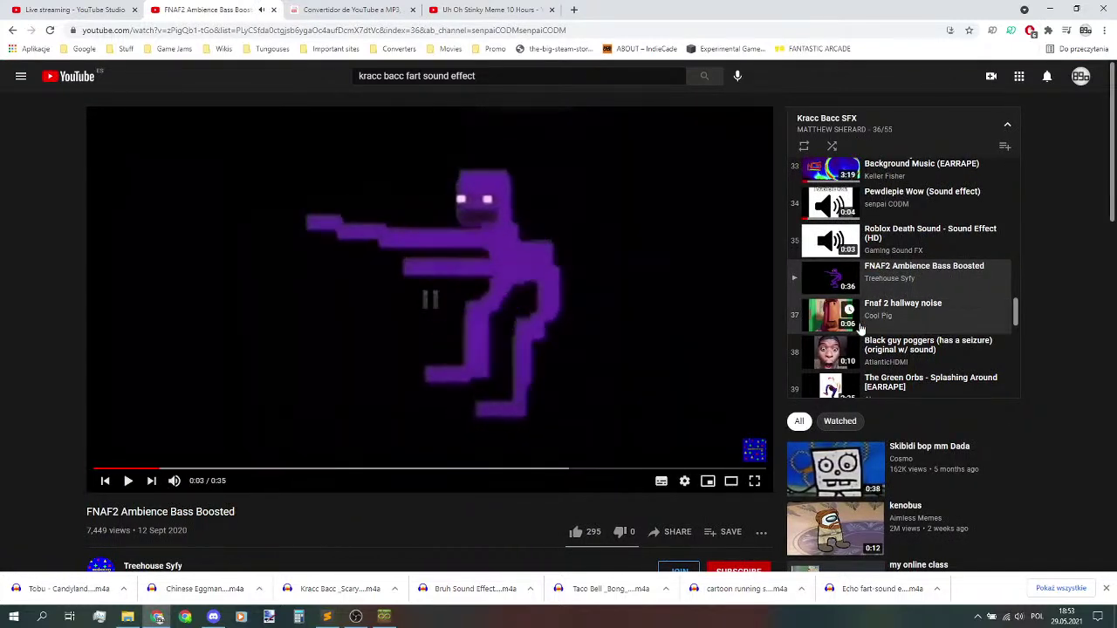
pyautogui.click(907, 310)
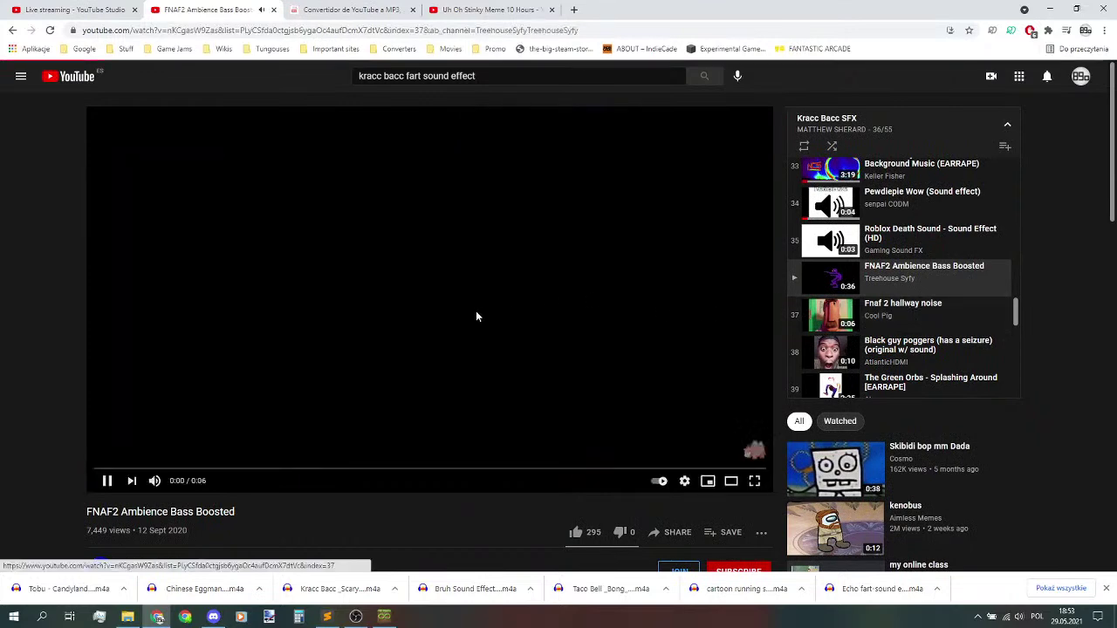
pyautogui.click(402, 310)
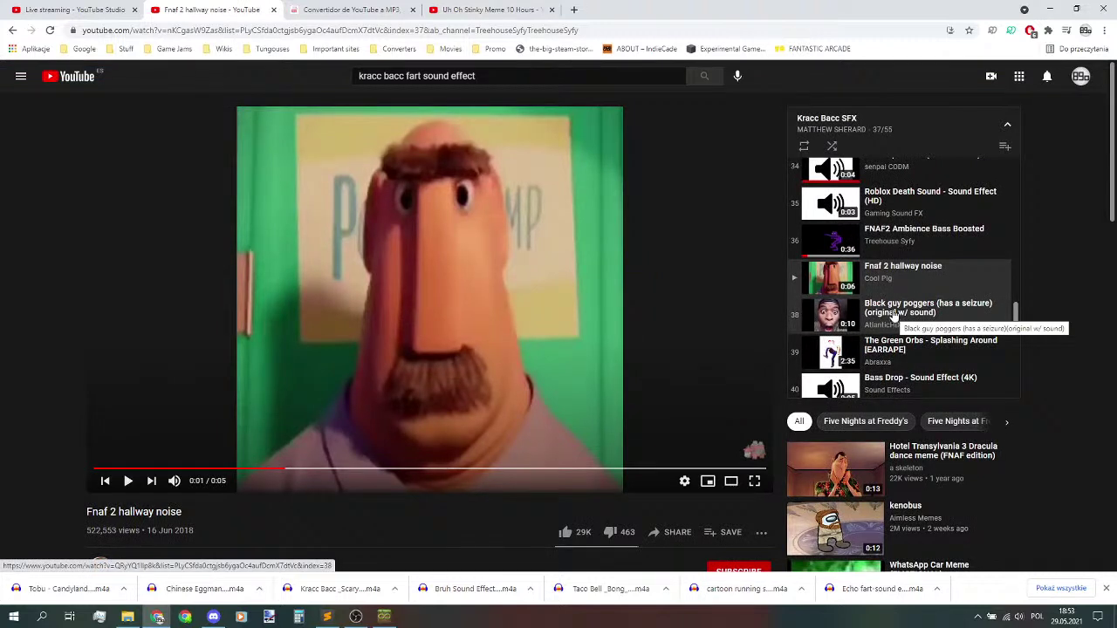
pyautogui.click(894, 316)
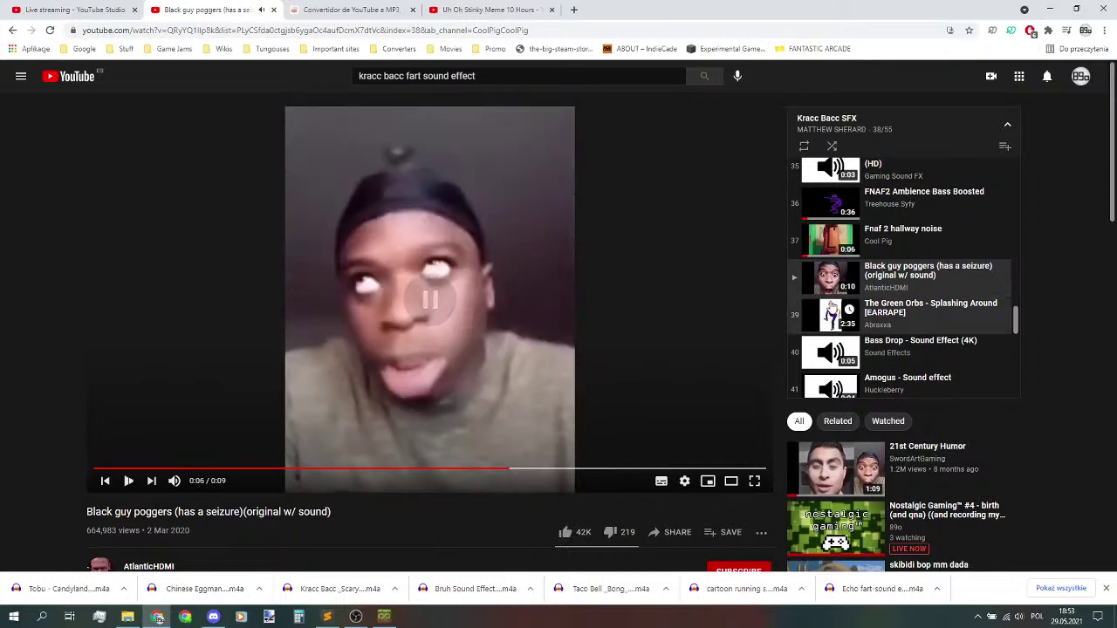
pyautogui.press('space')
# - Play "The Green Orbs - Splashing Around [EARRAPE]" from the playlist, copy its link, and convert and download its audio on LAZYMP3
pyautogui.click(907, 312)
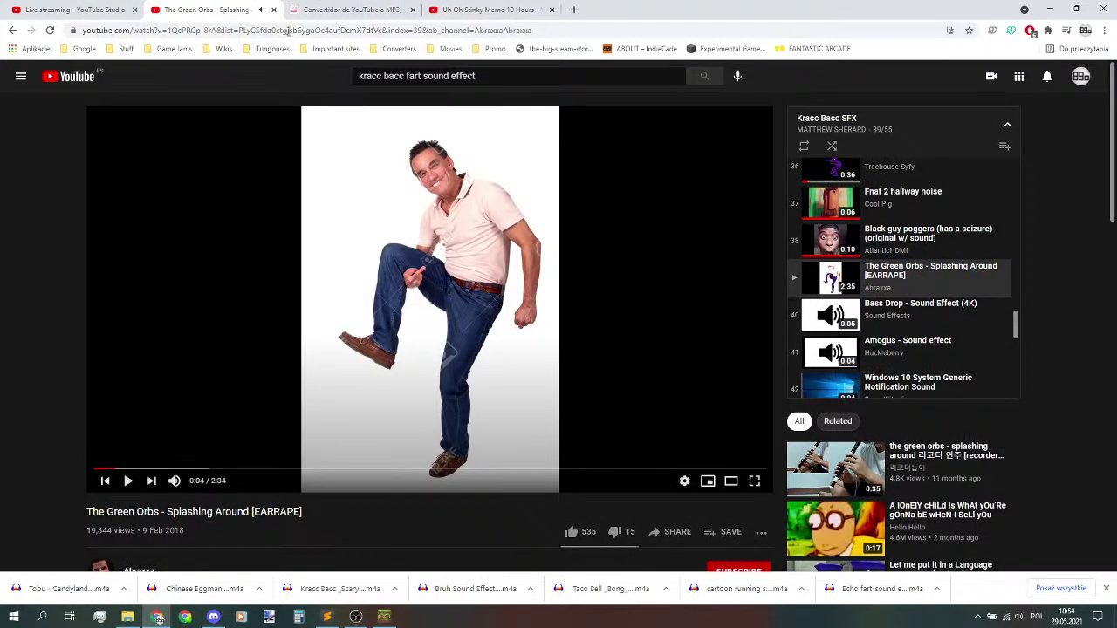
pyautogui.click(397, 7)
pyautogui.click(252, 425)
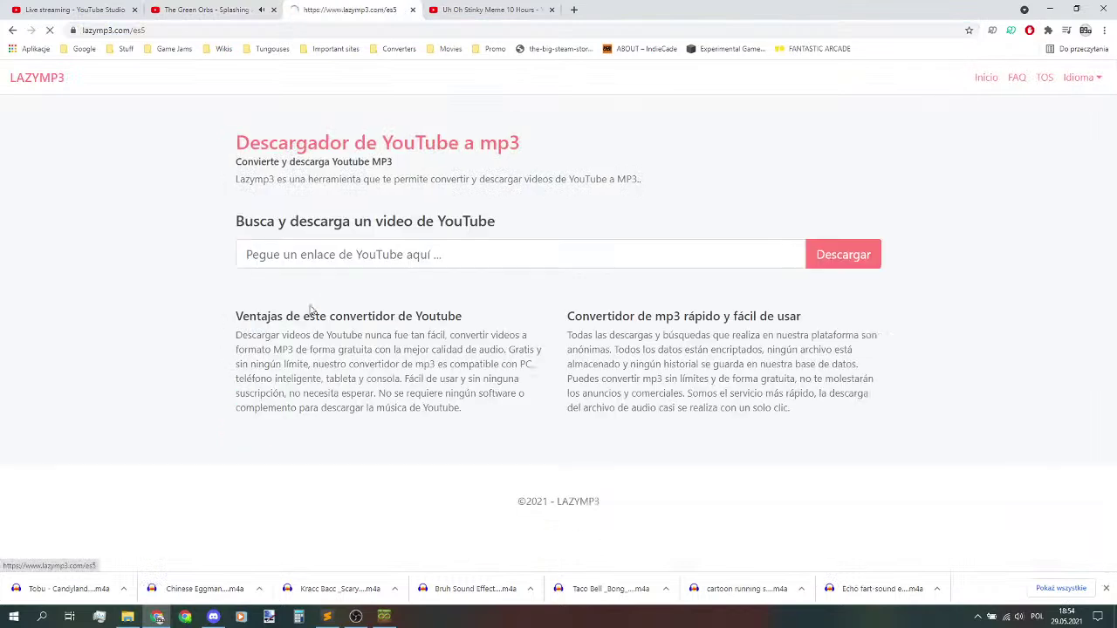
pyautogui.click(314, 254)
pyautogui.hotkey('ctrl', 'v')
pyautogui.click(872, 260)
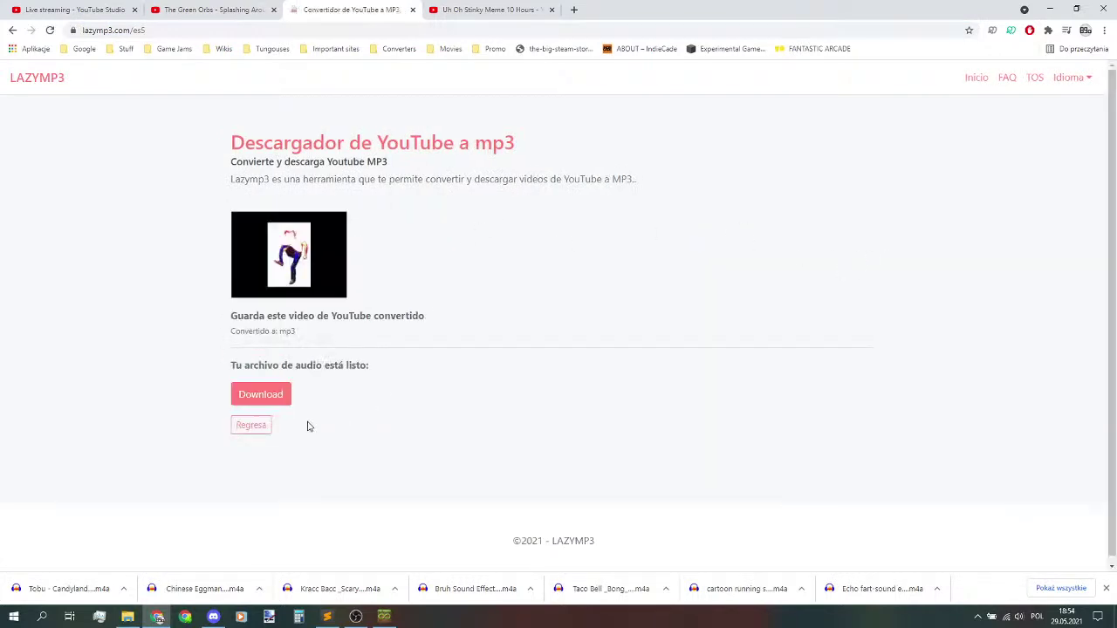
# - Return to YouTube and preview "Bass Drop - Sound Effect (4K)" and "Amogus - Sound effect" from the playlist
pyautogui.click(268, 6)
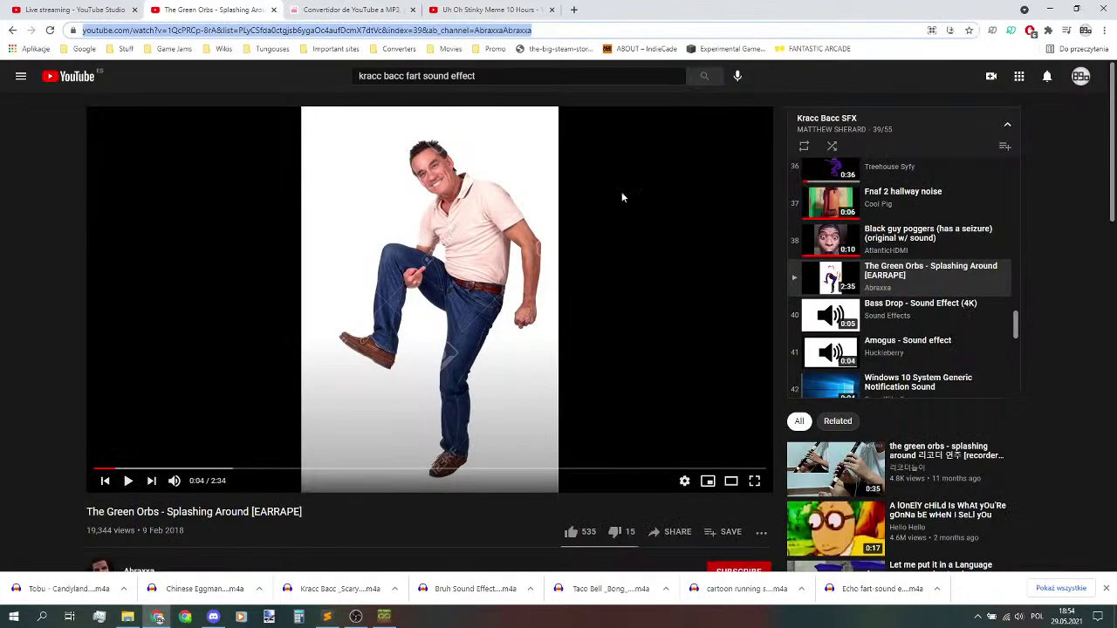
pyautogui.click(953, 309)
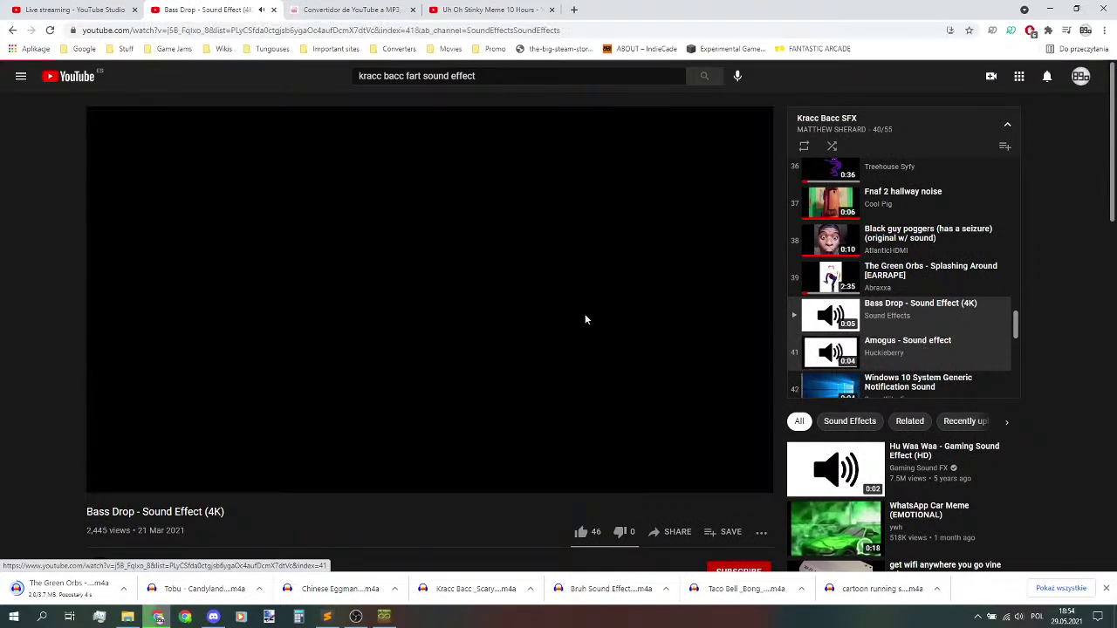
pyautogui.press('space')
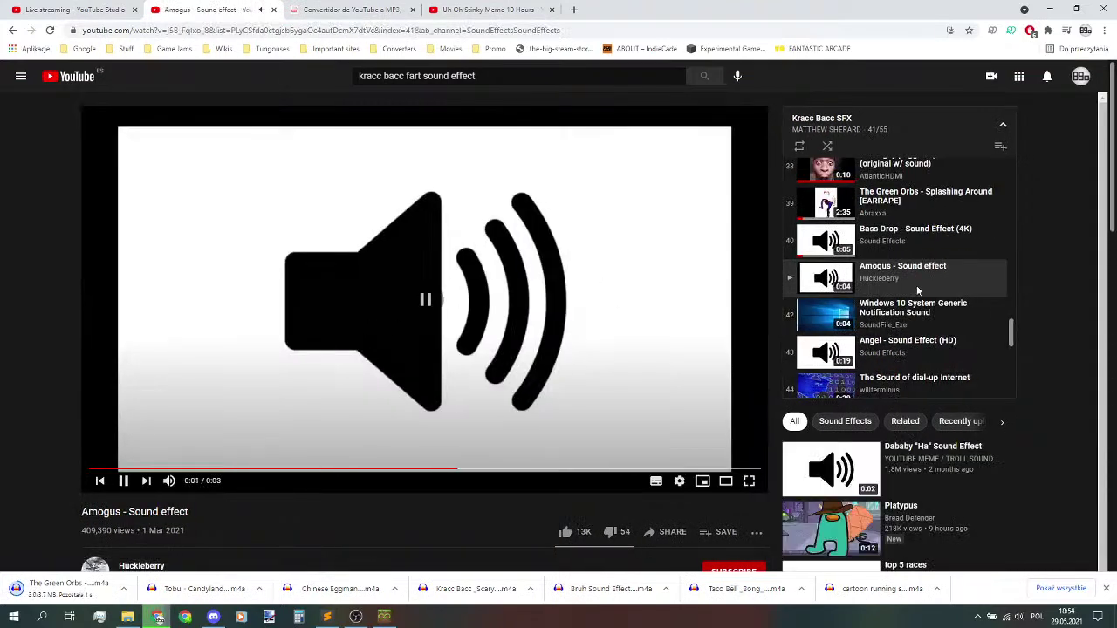
# - Preview "Windows 10 System Generic Notification Sound", "Angel - Sound Effect (HD)" and "The Sound of dial-up Internet" from the playlist
pyautogui.scroll(-5, 948, 328)
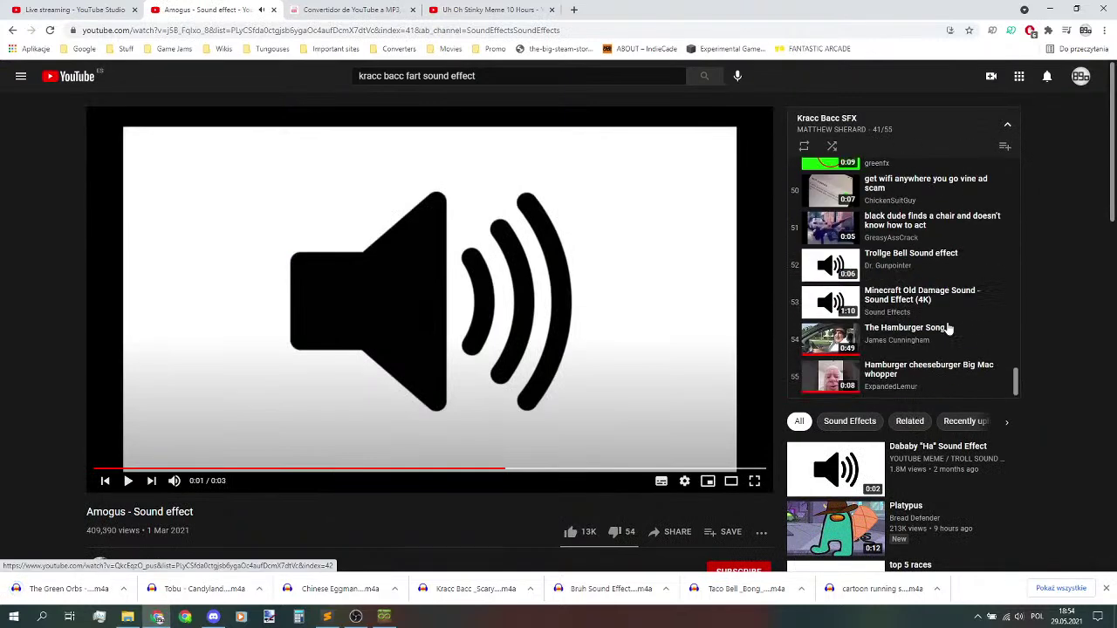
pyautogui.scroll(5, 948, 327)
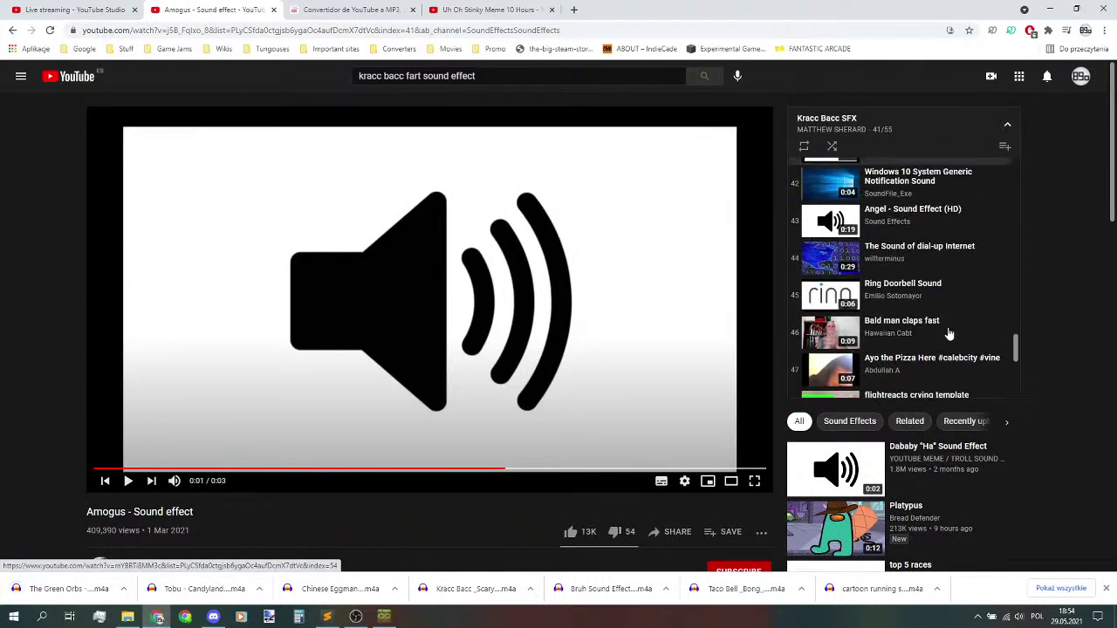
pyautogui.scroll(2, 947, 329)
pyautogui.scroll(-2, 948, 320)
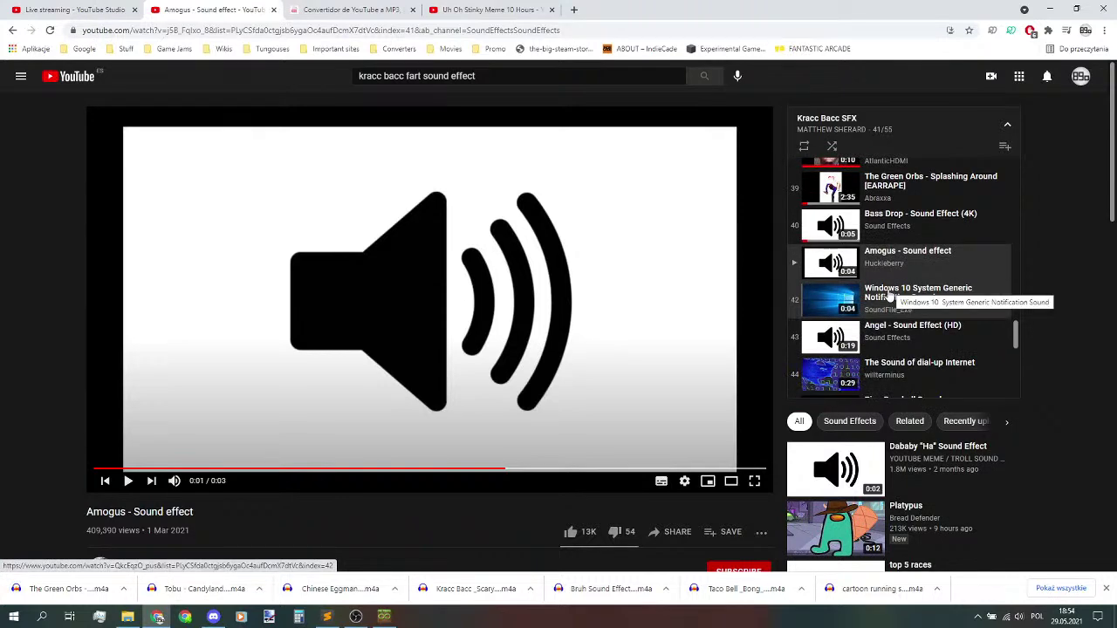
pyautogui.click(890, 296)
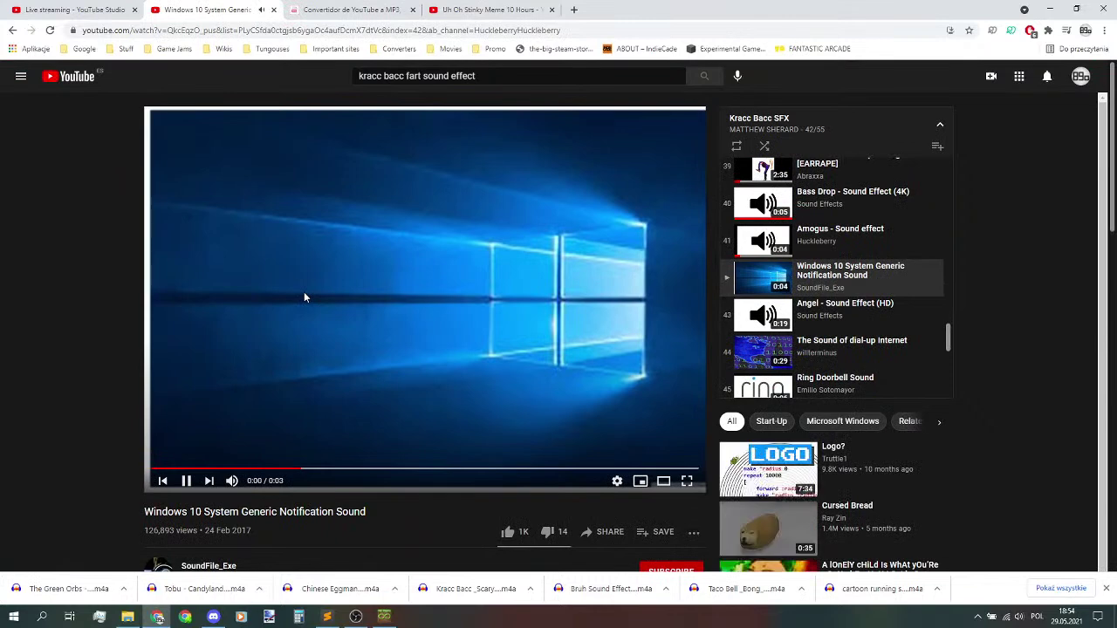
pyautogui.click(822, 309)
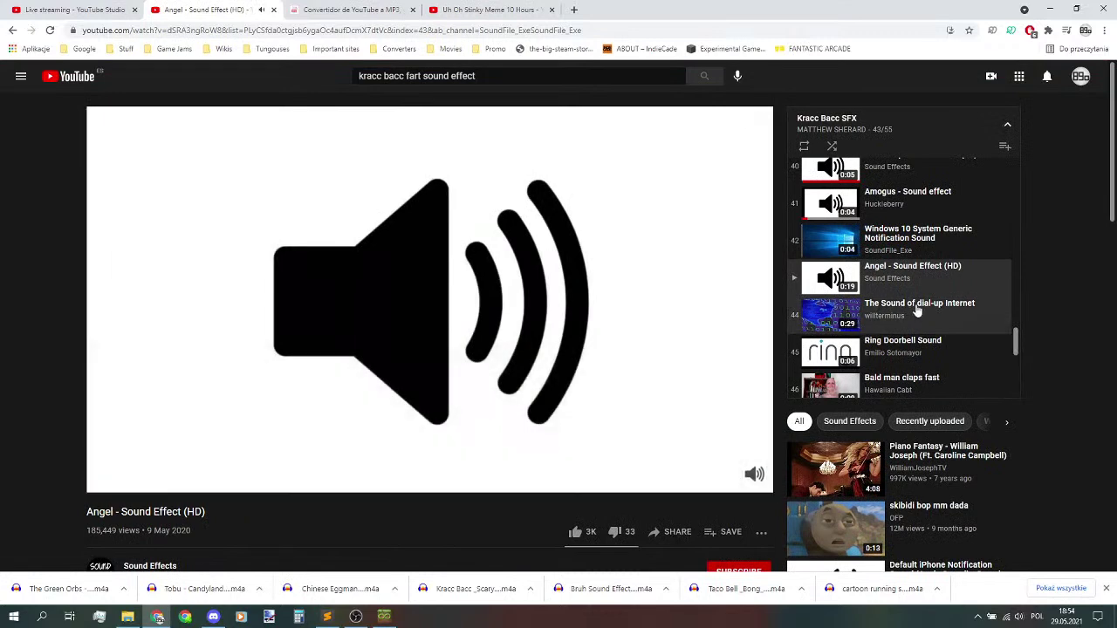
pyautogui.click(916, 310)
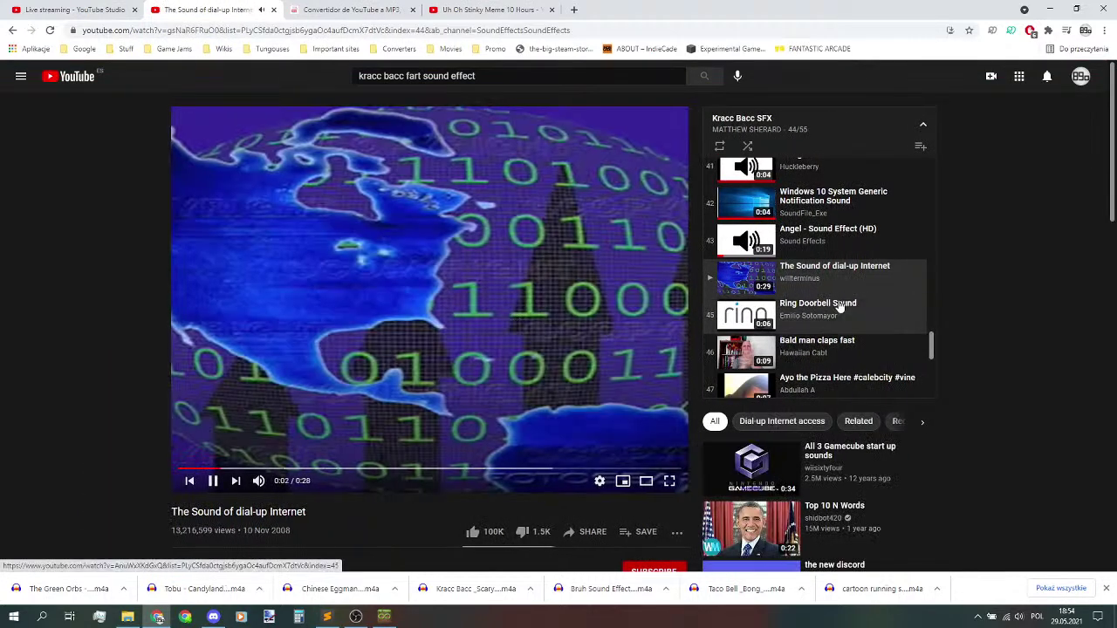
# - Play "Ring Doorbell Sound" from the playlist, copy its link, and convert and download its audio on LAZYMP3
pyautogui.click(840, 306)
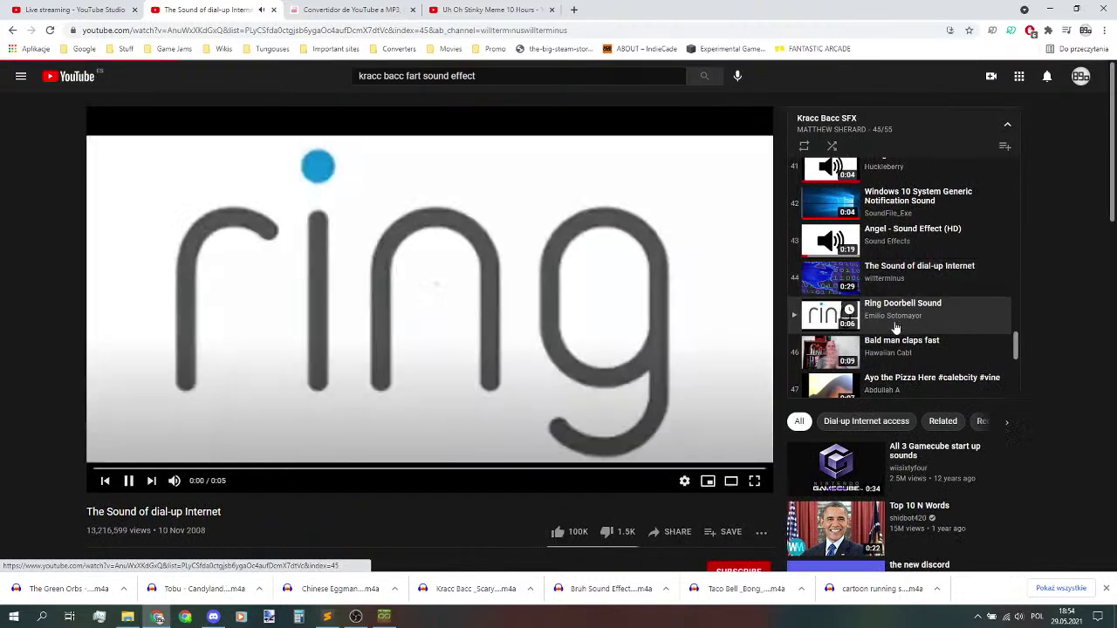
pyautogui.click(488, 275)
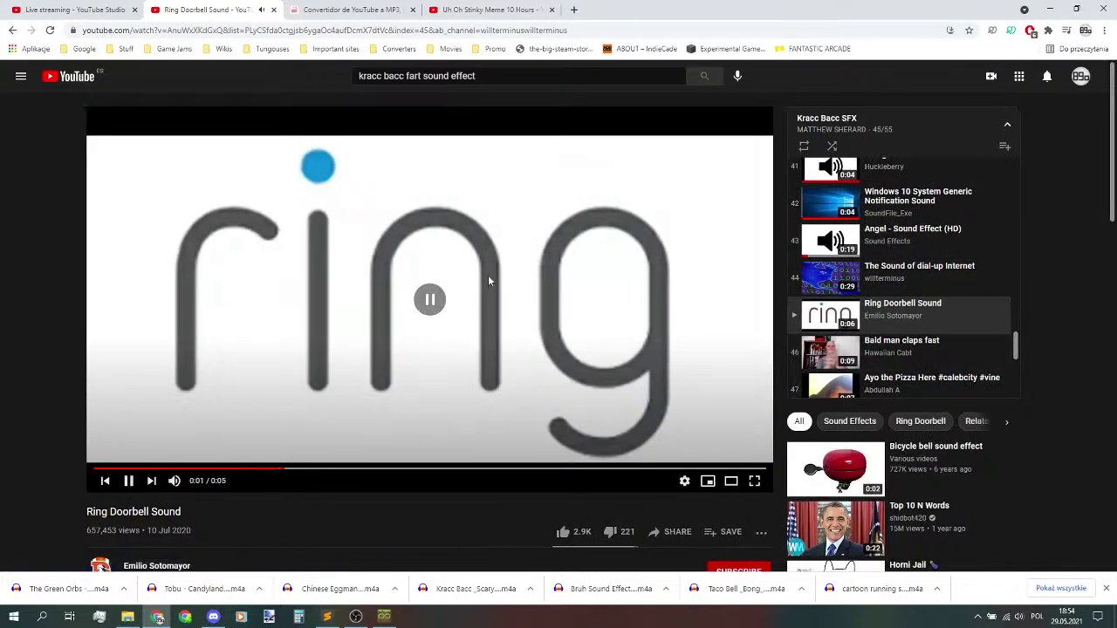
pyautogui.click(273, 37)
pyautogui.click(349, 10)
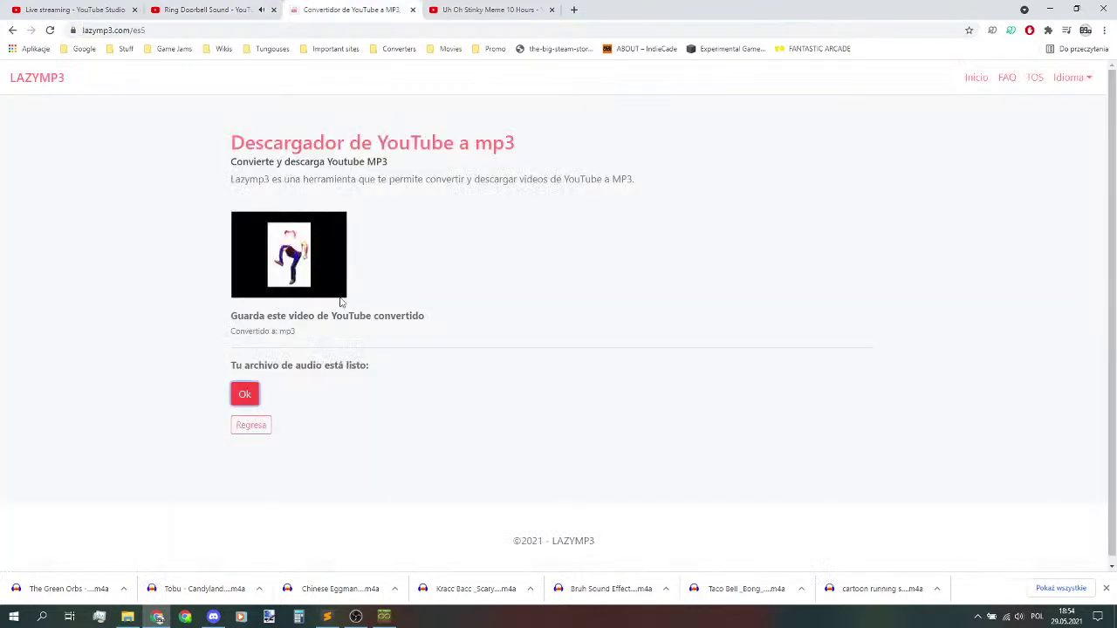
pyautogui.click(241, 430)
pyautogui.click(361, 254)
pyautogui.hotkey('ctrl', 'v')
pyautogui.click(876, 266)
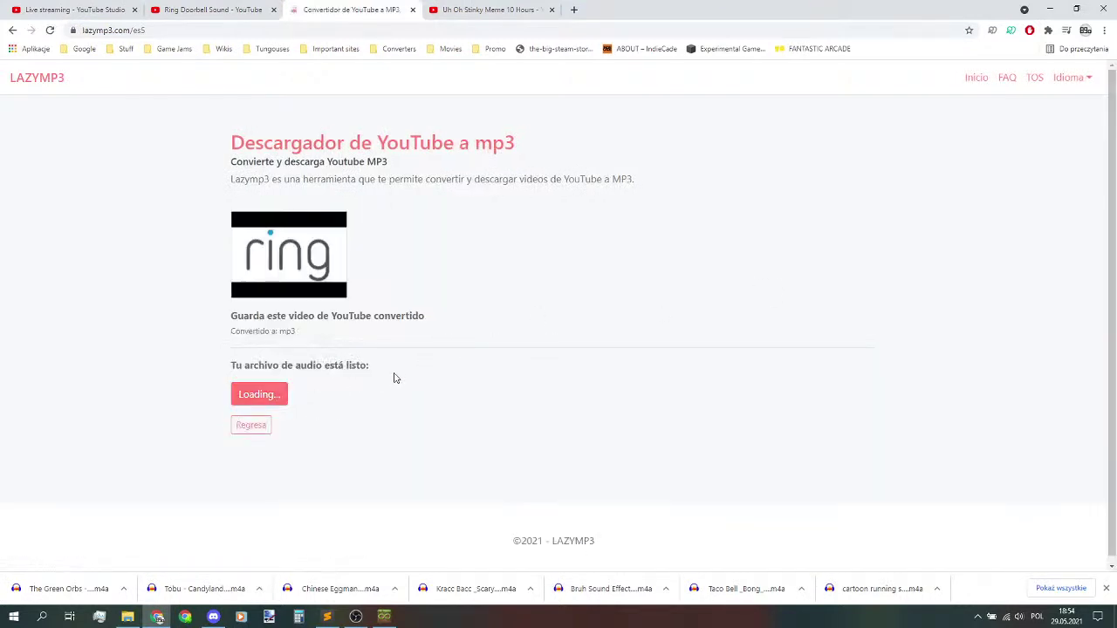
pyautogui.click(384, 616)
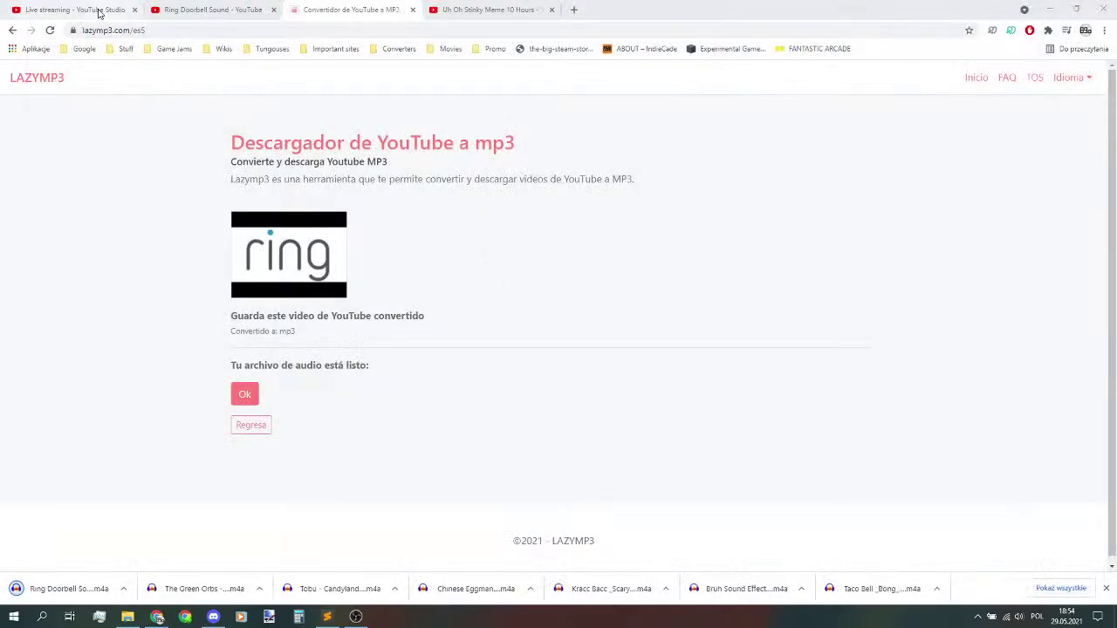
# - Return to YouTube and preview "Bald man claps fast" and "Ayo the Pizza Here #calebcity #vine" from the playlist
pyautogui.click(161, 6)
pyautogui.scroll(-1, 907, 310)
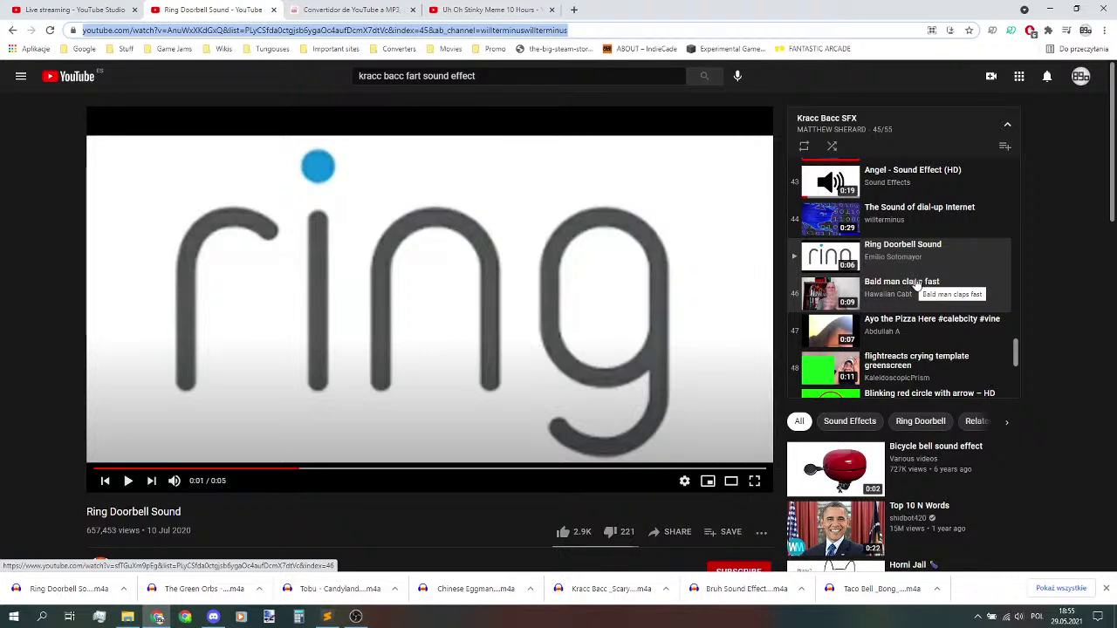
pyautogui.click(916, 285)
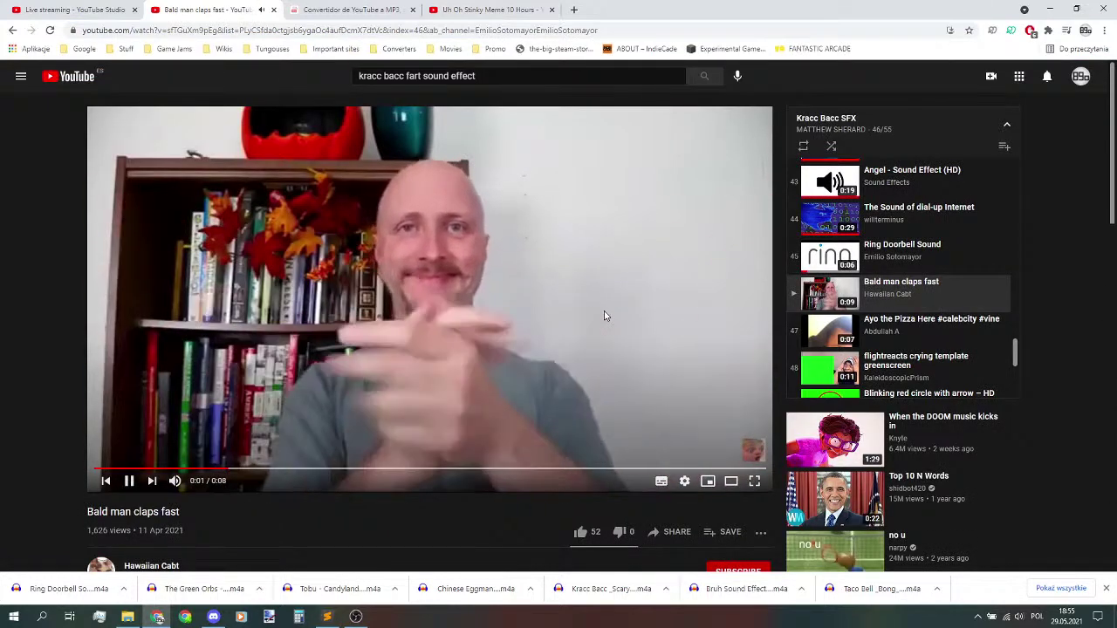
pyautogui.click(603, 314)
pyautogui.scroll(-1, 897, 306)
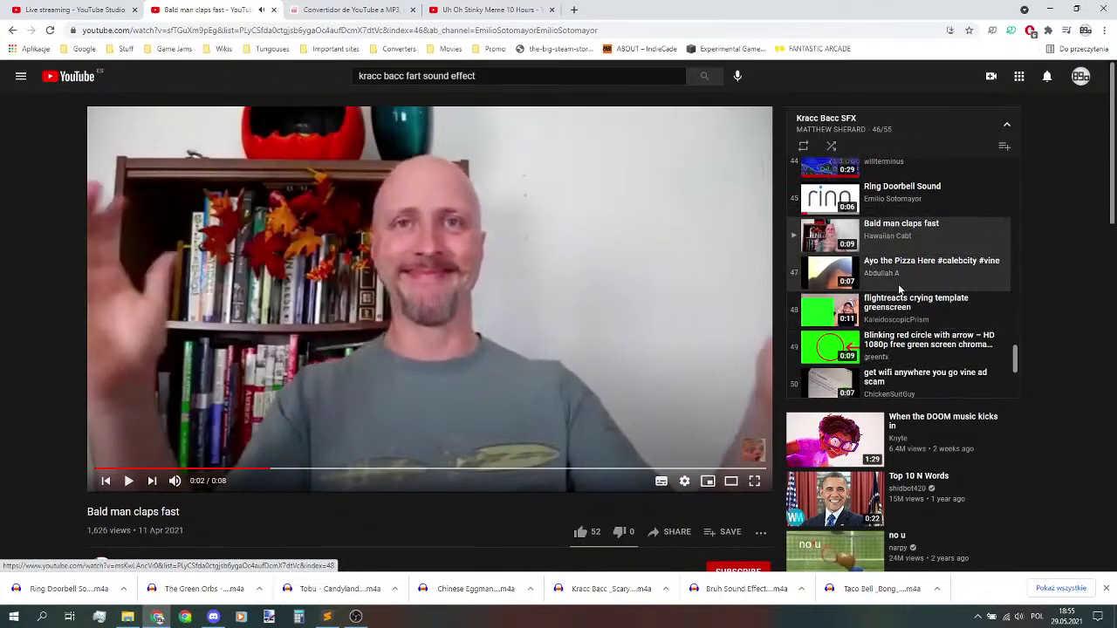
pyautogui.click(900, 270)
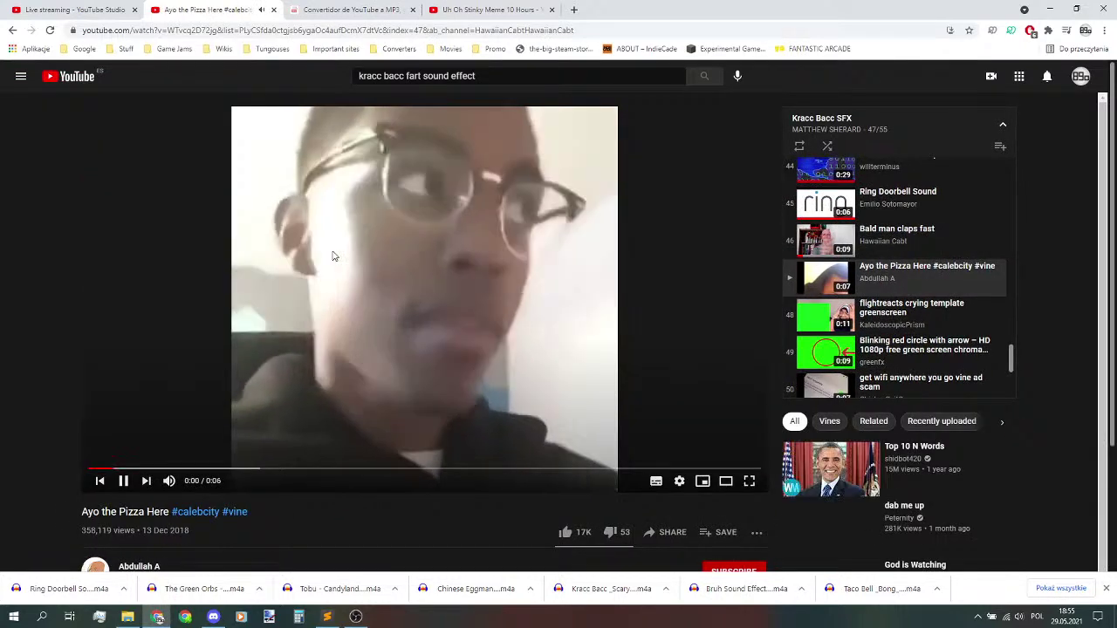
pyautogui.click(331, 253)
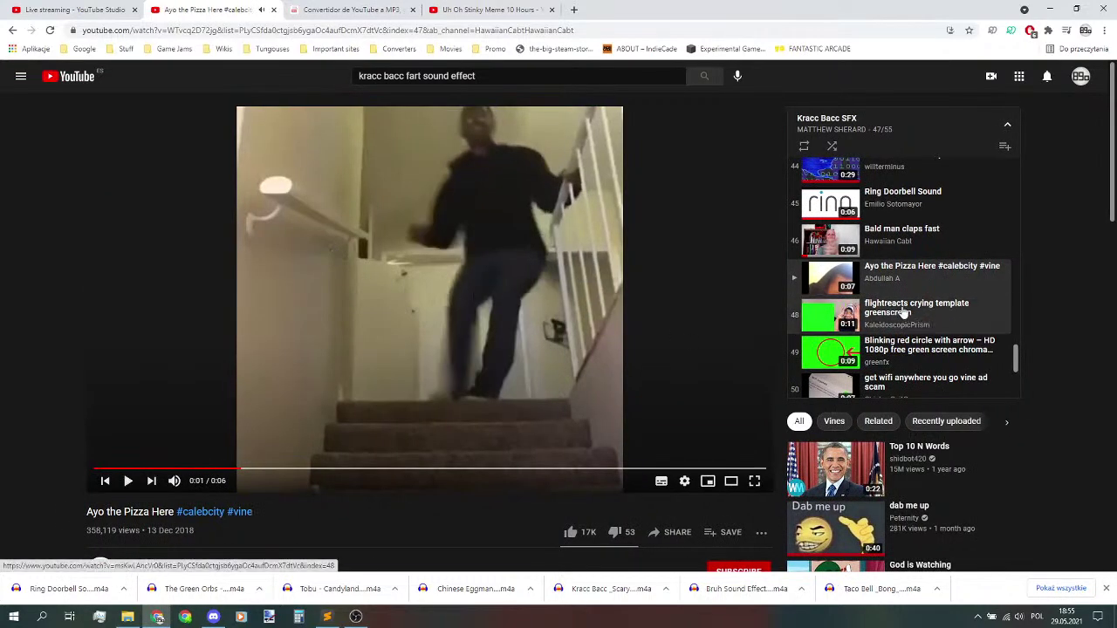
# - Preview "flightreacts crying template greenscreen" and the "Blinking red circle with arrow" green screen video from the playlist
pyautogui.click(829, 311)
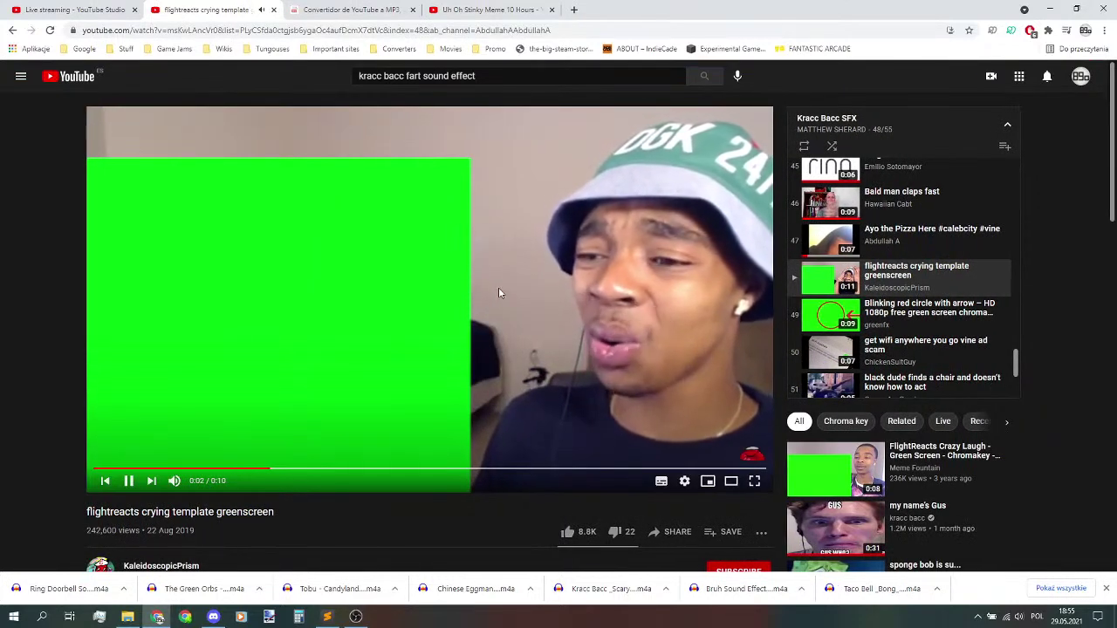
pyautogui.click(498, 291)
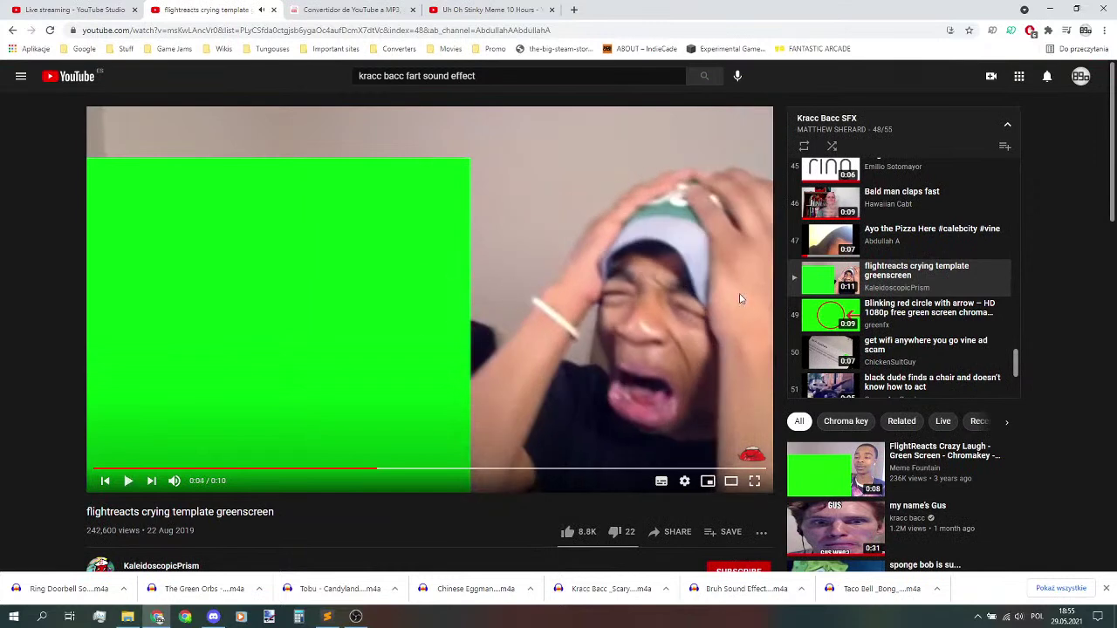
pyautogui.click(942, 316)
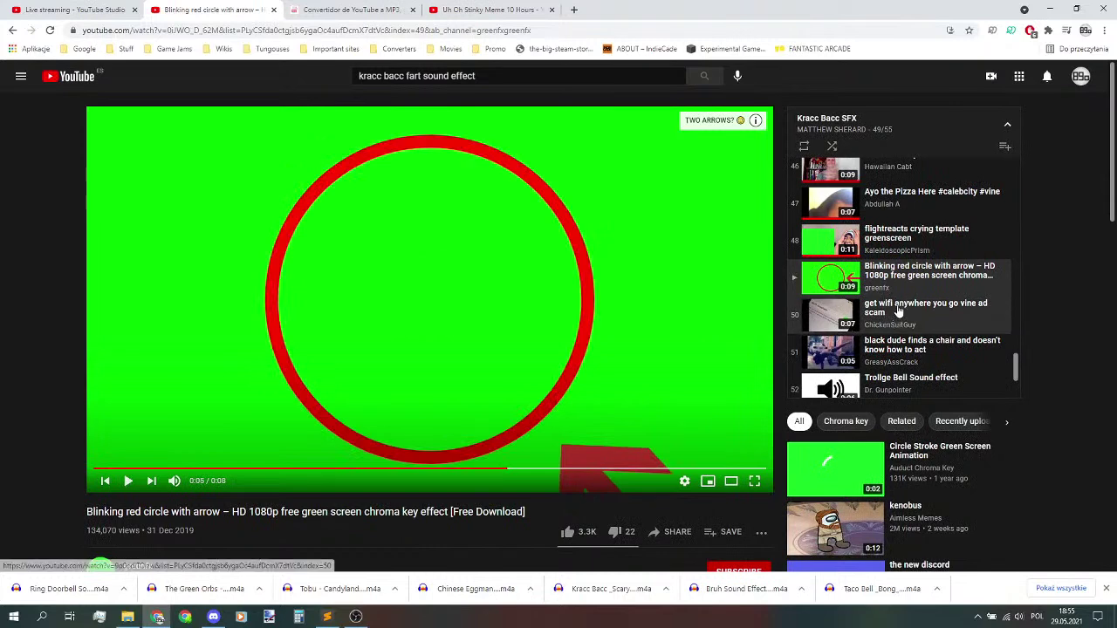
# - Play "get wifi anywhere you go vine ad scam" from the playlist, copy its link, and convert and download its audio on LAZYMP3
pyautogui.click(875, 315)
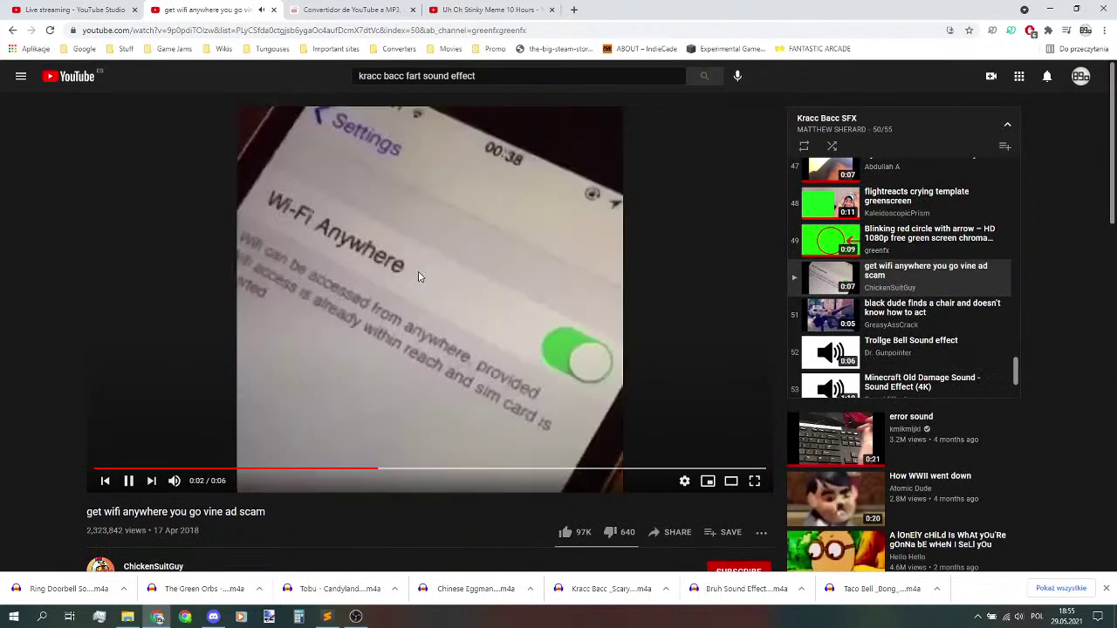
pyautogui.click(418, 277)
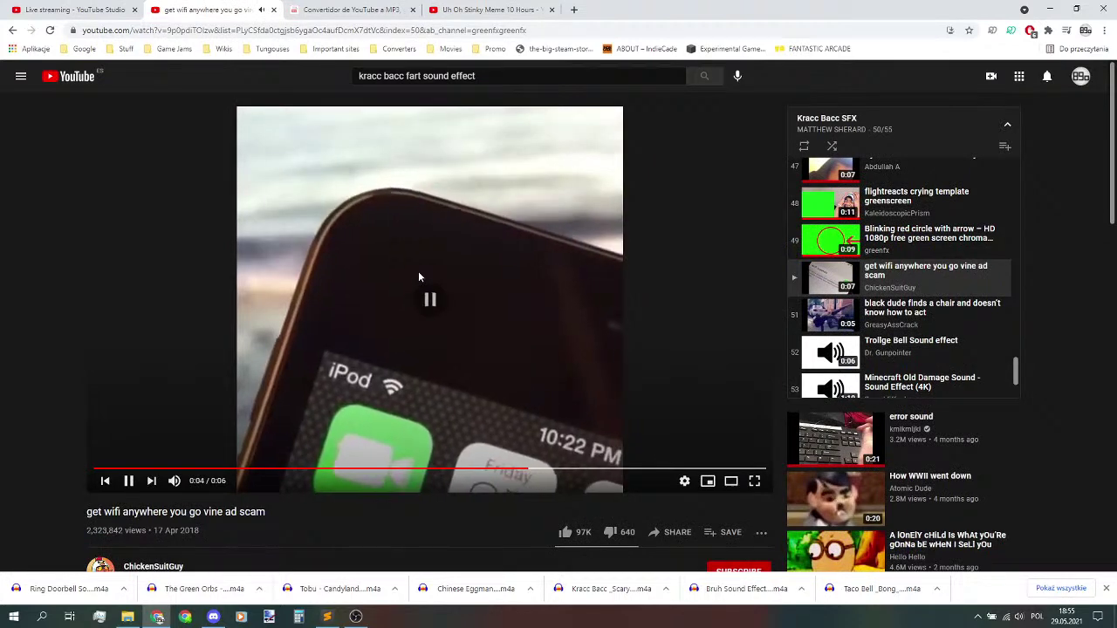
pyautogui.click(258, 34)
pyautogui.click(319, 12)
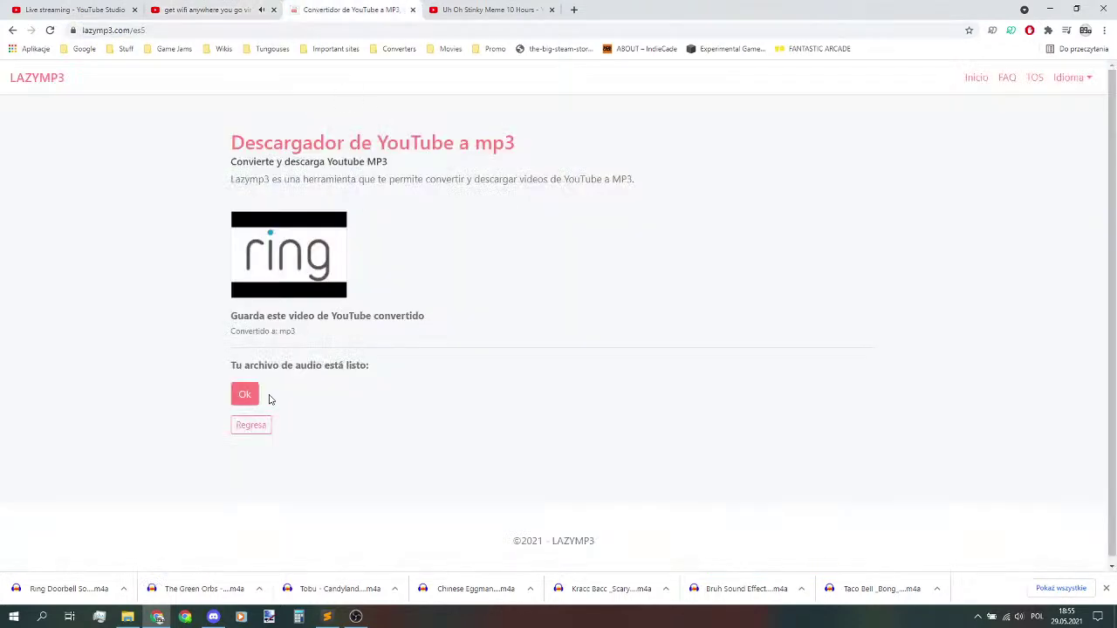
pyautogui.click(269, 427)
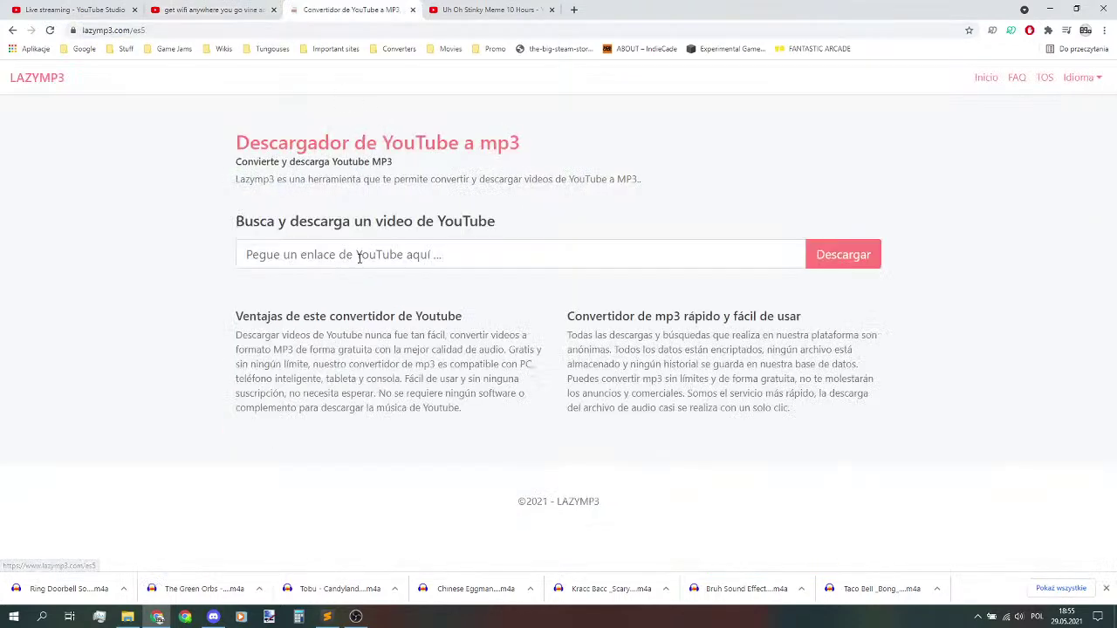
pyautogui.click(783, 261)
pyautogui.hotkey('ctrl', 'v')
pyautogui.click(290, 400)
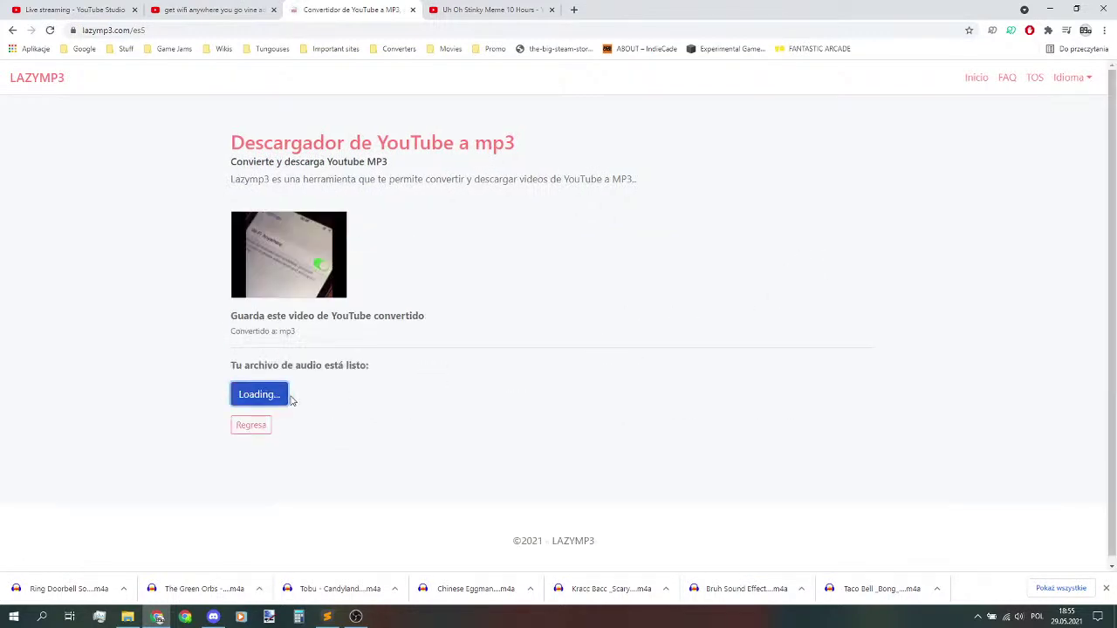
# - Return to YouTube and preview "black dude finds a chair and doesn't know how to act" from the playlist
pyautogui.click(252, 6)
pyautogui.scroll(-1, 907, 306)
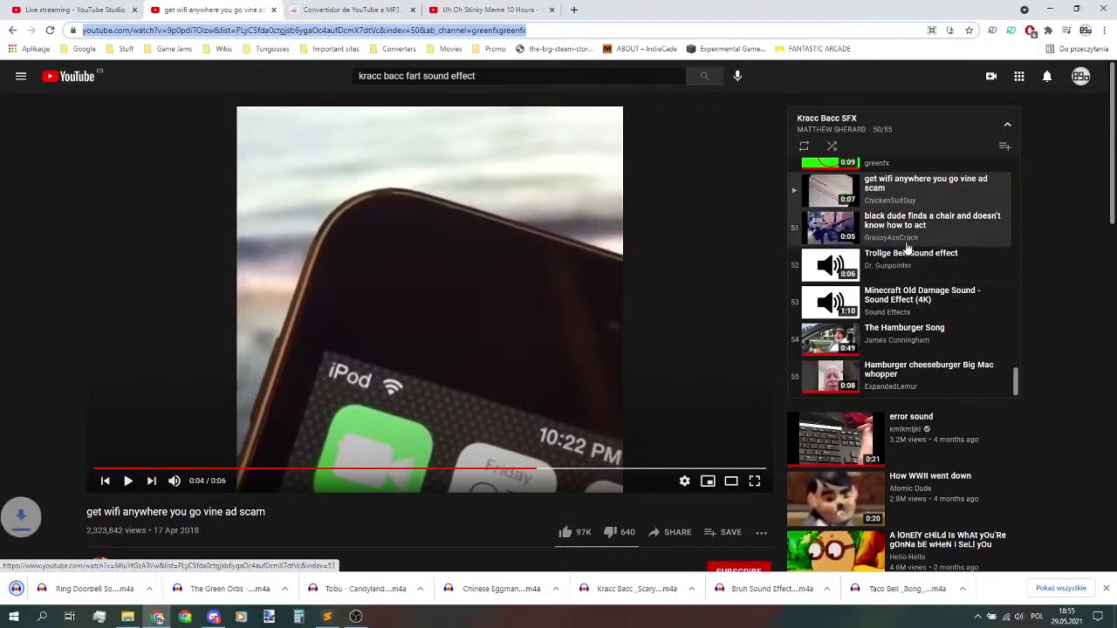
pyautogui.click(904, 224)
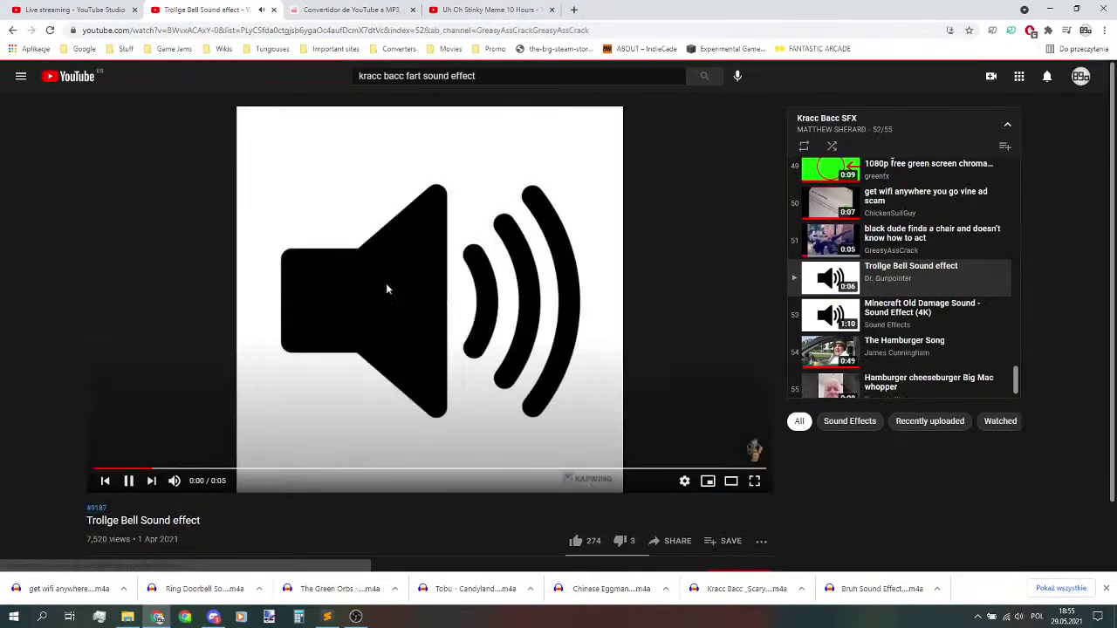
# - Pause "Trollge Bell Sound effect", copy the "black dude finds a chair and doesn't know how to act" link, and download its audio through LAZYMP3
pyautogui.click(339, 284)
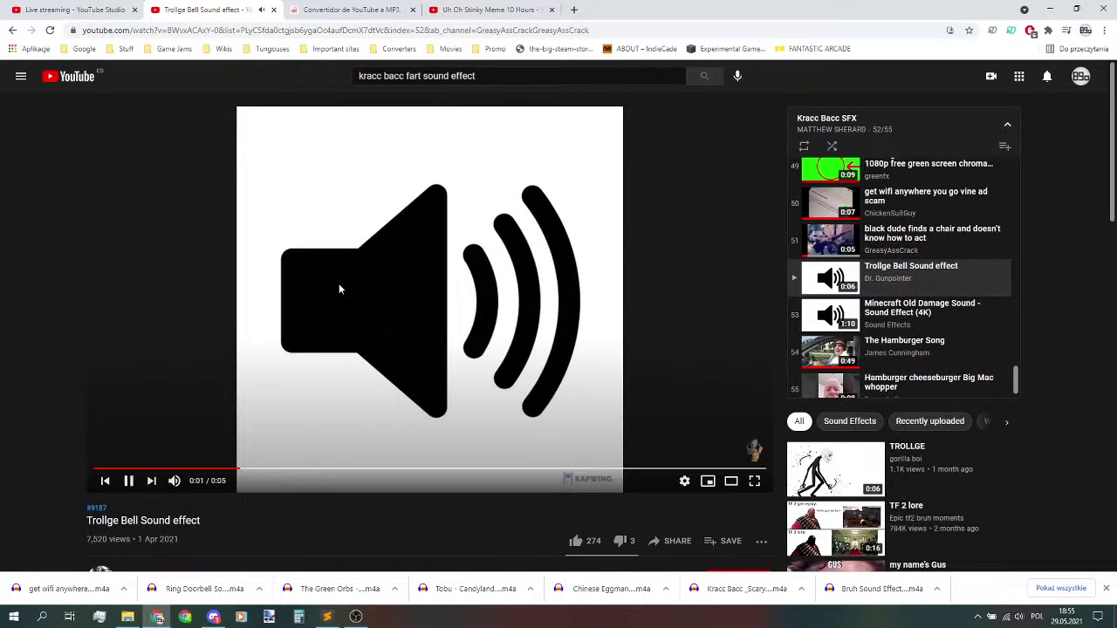
pyautogui.click(339, 285)
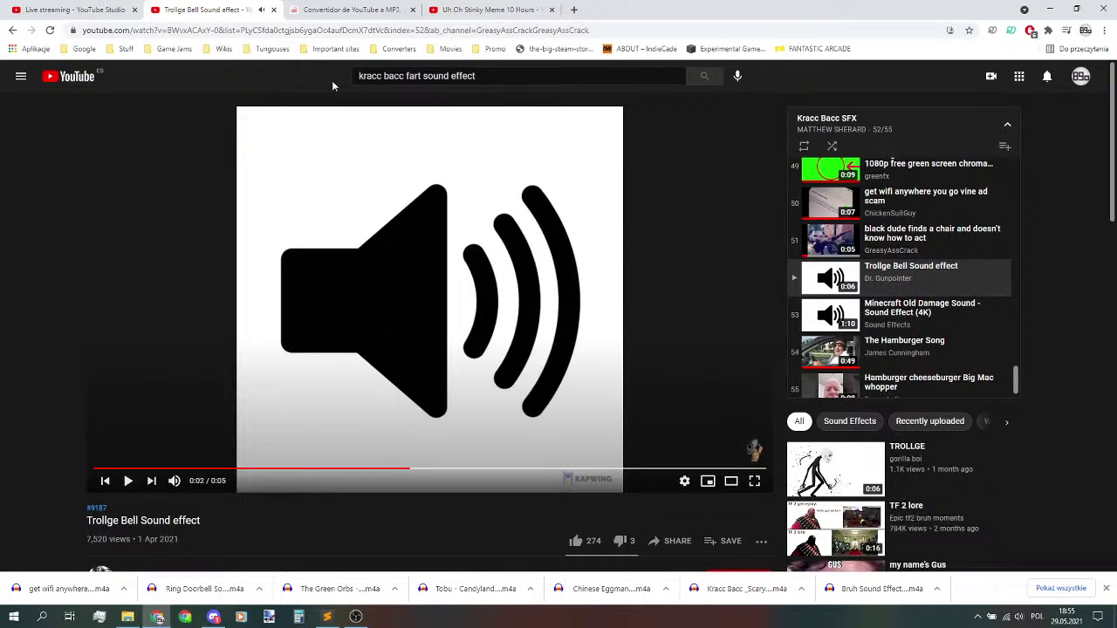
pyautogui.rightClick(901, 240)
pyautogui.click(946, 297)
pyautogui.click(345, 10)
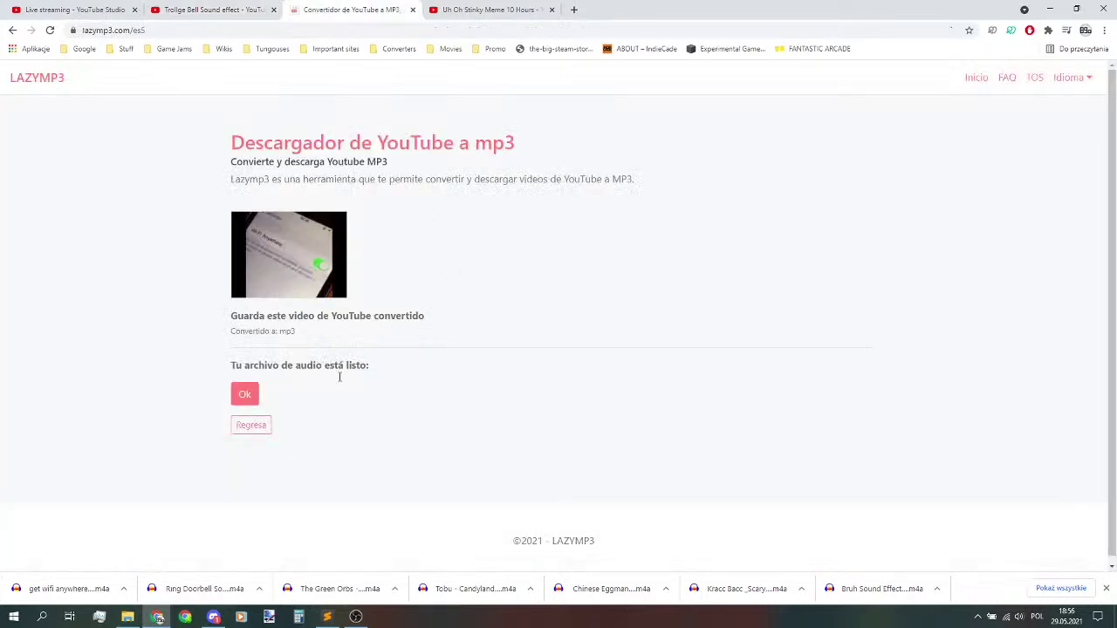
pyautogui.click(252, 424)
pyautogui.click(436, 254)
pyautogui.hotkey('ctrl', 'v')
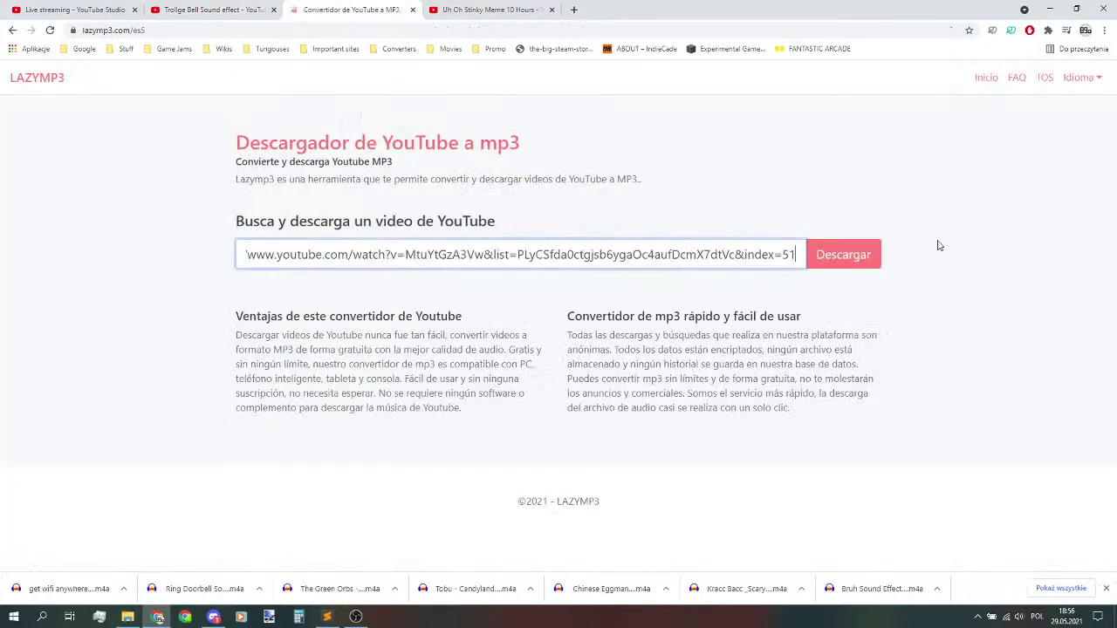
pyautogui.click(842, 254)
pyautogui.click(266, 394)
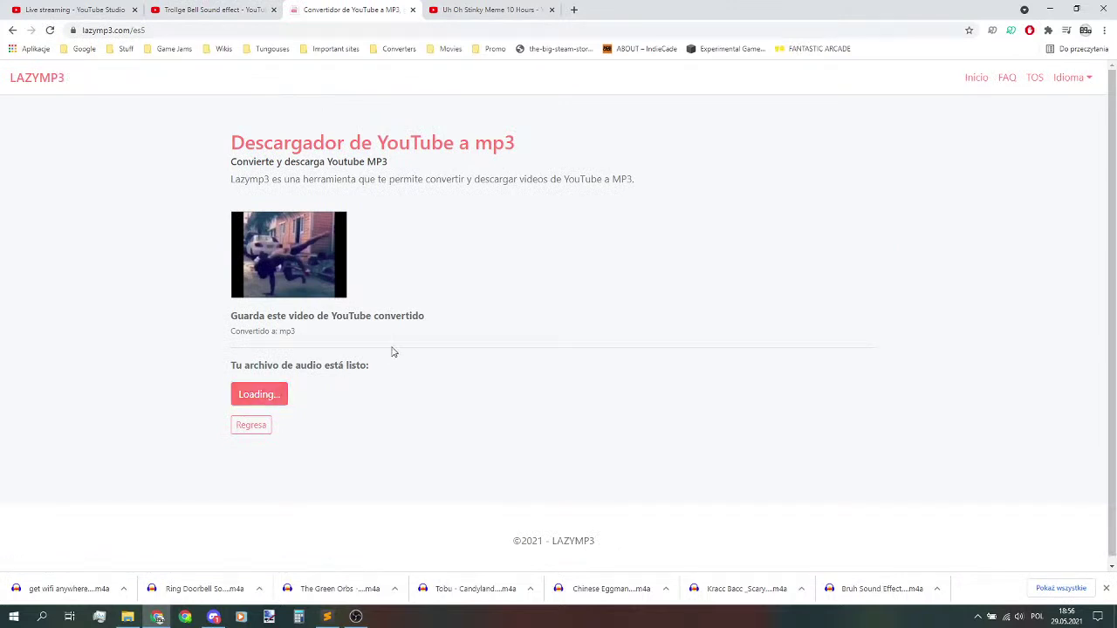
# - Copy the "Trollge Bell Sound effect" link from the YouTube playlist and convert and download its audio on LAZYMP3
pyautogui.click(263, 7)
pyautogui.rightClick(917, 263)
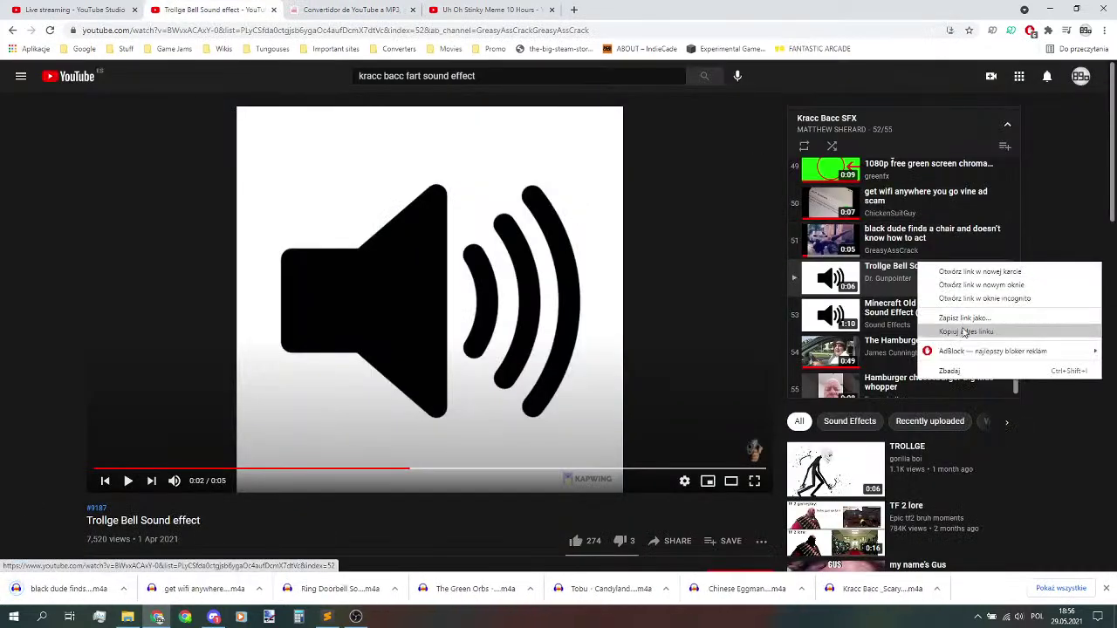
pyautogui.click(964, 332)
pyautogui.click(349, 10)
pyautogui.click(252, 425)
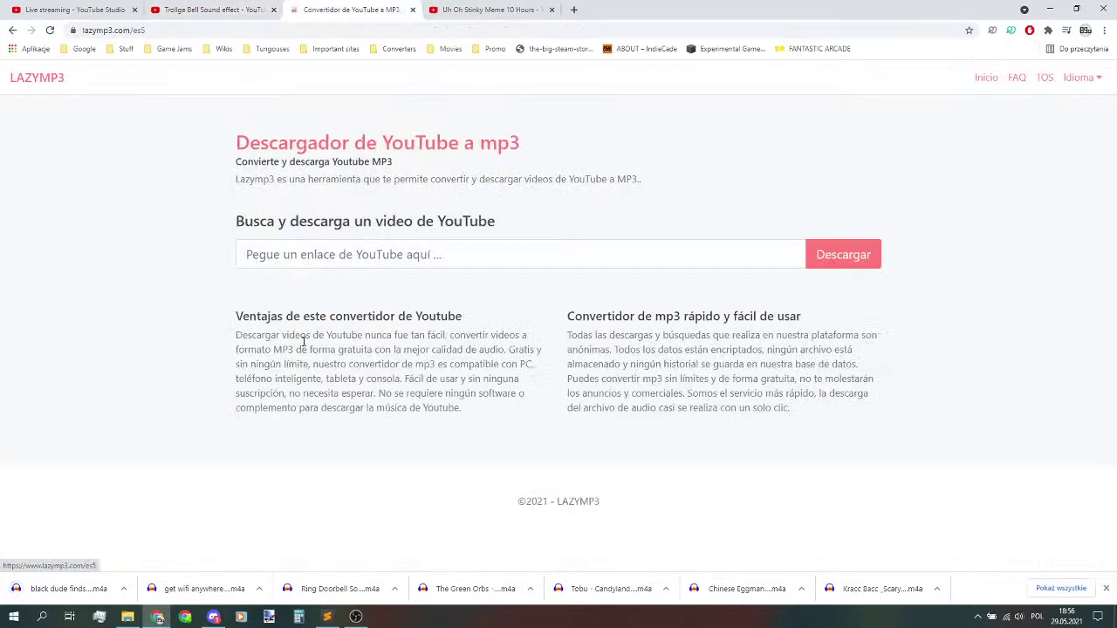
pyautogui.click(785, 253)
pyautogui.hotkey('ctrl', 'v')
pyautogui.click(843, 252)
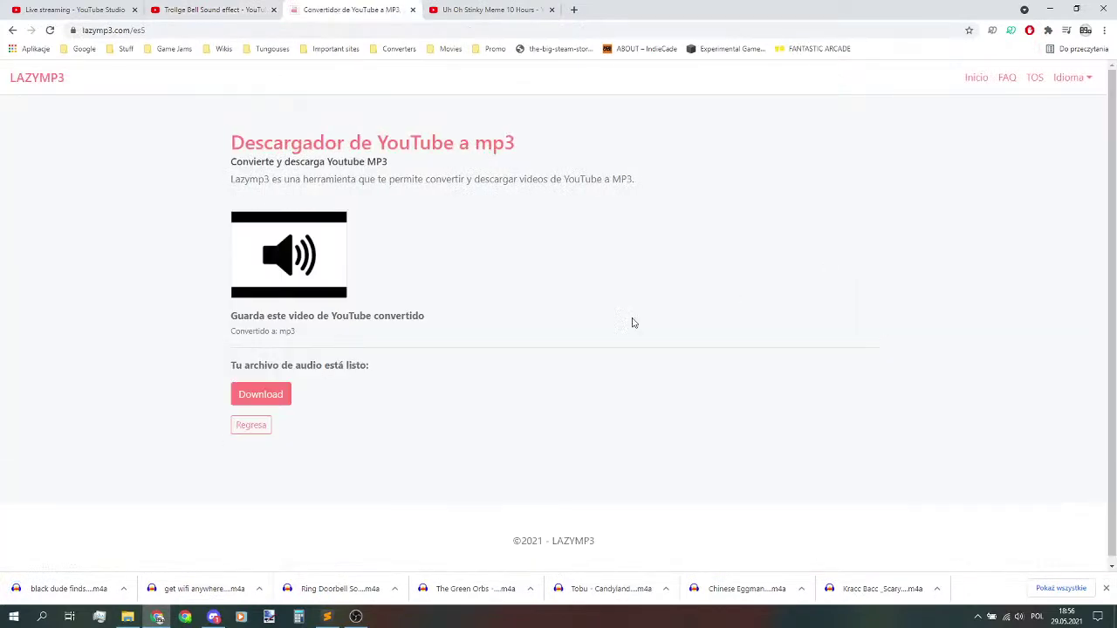
pyautogui.click(277, 398)
# - Return to YouTube and preview "Hamburger cheeseburger Big Mac whopper" from the playlist, and check the open direct message in Discord
pyautogui.click(210, 10)
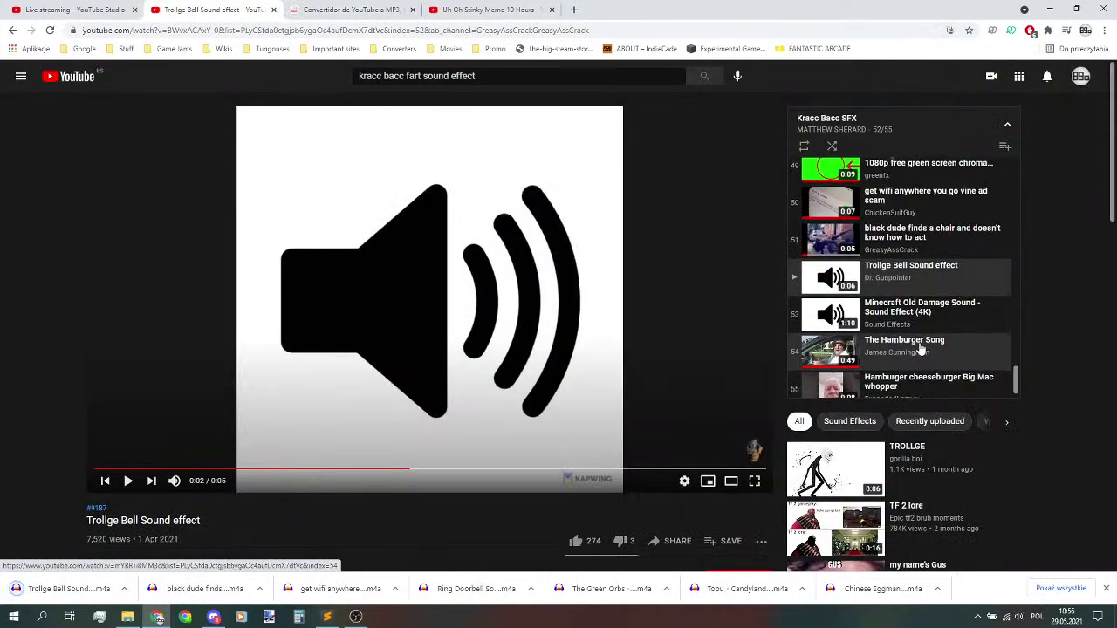
pyautogui.scroll(-1, 921, 357)
pyautogui.click(903, 373)
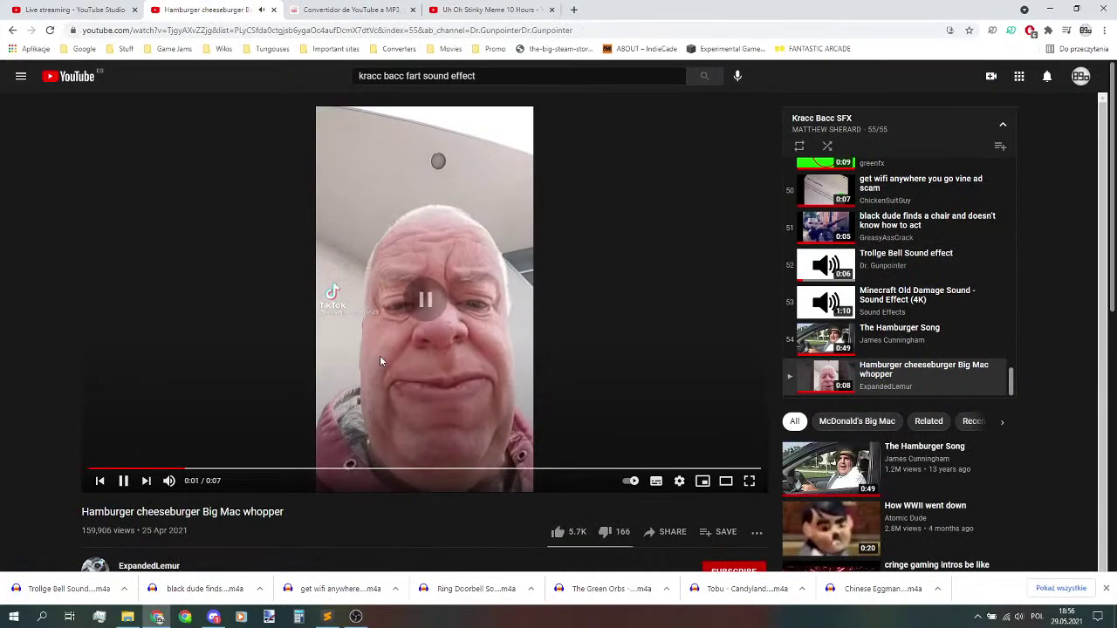
pyautogui.click(371, 356)
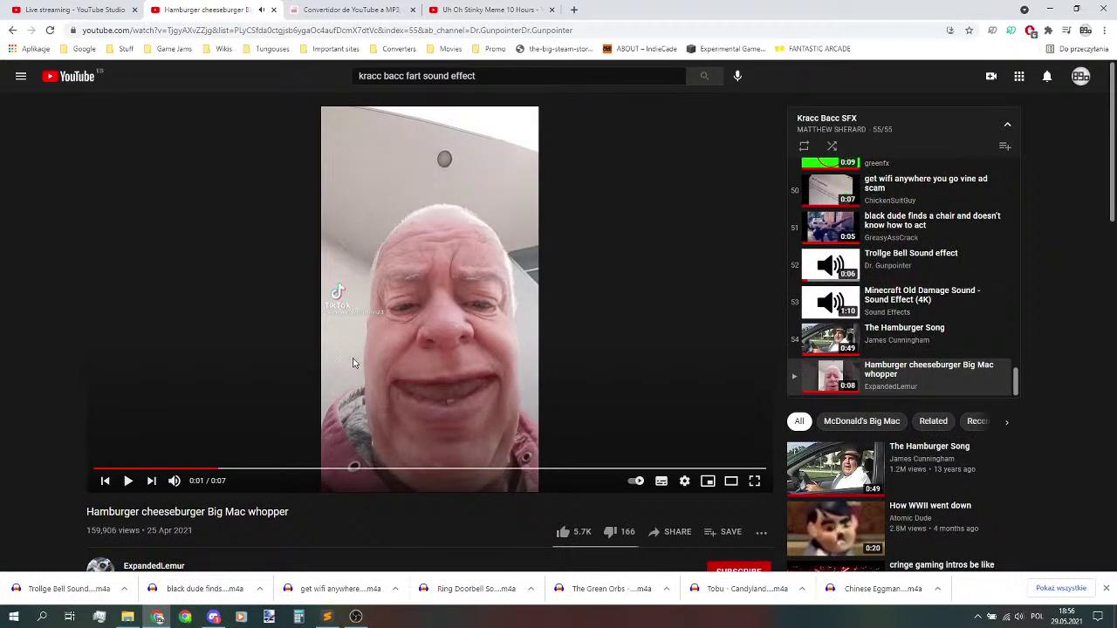
pyautogui.click(212, 614)
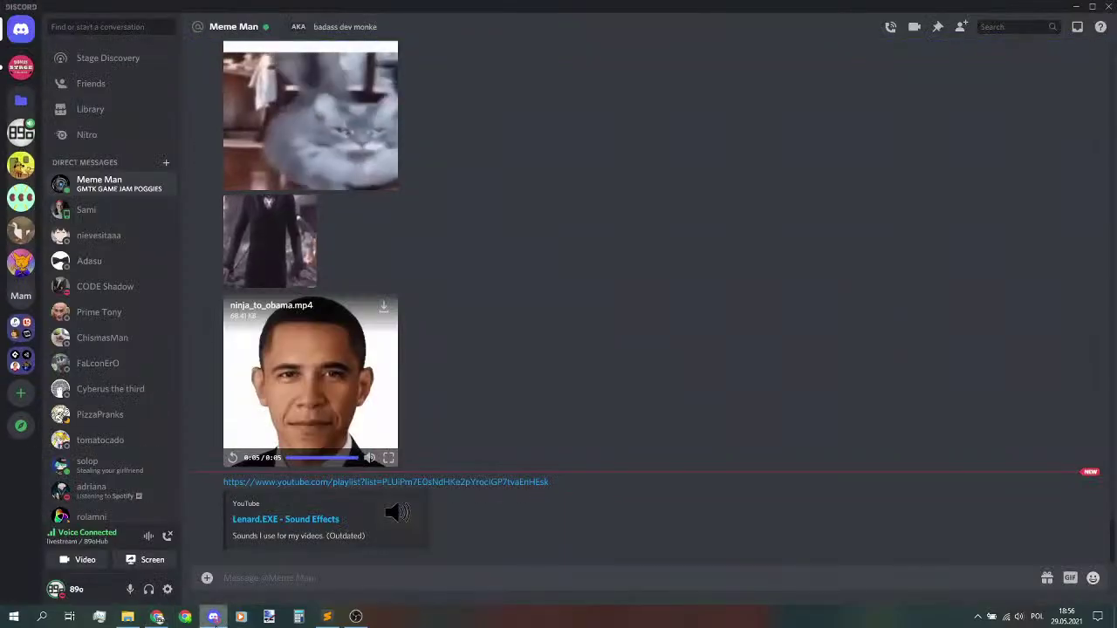
pyautogui.click(157, 618)
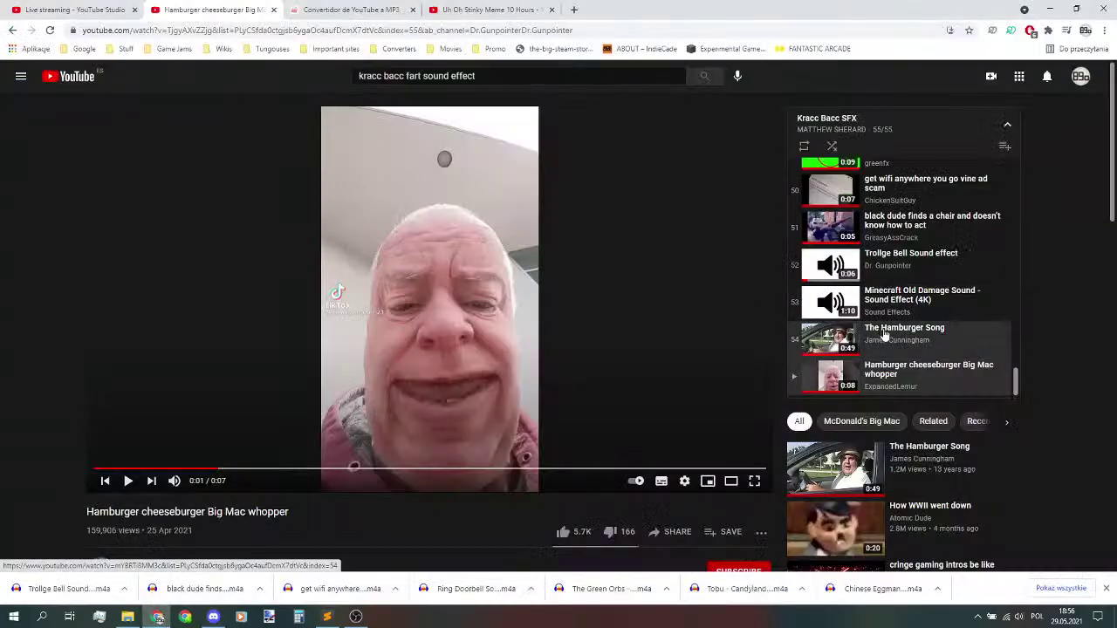
# - Copy the "Hamburger cheeseburger Big Mac whopper" link and try to convert its audio on LAZYMP3
pyautogui.rightClick(890, 370)
pyautogui.click(930, 438)
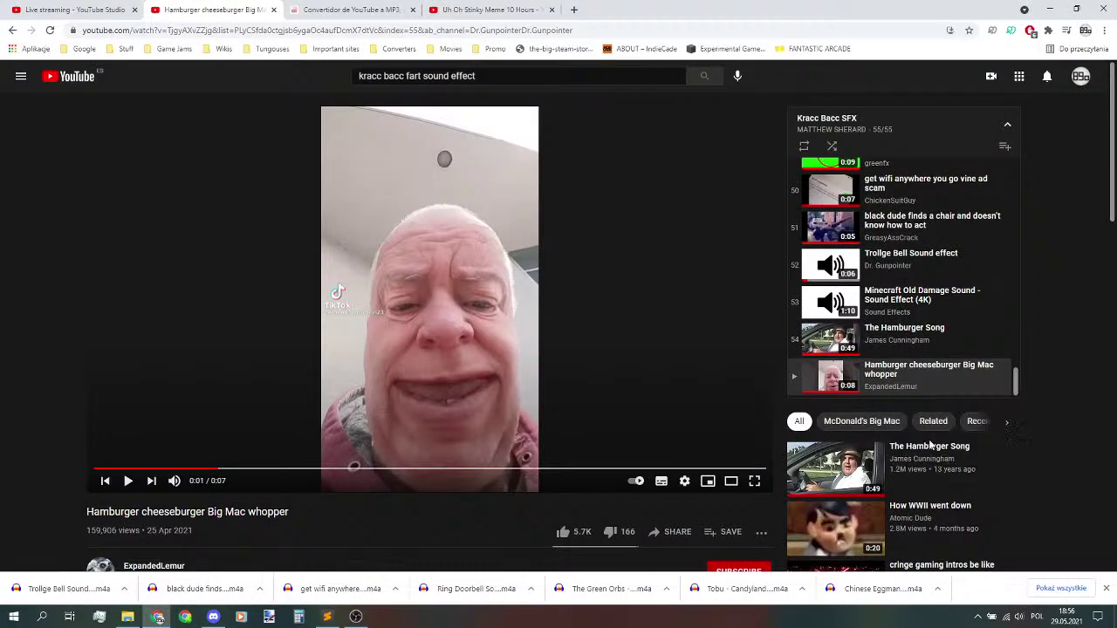
pyautogui.click(349, 10)
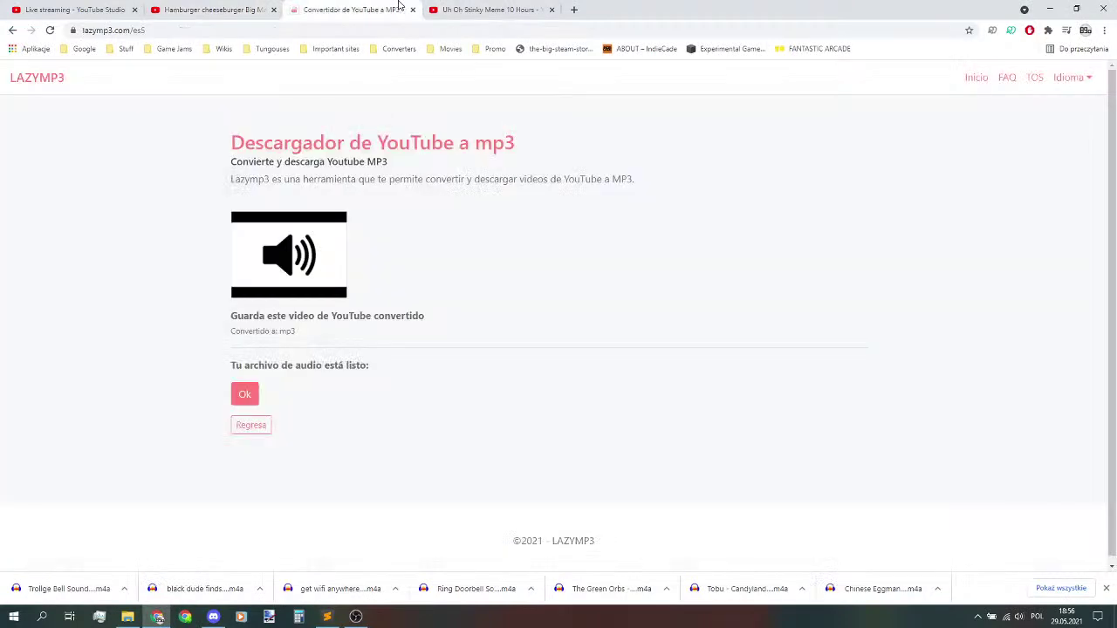
pyautogui.click(262, 426)
pyautogui.hotkey('ctrl', 'v')
pyautogui.click(822, 254)
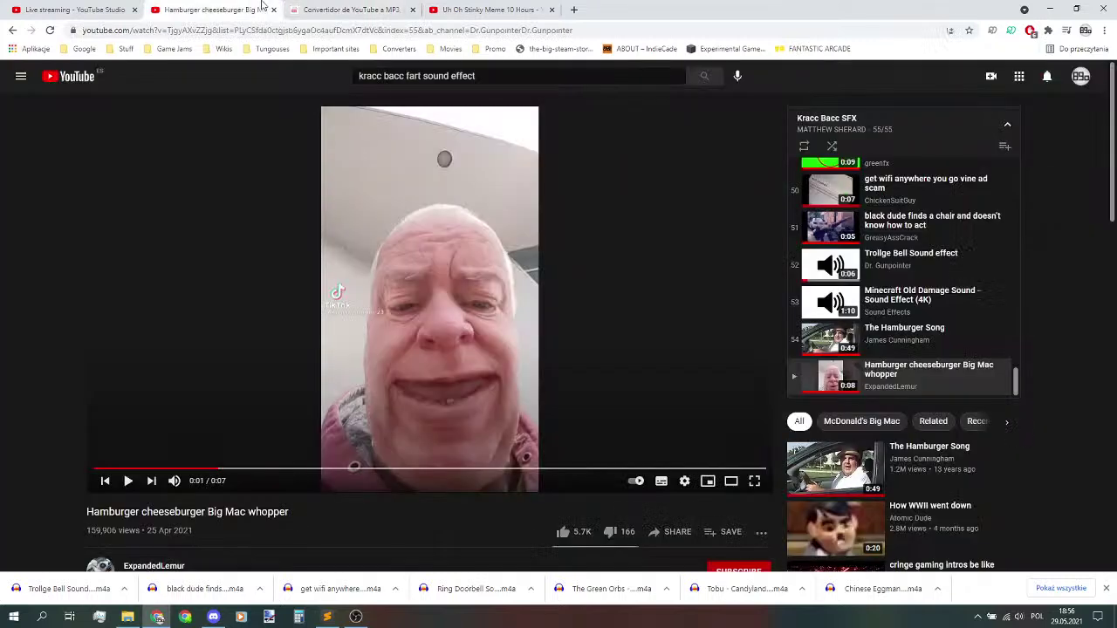
# - Close the Kracc Bacc SFX playlist page and the LAZYMP3 converter page
pyautogui.click(262, 10)
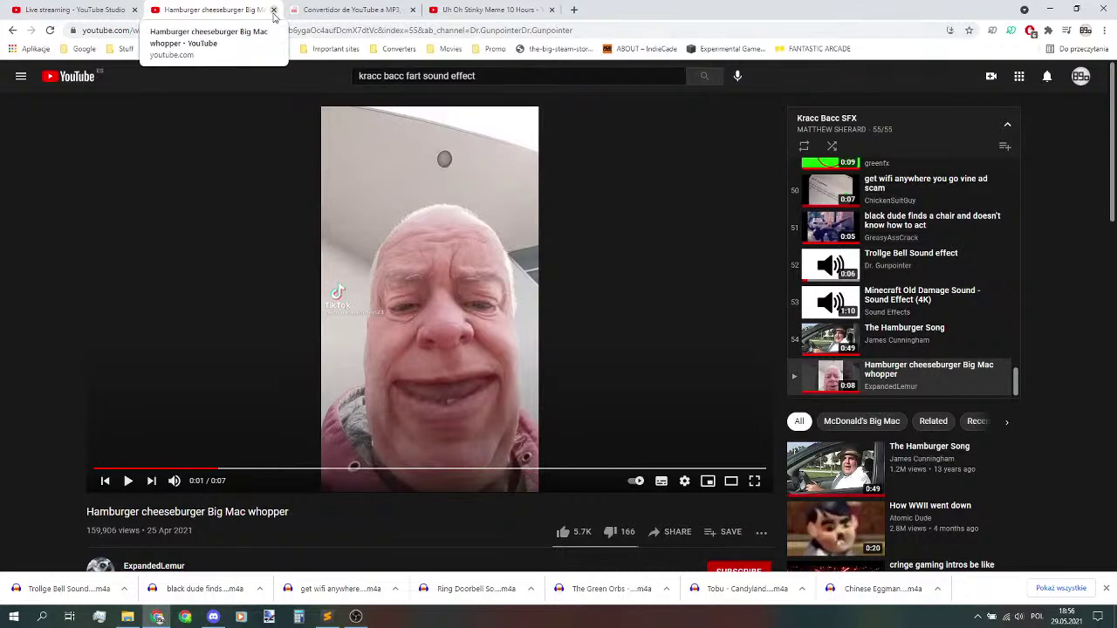
pyautogui.click(273, 11)
pyautogui.click(273, 11)
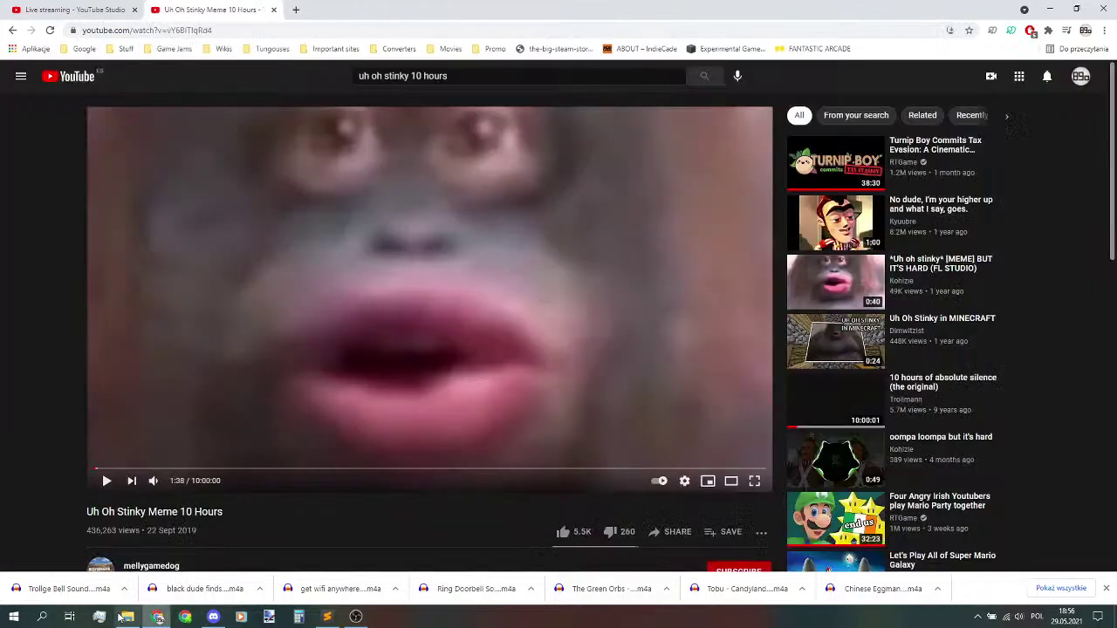
# - Open the "Lenard.EXE - Sound Effects" playlist linked in Discord, preview "Here we go again Sound Effect" and "A summoner has disconnected", and close it
pyautogui.click(158, 617)
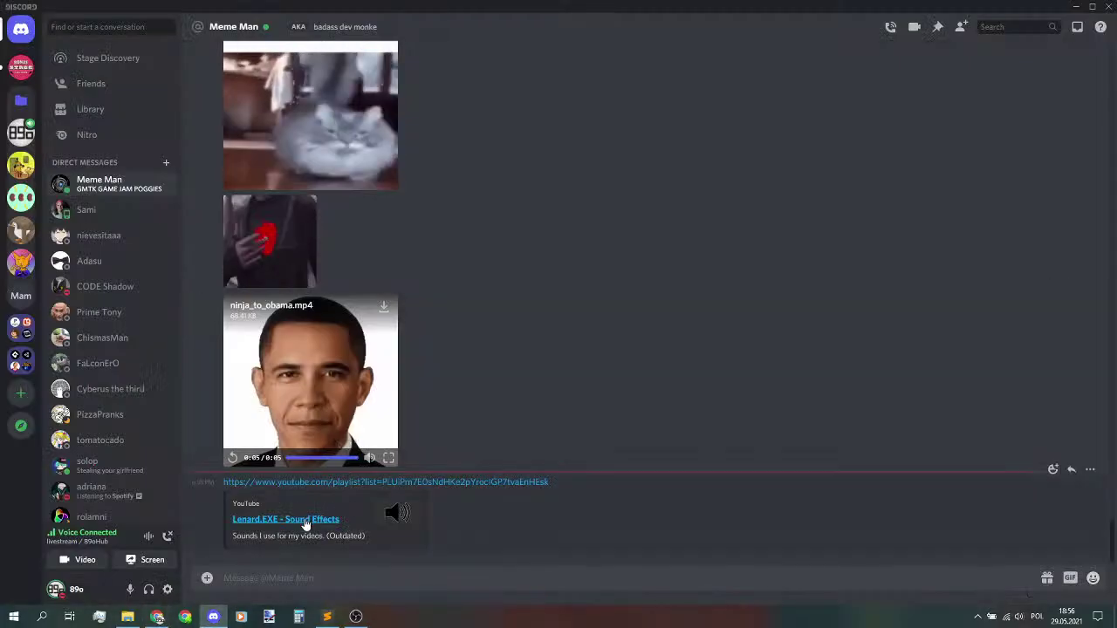
pyautogui.click(305, 518)
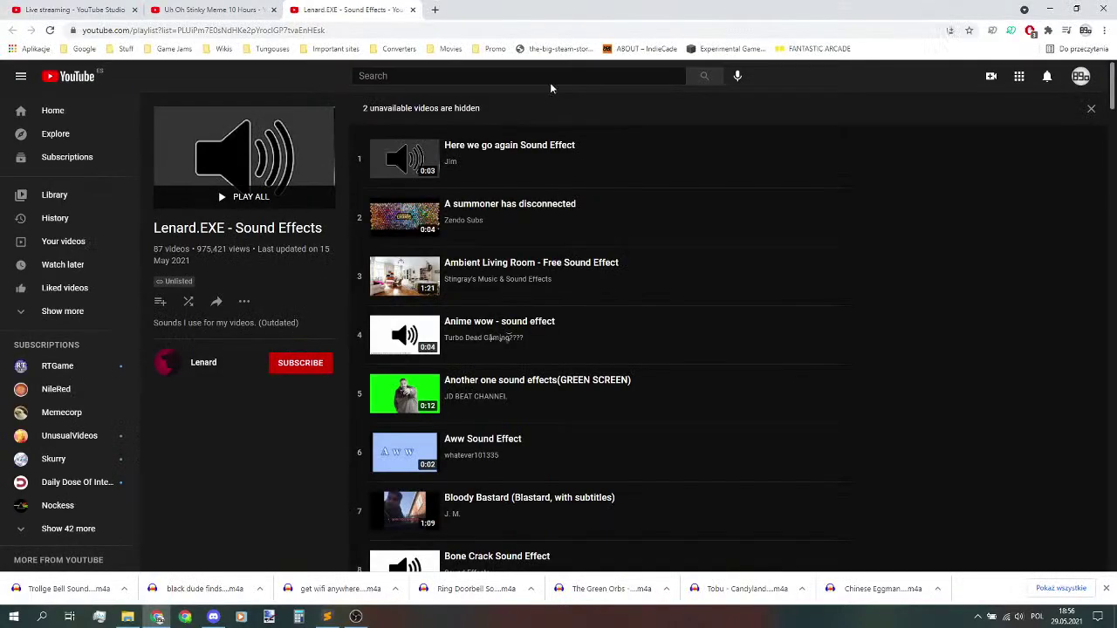
pyautogui.click(559, 145)
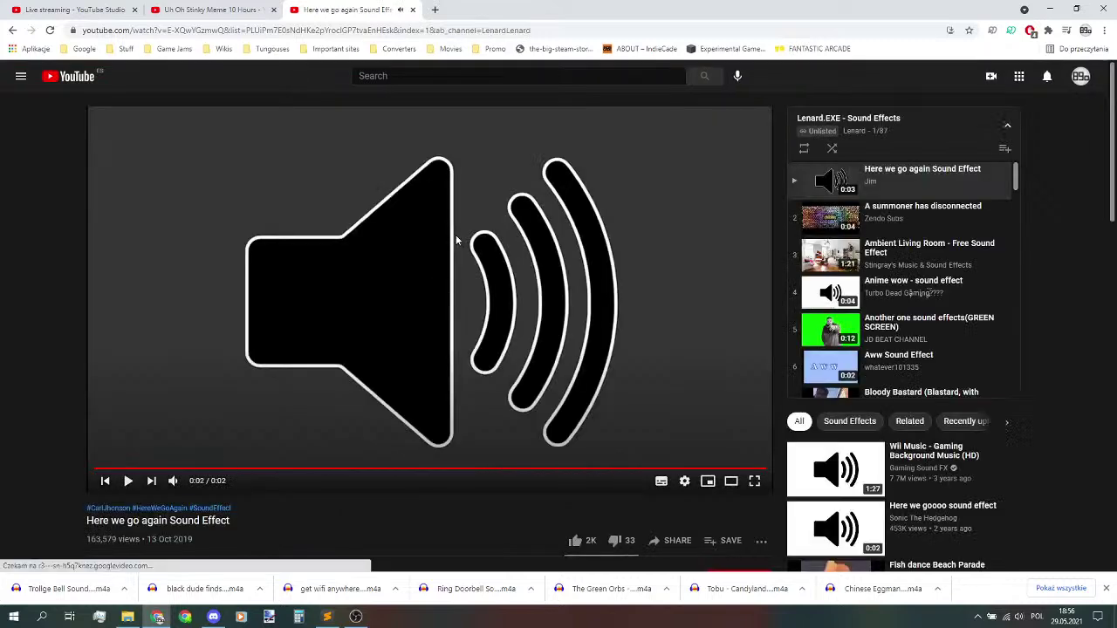
pyautogui.click(942, 214)
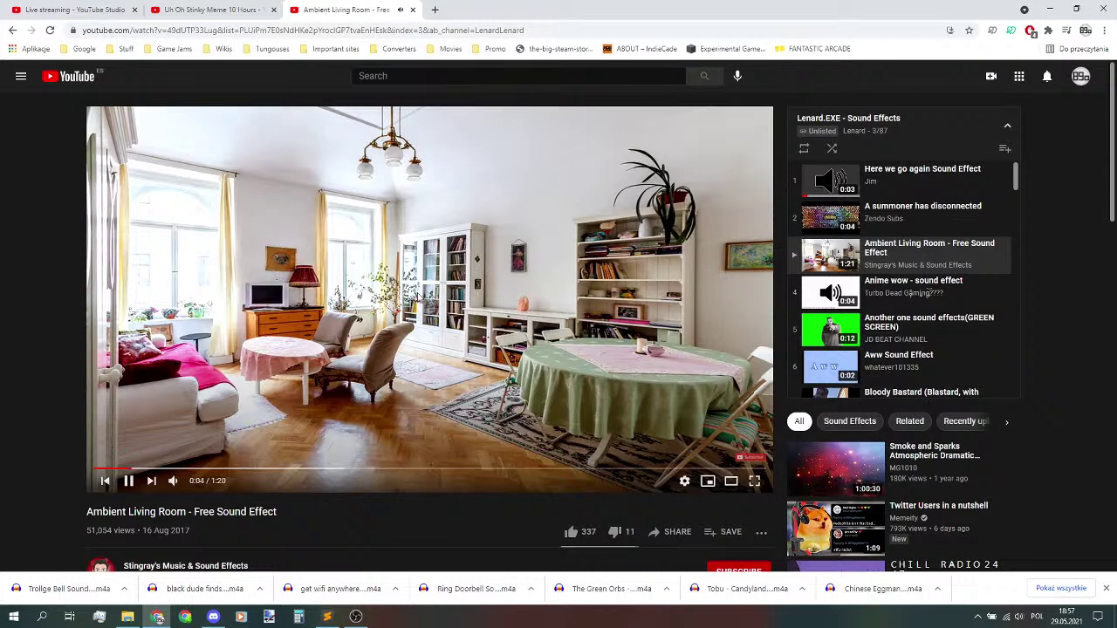
pyautogui.scroll(-2, 986, 366)
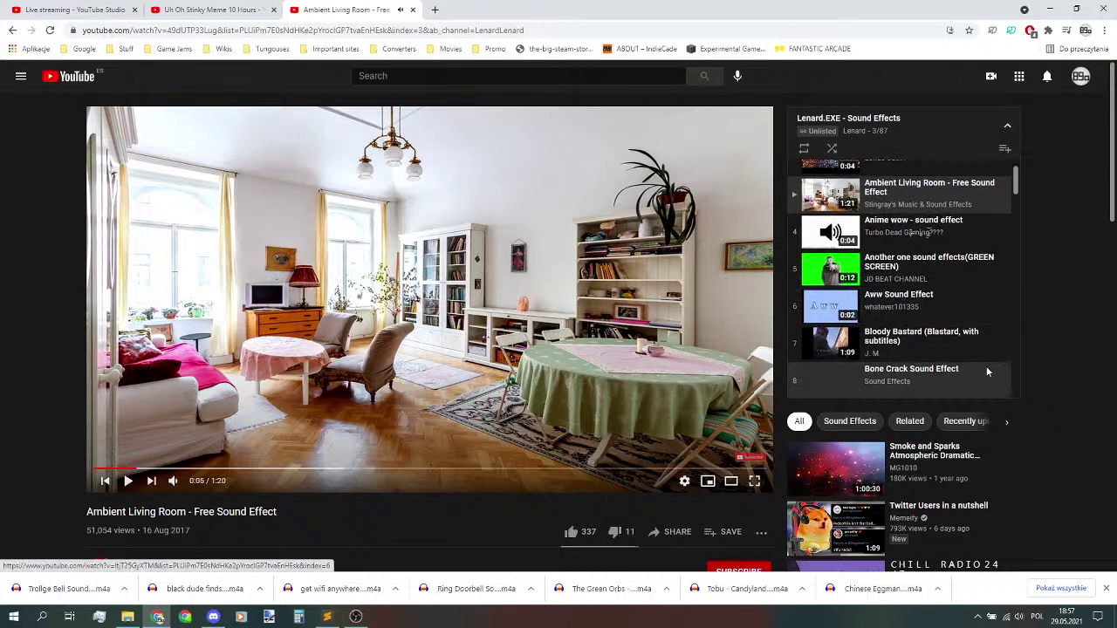
pyautogui.click(413, 10)
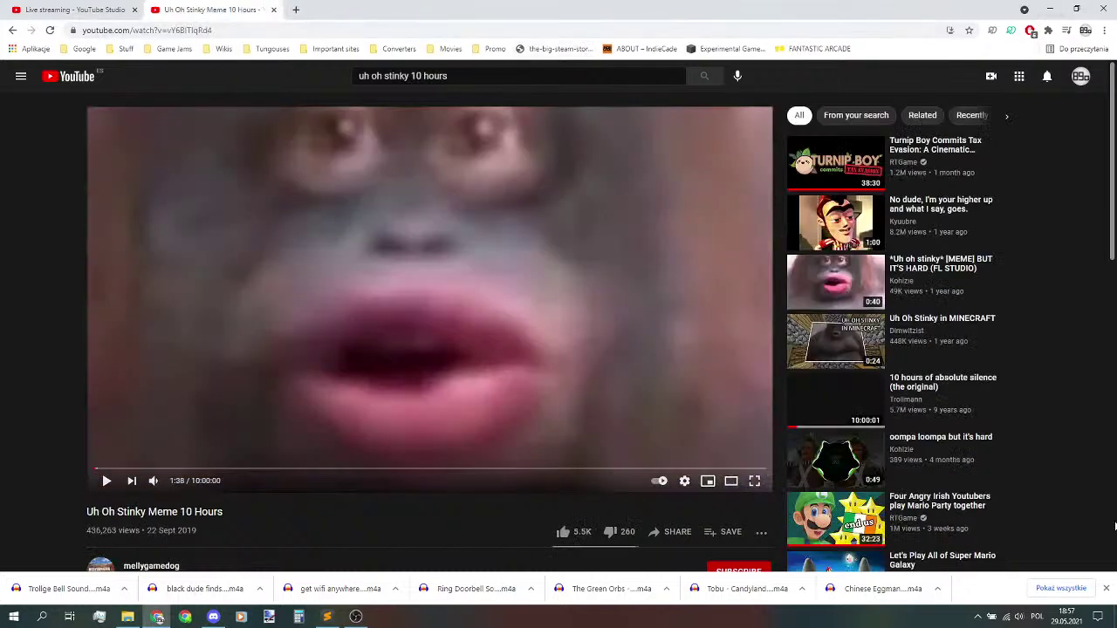
# - Dismiss the browser's download list, minimize the open windows, and open the Downloads folder (Pobrane) in File Explorer
pyautogui.click(1104, 585)
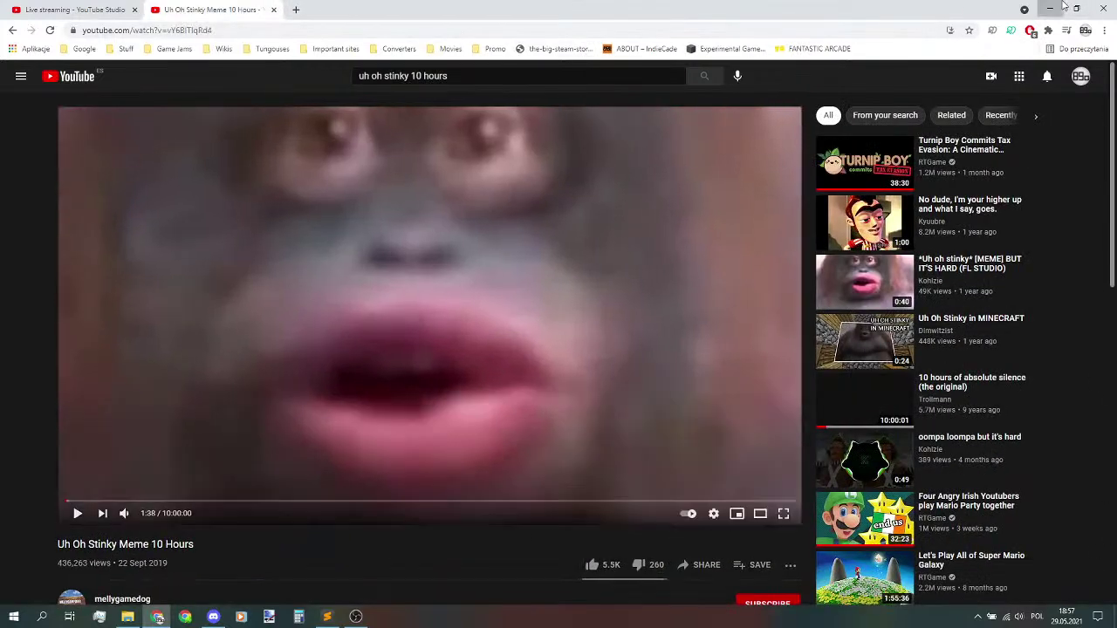
pyautogui.click(1053, 7)
pyautogui.click(1075, 6)
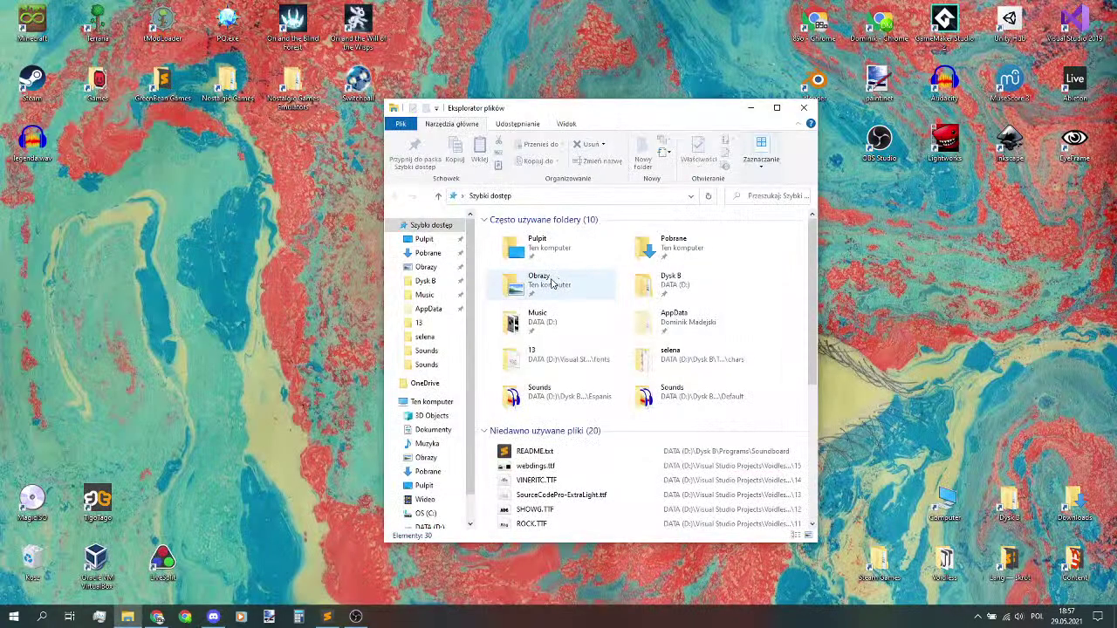
pyautogui.doubleClick(711, 251)
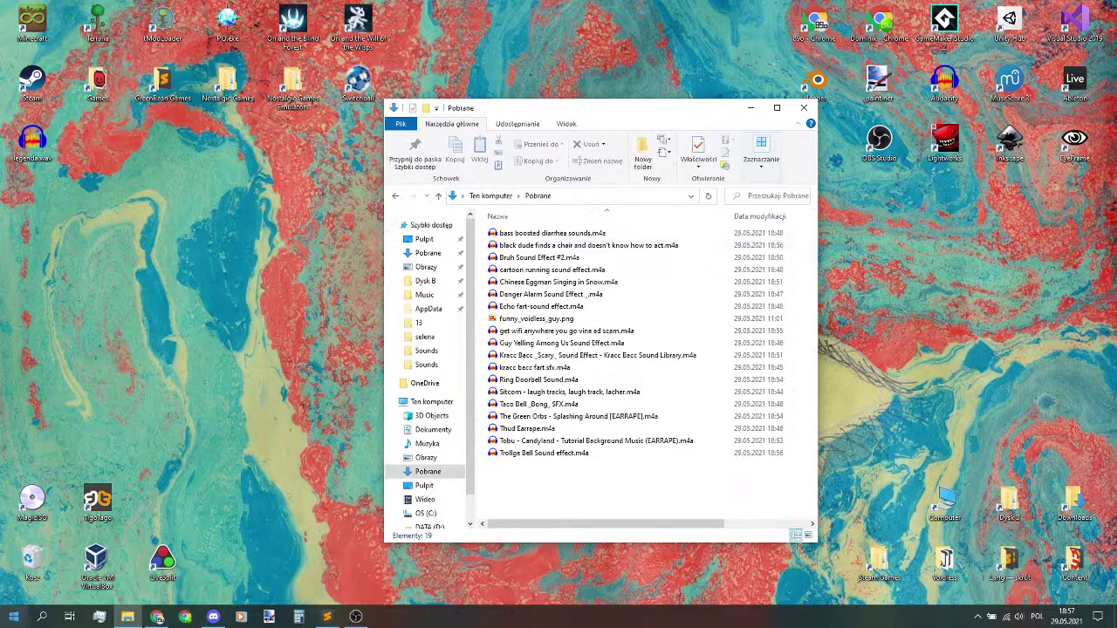
# - Empty the Recycle Bin, permanently deleting its contents
pyautogui.rightClick(28, 567)
pyautogui.click(70, 491)
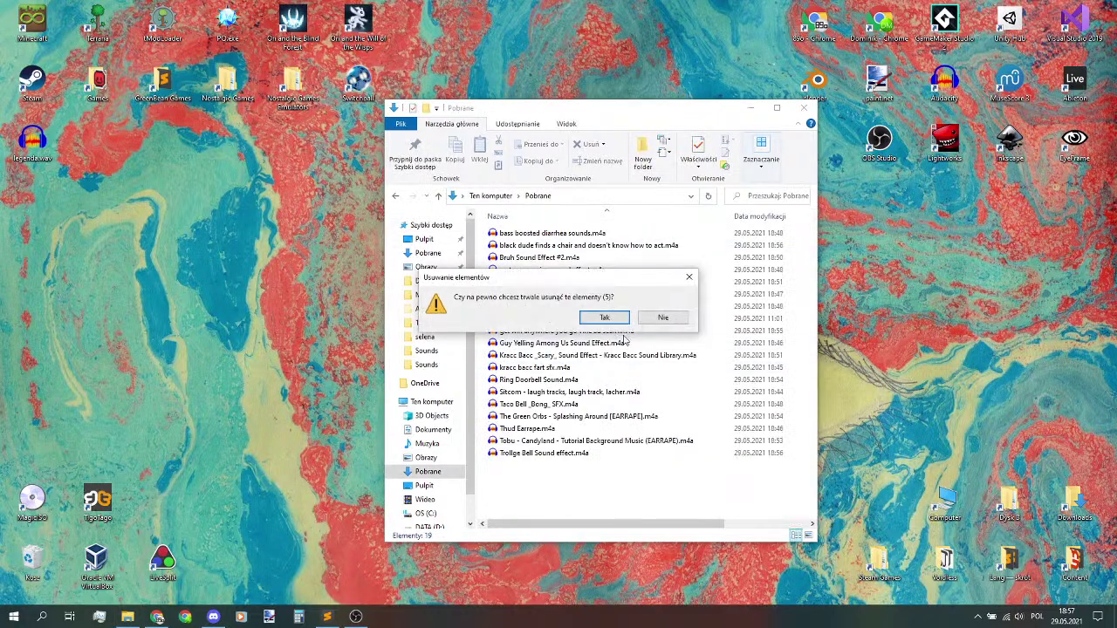
pyautogui.click(612, 317)
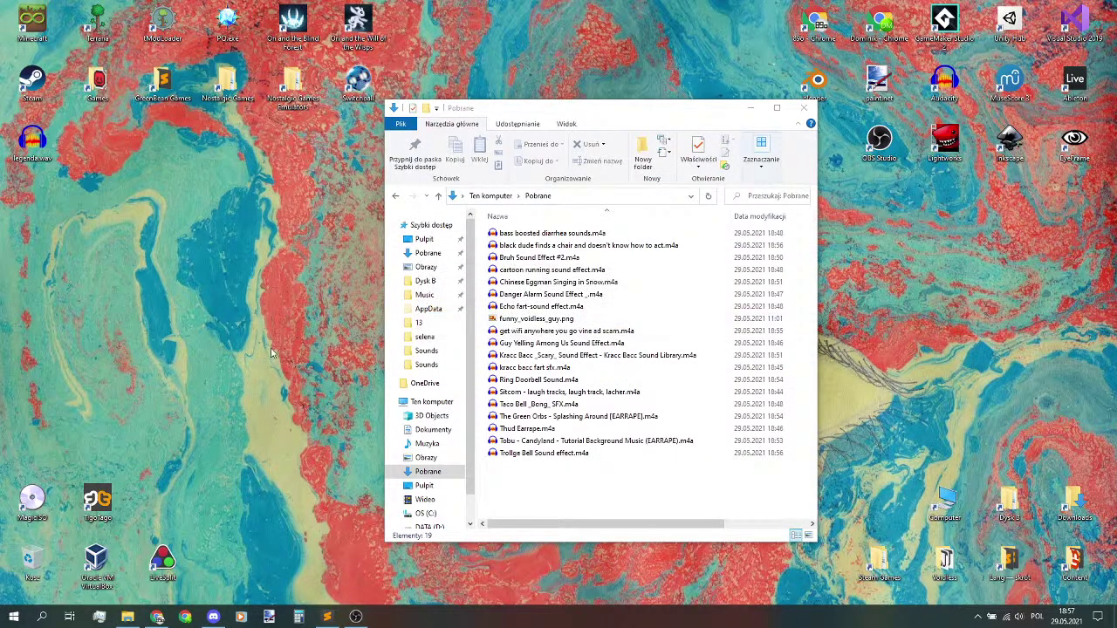
# - Move funny_voidless_guy.png from the Downloads folder to the Dysk B shortcut on the desktop
pyautogui.click(551, 322)
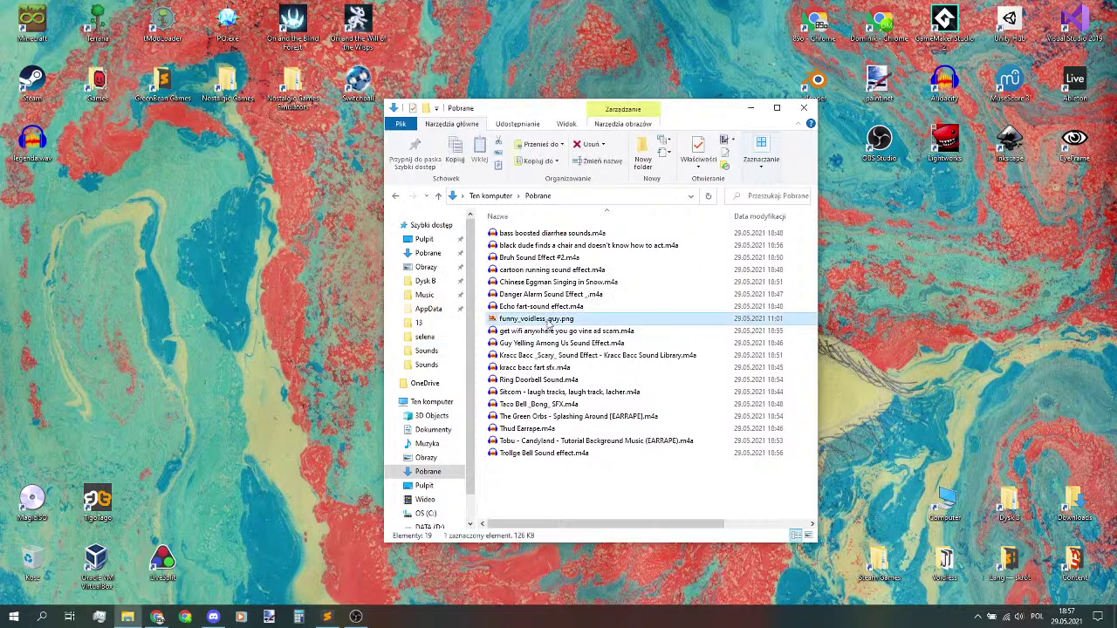
pyautogui.moveTo(551, 322); pyautogui.dragTo(1017, 511)
pyautogui.click(1047, 550)
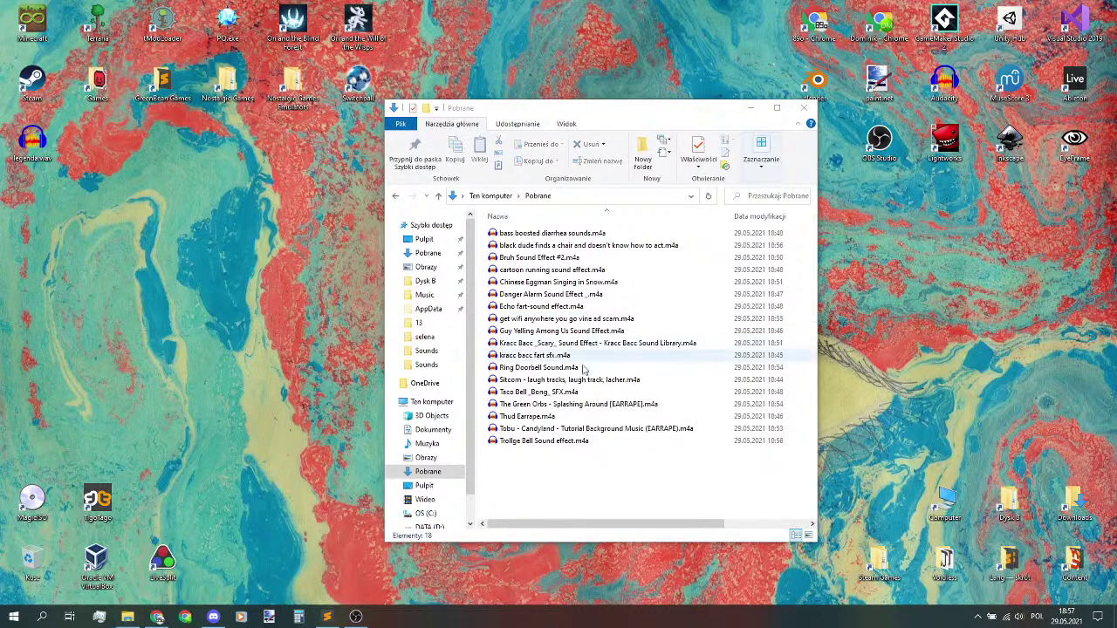
pyautogui.moveTo(558, 469); pyautogui.dragTo(508, 228)
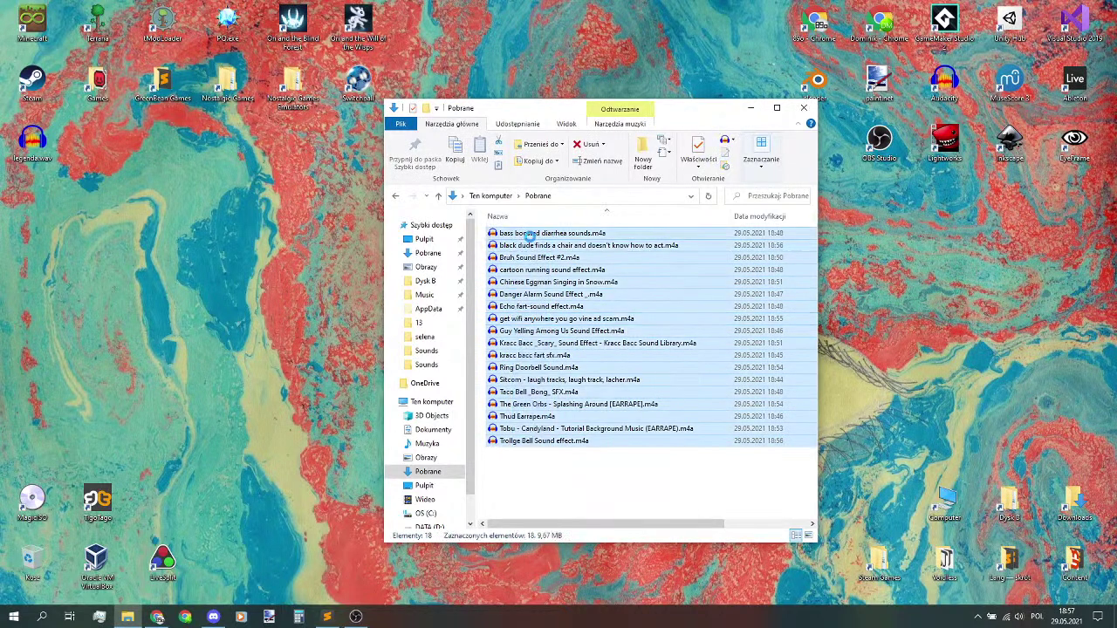
pyautogui.rightClick(529, 234)
pyautogui.moveTo(550, 244)
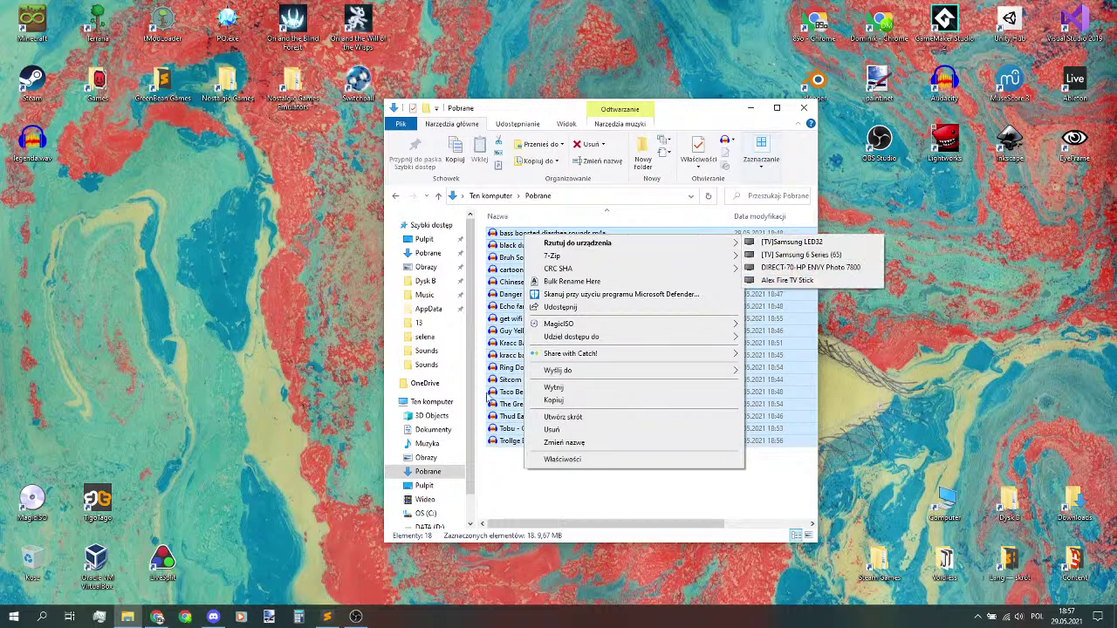
pyautogui.click(503, 485)
# - Try to open the downloaded files from bass boosted diarrhea sounds.m4a through kracc bacc fart sfx.m4a together in Audacity
pyautogui.moveTo(559, 476); pyautogui.dragTo(499, 229)
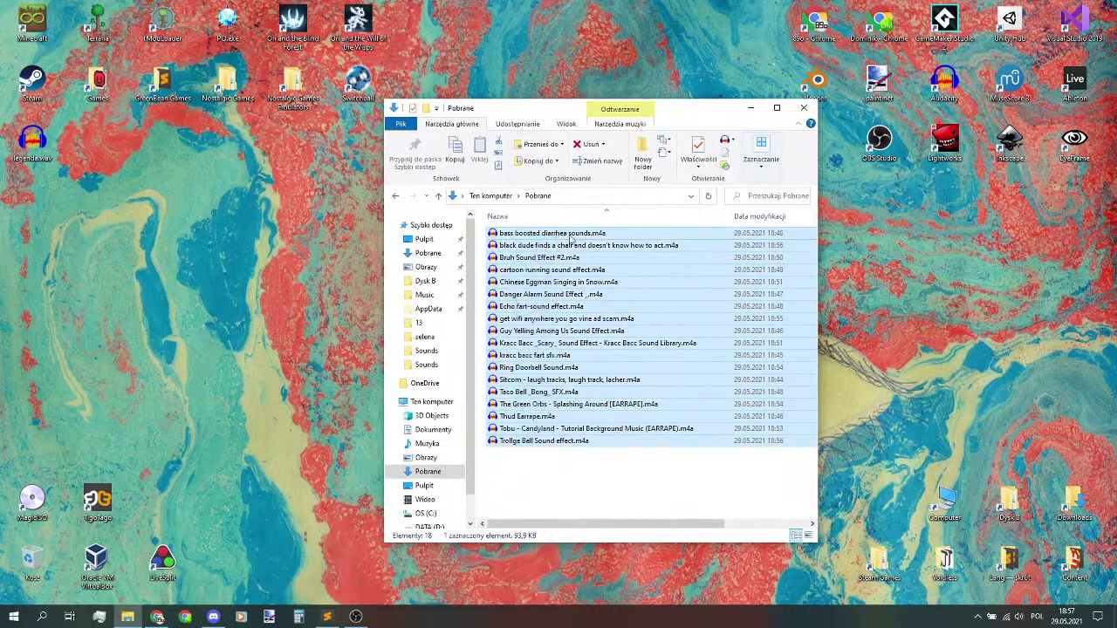
pyautogui.rightClick(649, 236)
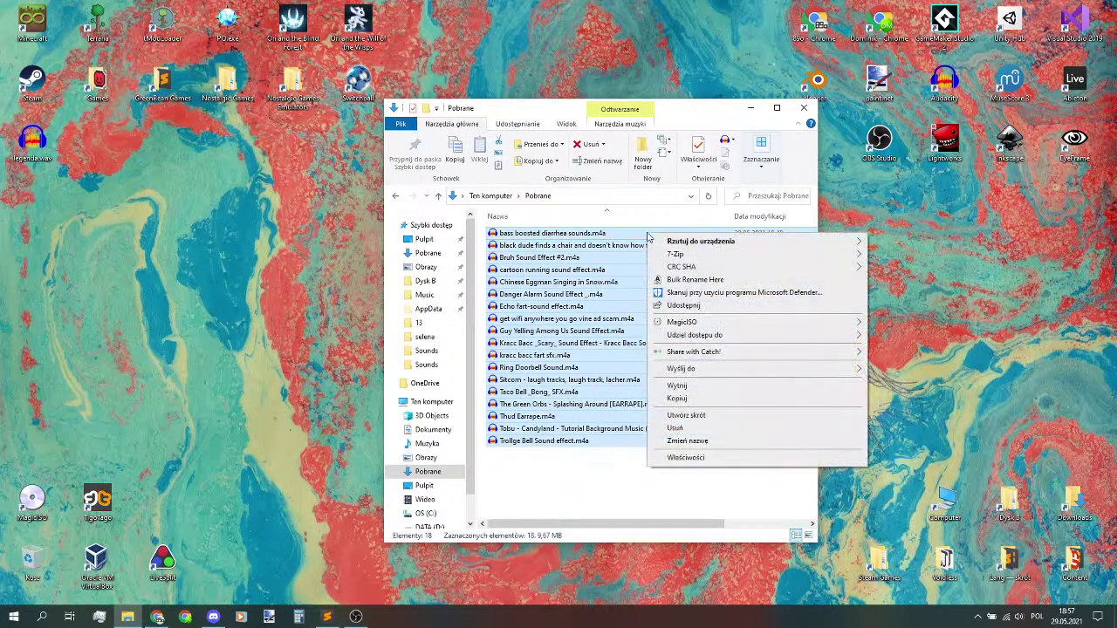
pyautogui.click(635, 252)
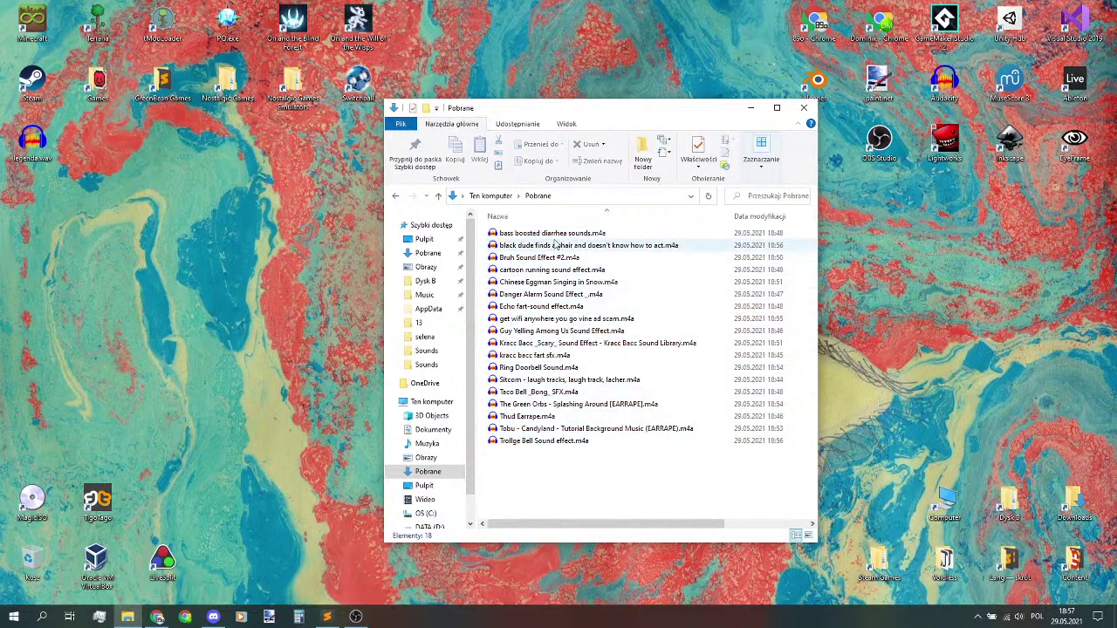
pyautogui.click(550, 233)
pyautogui.keyDown('shift'); pyautogui.click(541, 355); pyautogui.keyUp('shift')
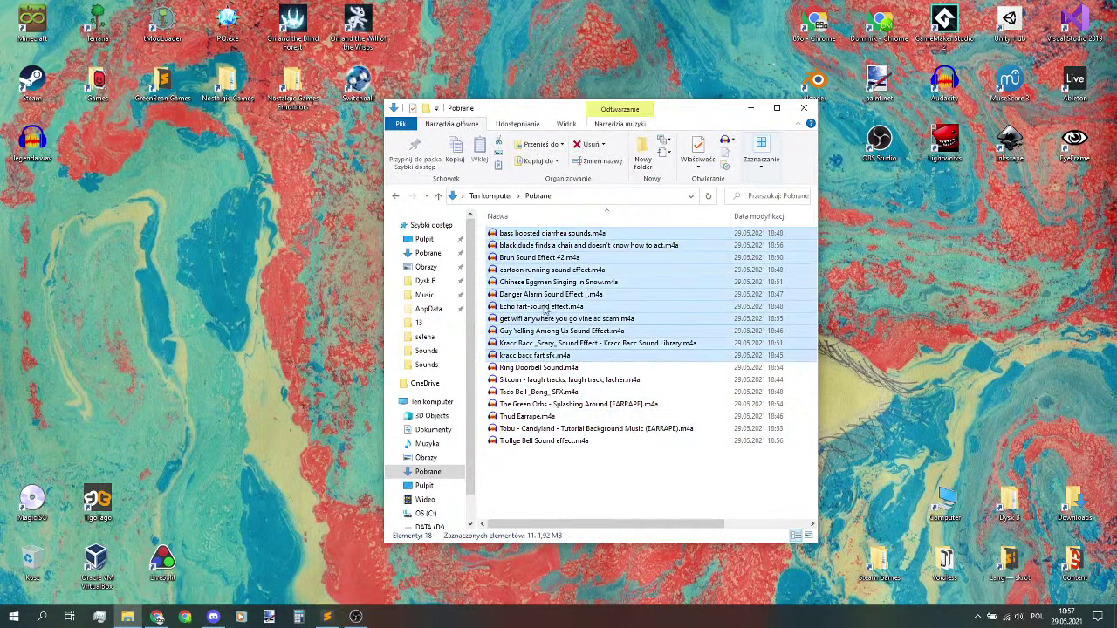
pyautogui.rightClick(550, 236)
pyautogui.click(578, 250)
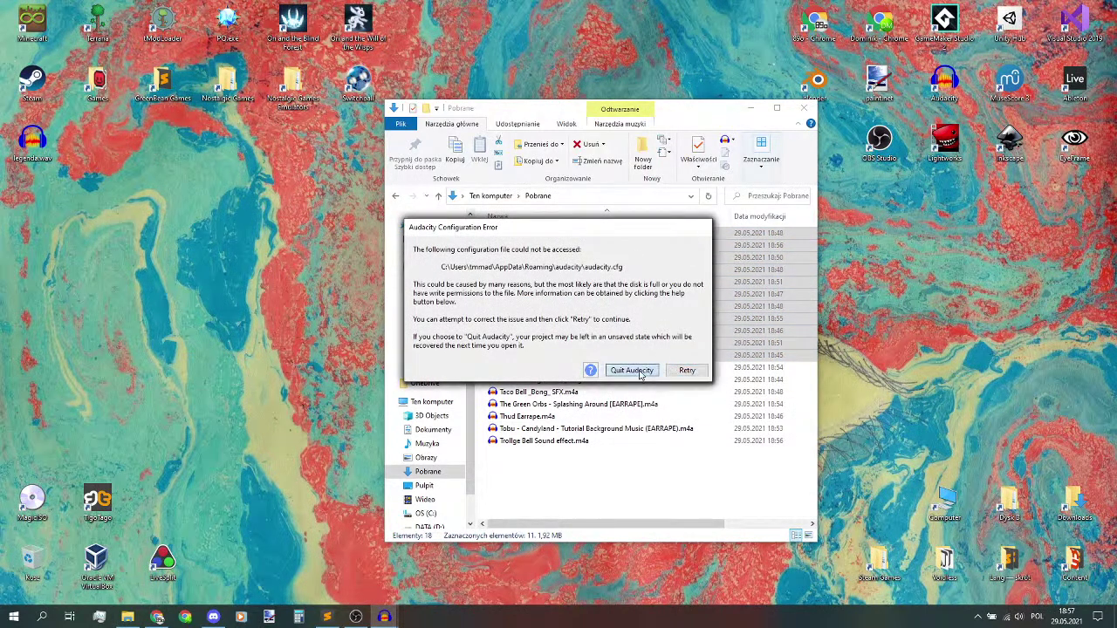
pyautogui.click(640, 372)
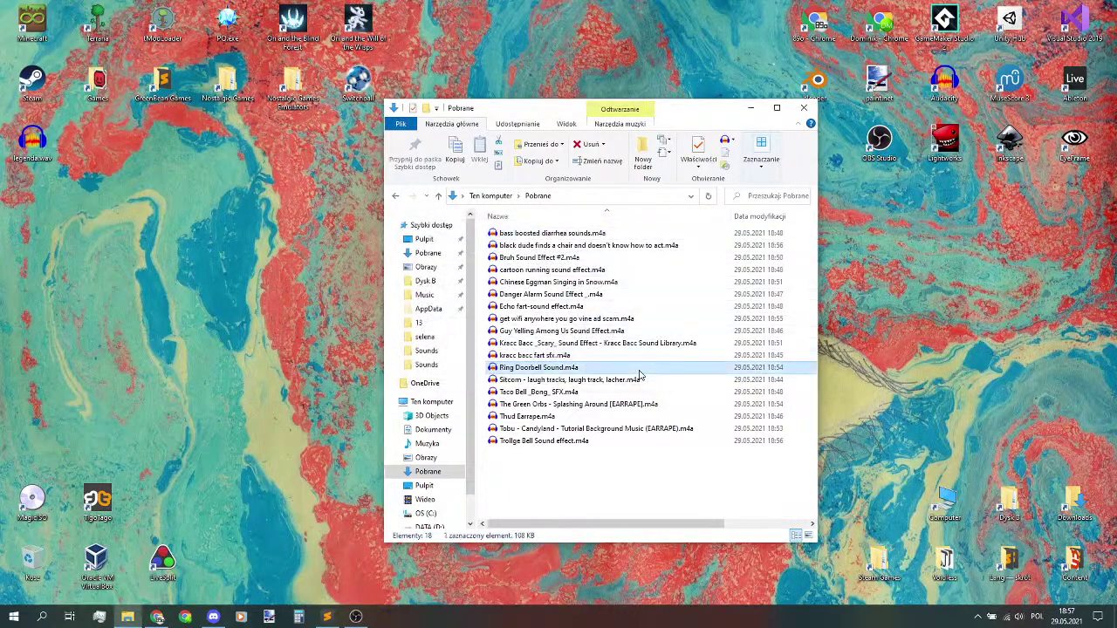
# - Open bass boosted diarrhea sounds.m4a in Audacity and preview its beginning and the section starting at about 59 s
pyautogui.click(596, 233)
pyautogui.doubleClick(596, 233)
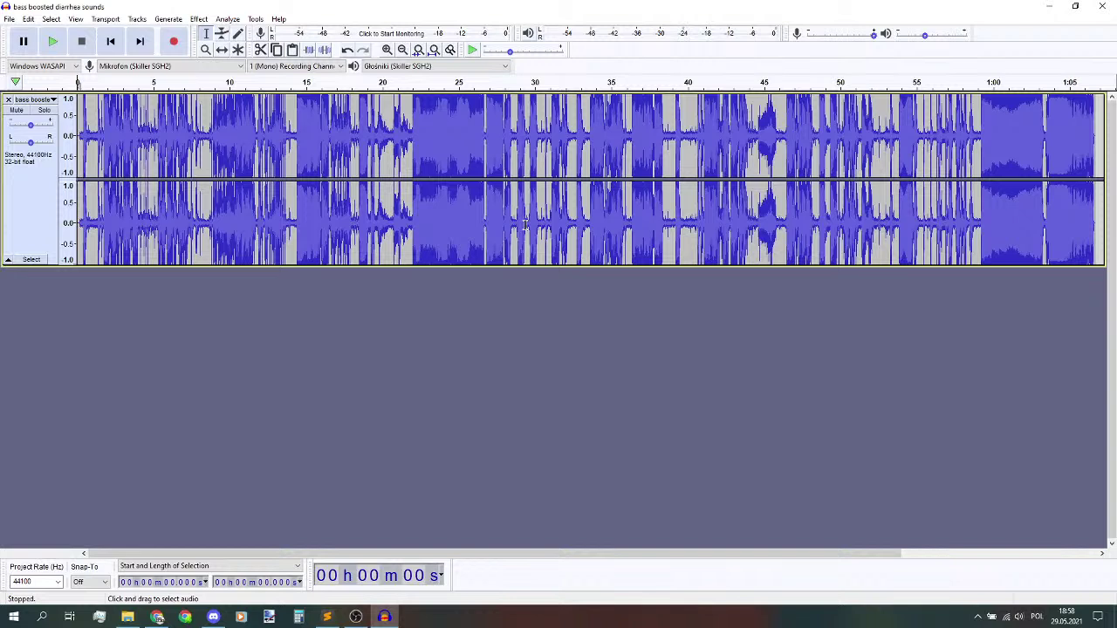
pyautogui.press('space')
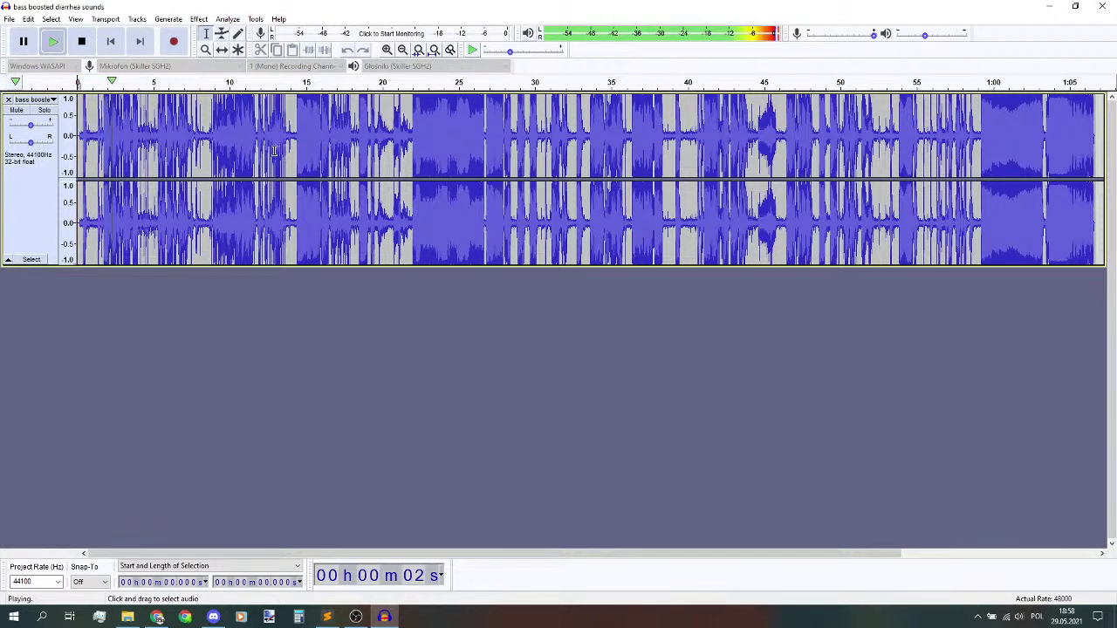
pyautogui.press('space')
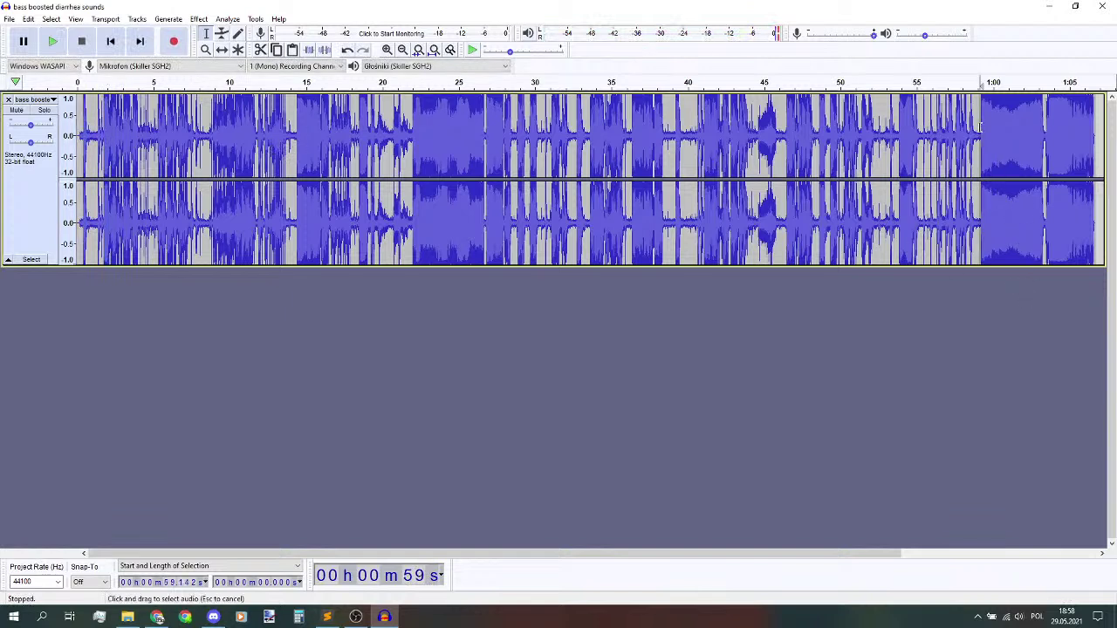
pyautogui.press('space')
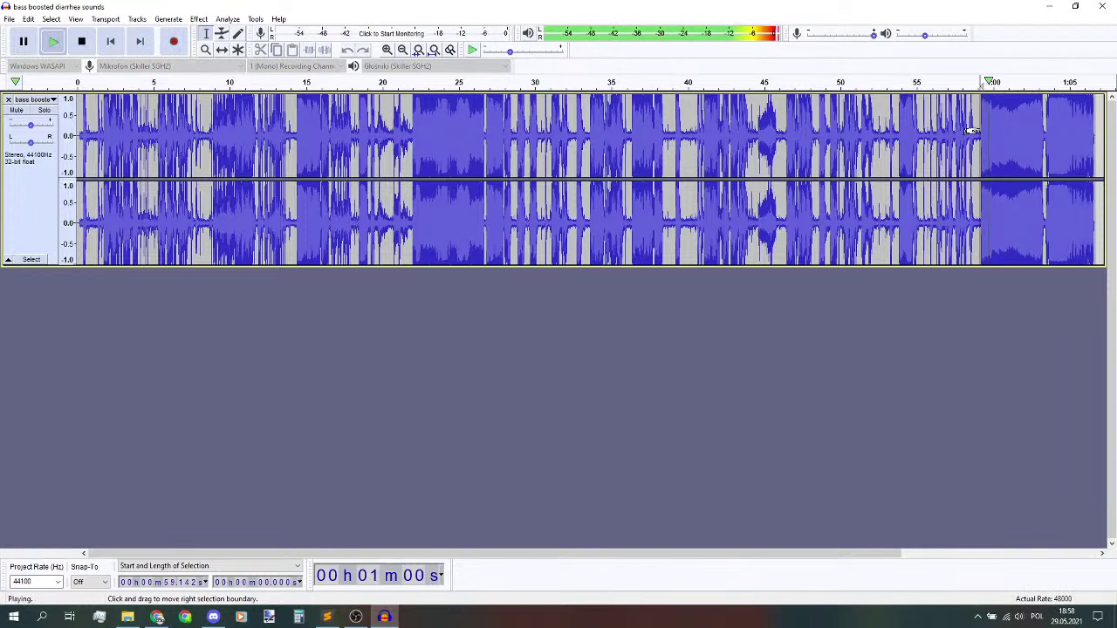
pyautogui.press('space')
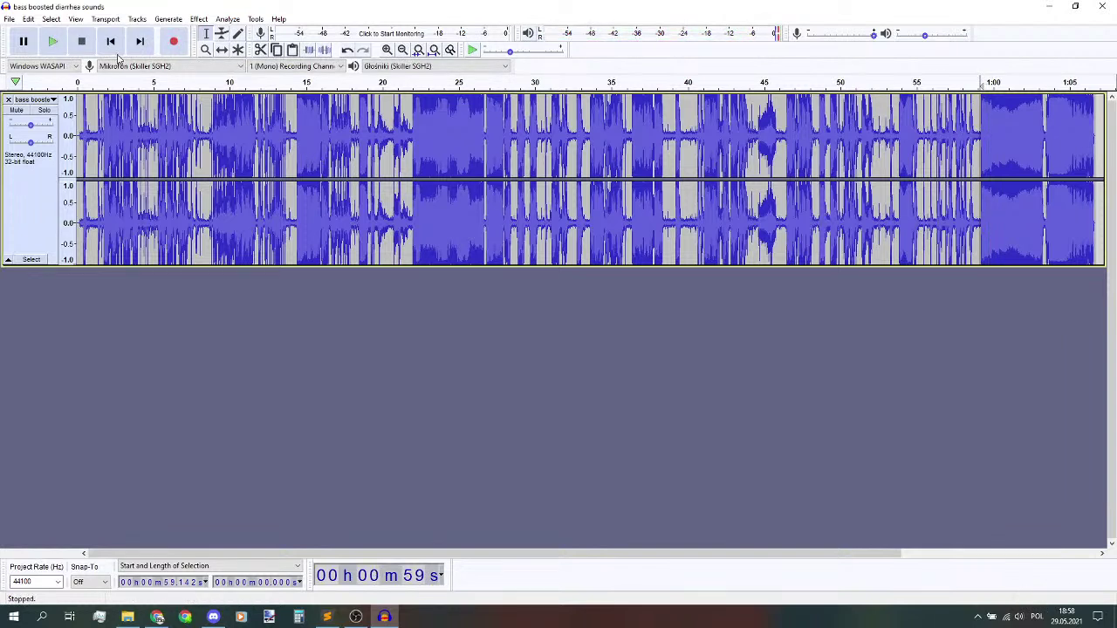
# - Import all the .m4a files from the Downloads folder (Pobrane) into the Audacity project as separate tracks
pyautogui.click(9, 19)
pyautogui.moveTo(35, 117)
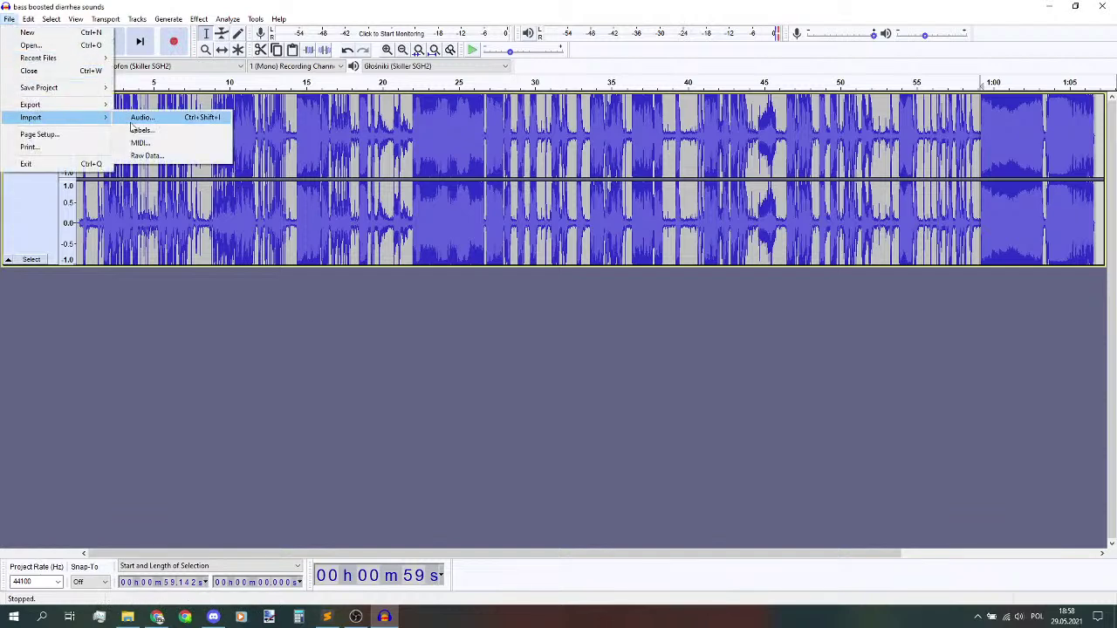
pyautogui.click(137, 118)
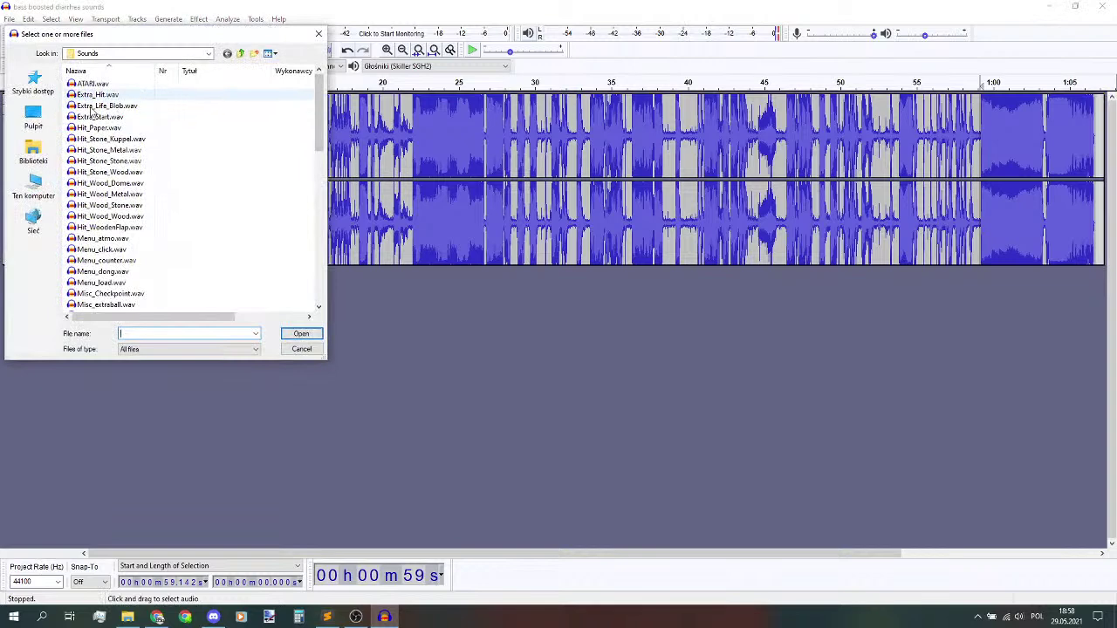
pyautogui.click(34, 185)
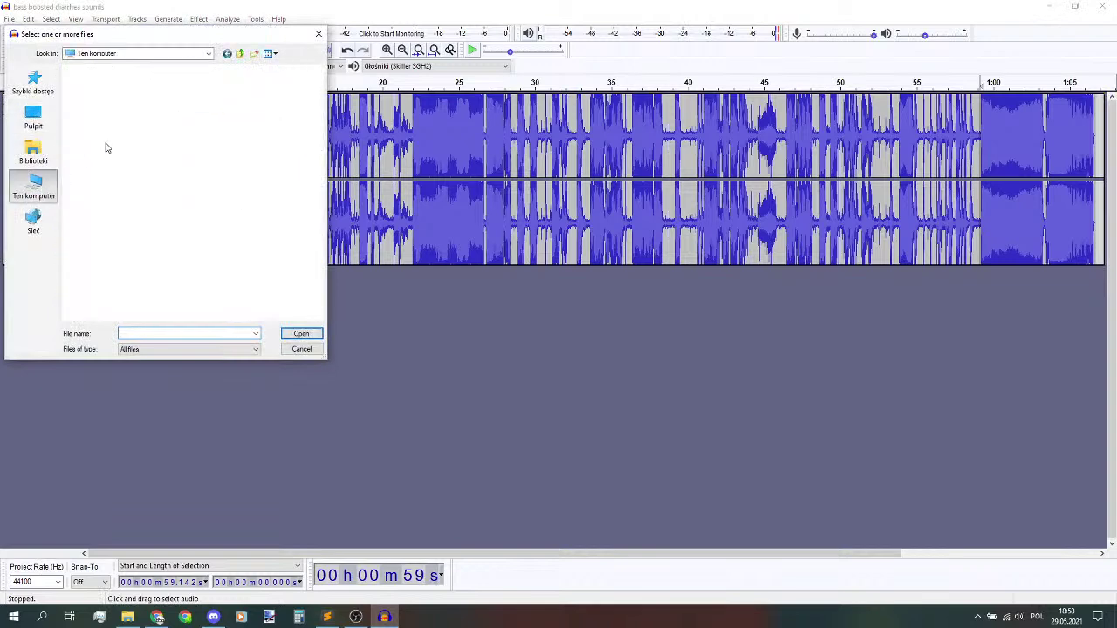
pyautogui.doubleClick(109, 211)
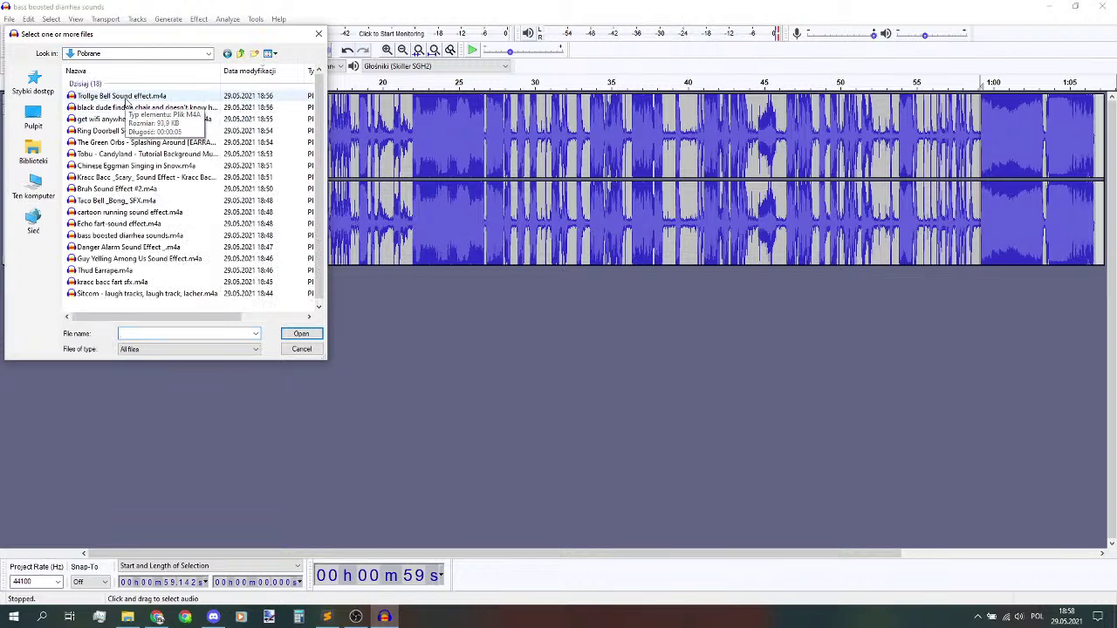
pyautogui.moveTo(149, 38); pyautogui.dragTo(335, 72)
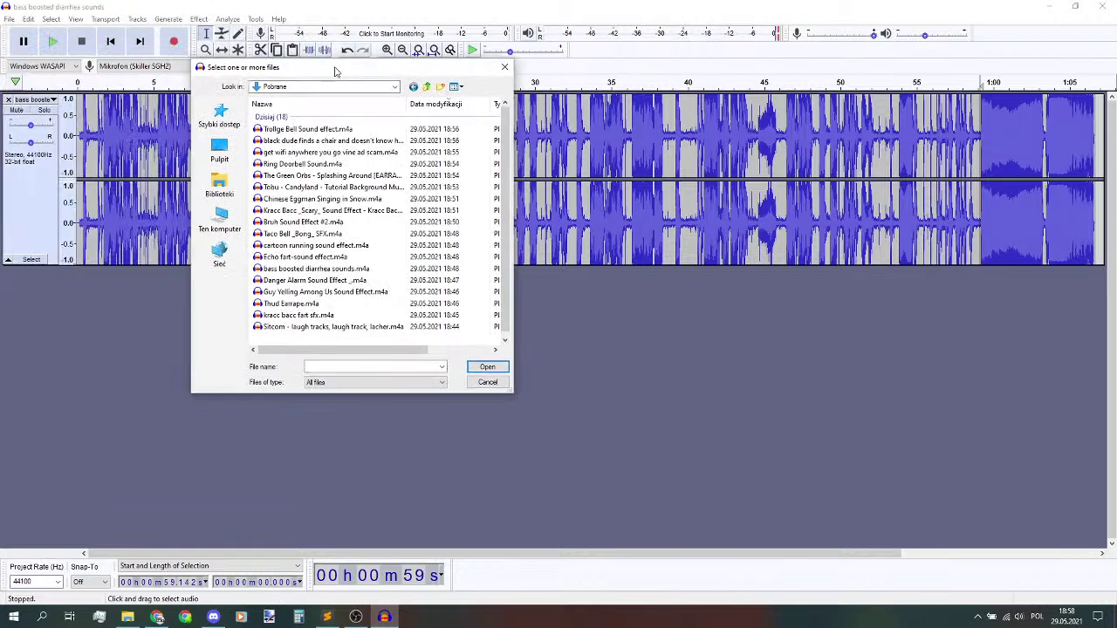
pyautogui.click(319, 131)
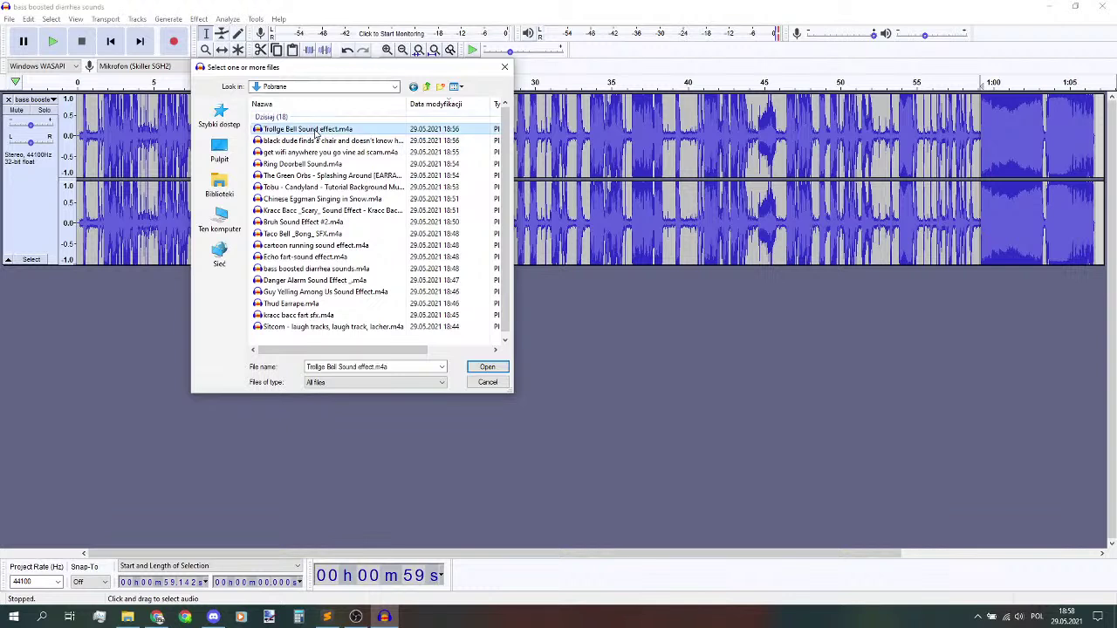
pyautogui.keyDown('shift'); pyautogui.click(295, 327); pyautogui.keyUp('shift')
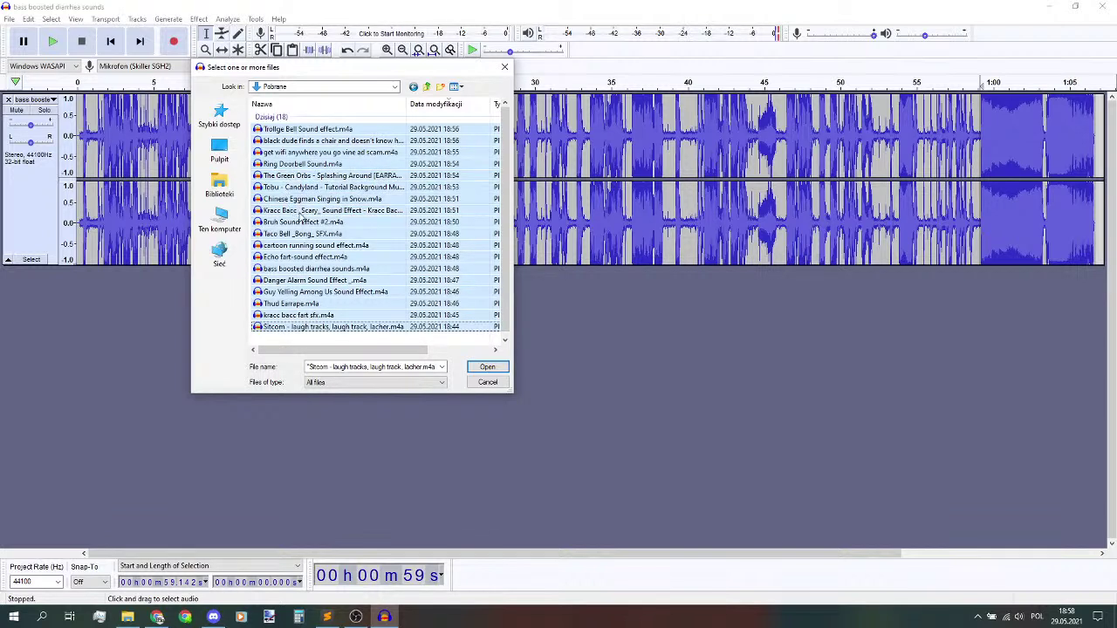
pyautogui.scroll(-1, 301, 220)
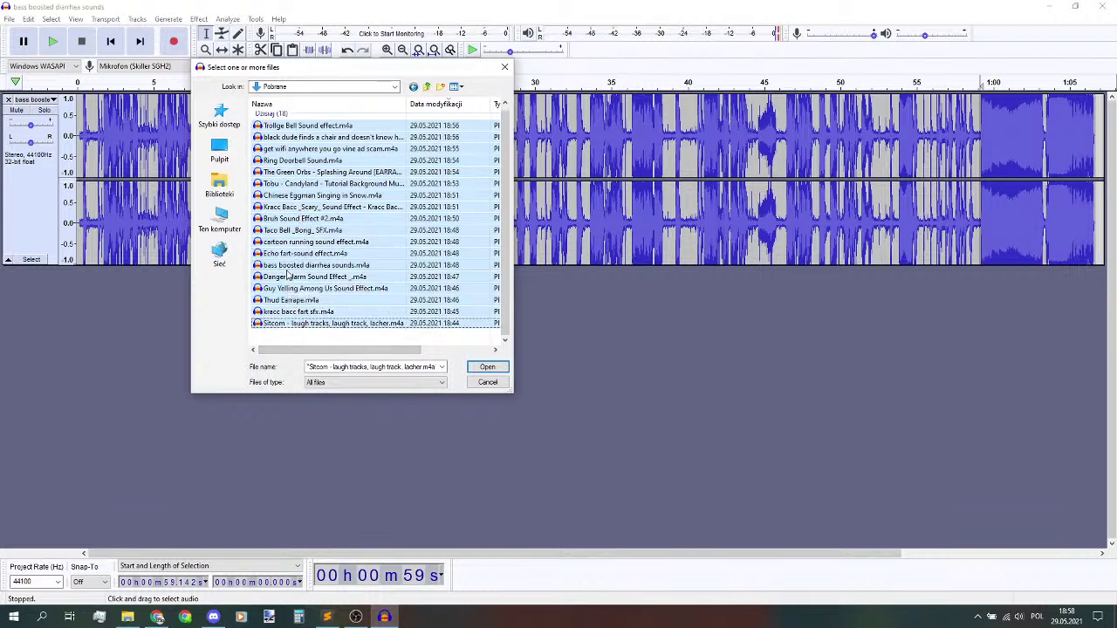
pyautogui.click(476, 368)
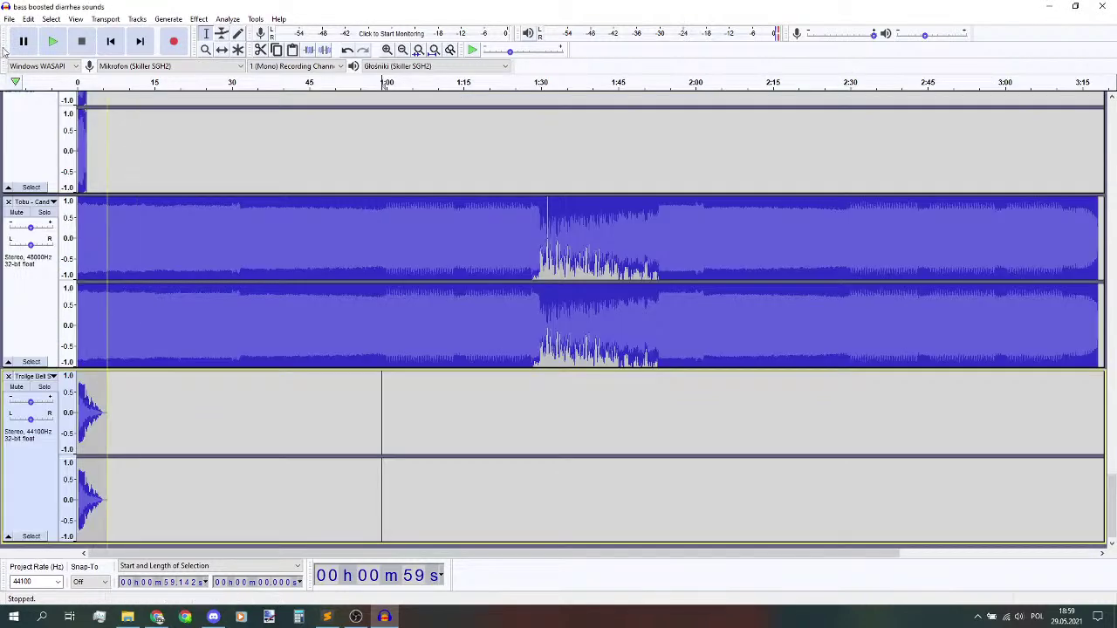
# - Export all tracks as separate MP3 files into a new folder, D:\Dysk B\Nostalgic Games\Yes\, using Export Multiple
pyautogui.click(9, 18)
pyautogui.moveTo(55, 109)
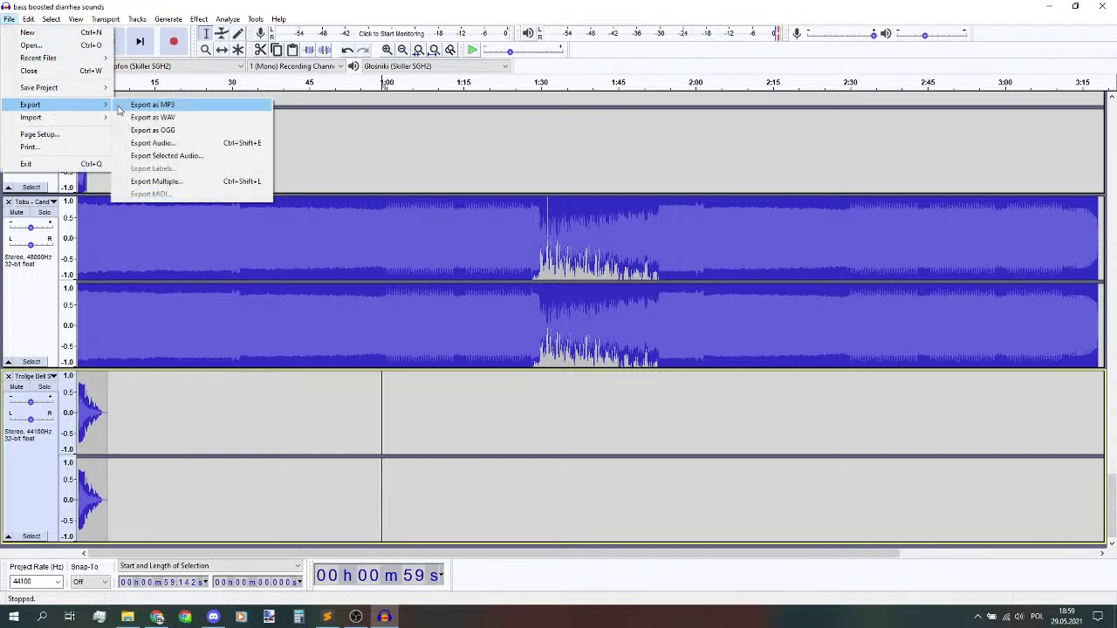
pyautogui.click(155, 182)
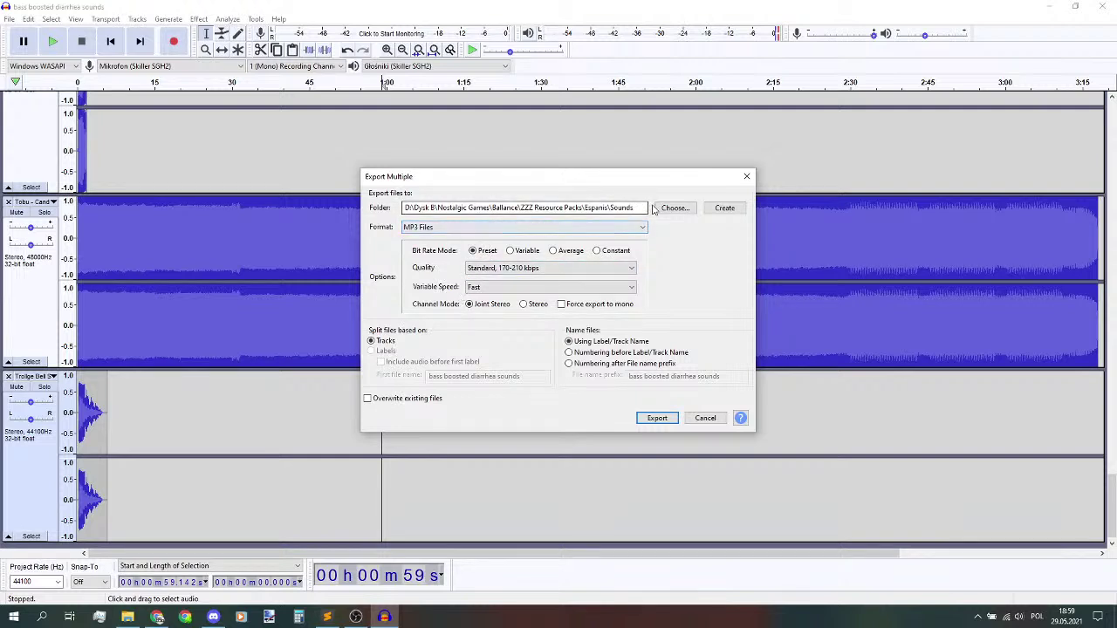
pyautogui.moveTo(644, 208); pyautogui.dragTo(504, 207)
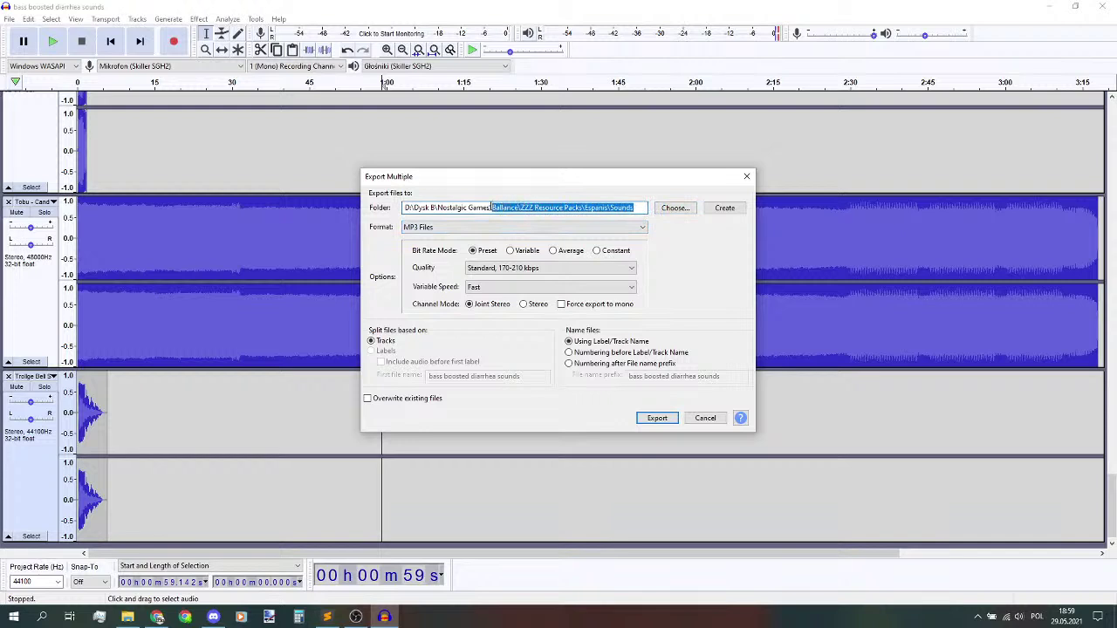
pyautogui.press('BackSpace')
pyautogui.write('Yes\\')
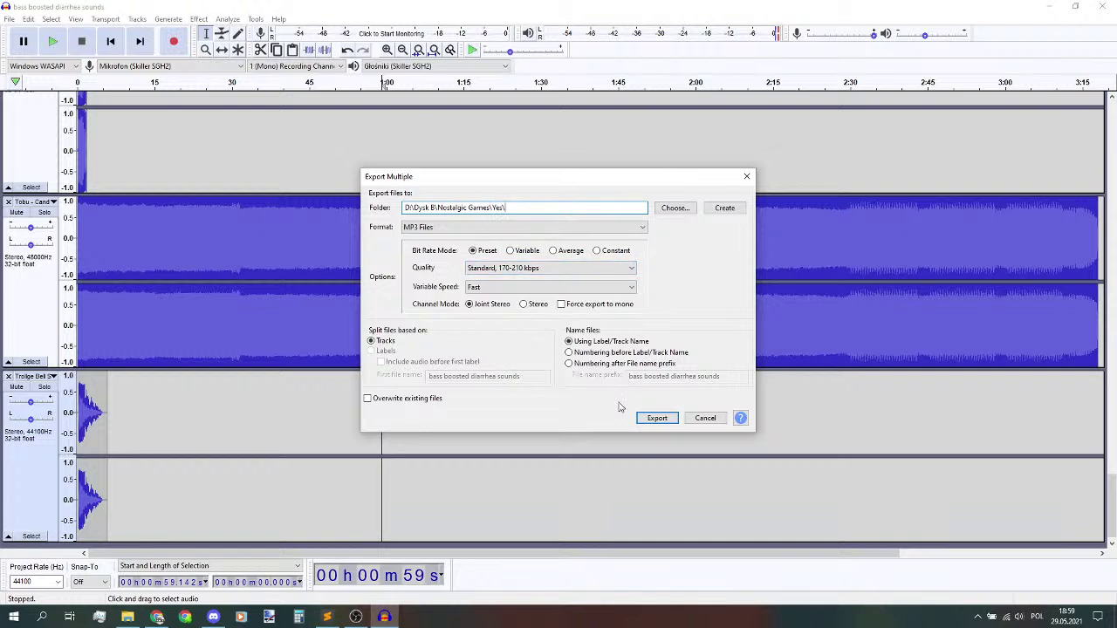
pyautogui.click(653, 422)
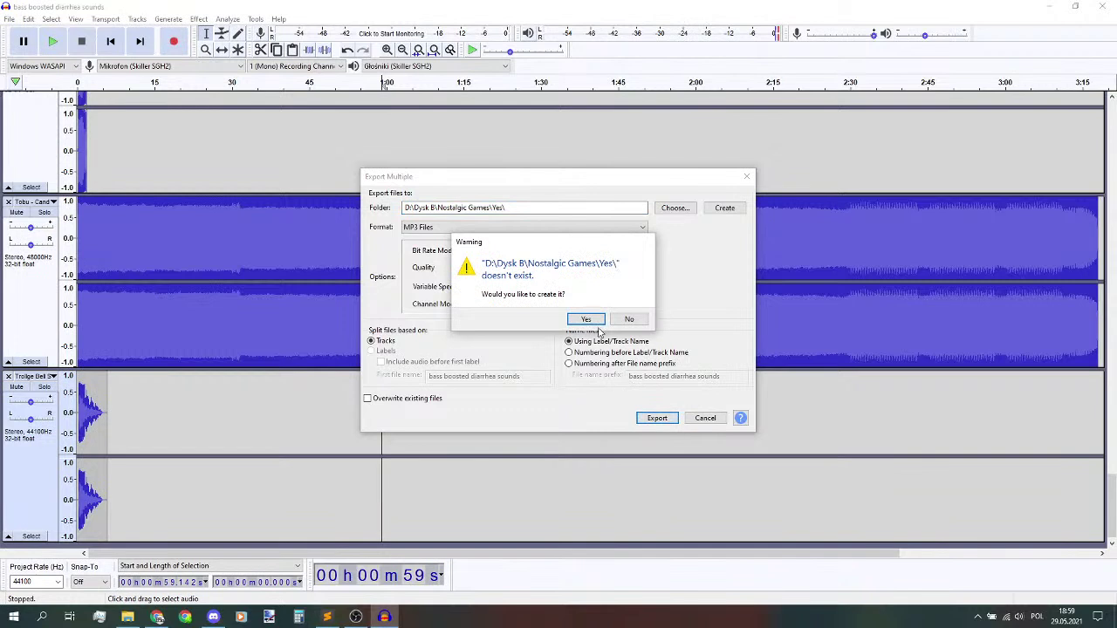
pyautogui.click(587, 320)
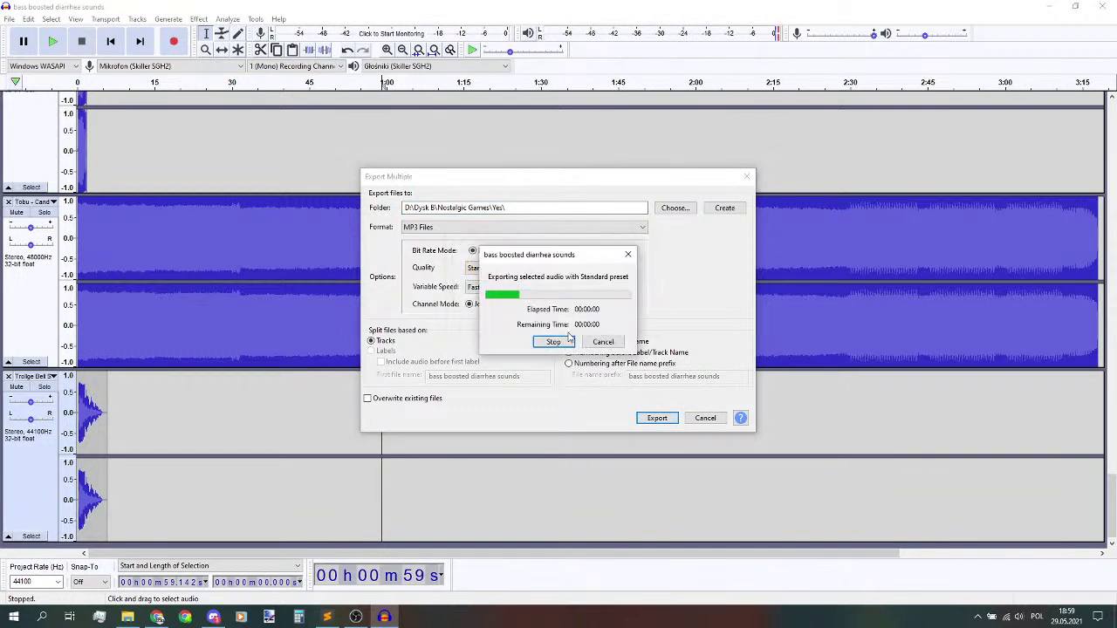
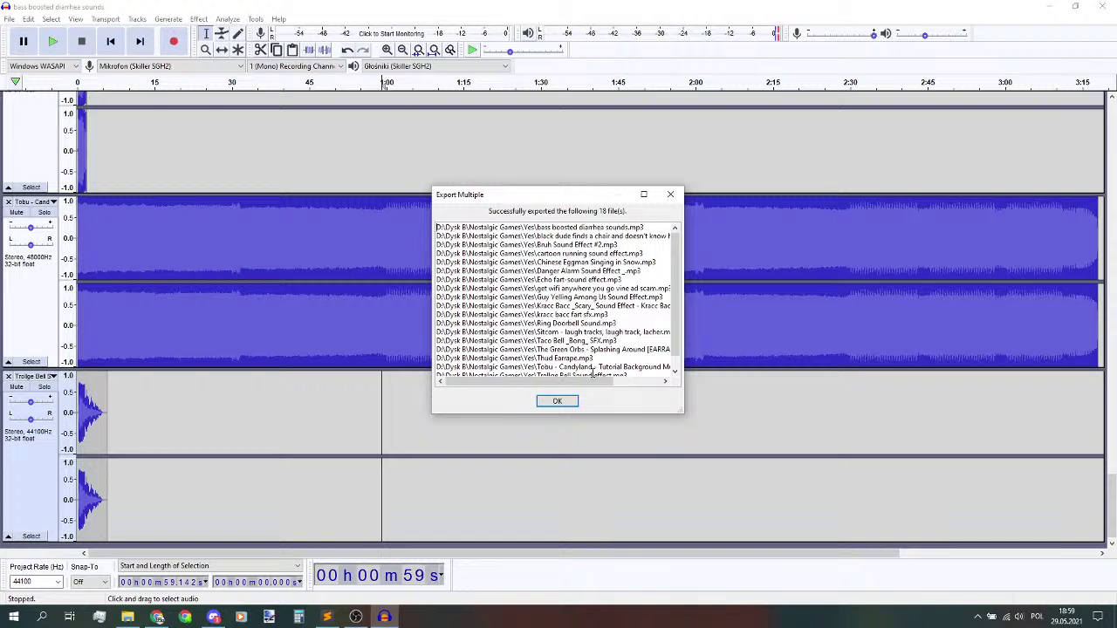
pyautogui.click(556, 400)
# - Close Audacity without saving the project and delete all the .m4a files from the Downloads folder
pyautogui.click(1102, 7)
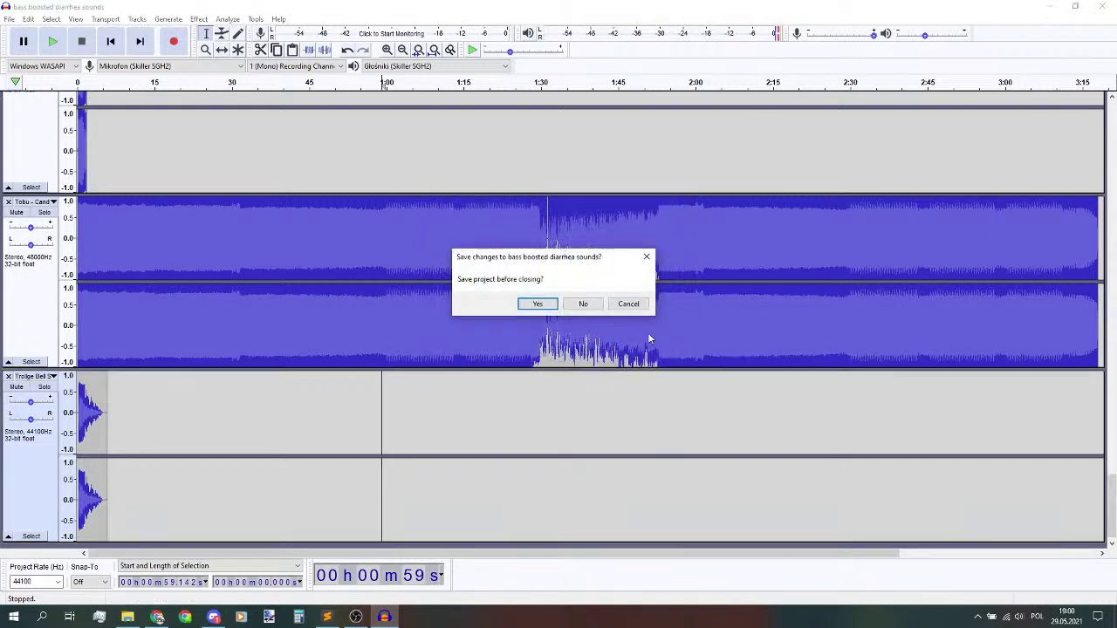
pyautogui.click(582, 304)
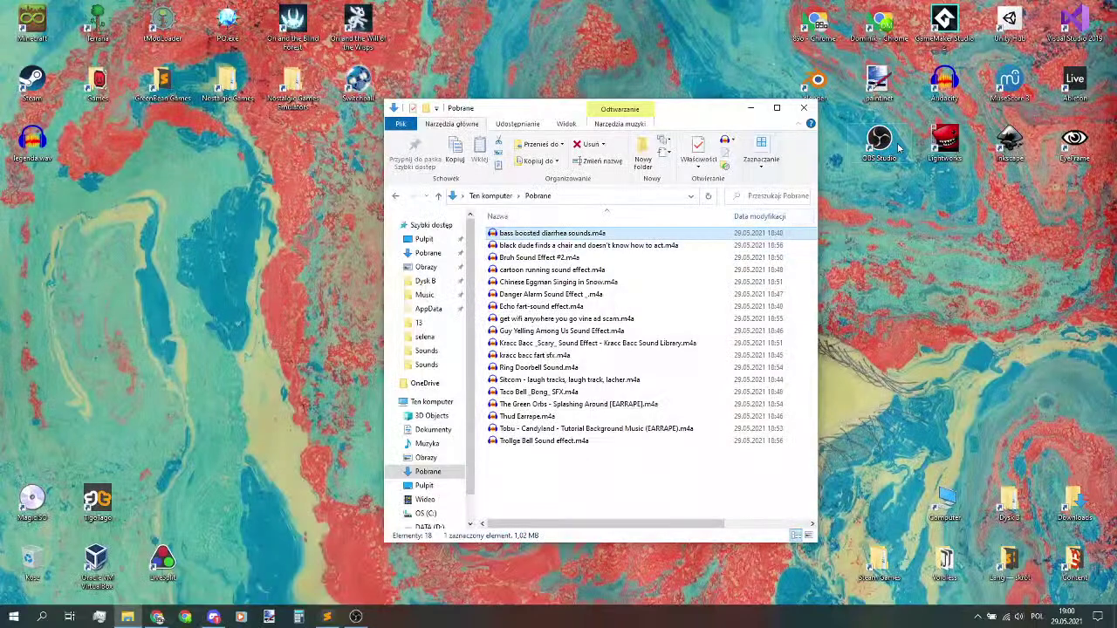
pyautogui.moveTo(661, 496); pyautogui.dragTo(661, 225)
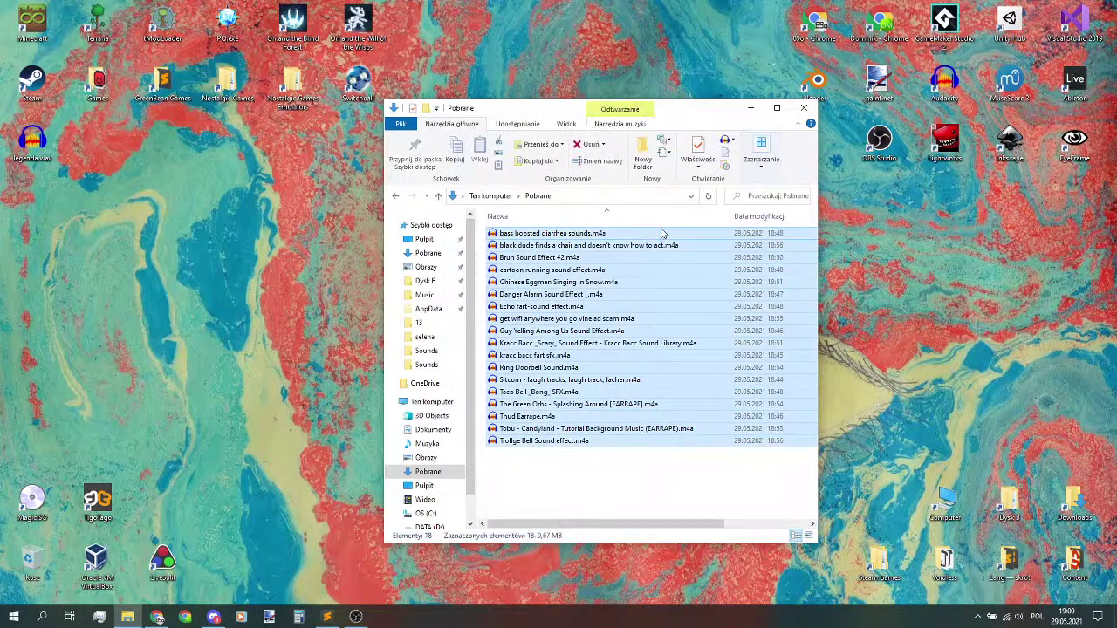
pyautogui.press('Delete')
pyautogui.click(806, 109)
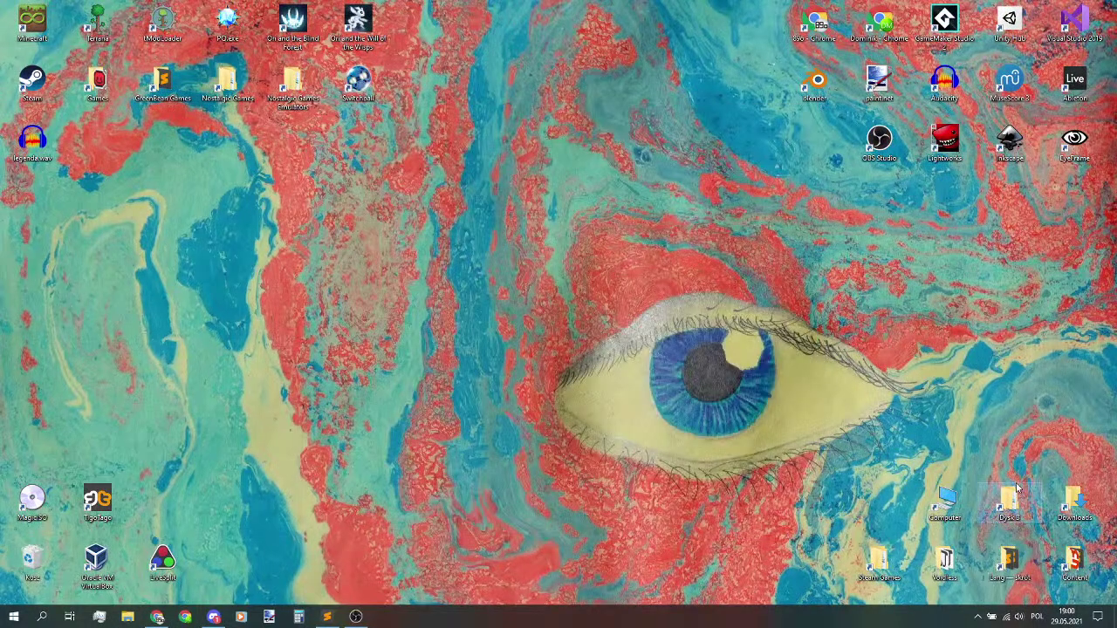
# - Launch SoundBoard.jar from the Soundboard folder in Dysk B\Programs and bring its window to the front
pyautogui.doubleClick(1015, 493)
pyautogui.doubleClick(586, 332)
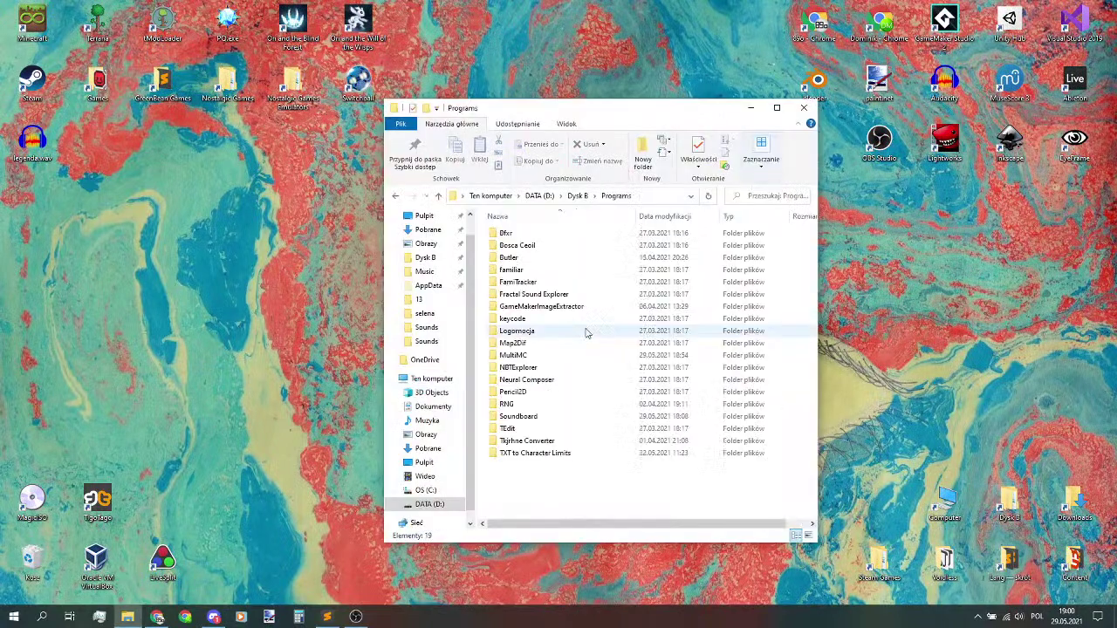
pyautogui.doubleClick(545, 416)
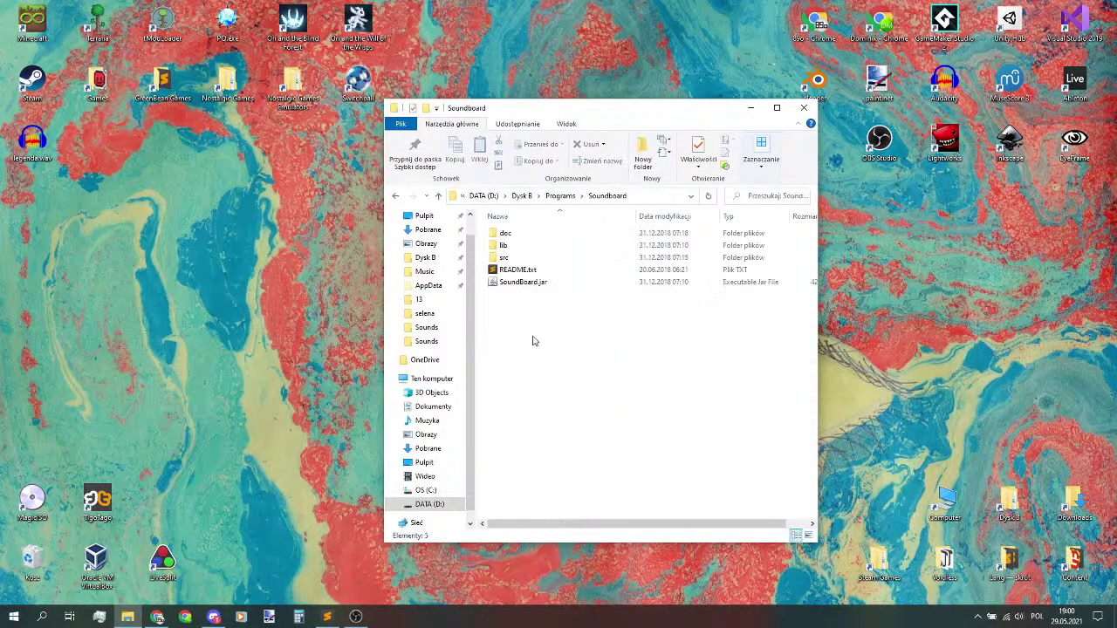
pyautogui.click(533, 283)
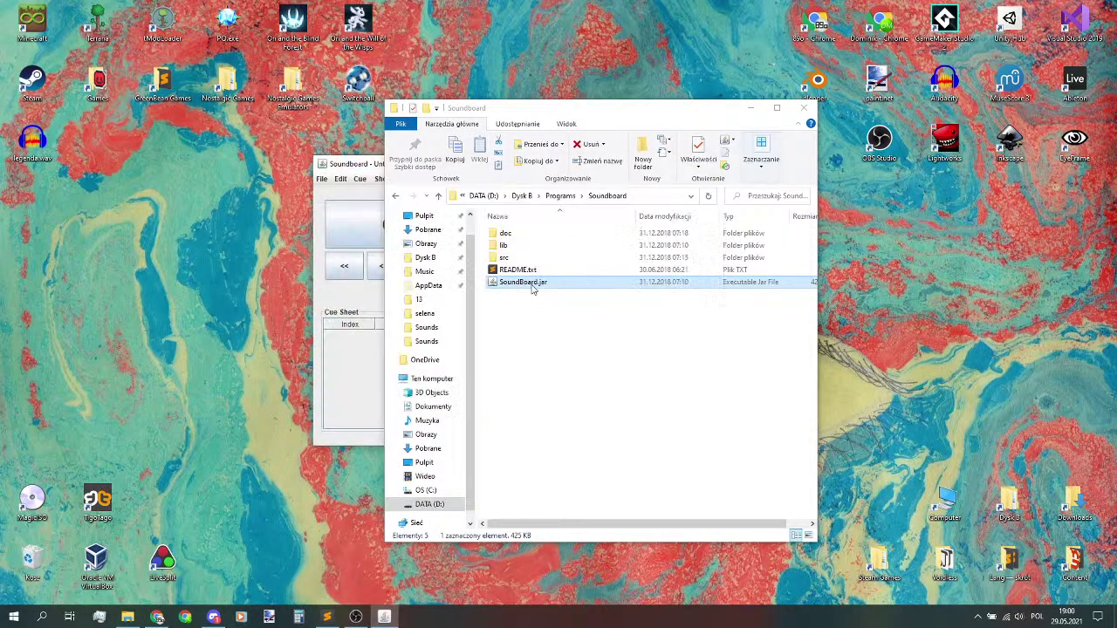
pyautogui.click(528, 319)
pyautogui.click(365, 302)
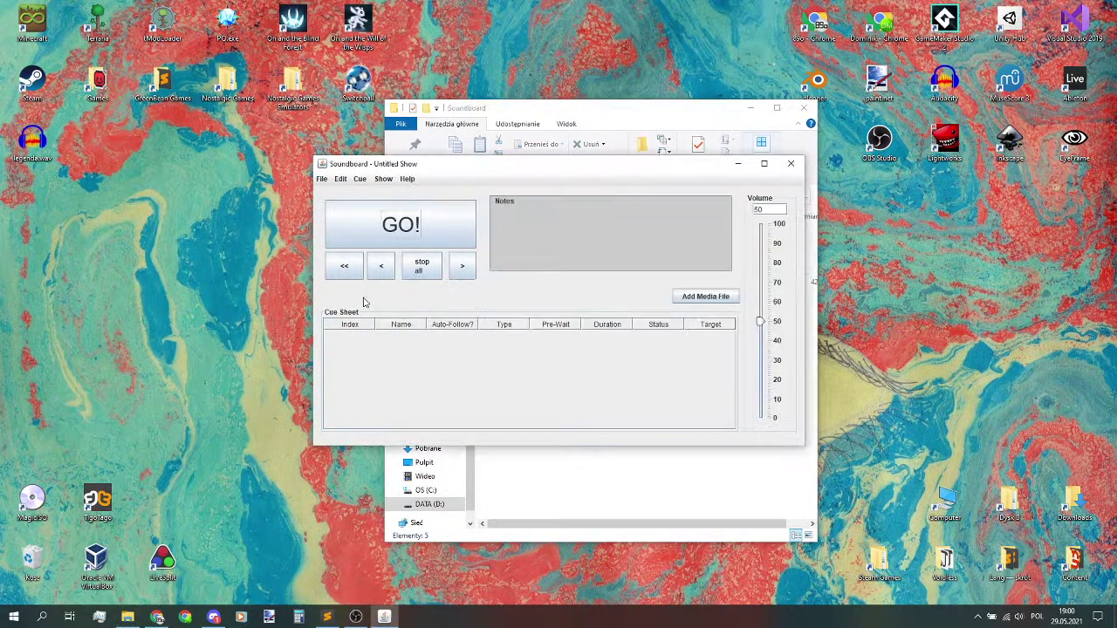
# - Try to add a media file to the empty cue sheet and look through the program's commands for another way
pyautogui.click(714, 298)
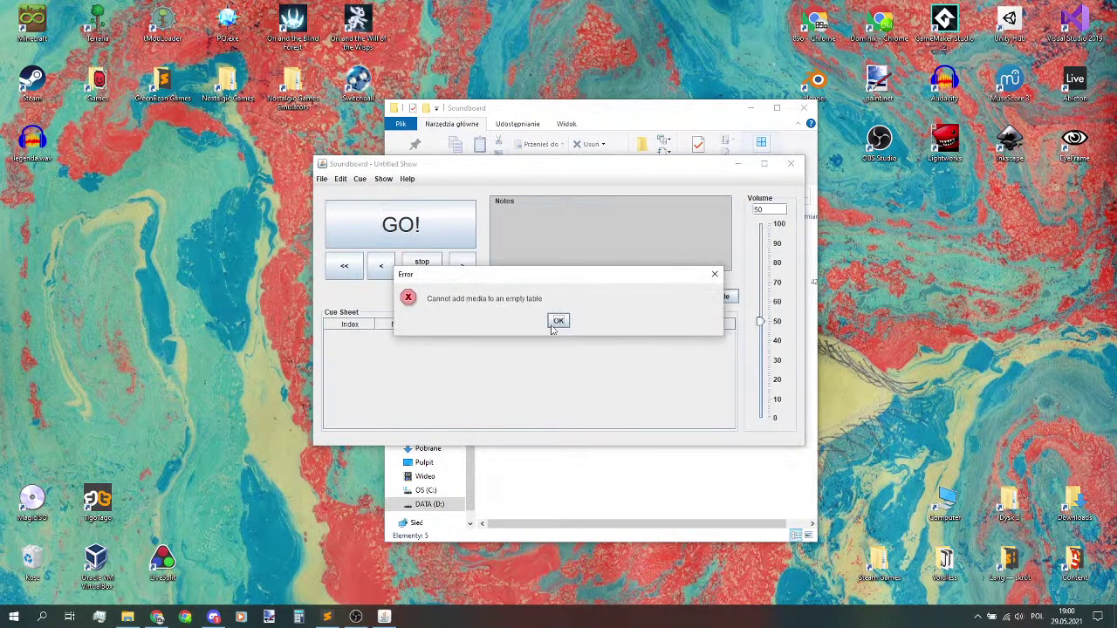
pyautogui.click(558, 322)
pyautogui.click(321, 179)
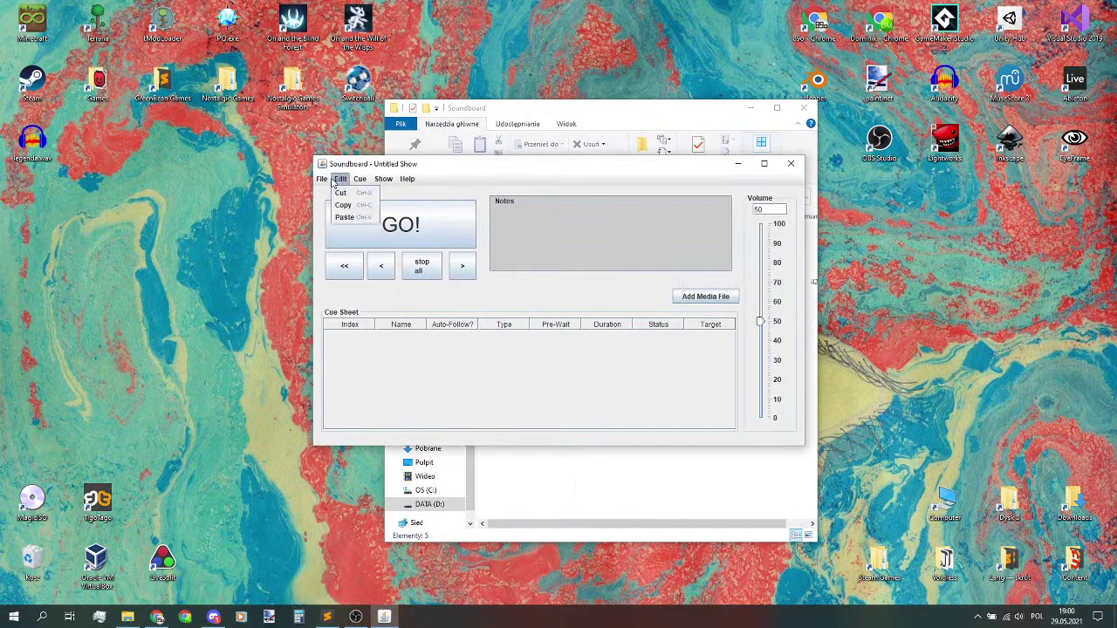
pyautogui.moveTo(360, 180)
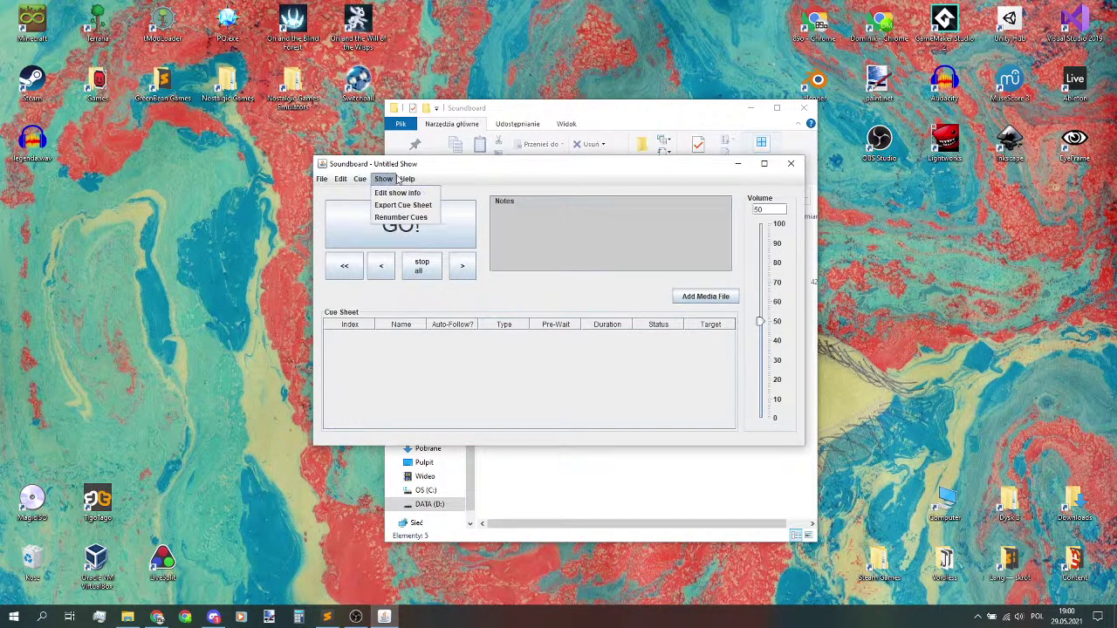
pyautogui.click(404, 179)
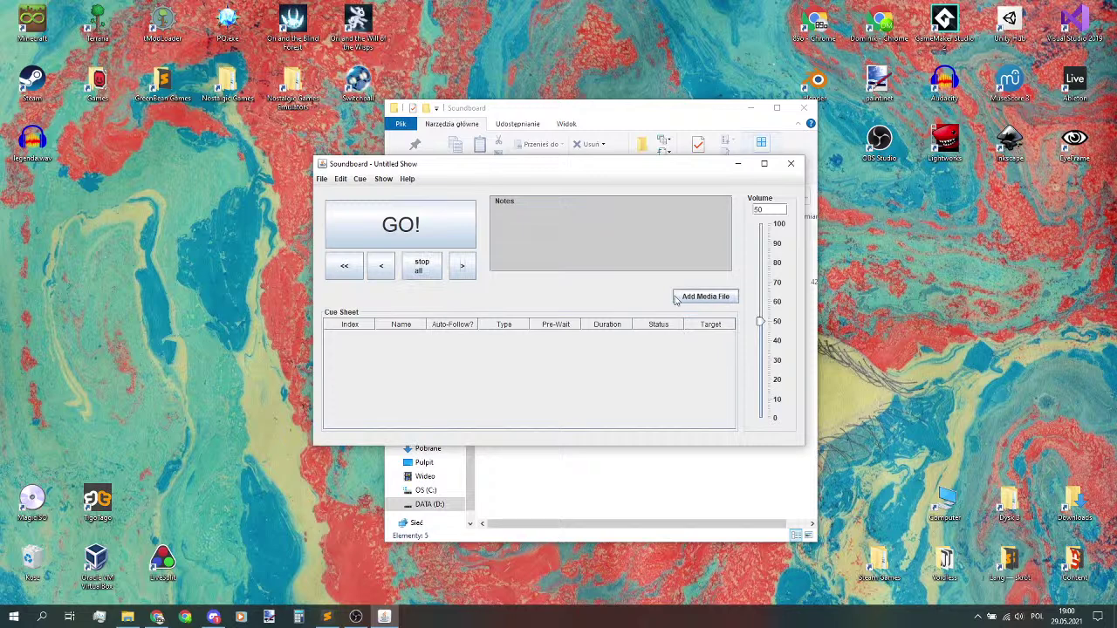
pyautogui.click(357, 210)
pyautogui.click(322, 179)
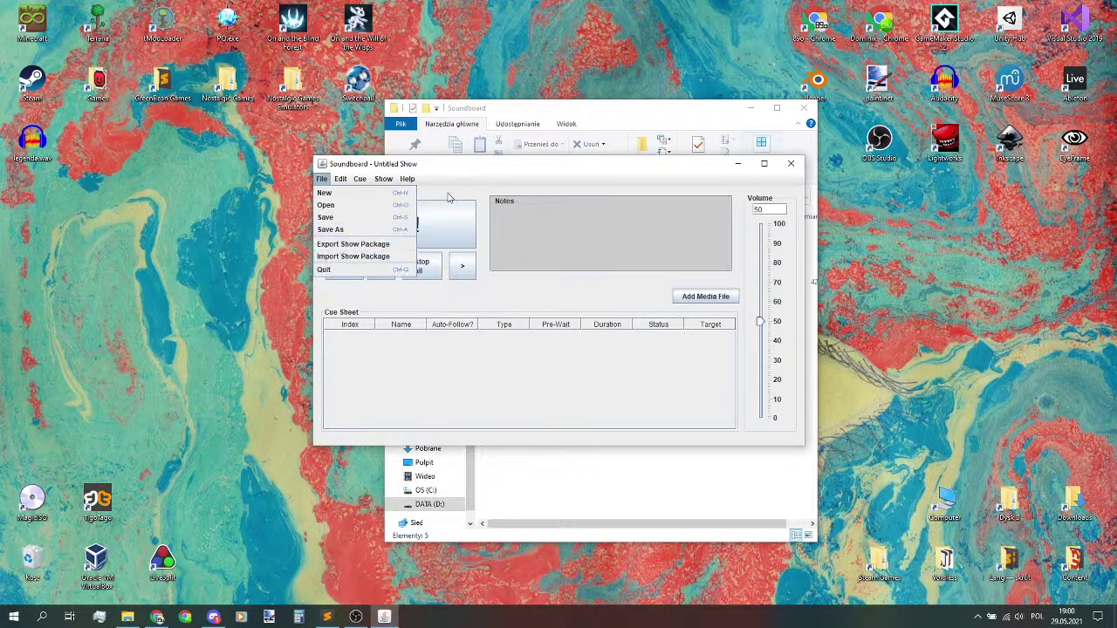
pyautogui.click(321, 179)
# - Open the show info of the untitled show and accept it without entering anything
pyautogui.click(388, 179)
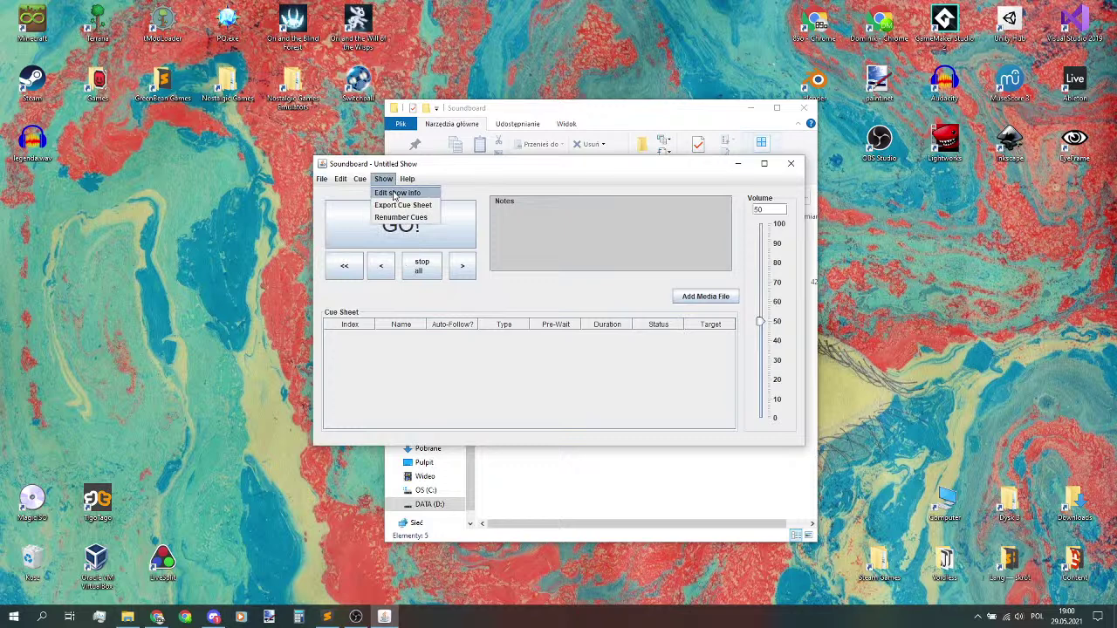
pyautogui.click(397, 193)
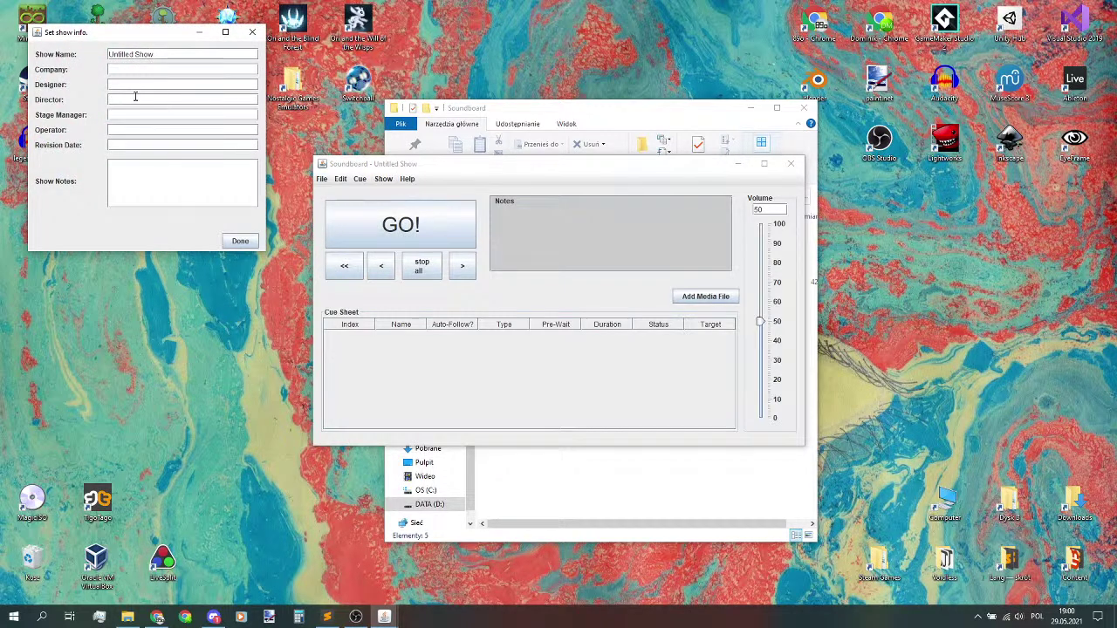
pyautogui.click(240, 241)
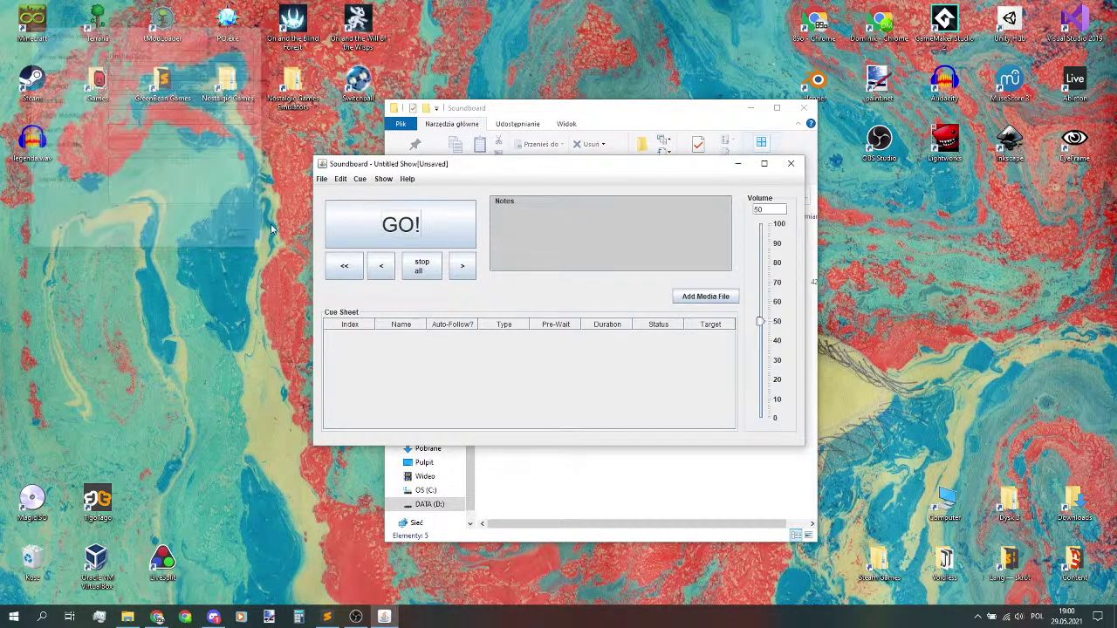
# - Try again to add a media file to the untitled show, and close the Soundboard program
pyautogui.click(382, 178)
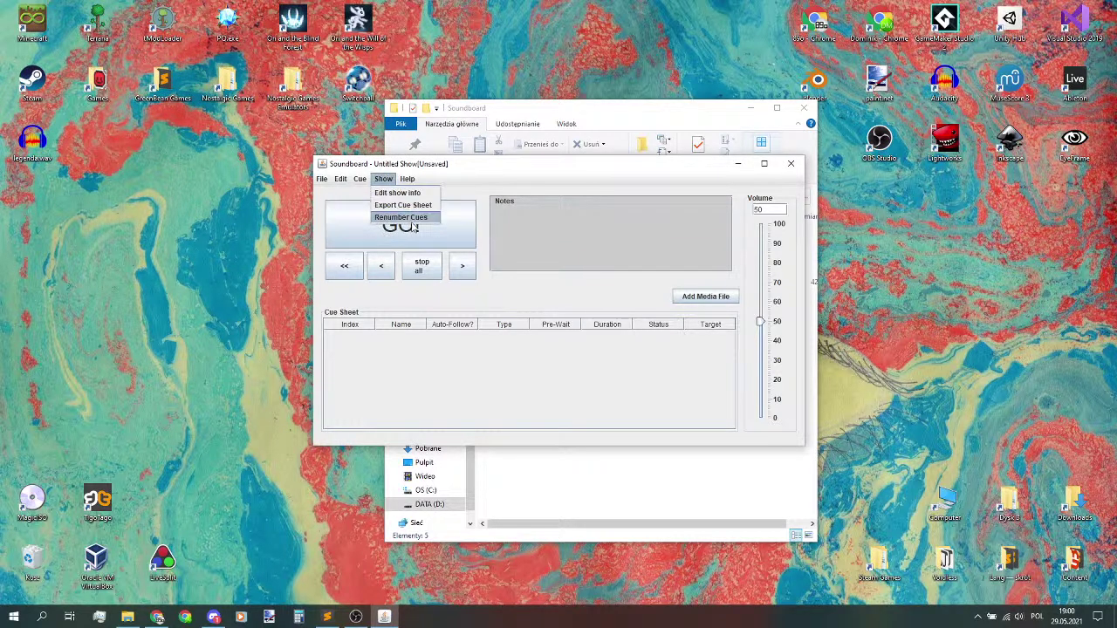
pyautogui.click(721, 299)
pyautogui.click(714, 272)
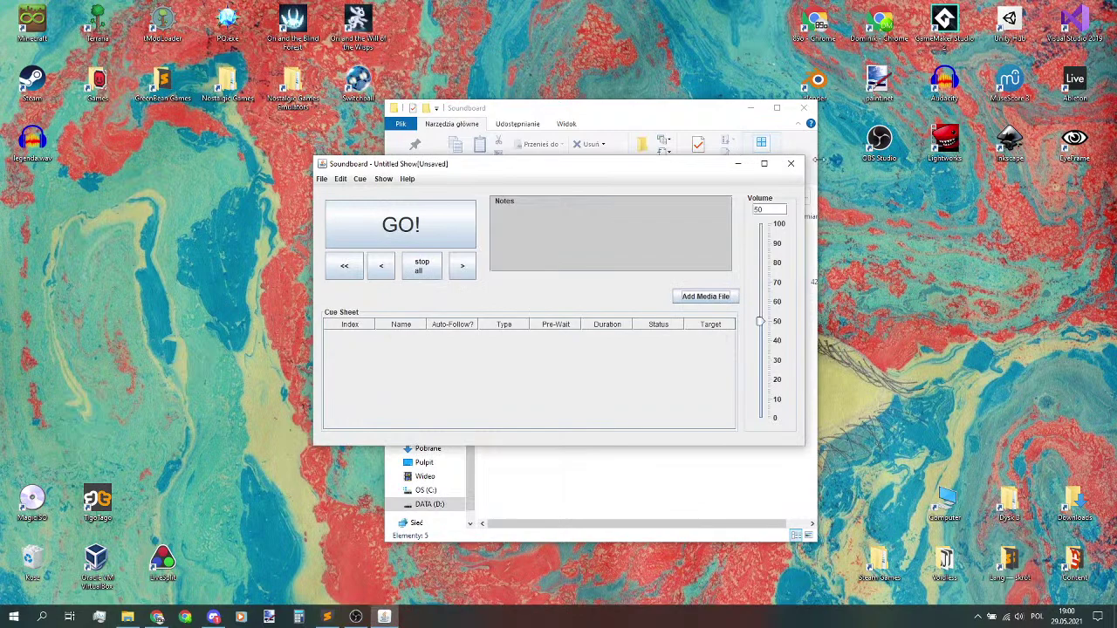
pyautogui.click(790, 164)
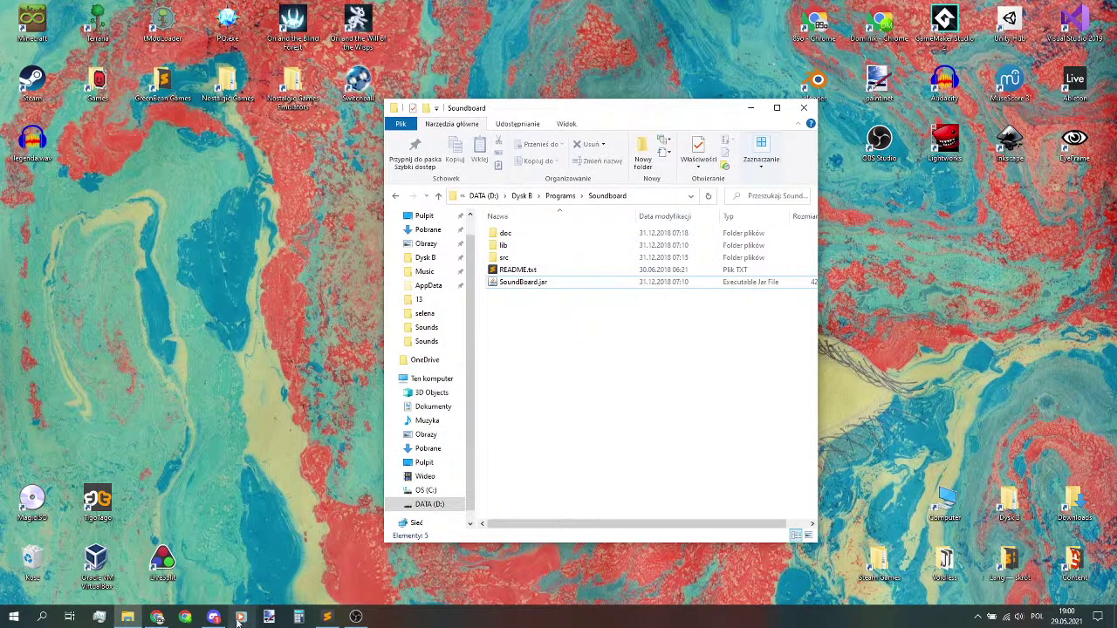
# - Switch to Chrome and search YouTube for "how to make a custom soundboard"
pyautogui.click(157, 617)
pyautogui.click(216, 616)
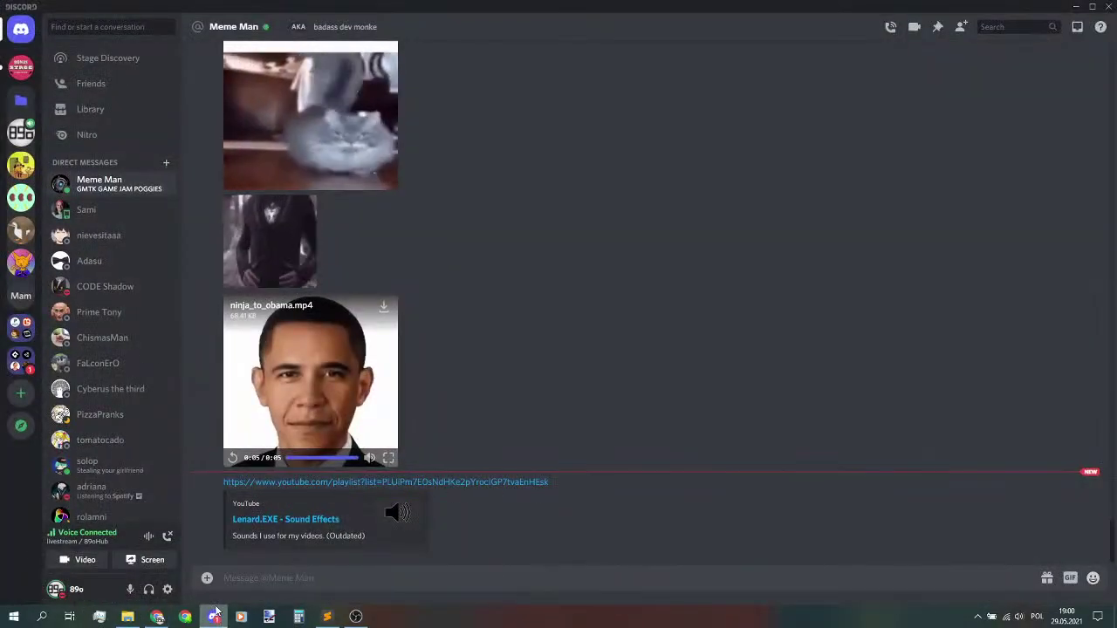
pyautogui.click(217, 619)
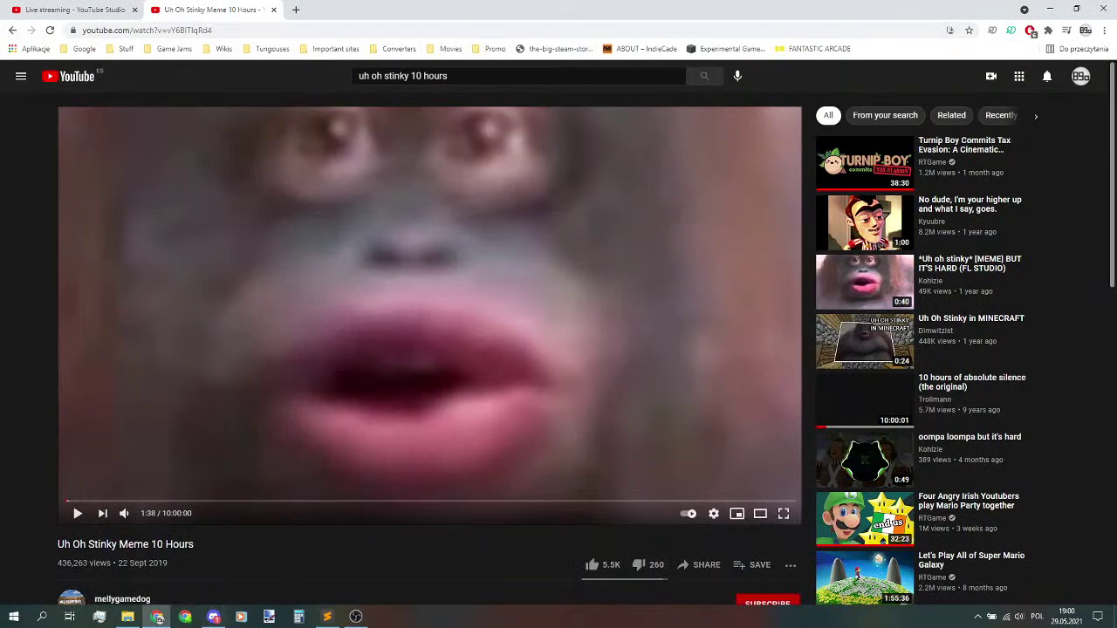
pyautogui.write('/how to ')
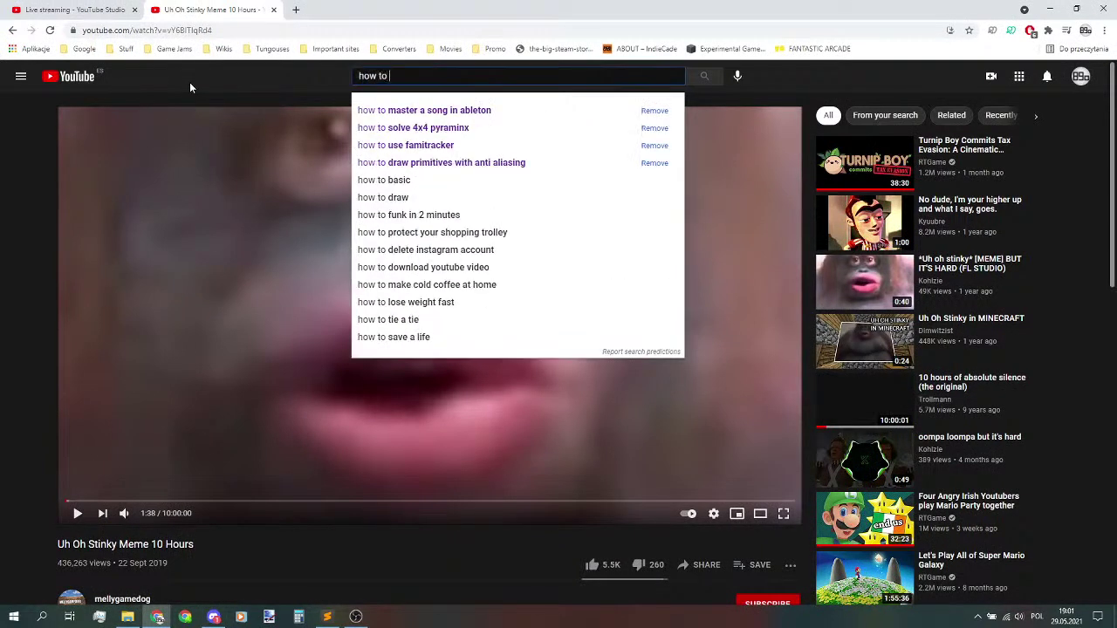
pyautogui.write('make a custom ')
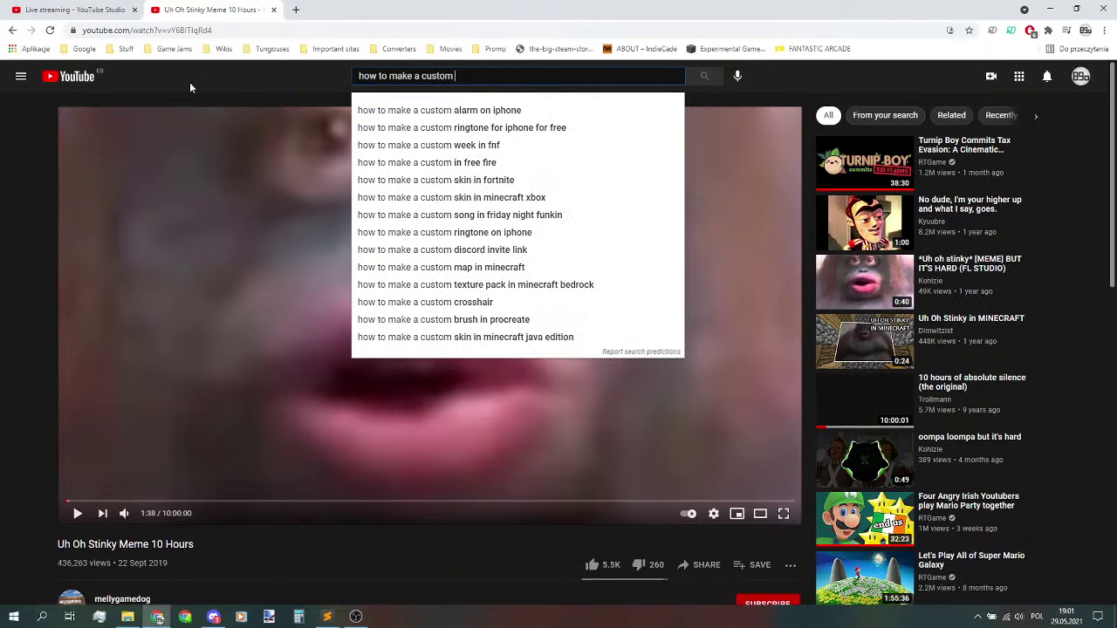
pyautogui.write('sound')
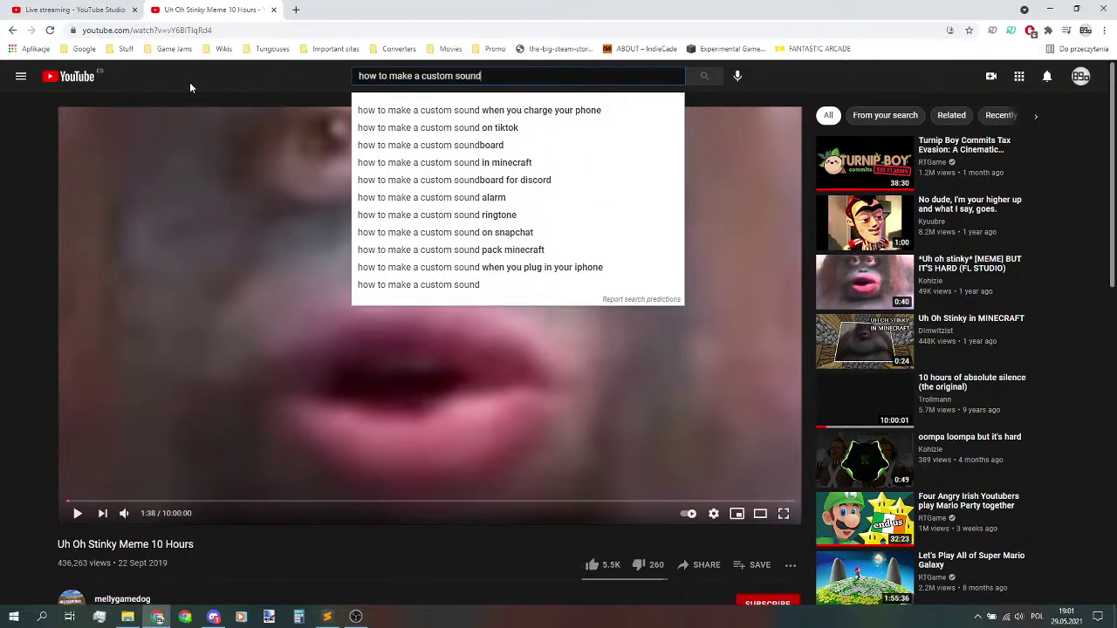
pyautogui.write('board')
pyautogui.press('Return')
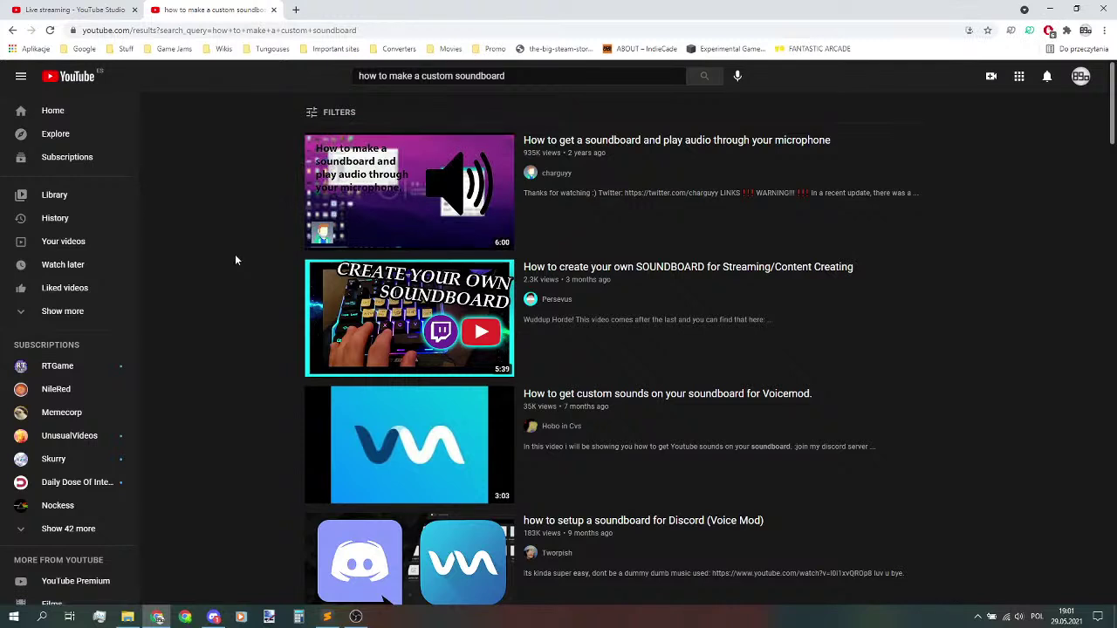
# - Search the web for "custom soundboard" and look over the results for suitable soundboard software
pyautogui.click(278, 30)
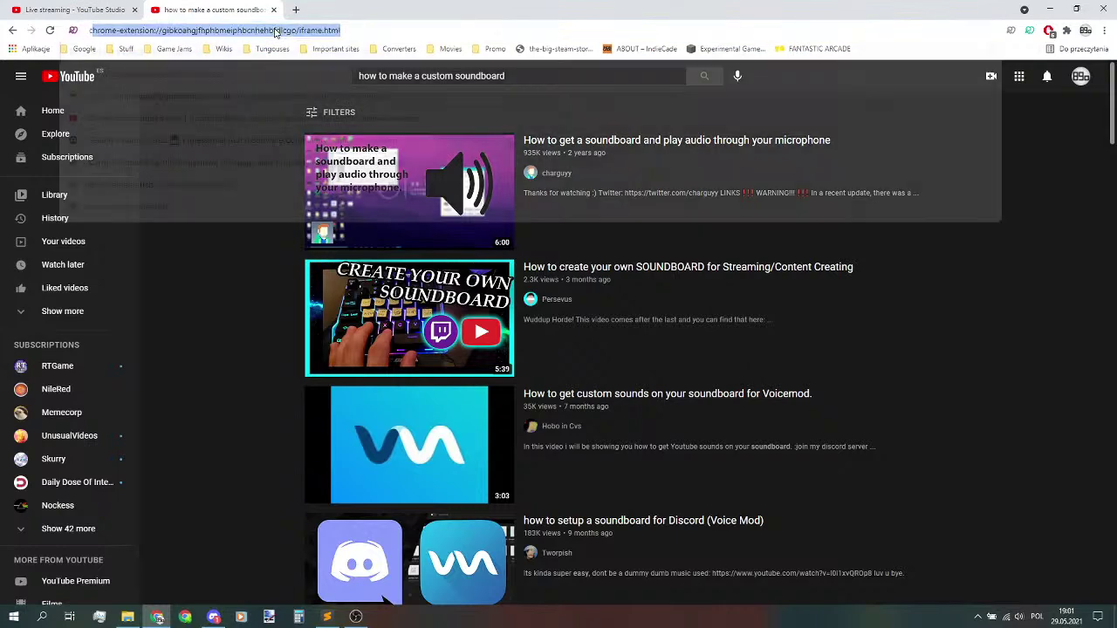
pyautogui.write('custom sou')
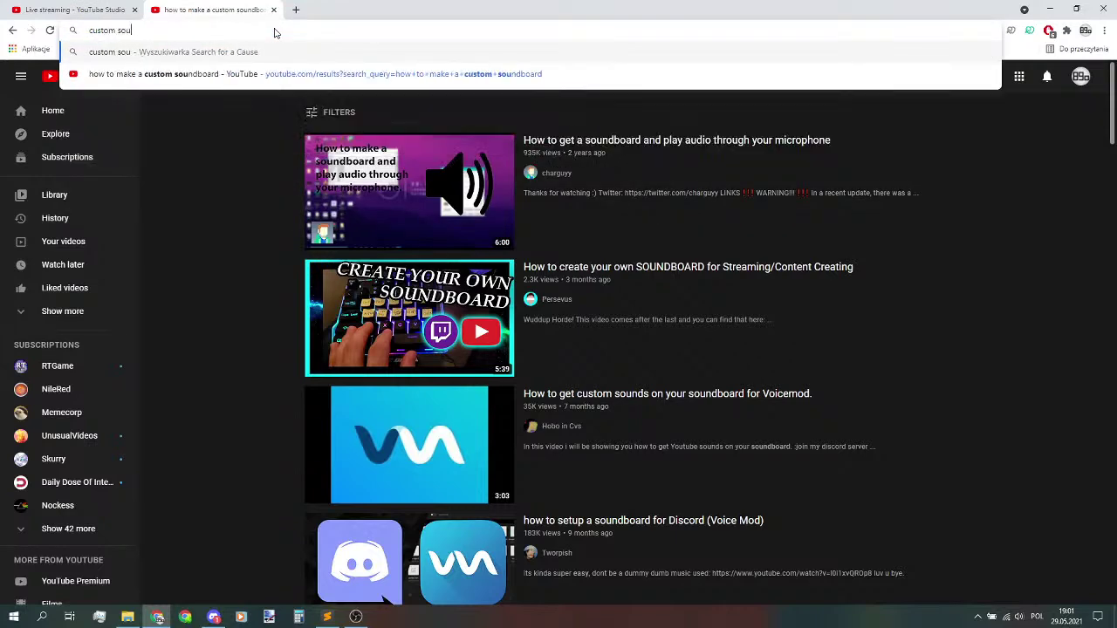
pyautogui.write('ndboard')
pyautogui.press('Return')
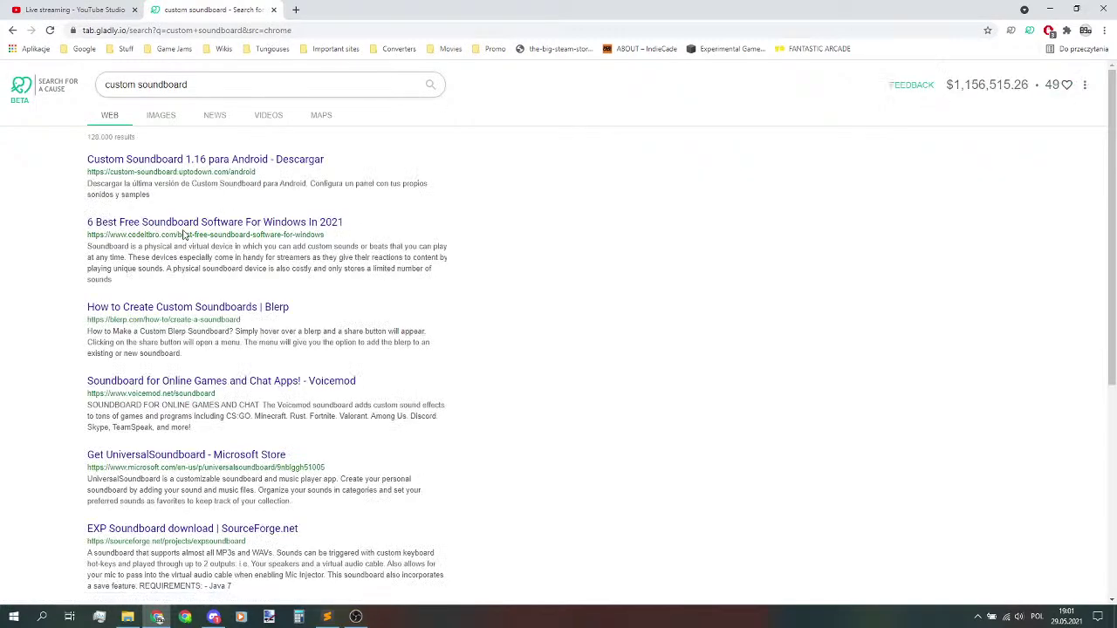
pyautogui.scroll(-1, 218, 499)
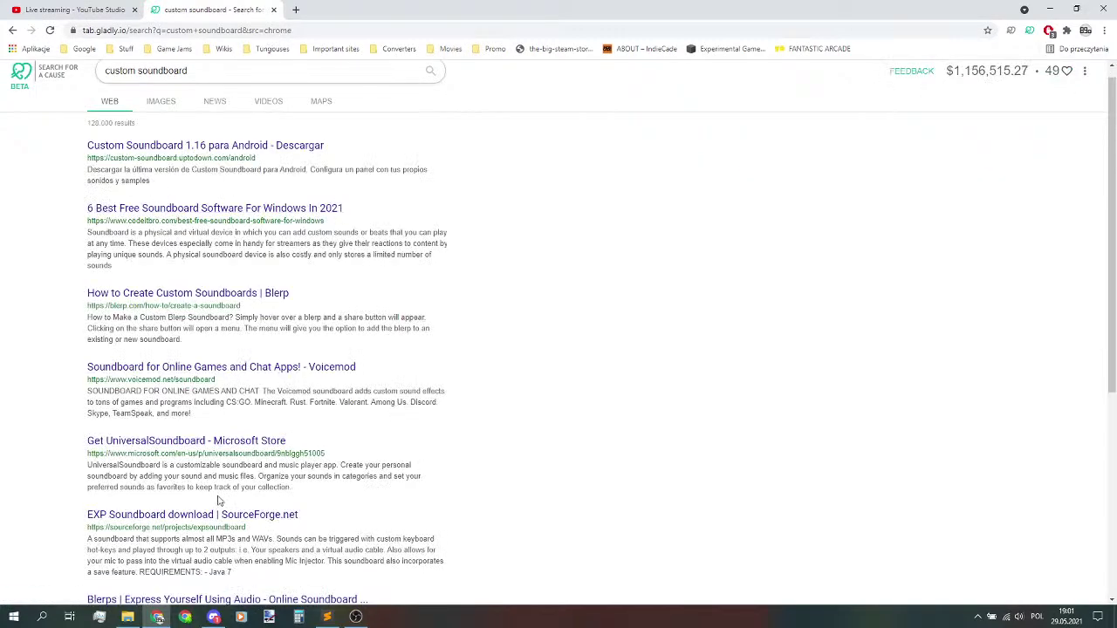
pyautogui.scroll(1, 218, 489)
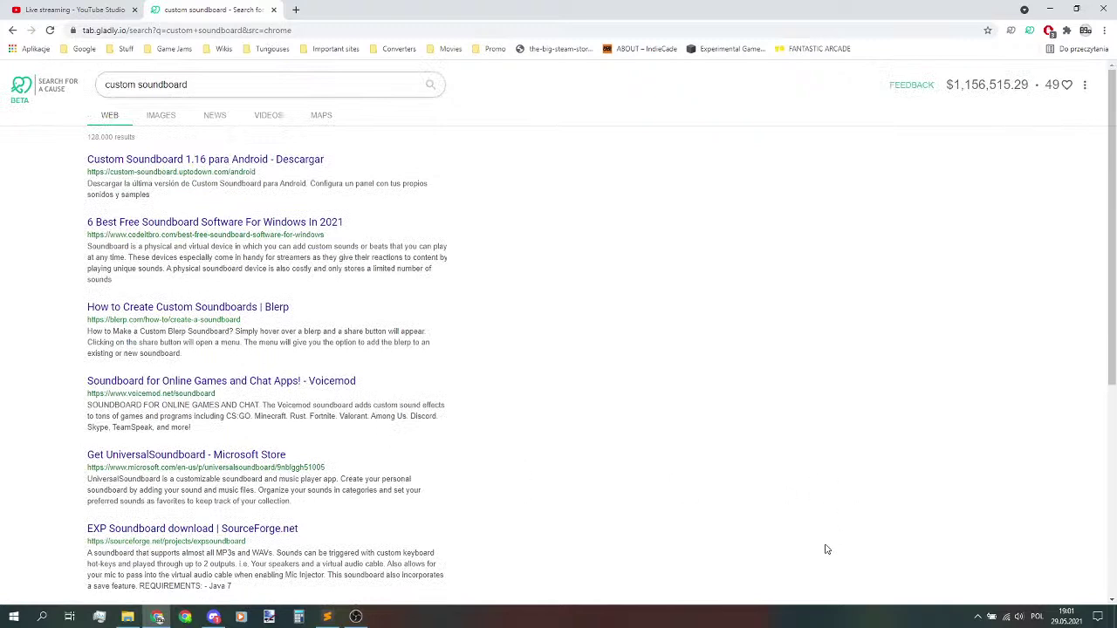
pyautogui.click(214, 617)
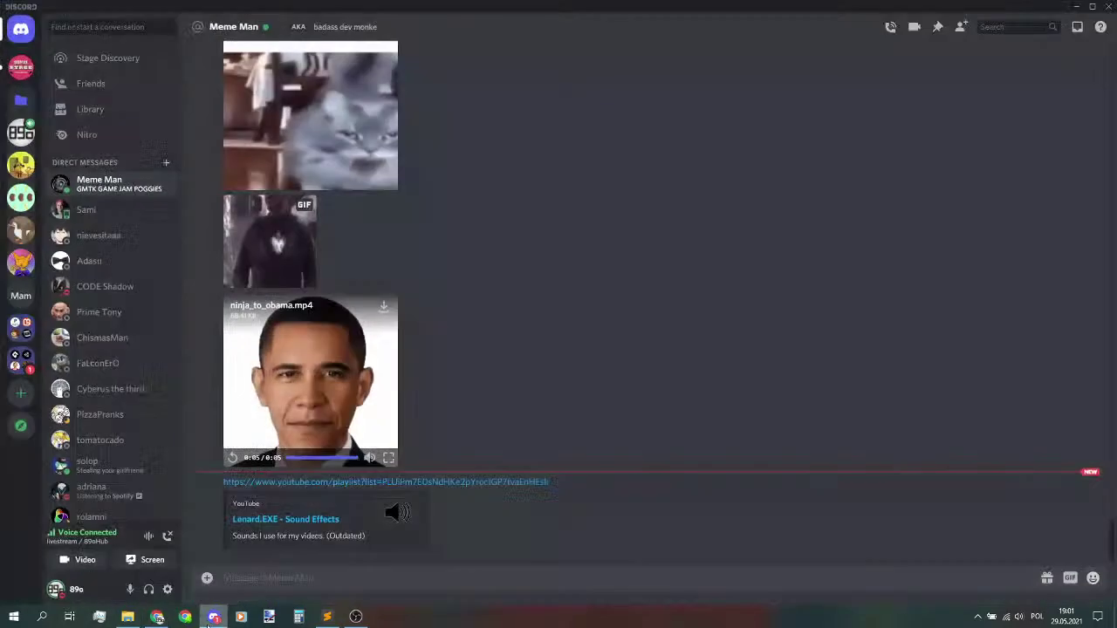
pyautogui.click(21, 358)
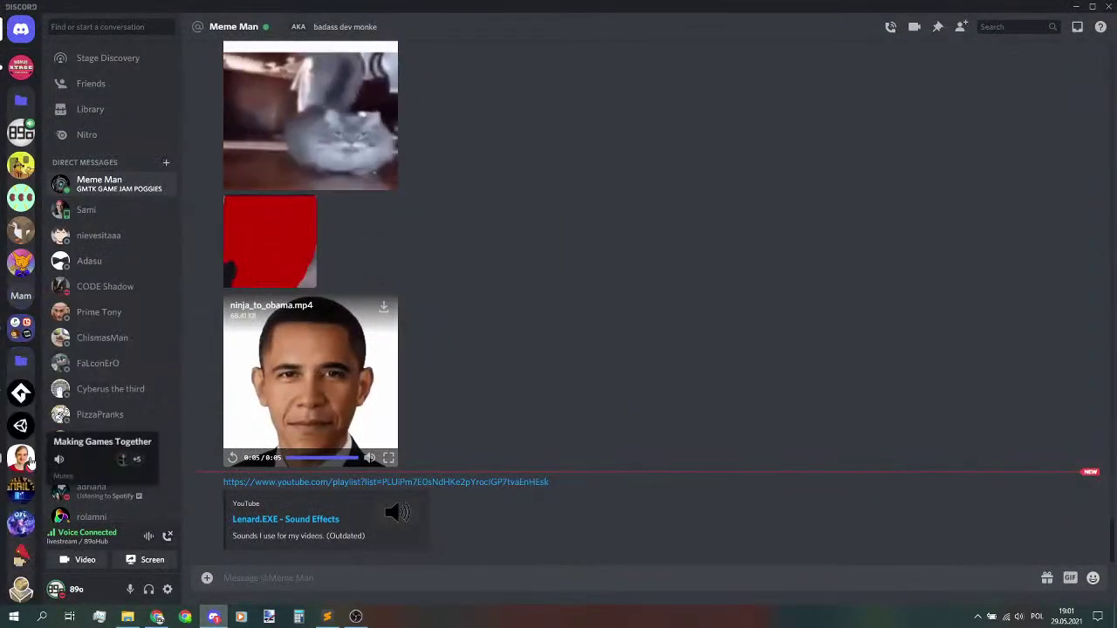
pyautogui.click(157, 616)
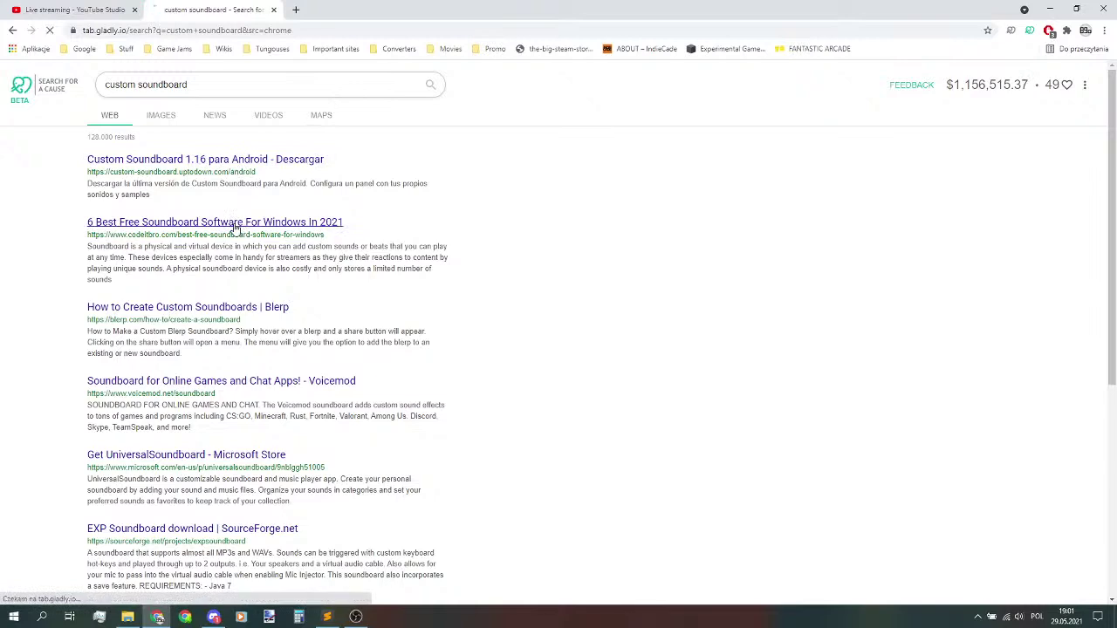
# - Open the article "6 Best Free Soundboard Software For Windows In 2021", decline its notifications and read down to the EXP Soundboard section
pyautogui.click(262, 226)
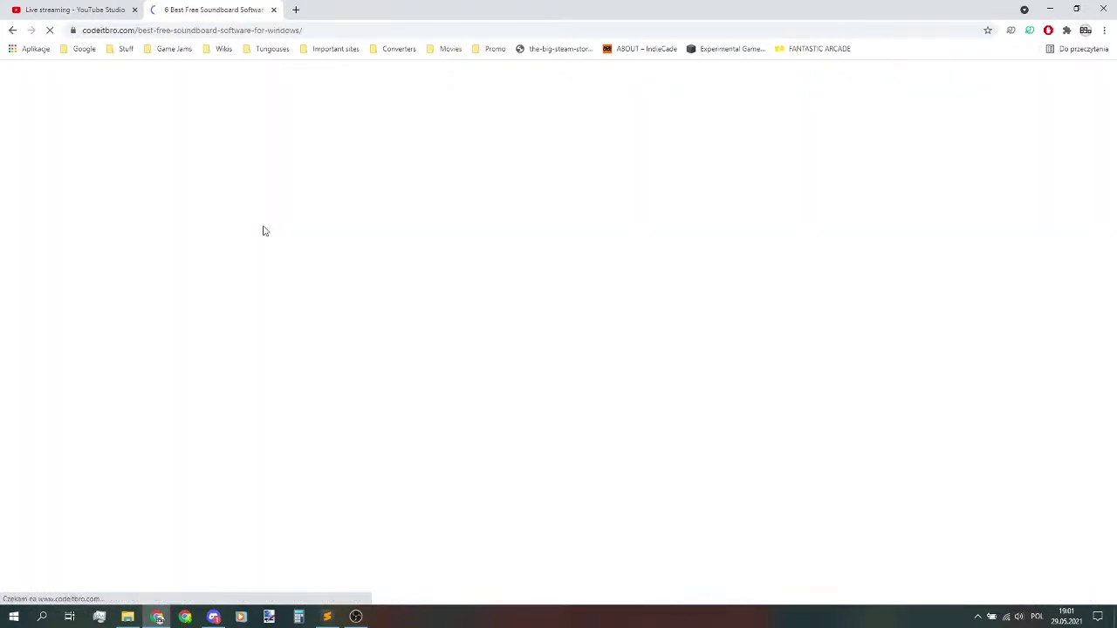
pyautogui.scroll(-3, 416, 256)
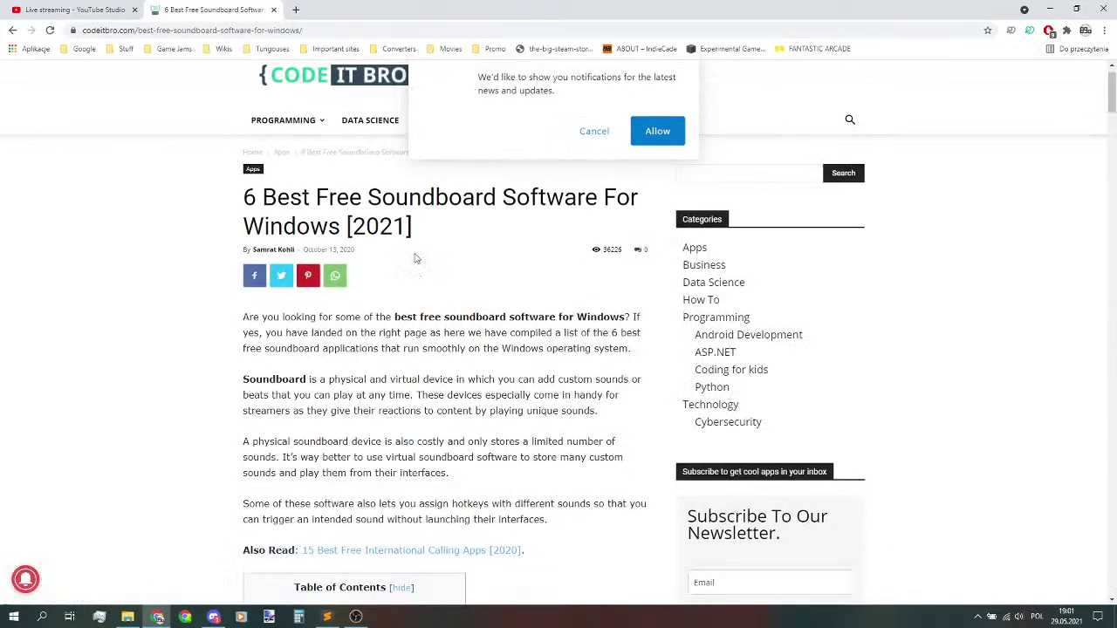
pyautogui.click(591, 138)
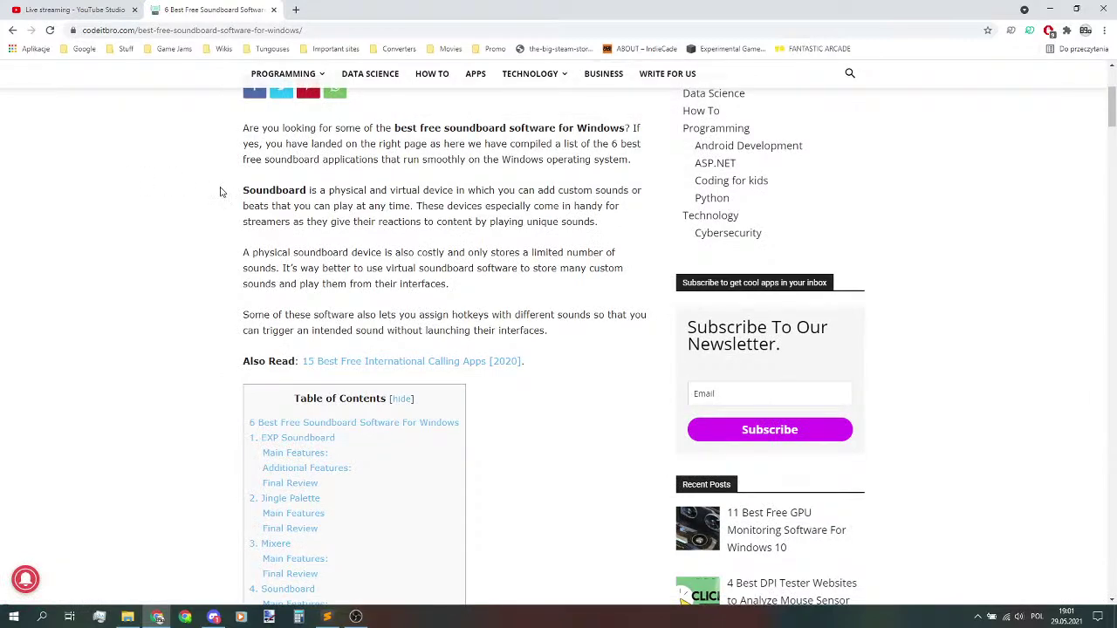
pyautogui.scroll(-8, 221, 224)
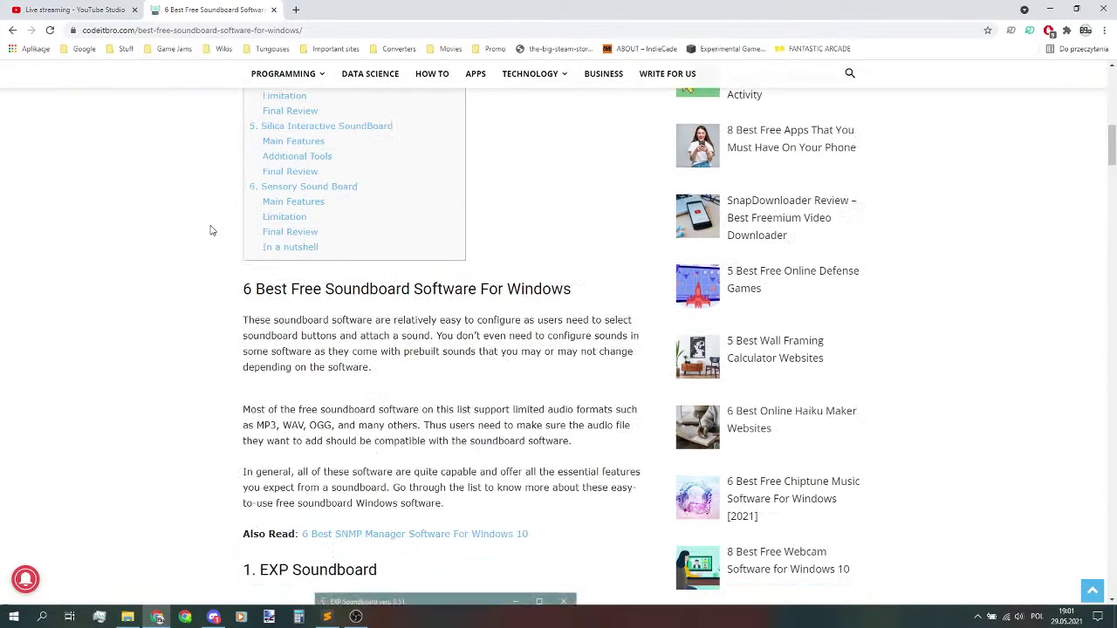
pyautogui.scroll(-3, 207, 230)
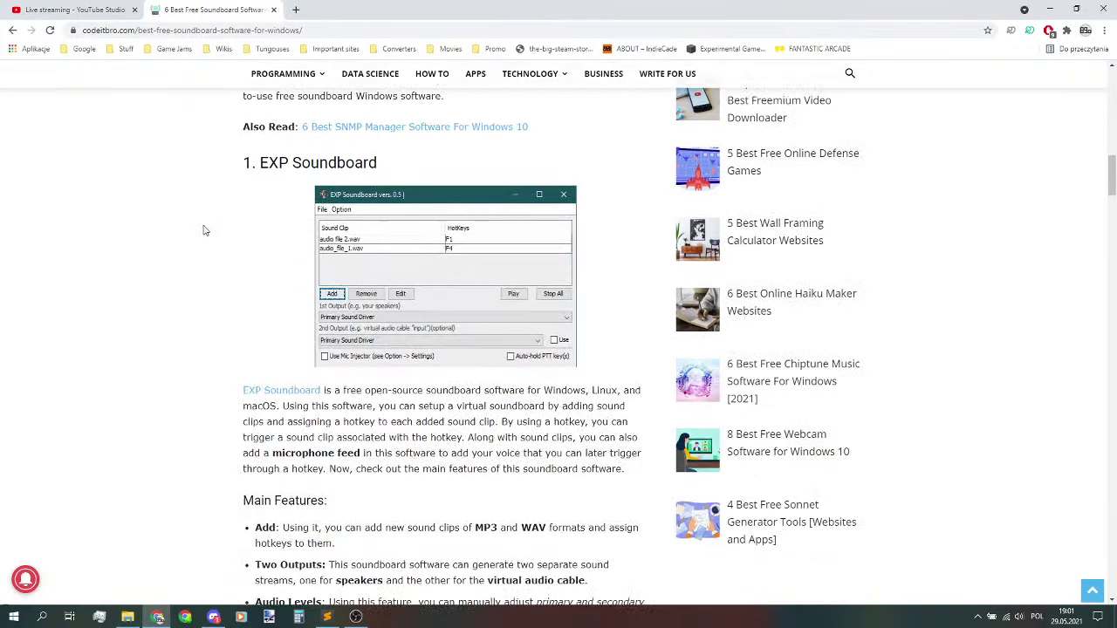
# - Search the web for "exp soundboard download" and start downloading EXP Soundboard from its SourceForge project page
pyautogui.click(251, 35)
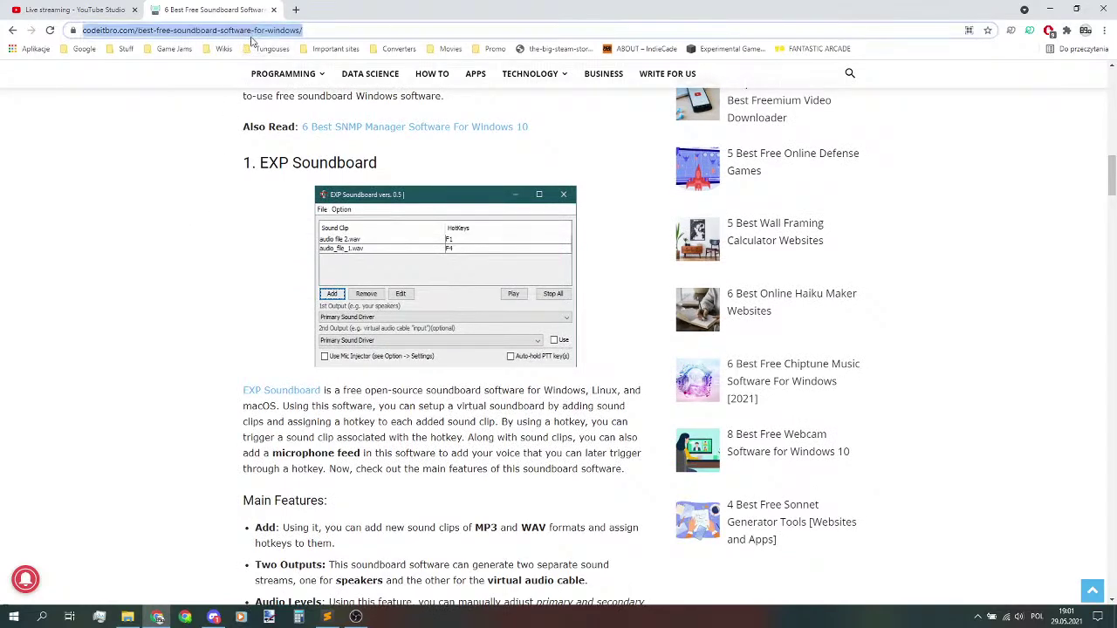
pyautogui.write('exp sound')
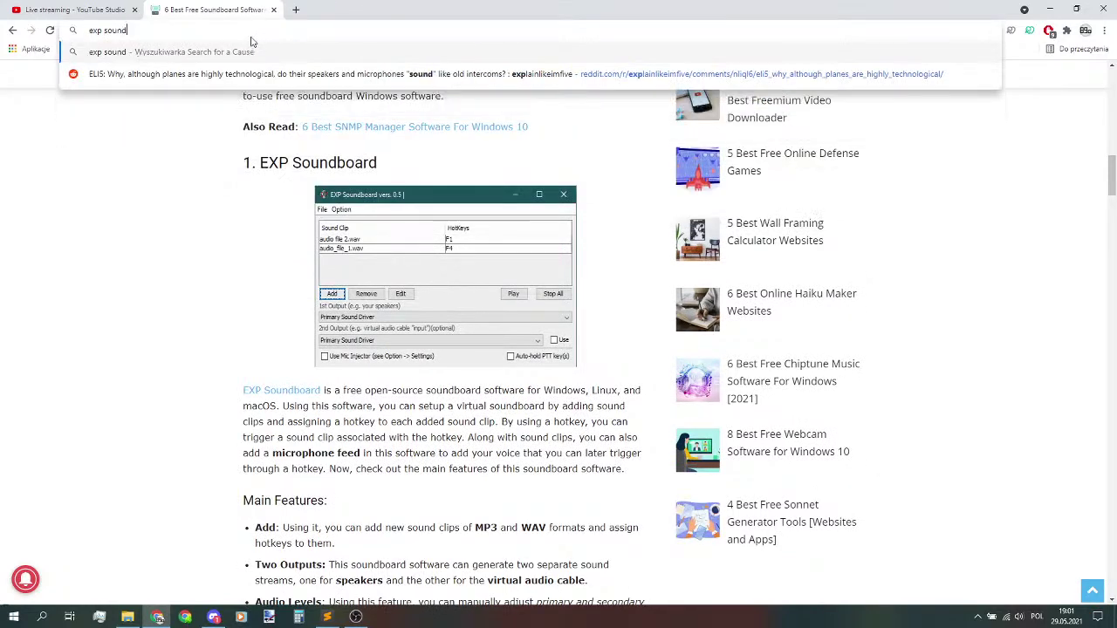
pyautogui.write('board download')
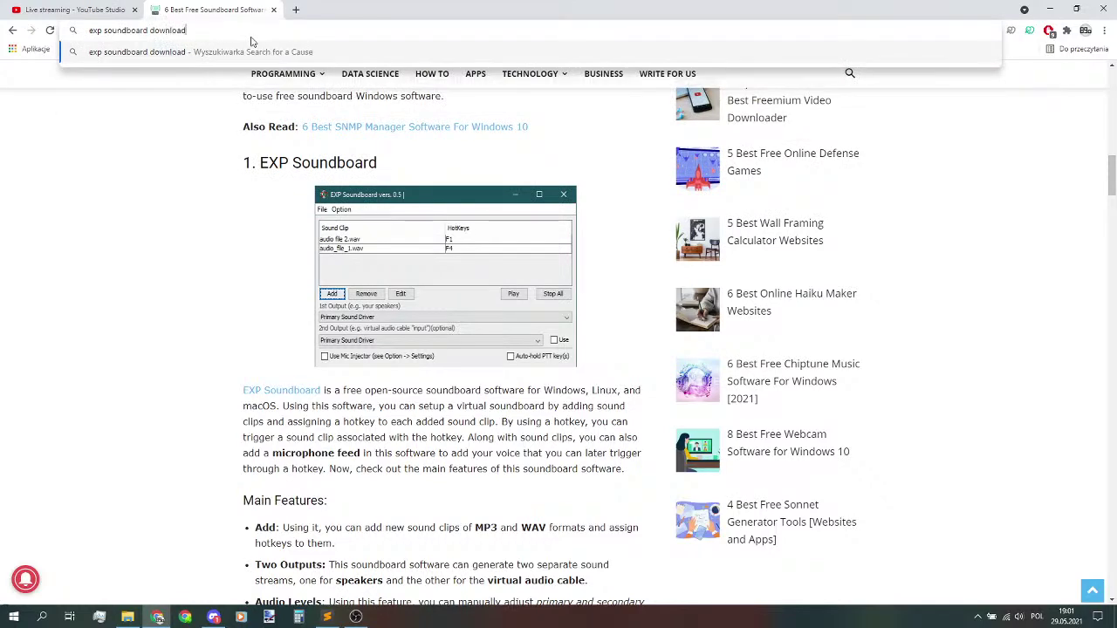
pyautogui.press('Return')
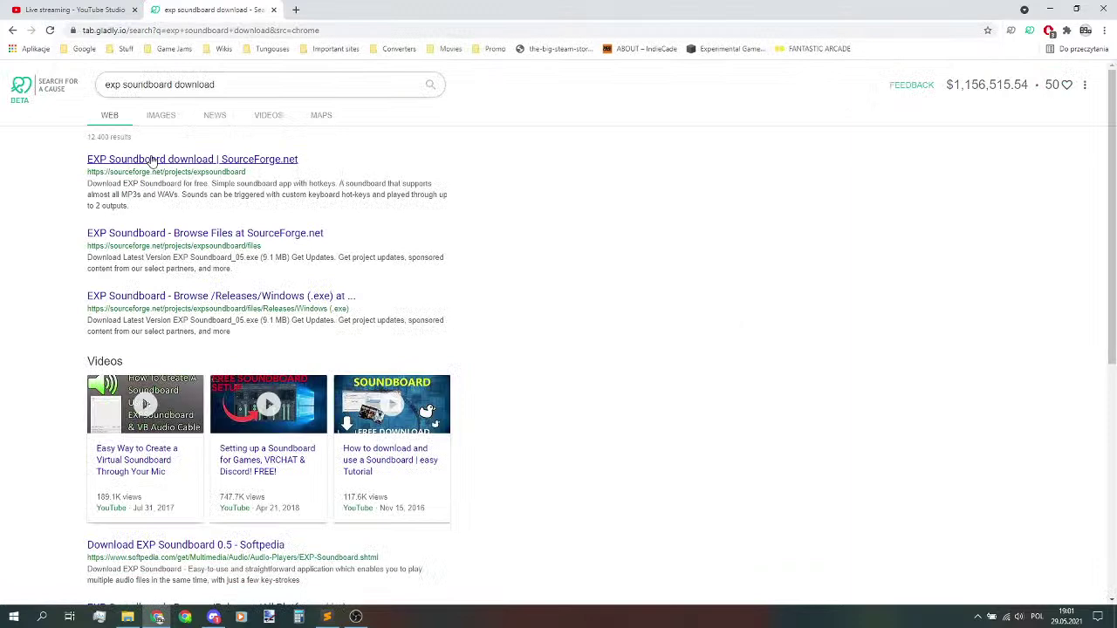
pyautogui.click(152, 160)
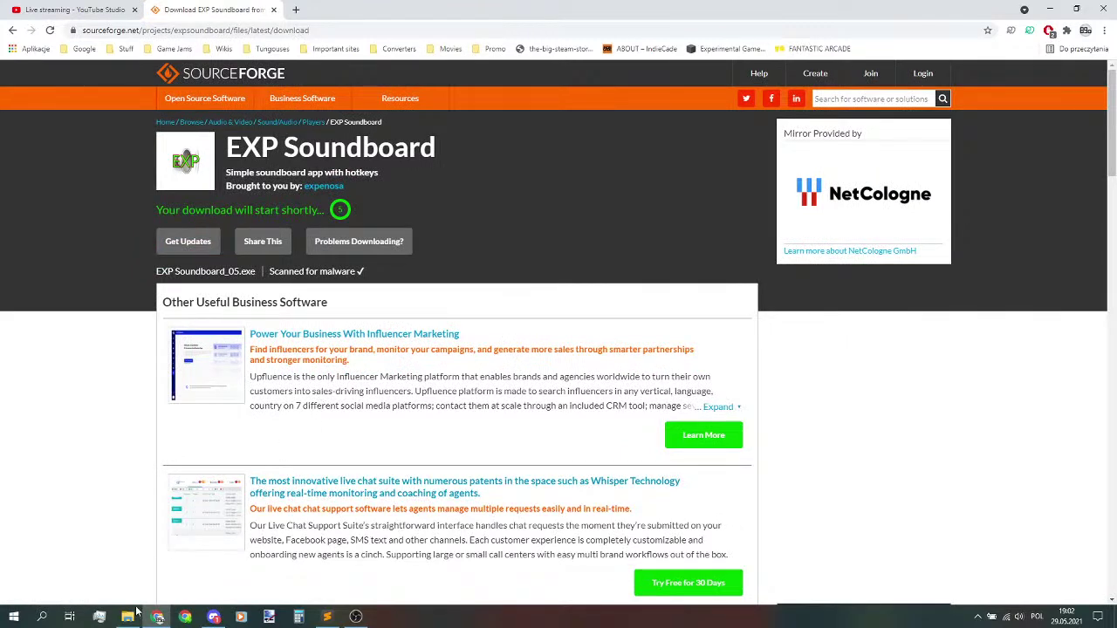
# - Switch to File Explorer and delete the old Soundboard folder from D:\Dysk B\Programs
pyautogui.hotkey('alt', 'Tab')
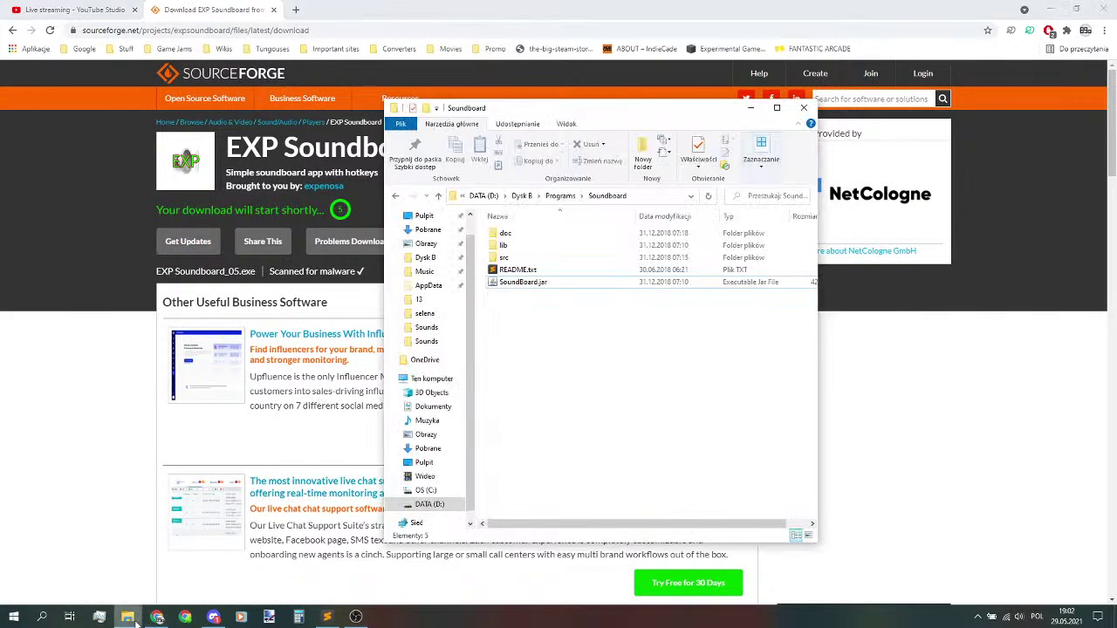
pyautogui.click(440, 197)
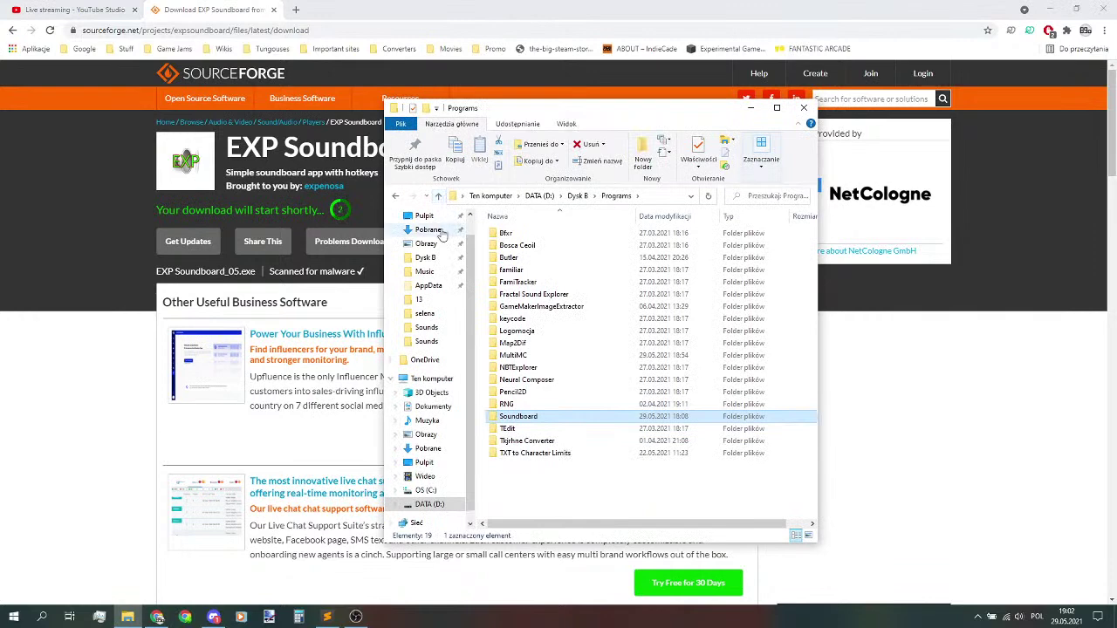
pyautogui.press('Delete')
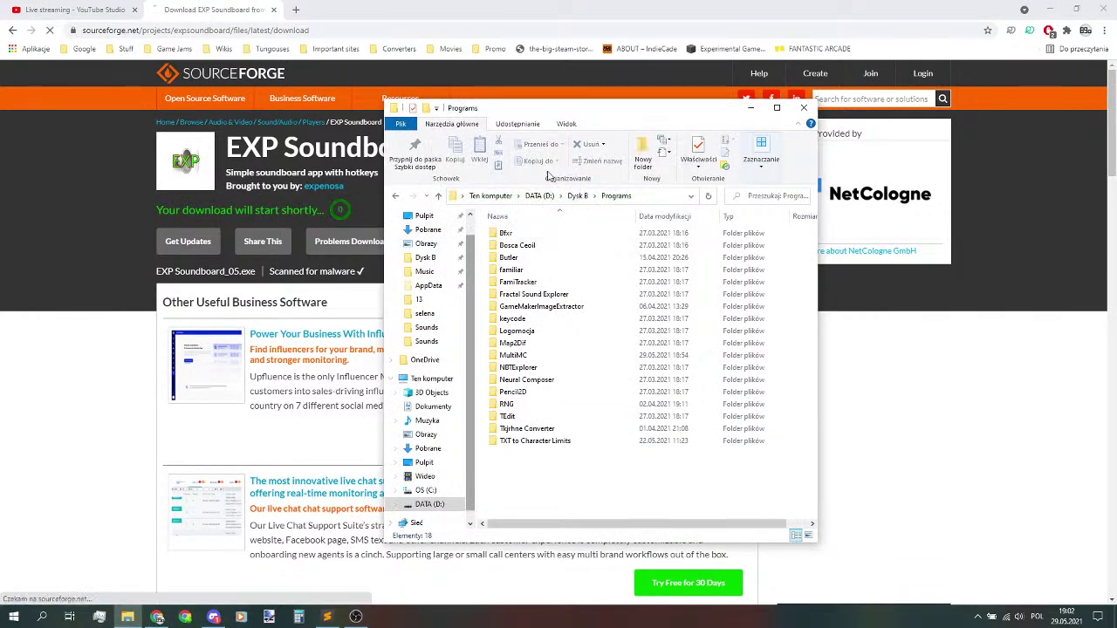
# - Return to Chrome, run the downloaded EXP Soundboard_05.exe and start choosing the file for a new sound clip entry
pyautogui.click(244, 589)
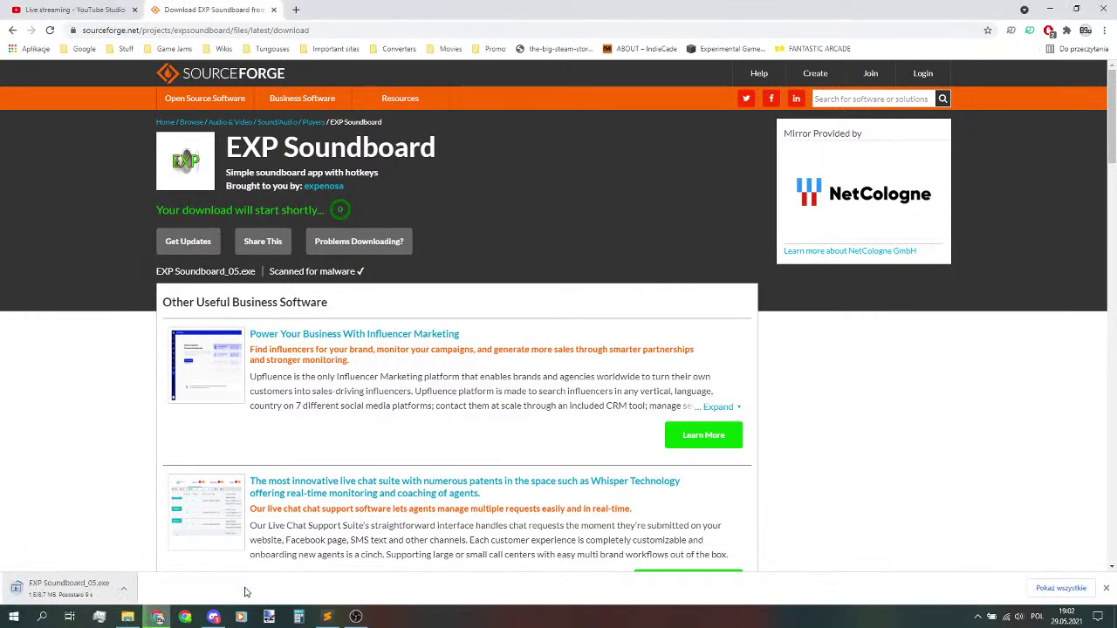
pyautogui.click(64, 589)
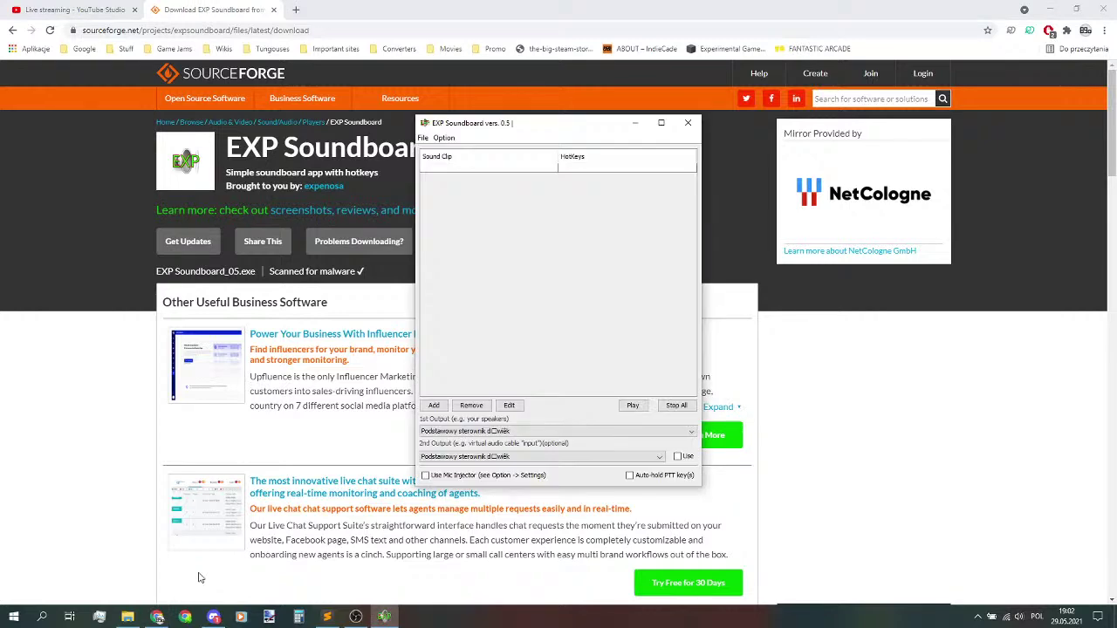
pyautogui.click(434, 404)
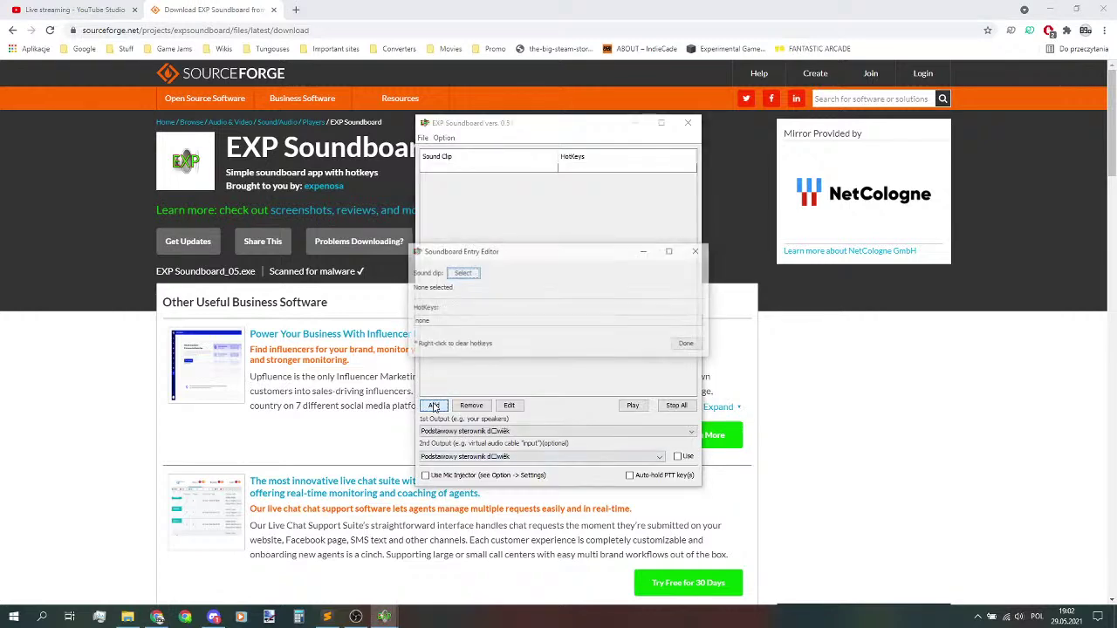
pyautogui.click(464, 273)
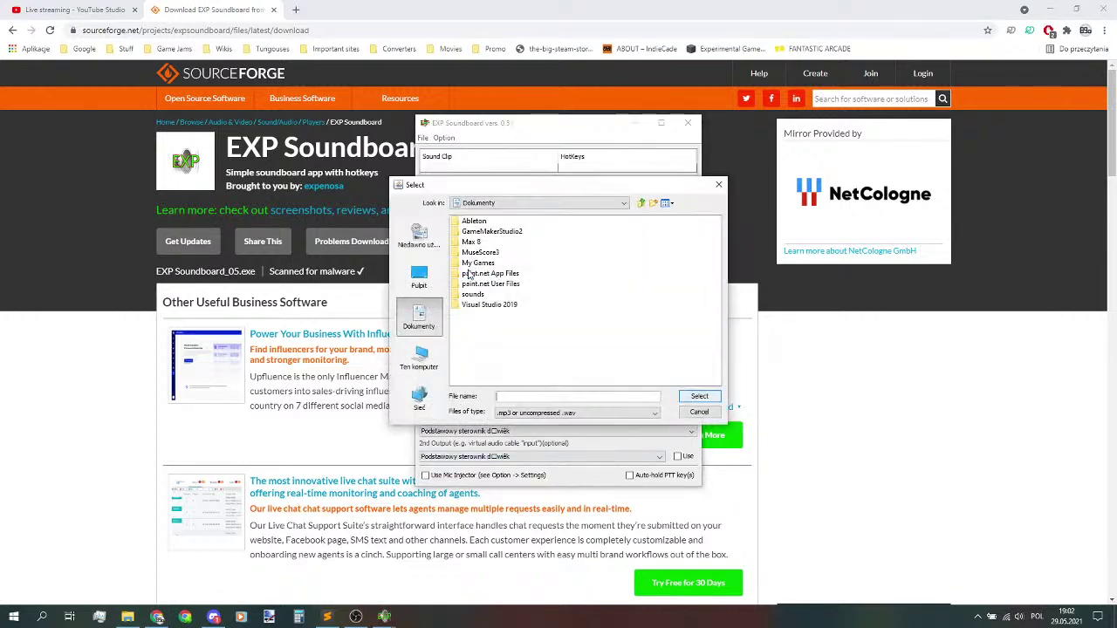
# - Add all the MP3 files from D:\Dysk B\Nostalgic Games\Yes to the soundboard
pyautogui.click(420, 357)
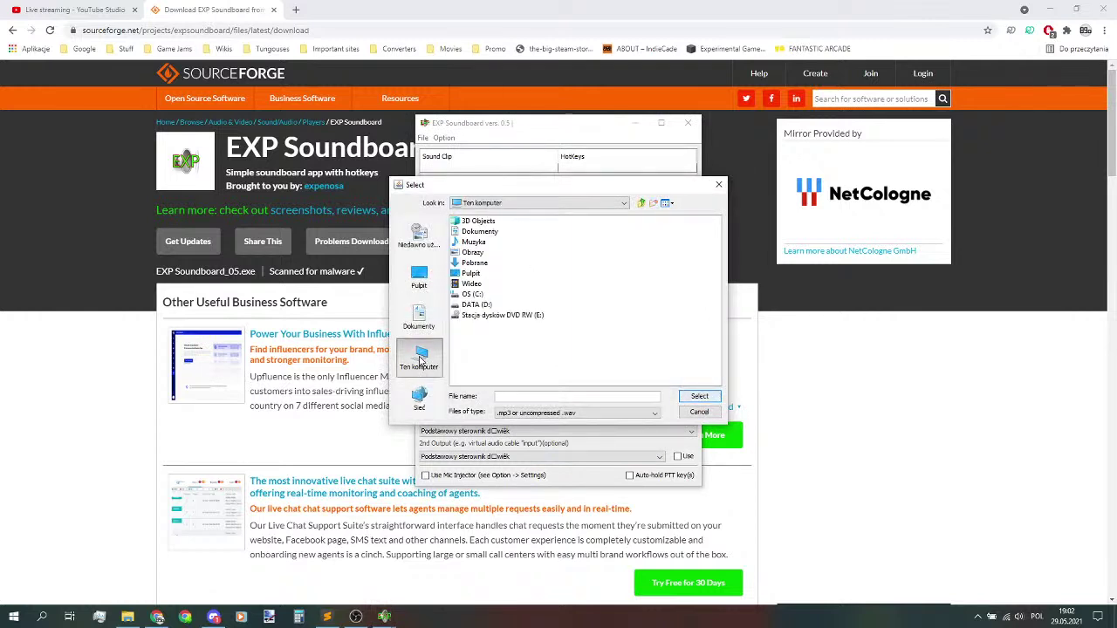
pyautogui.doubleClick(480, 302)
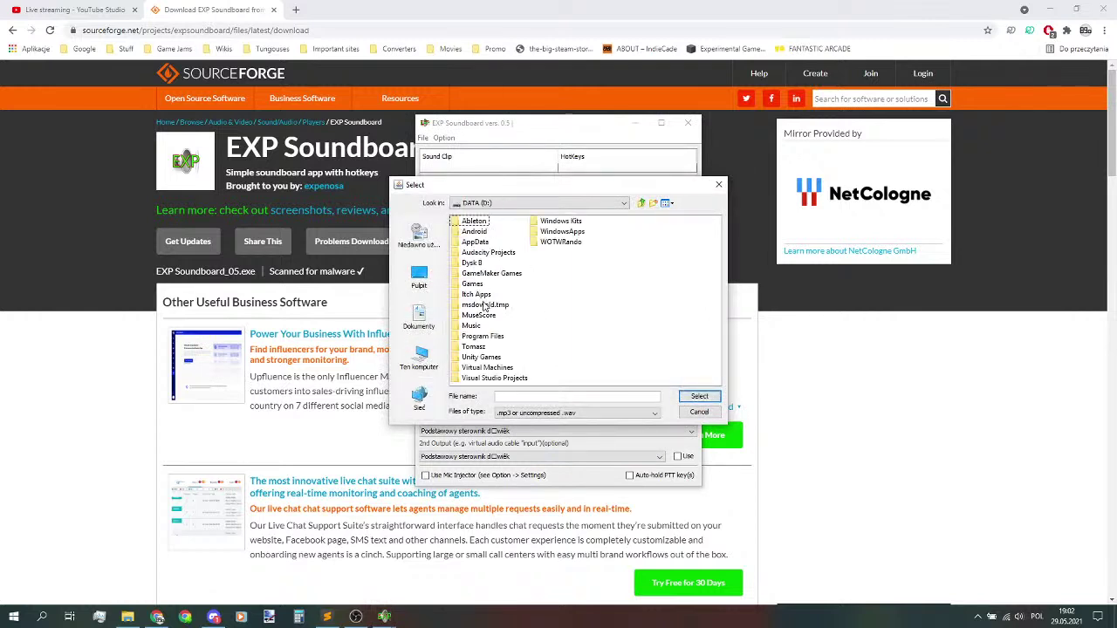
pyautogui.click(468, 263)
pyautogui.doubleClick(468, 265)
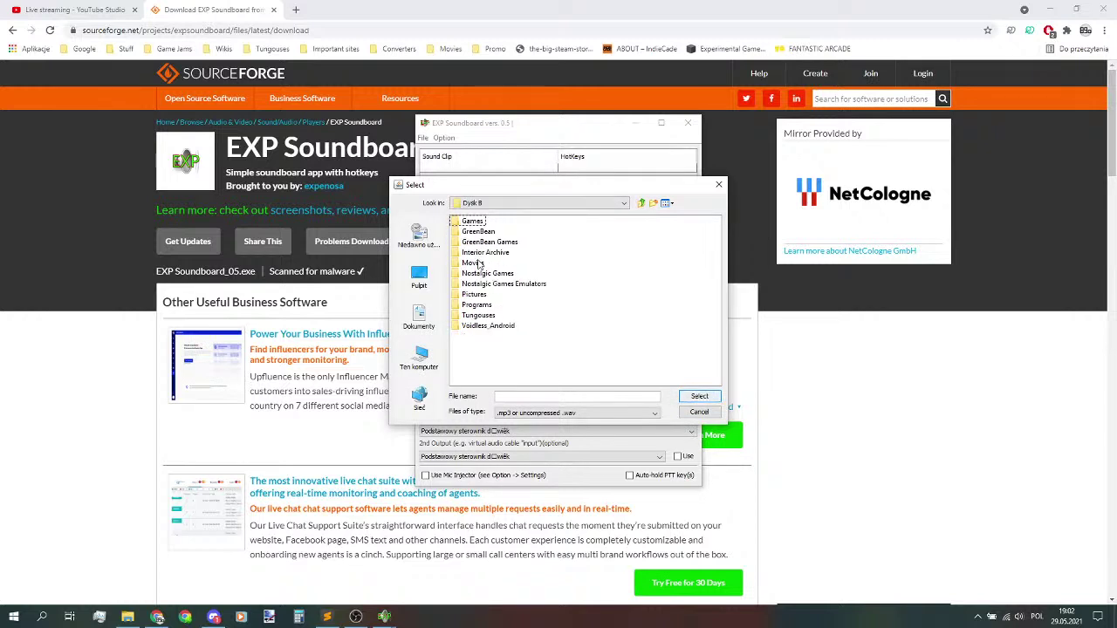
pyautogui.click(481, 276)
pyautogui.doubleClick(480, 276)
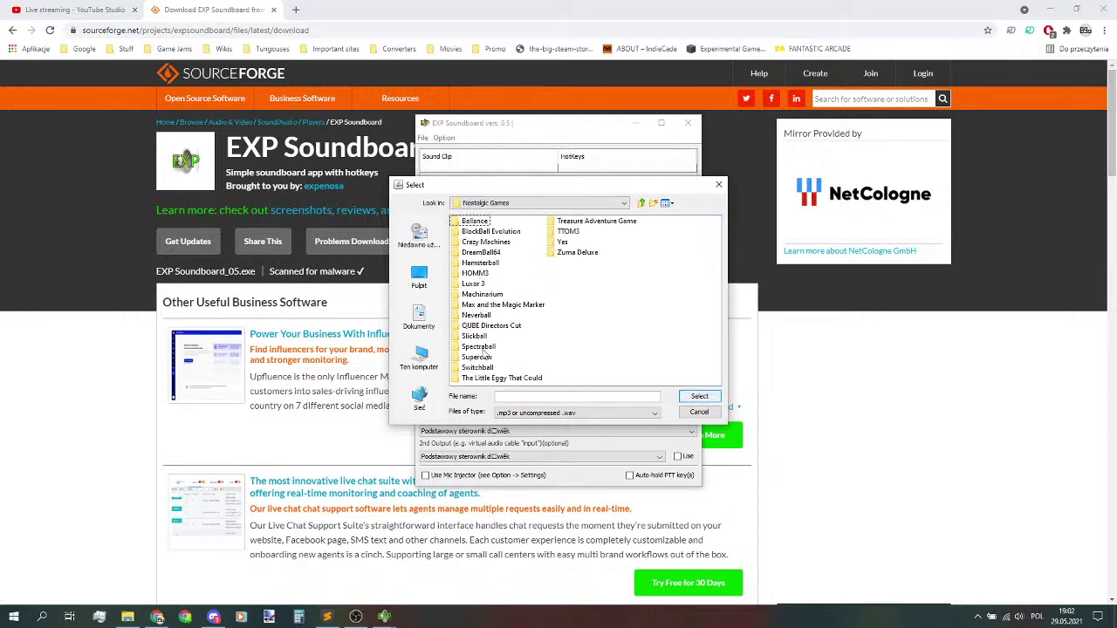
pyautogui.click(558, 242)
pyautogui.doubleClick(558, 243)
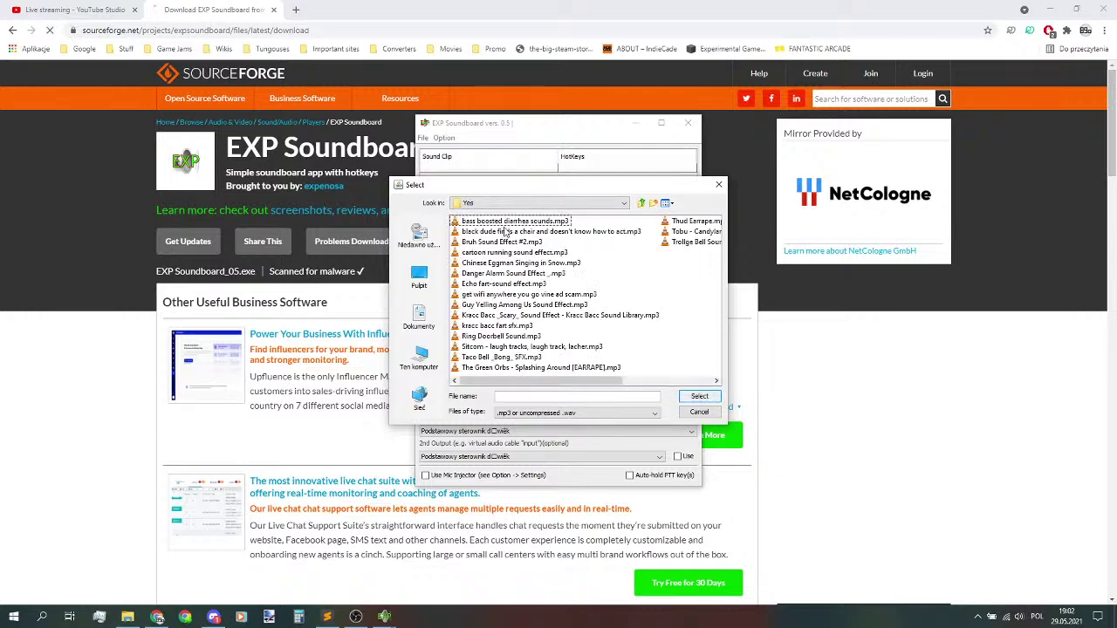
pyautogui.click(557, 231)
pyautogui.hotkey('ctrl', 'a')
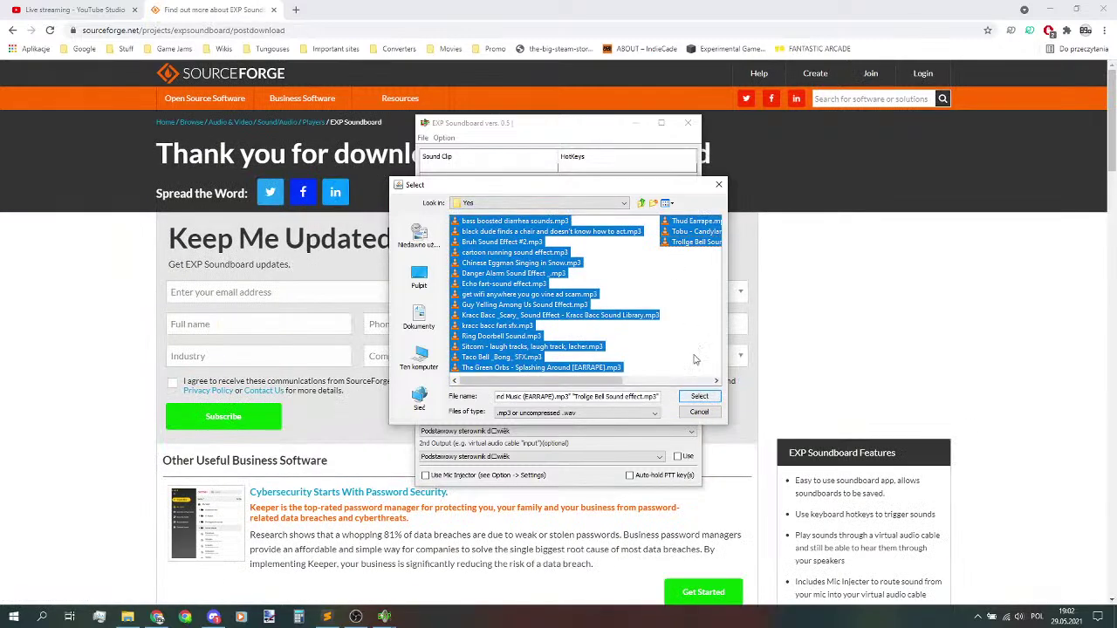
pyautogui.click(700, 396)
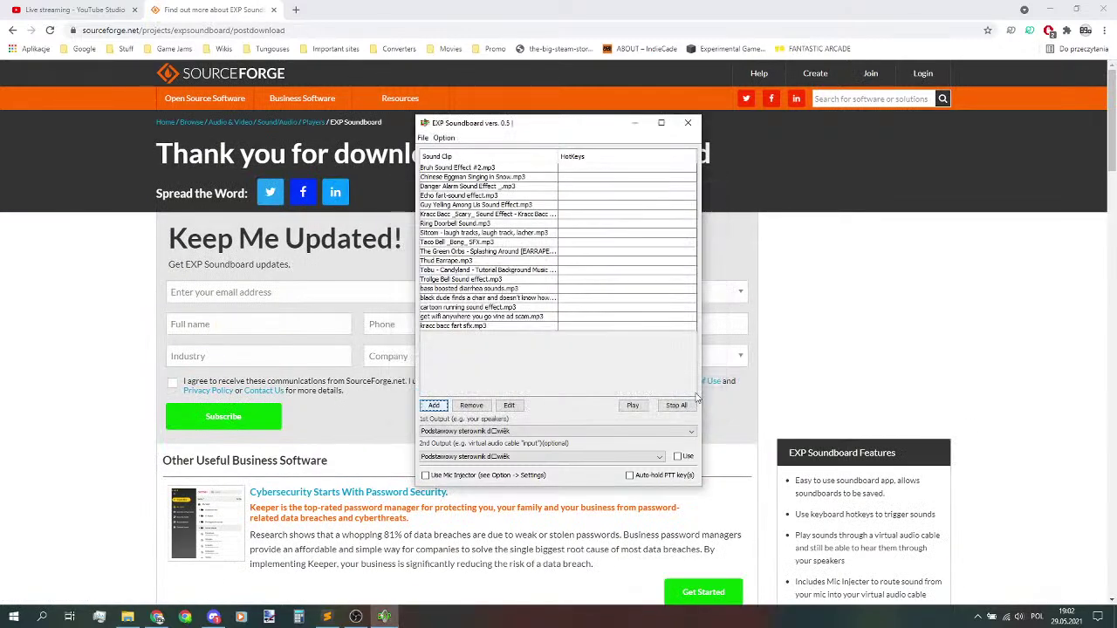
# - Test playback of the clips "Bruh Sound Effect #2.mp3" and "Chinese Eggman Singing in Snow.mp3", and stop all sounds
pyautogui.click(481, 168)
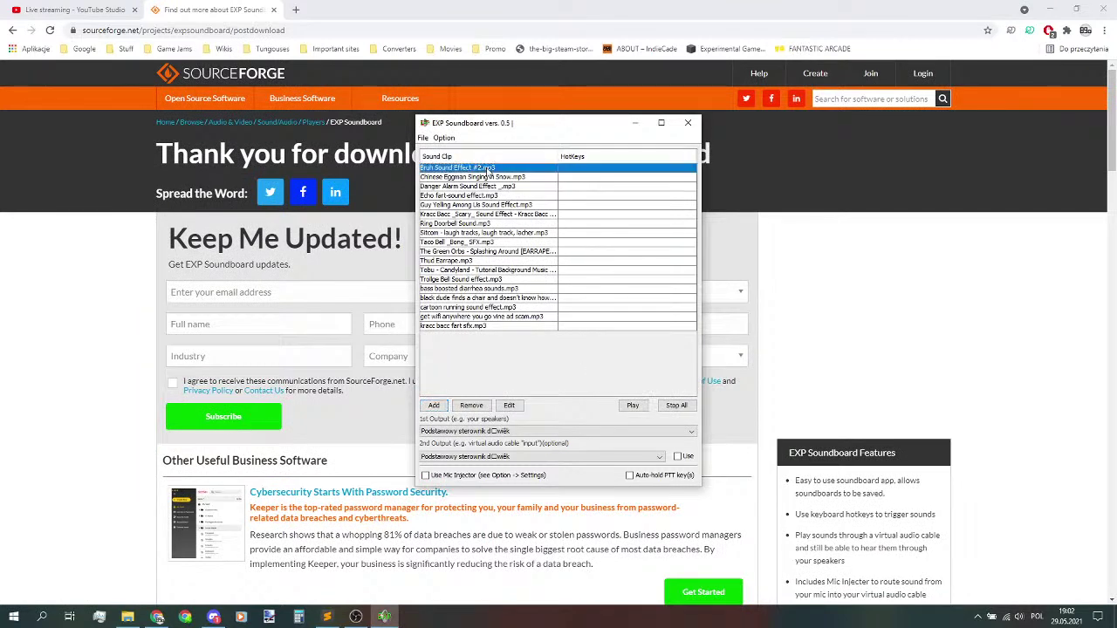
pyautogui.click(492, 186)
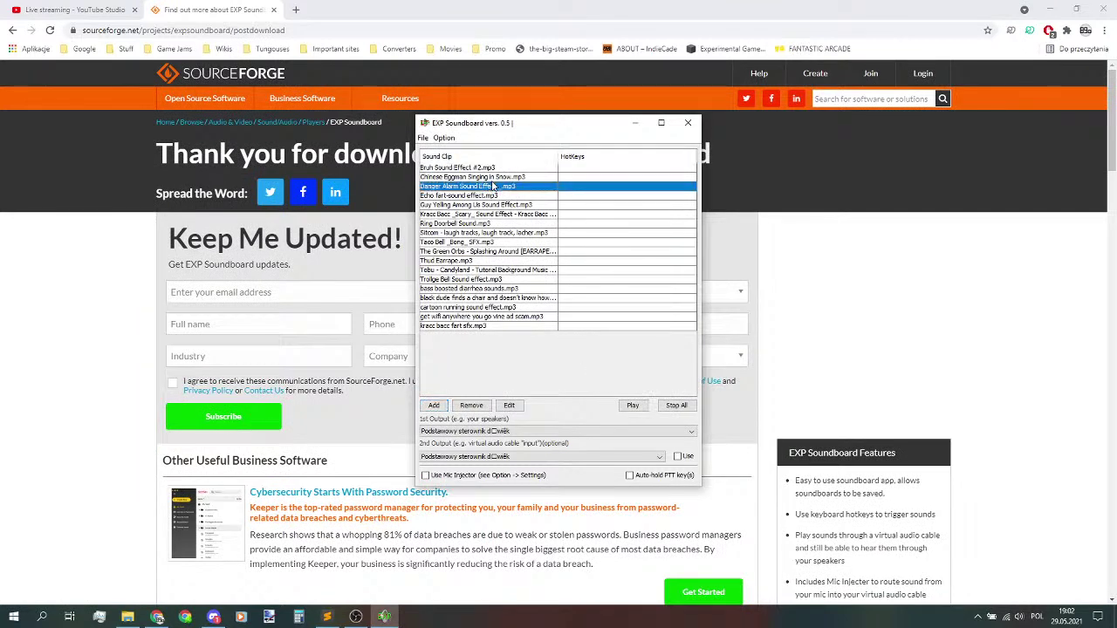
pyautogui.click(571, 171)
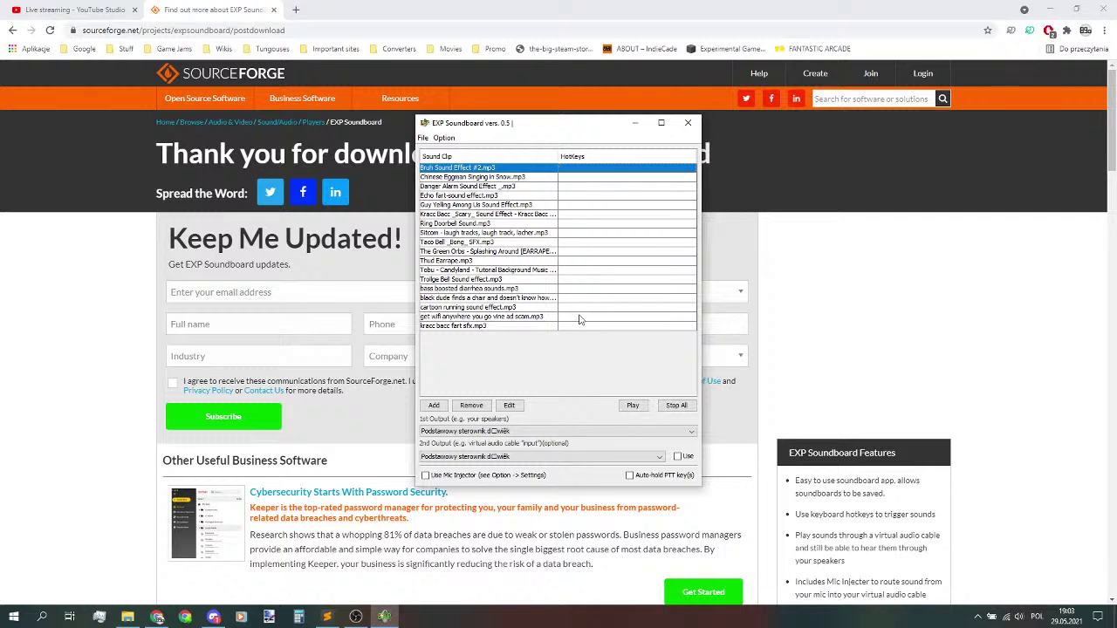
pyautogui.click(633, 405)
pyautogui.click(565, 179)
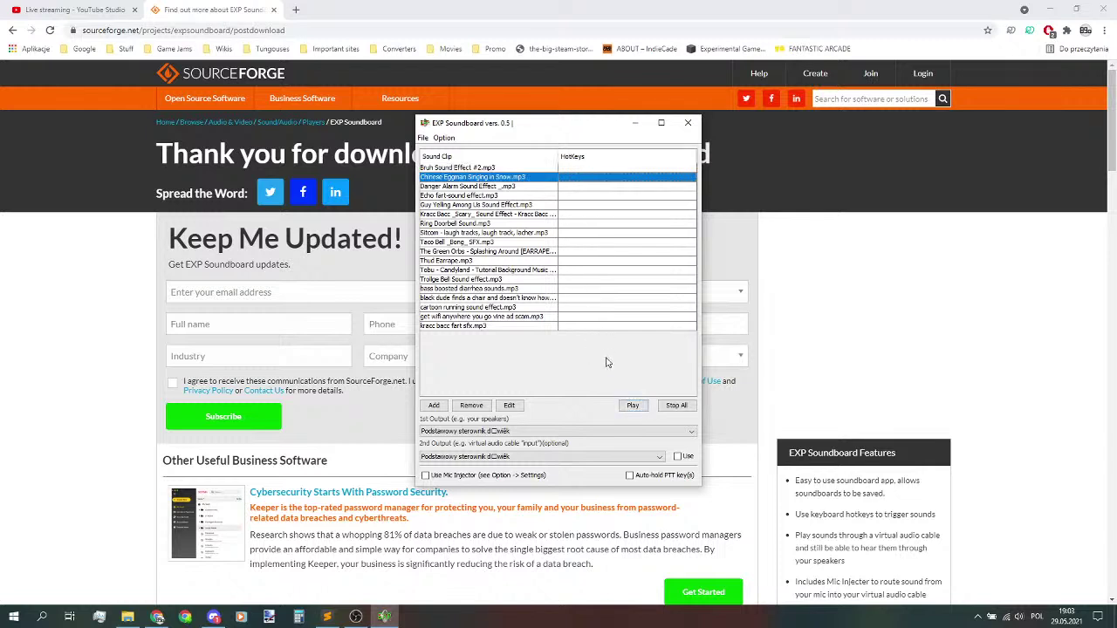
pyautogui.click(633, 405)
pyautogui.click(676, 406)
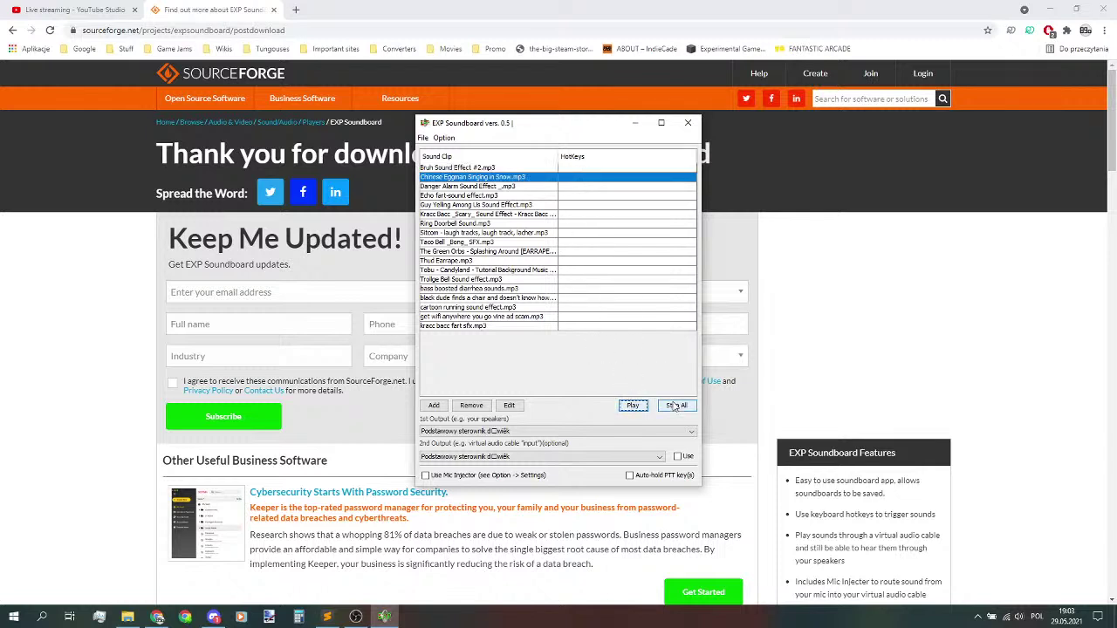
pyautogui.click(443, 137)
pyautogui.click(444, 138)
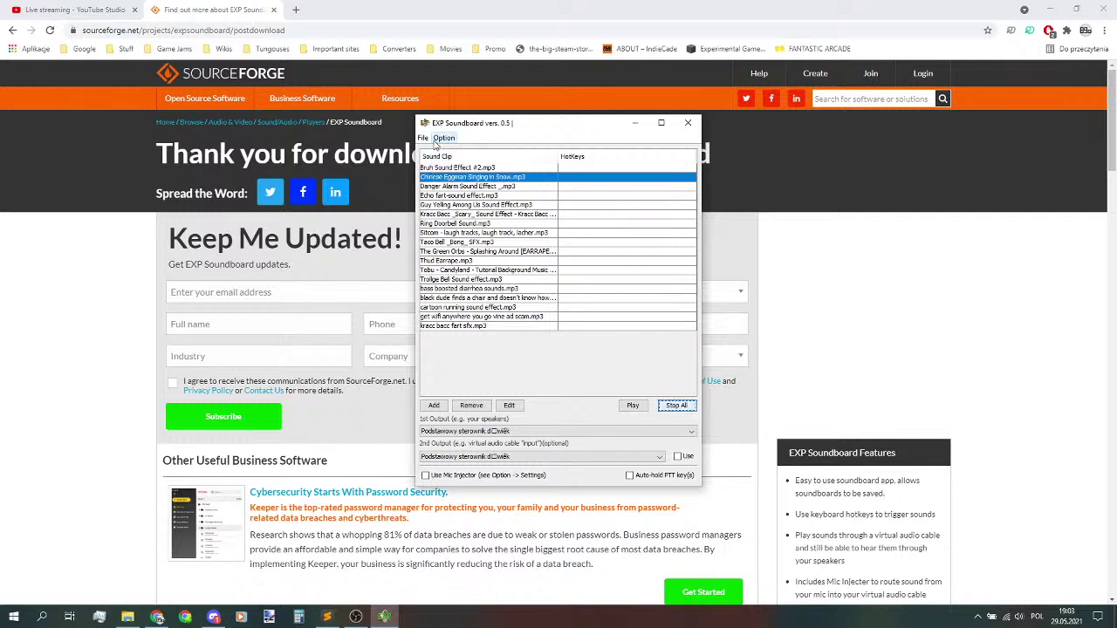
pyautogui.click(594, 179)
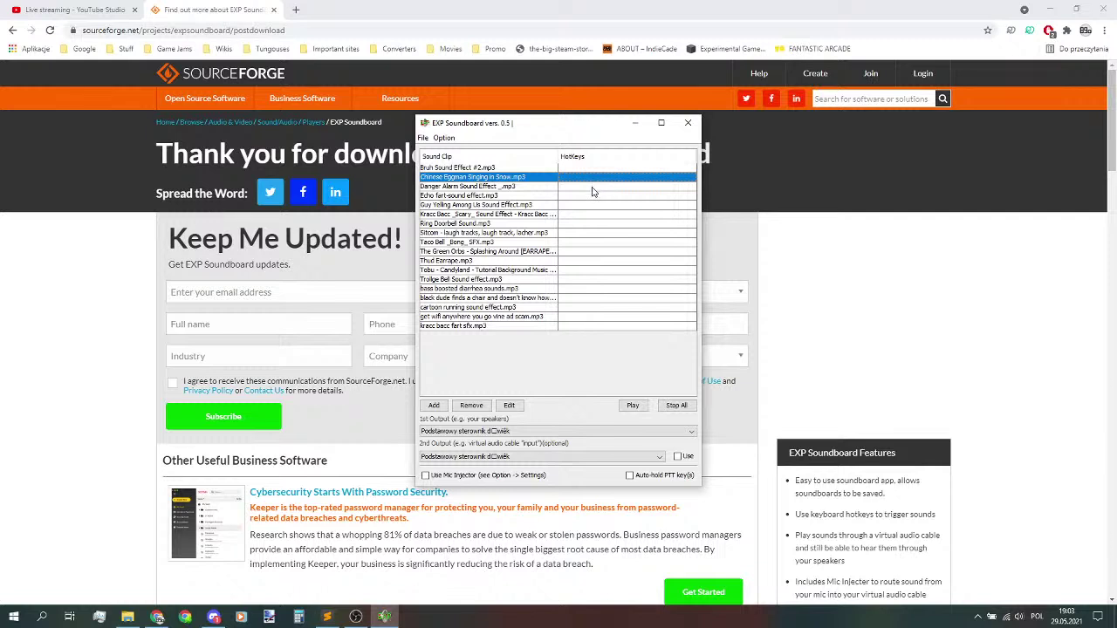
pyautogui.click(592, 187)
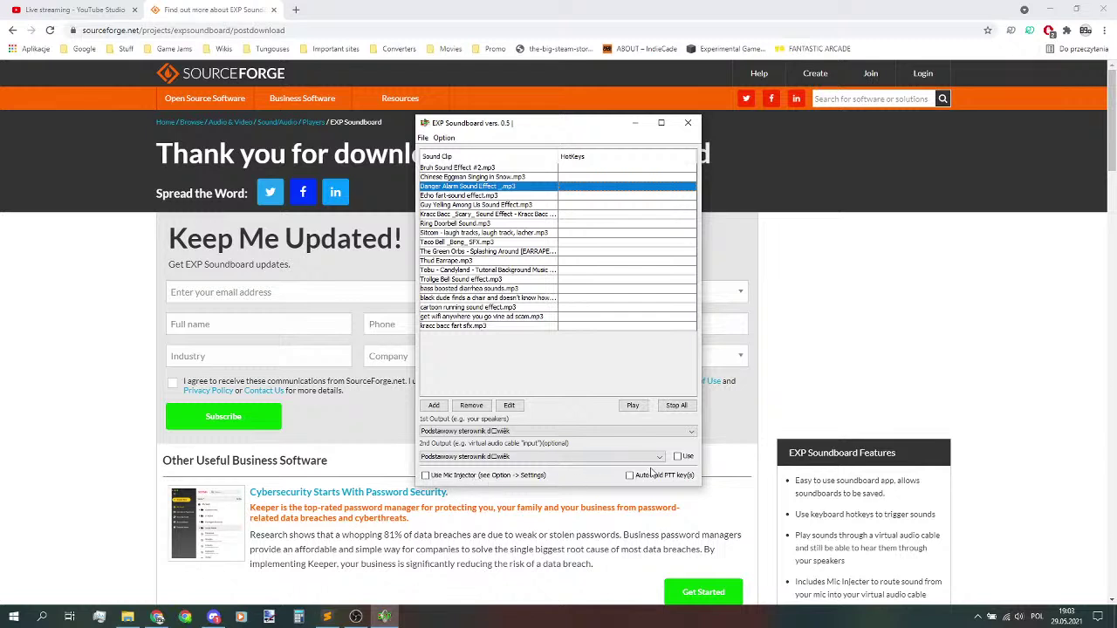
# - Open the EXP Soundboard settings
pyautogui.click(422, 138)
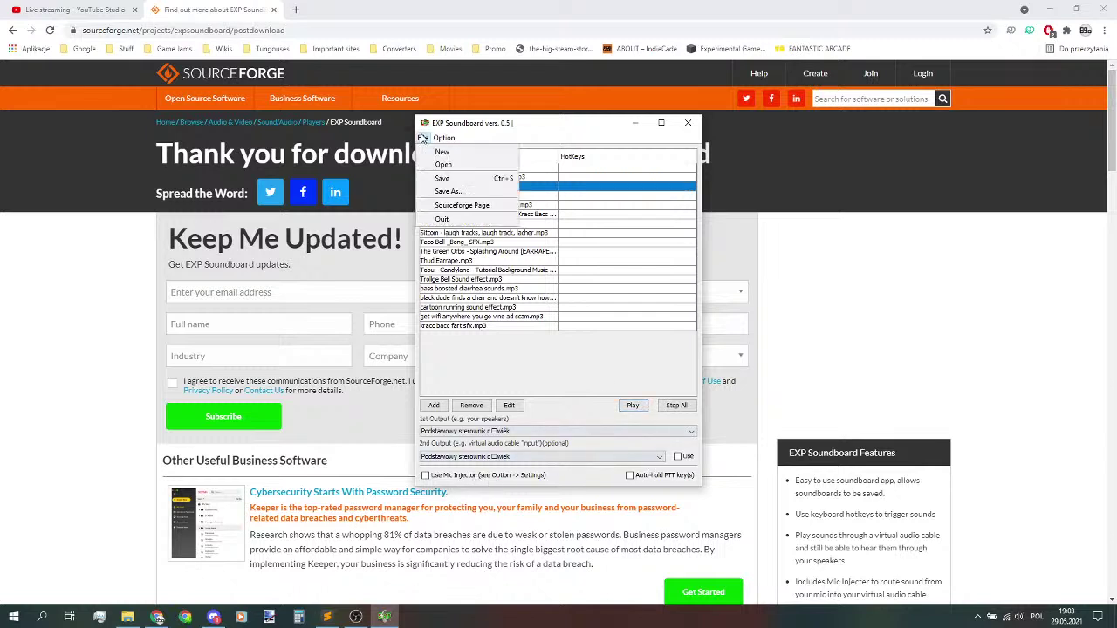
pyautogui.moveTo(437, 140)
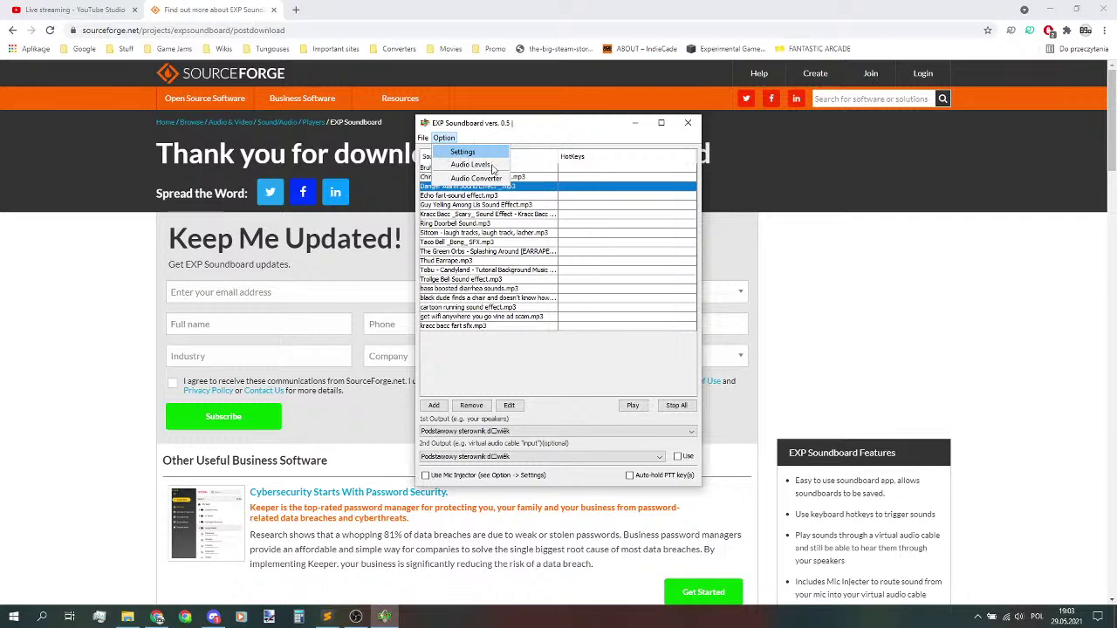
pyautogui.click(471, 153)
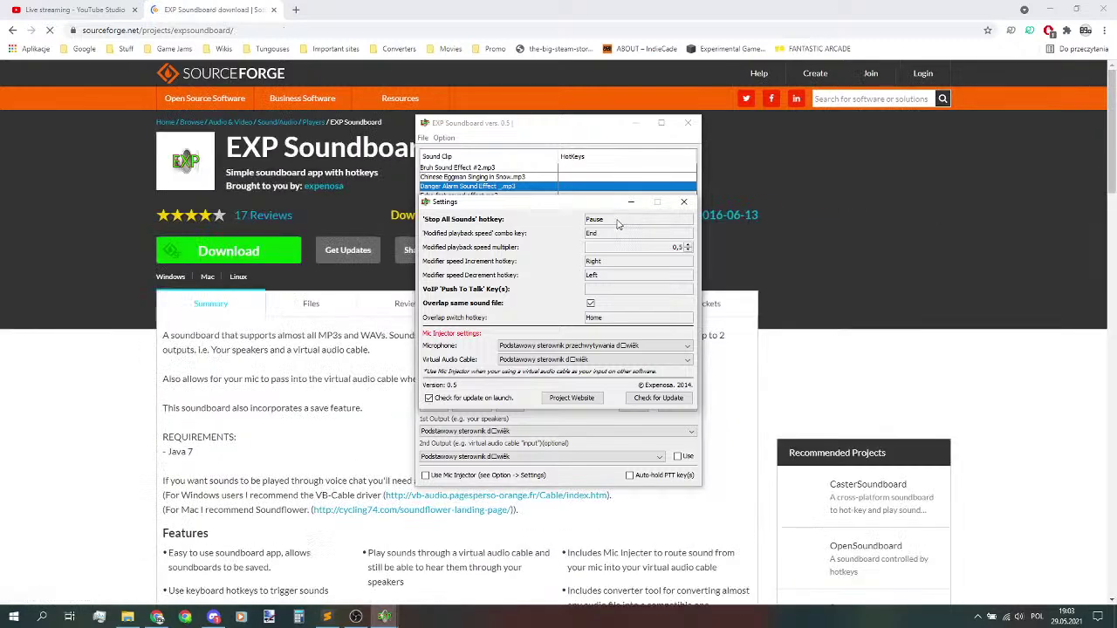
# - Close the SourceForge page in Chrome and minimize the Chrome and Discord windows
pyautogui.click(869, 5)
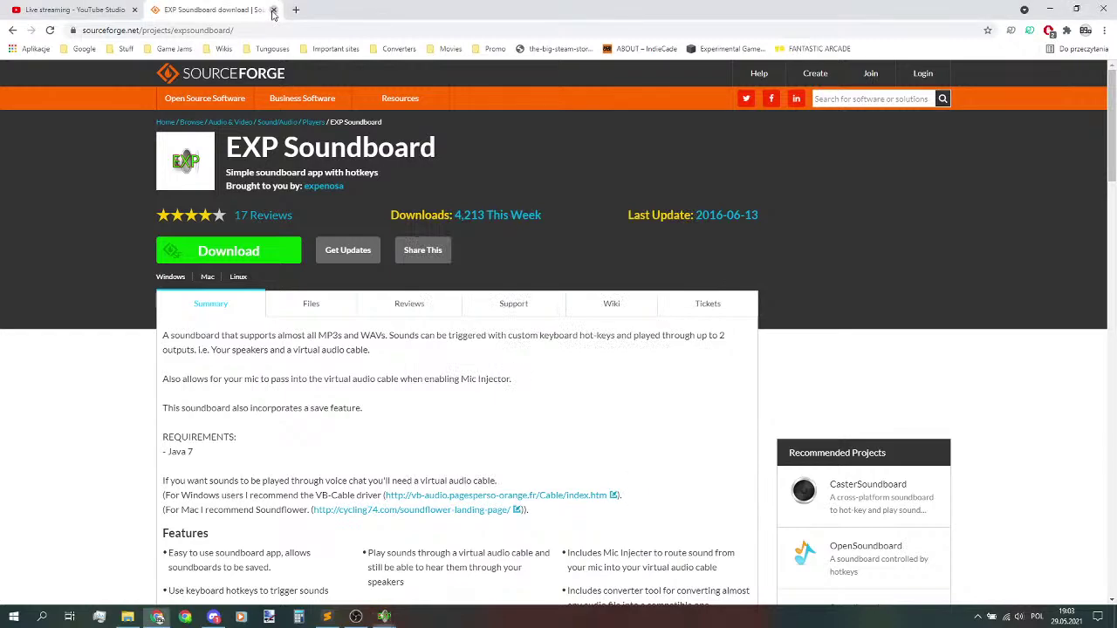
pyautogui.hotkey('ctrl', 'w')
pyautogui.click(1049, 9)
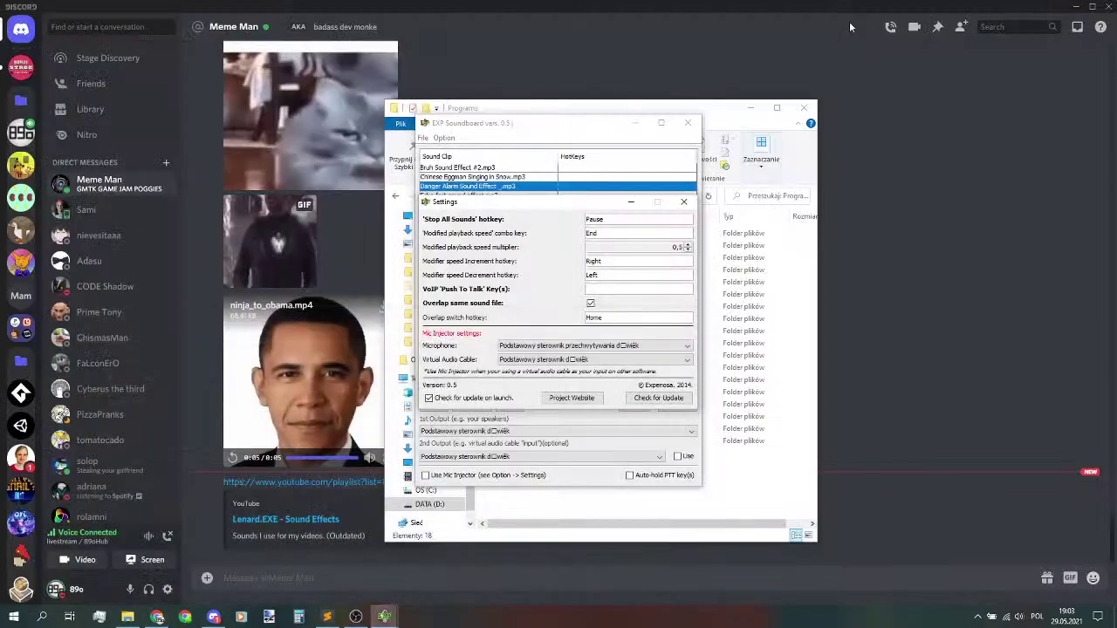
pyautogui.click(1068, 6)
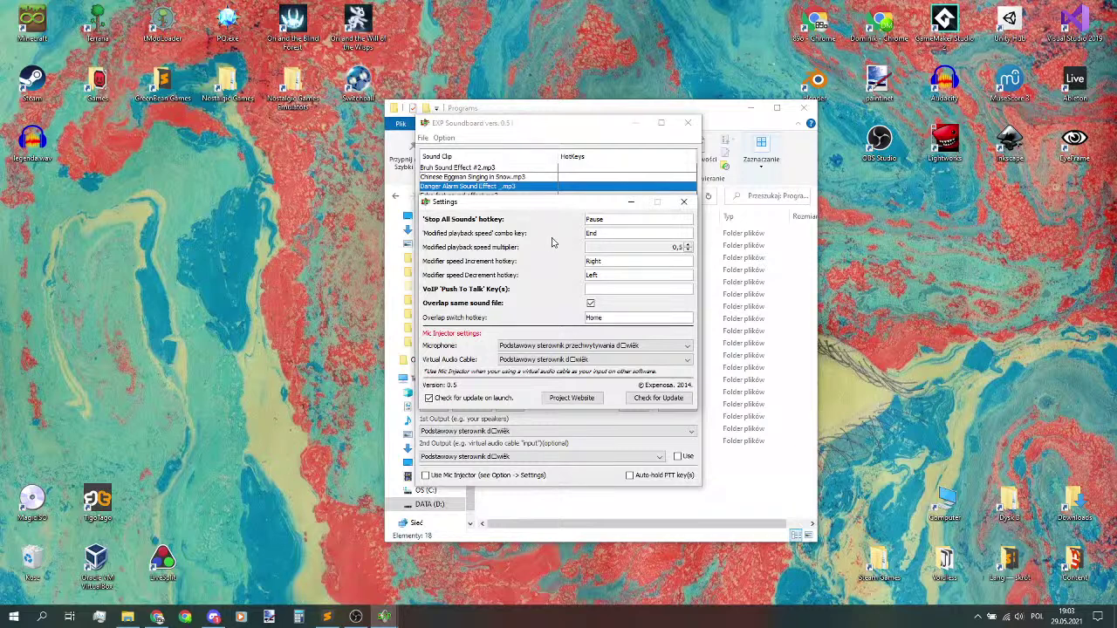
# - Set the 'Stop All Sounds' hotkey to End and the 'Modified playback speed' combo key to Num Lock, and close the settings
pyautogui.click(608, 223)
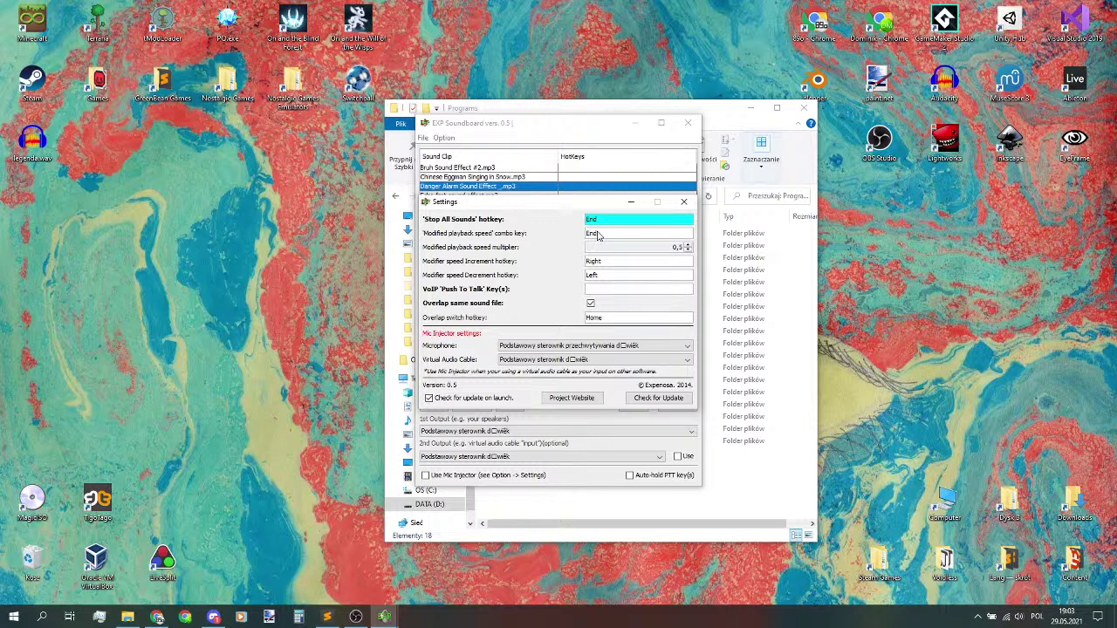
pyautogui.click(598, 234)
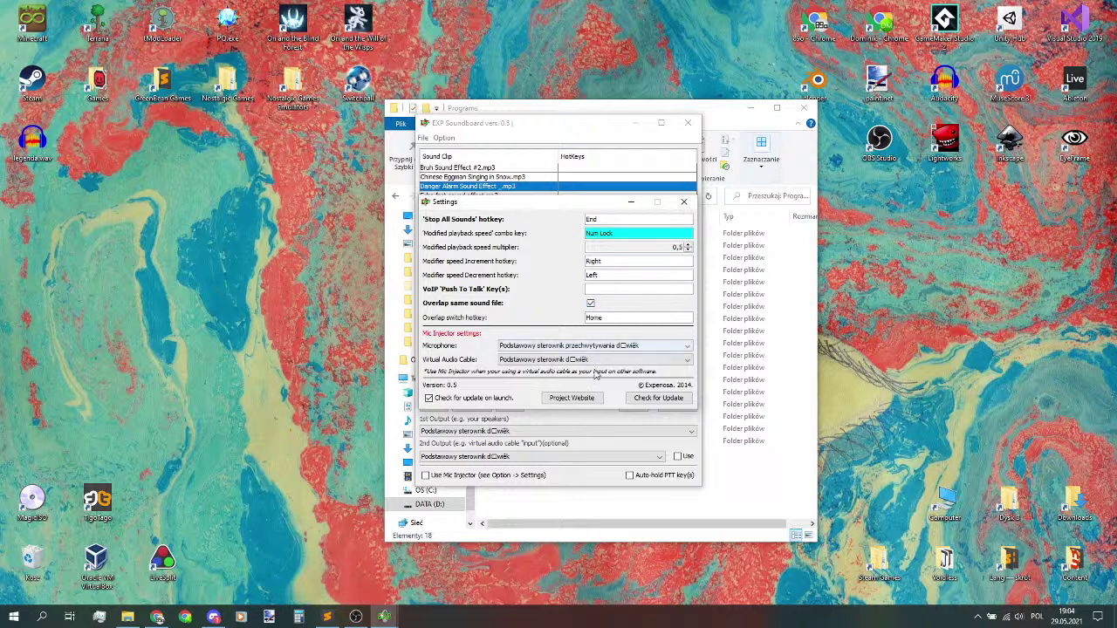
pyautogui.click(683, 202)
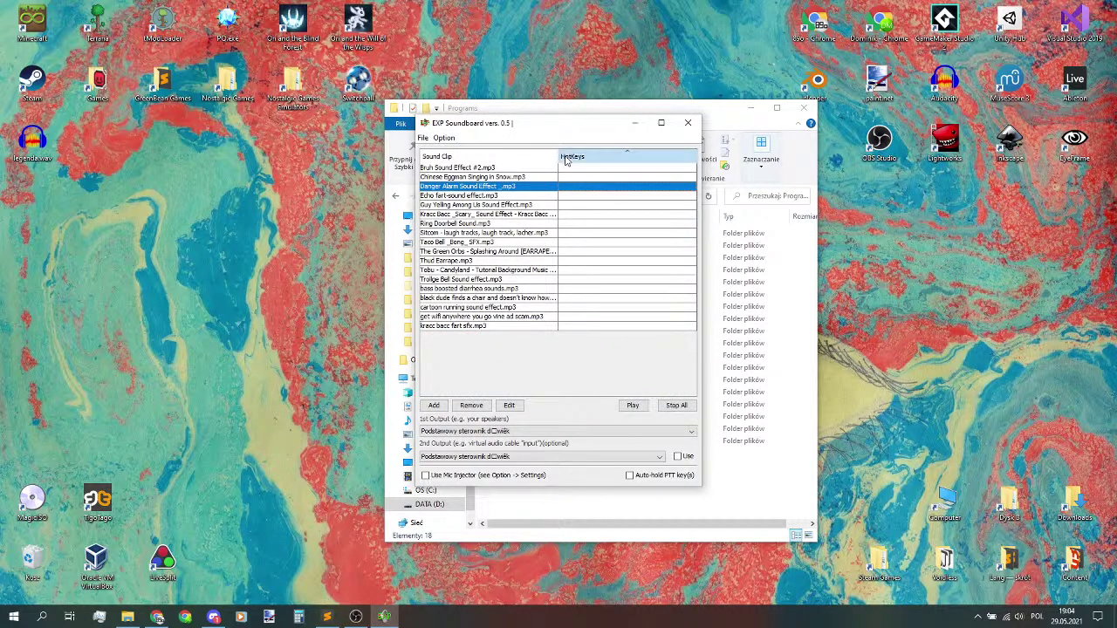
# - Sort the sound clips by name and assign the NumPad 1 hotkey to "bass boosted diarrhea sounds.mp3"
pyautogui.click(493, 156)
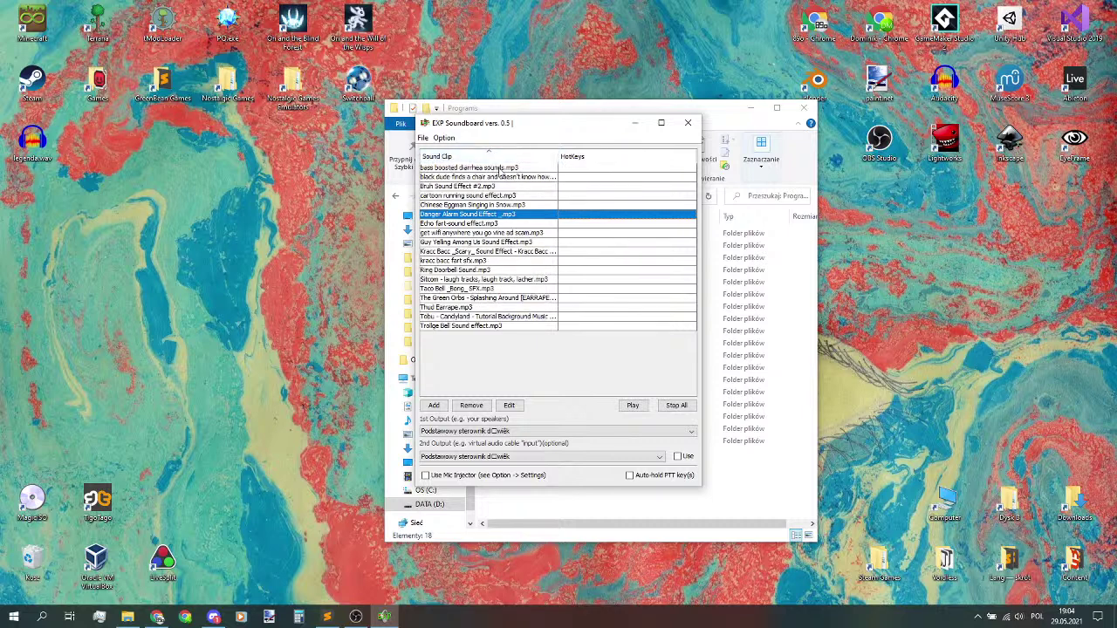
pyautogui.click(515, 169)
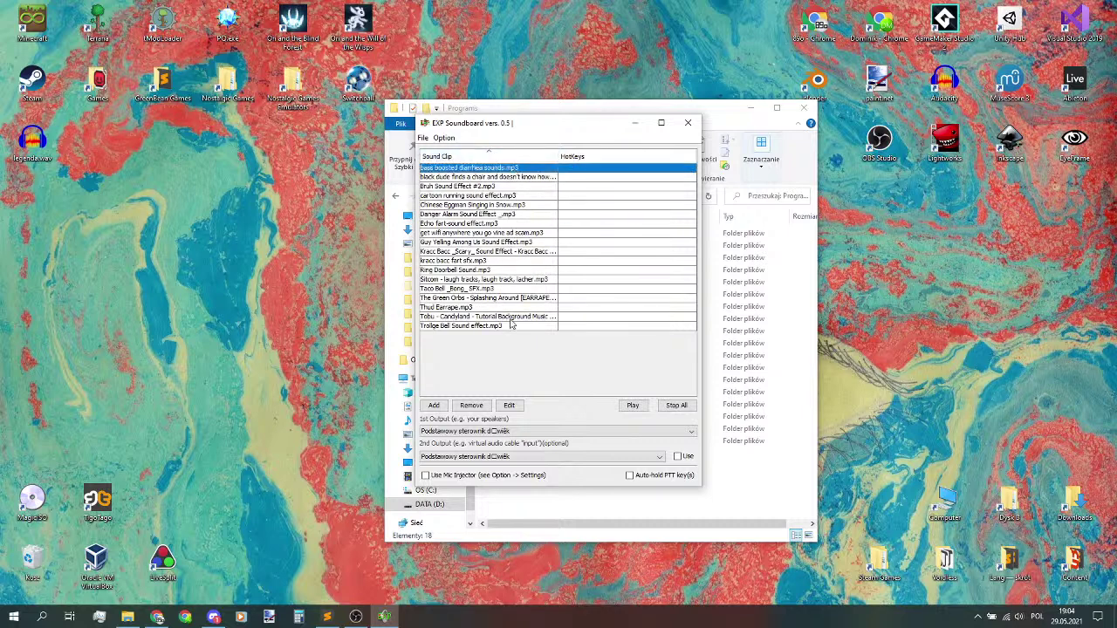
pyautogui.click(509, 405)
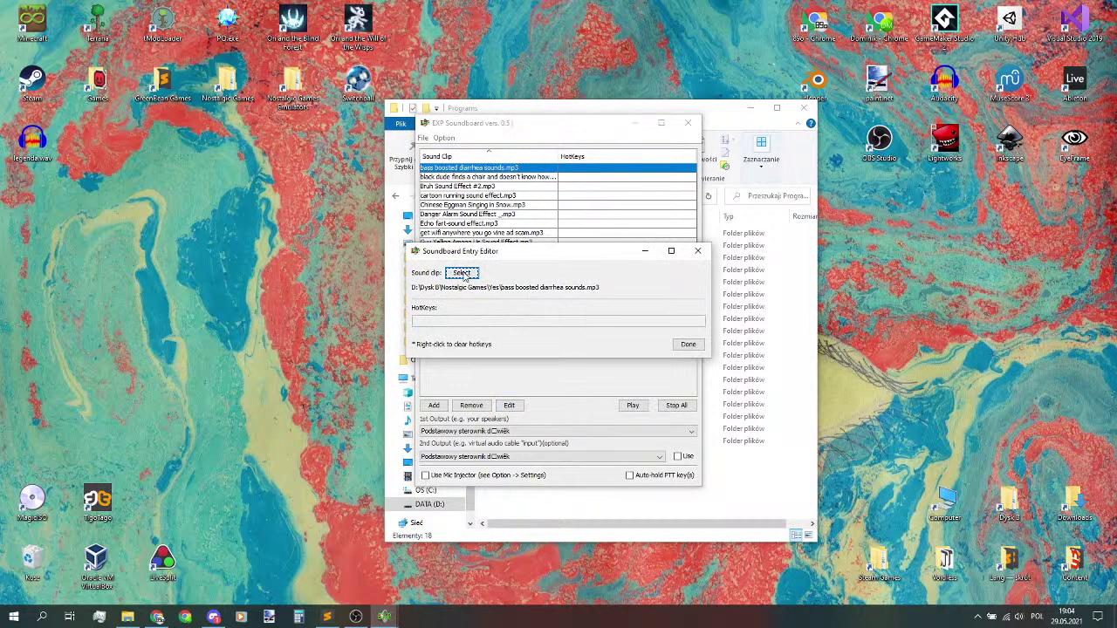
pyautogui.click(524, 322)
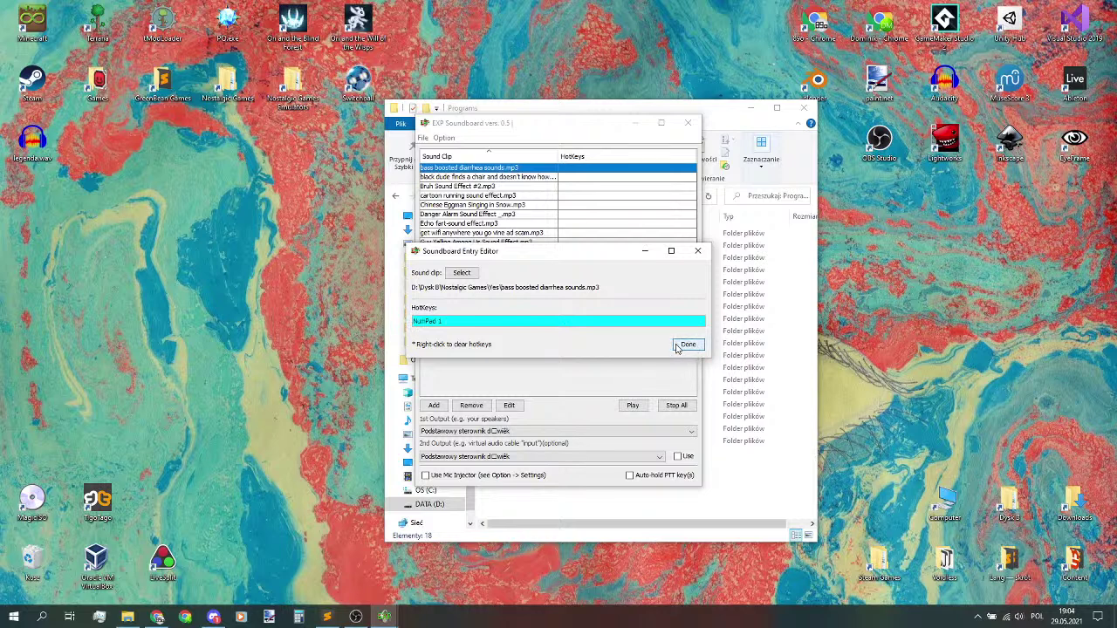
pyautogui.click(676, 347)
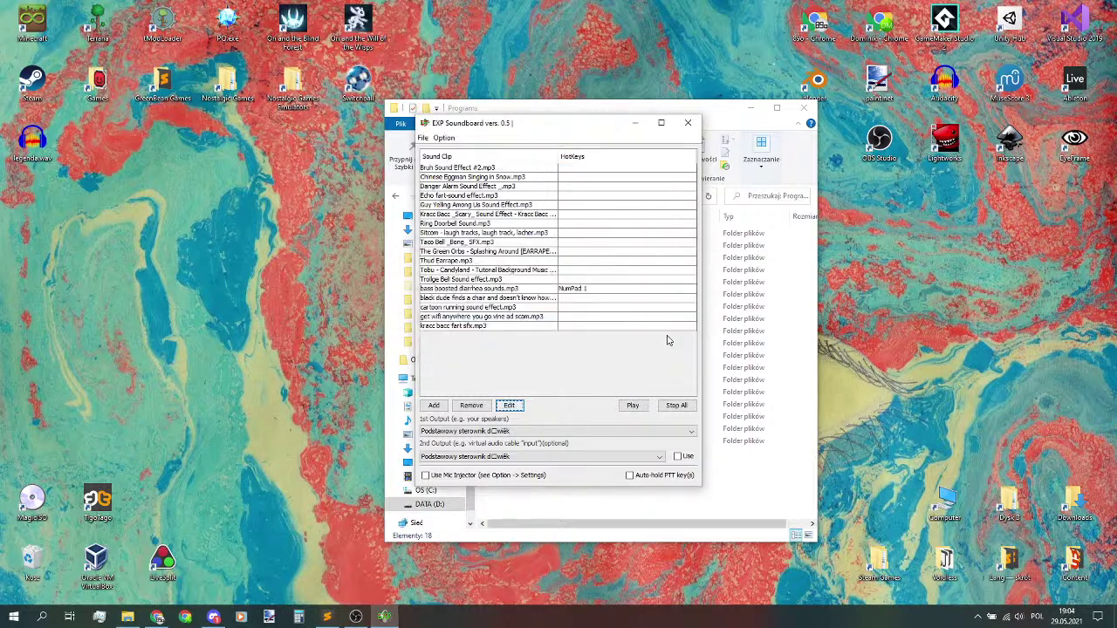
# - Assign the NumPad 2 hotkey to the clip "Bruh Sound Effect #2.mp3"
pyautogui.click(495, 168)
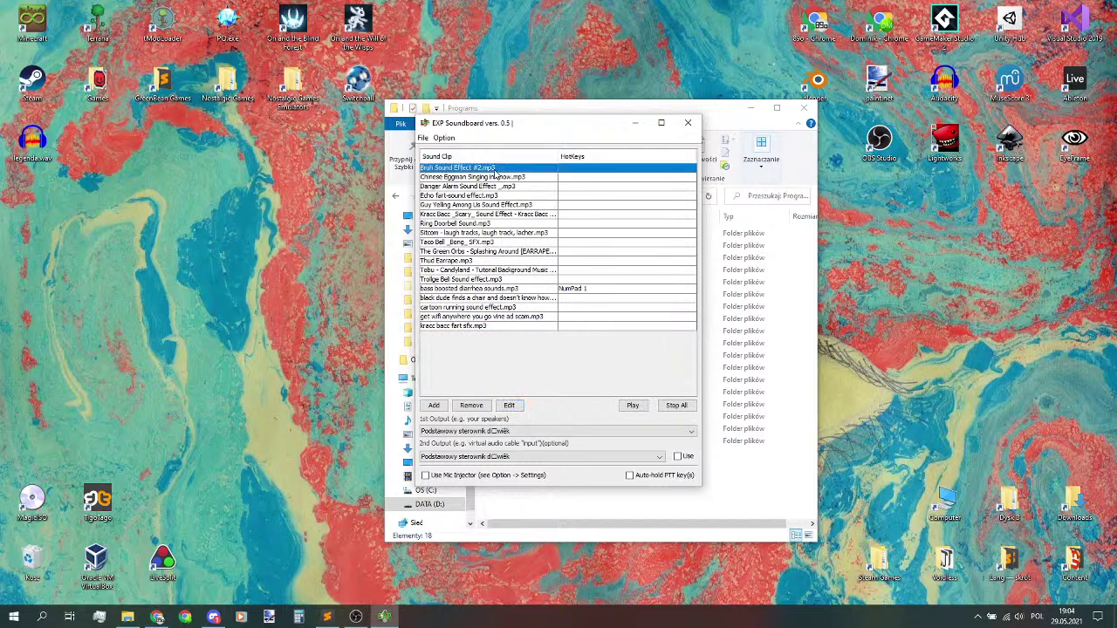
pyautogui.click(511, 405)
pyautogui.click(636, 323)
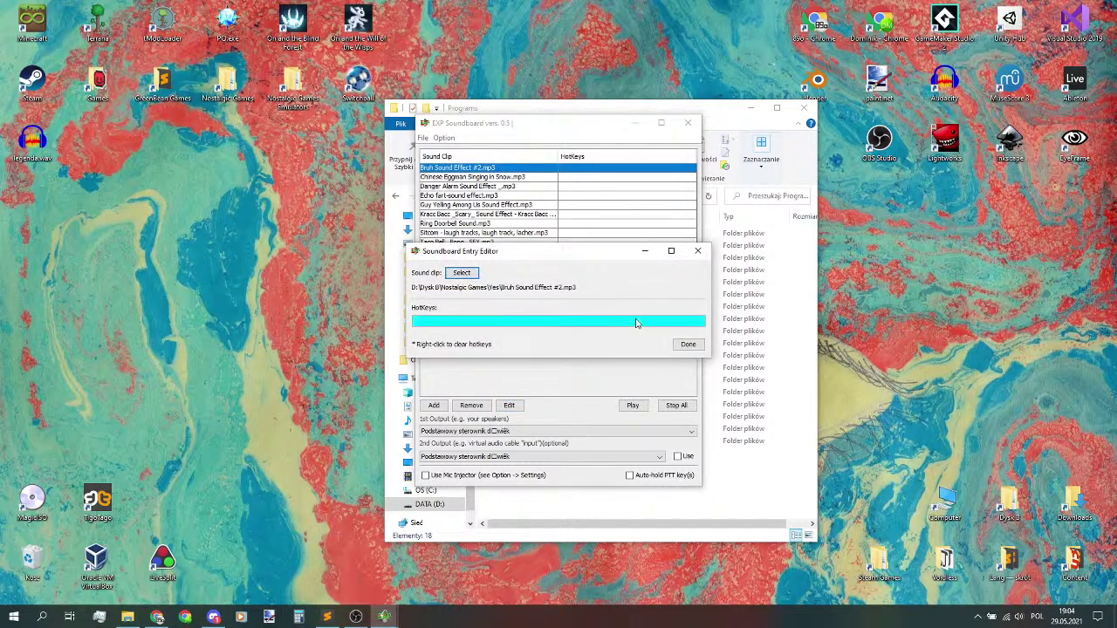
pyautogui.press('KP_2')
pyautogui.click(688, 344)
# - Assign the NumPad 3 hotkey to the clip "Chinese Eggman Singing in Snow.mp3"
pyautogui.click(509, 177)
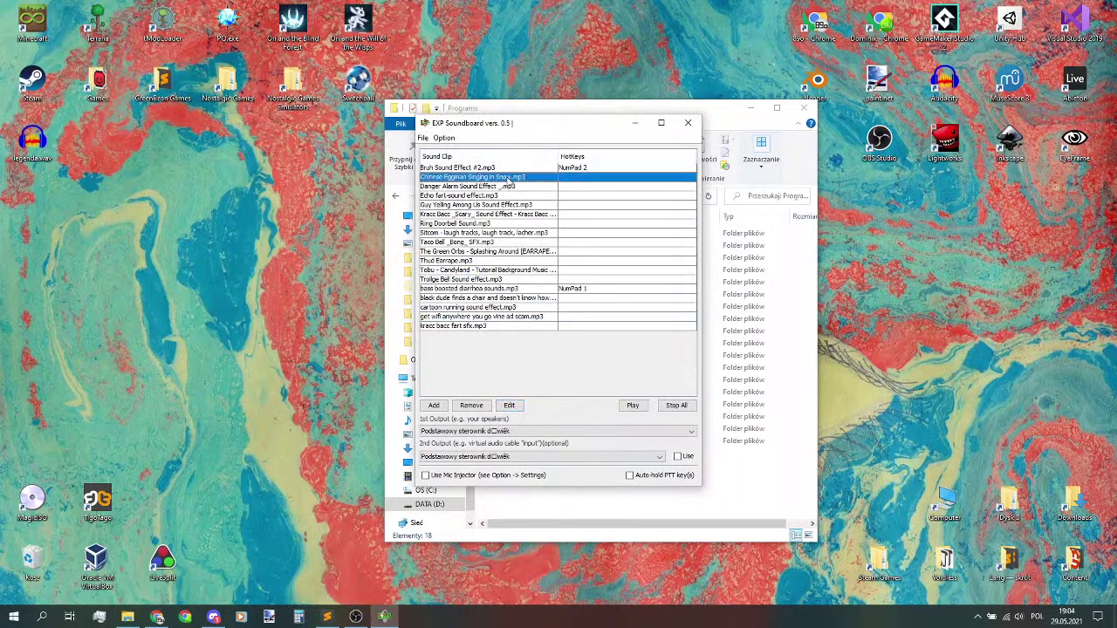
pyautogui.click(513, 405)
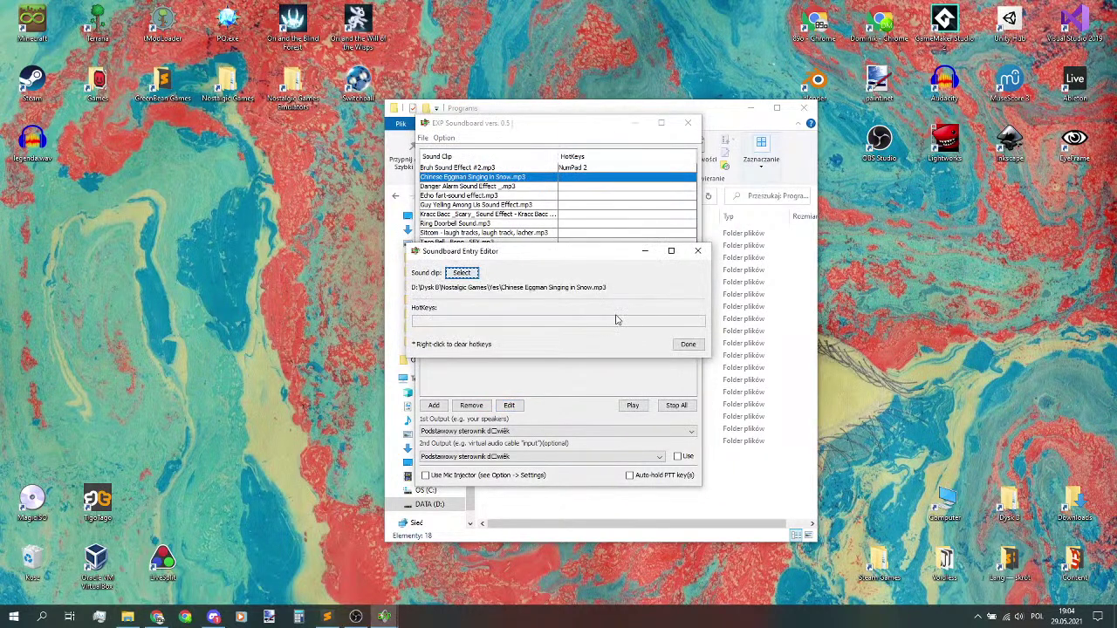
pyautogui.click(616, 320)
pyautogui.press('KP_3')
pyautogui.click(687, 343)
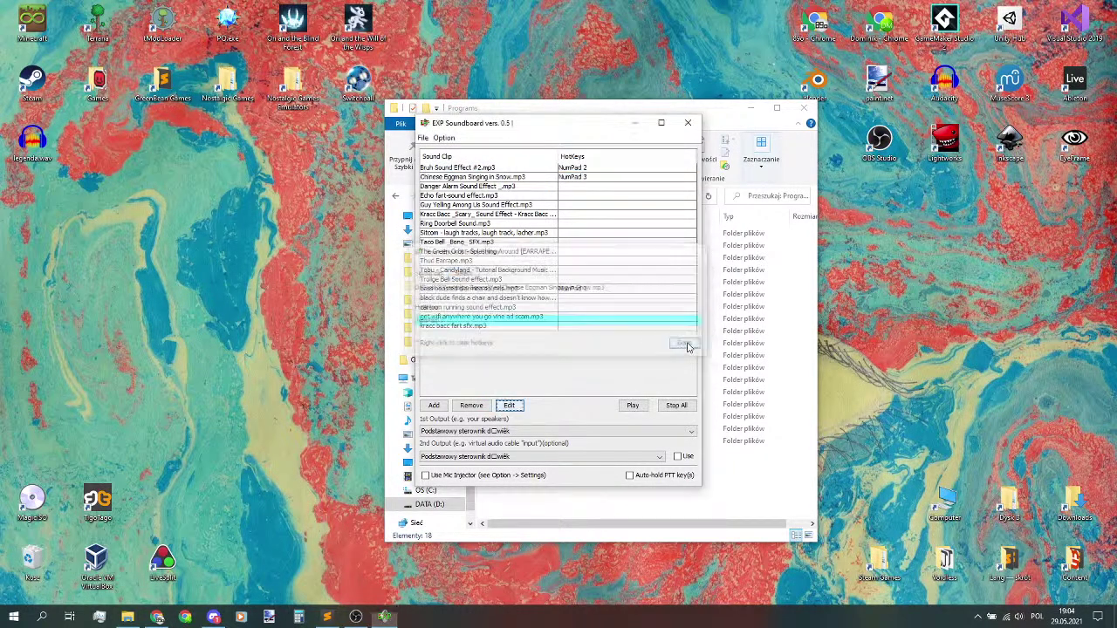
# - Assign the NumPad 4 hotkey to the clip "Danger Alarm Sound Effect _.mp3"
pyautogui.click(528, 197)
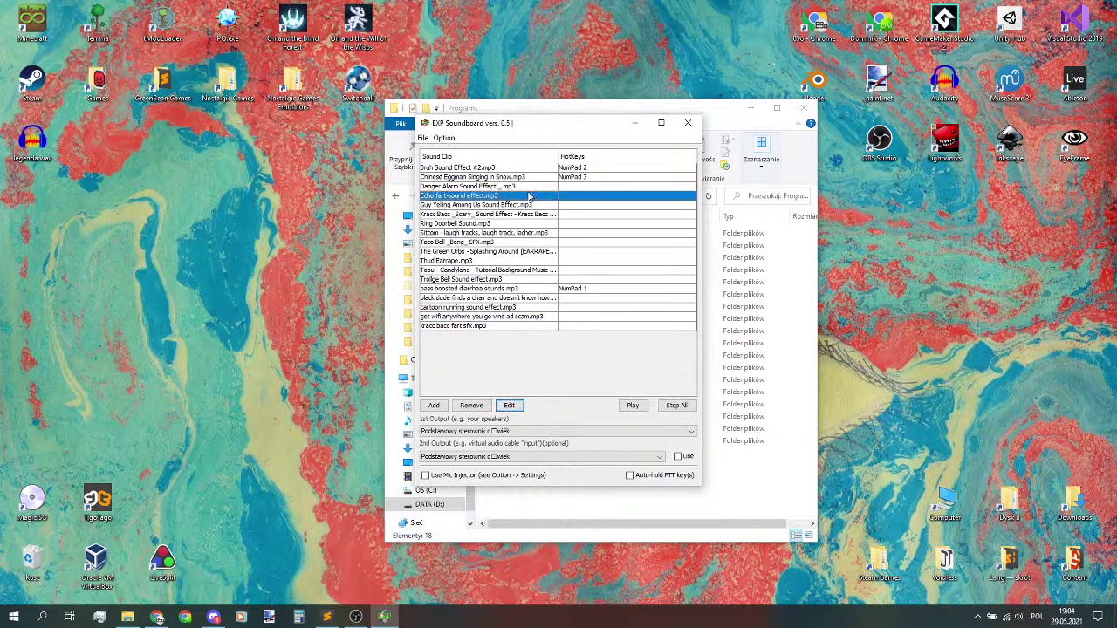
pyautogui.click(529, 187)
pyautogui.click(509, 405)
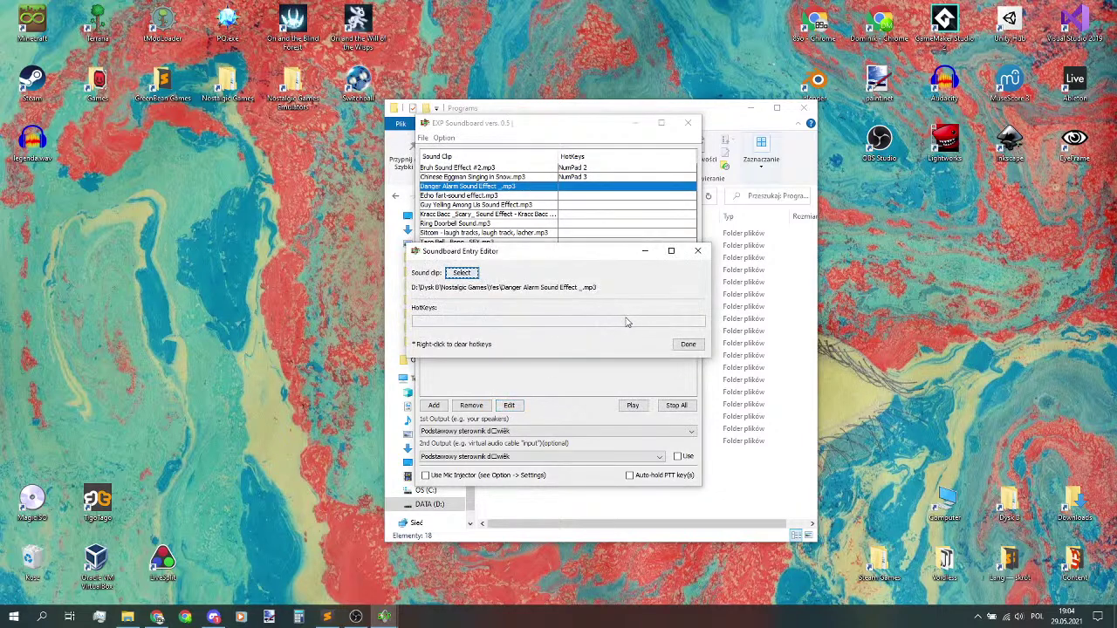
pyautogui.click(624, 322)
pyautogui.press('KP_4')
pyautogui.click(688, 344)
# - Assign the NumPad 5 hotkey to the clip "Echo fart-sound effect.mp3"
pyautogui.click(517, 197)
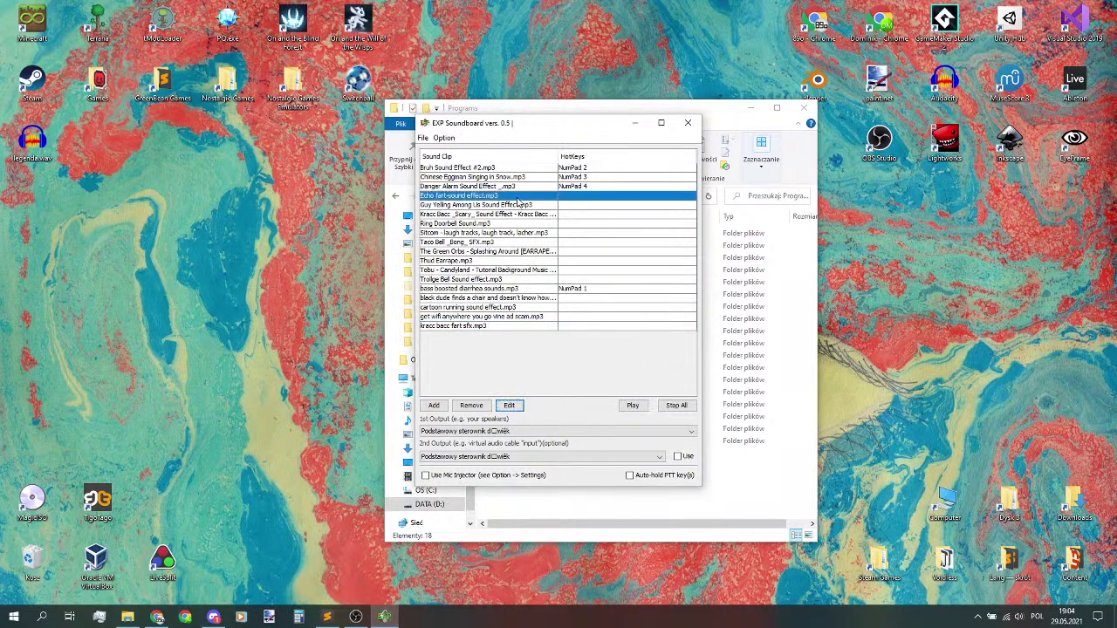
pyautogui.click(513, 405)
pyautogui.click(558, 321)
pyautogui.press('KP_5')
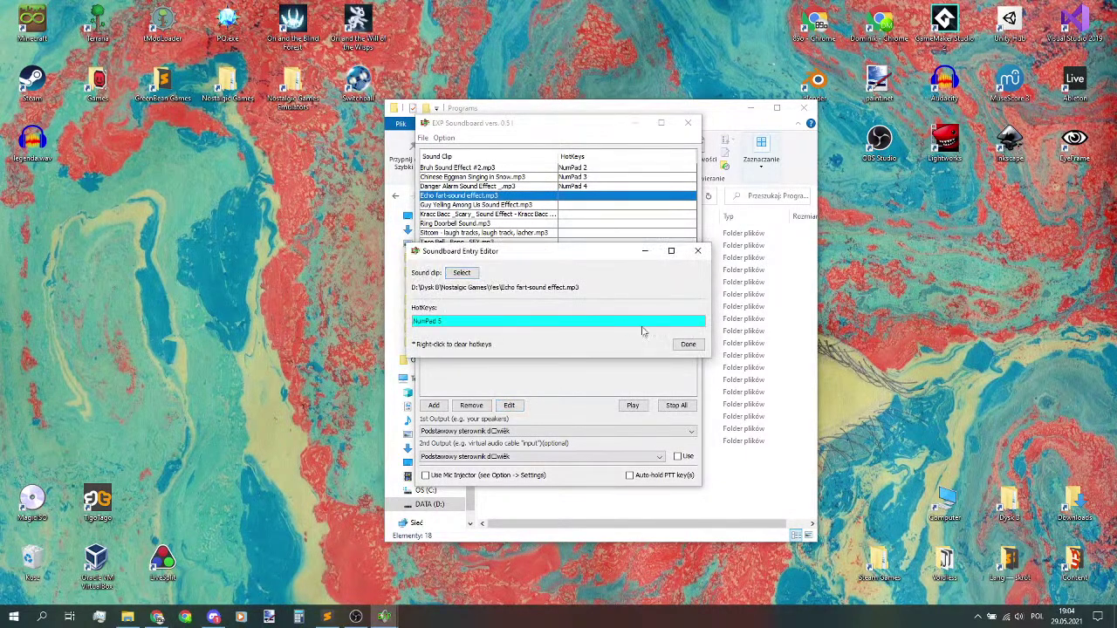
pyautogui.click(687, 344)
# - Assign the NumPad 6 hotkey to the clip "Guy Yelling Among Us Sound Effect.mp3"
pyautogui.click(527, 205)
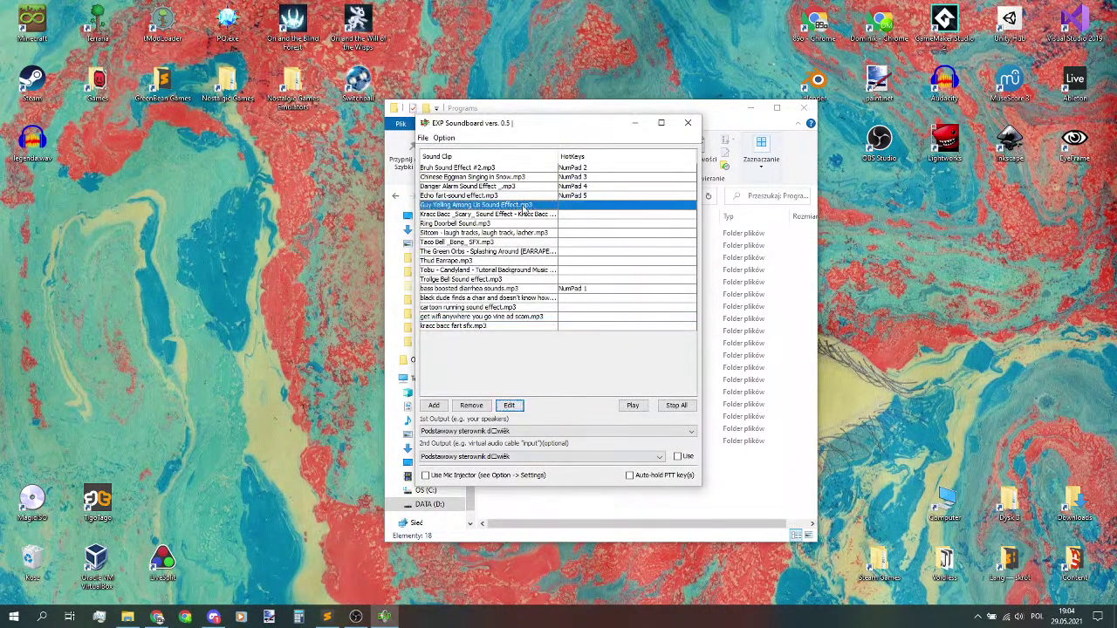
pyautogui.click(509, 405)
pyautogui.click(609, 321)
pyautogui.press('KP_6')
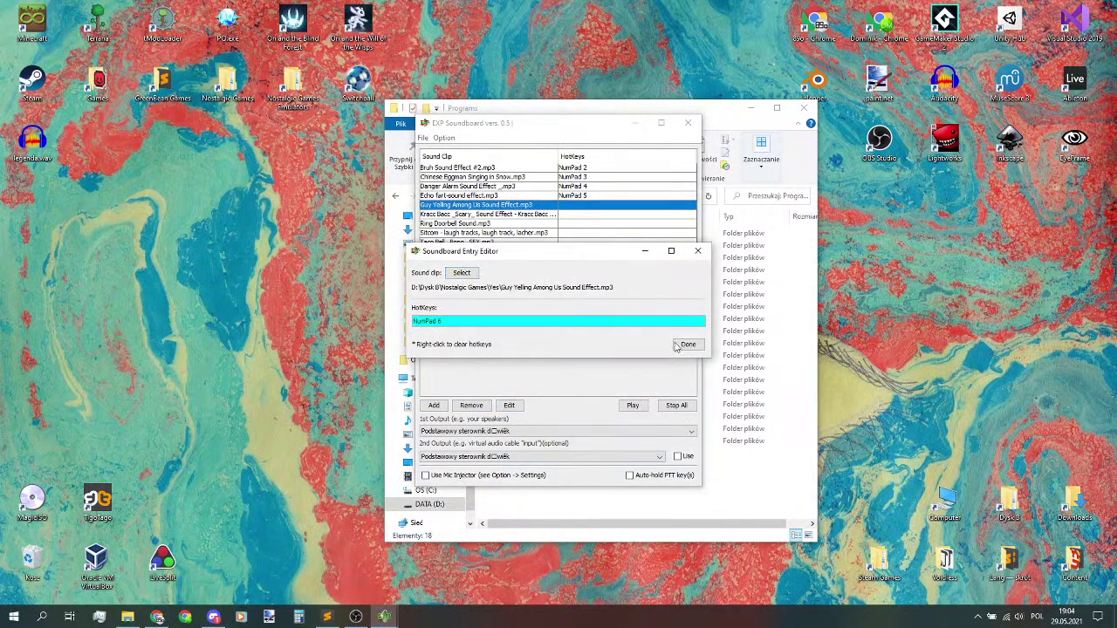
pyautogui.click(677, 345)
# - Assign the NumPad 7 hotkey to the clip "Kracc Bacc _Scary_ Sound Effect - Kracc Bacc Sound Library.mp3"
pyautogui.click(528, 214)
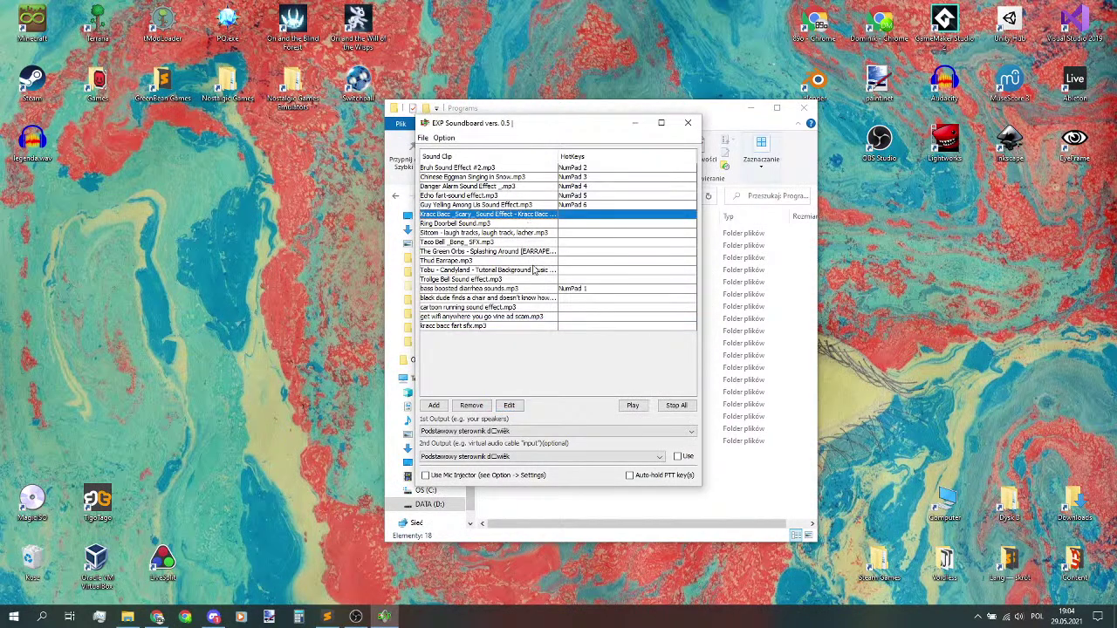
pyautogui.click(503, 406)
pyautogui.click(591, 324)
pyautogui.press('KP_7')
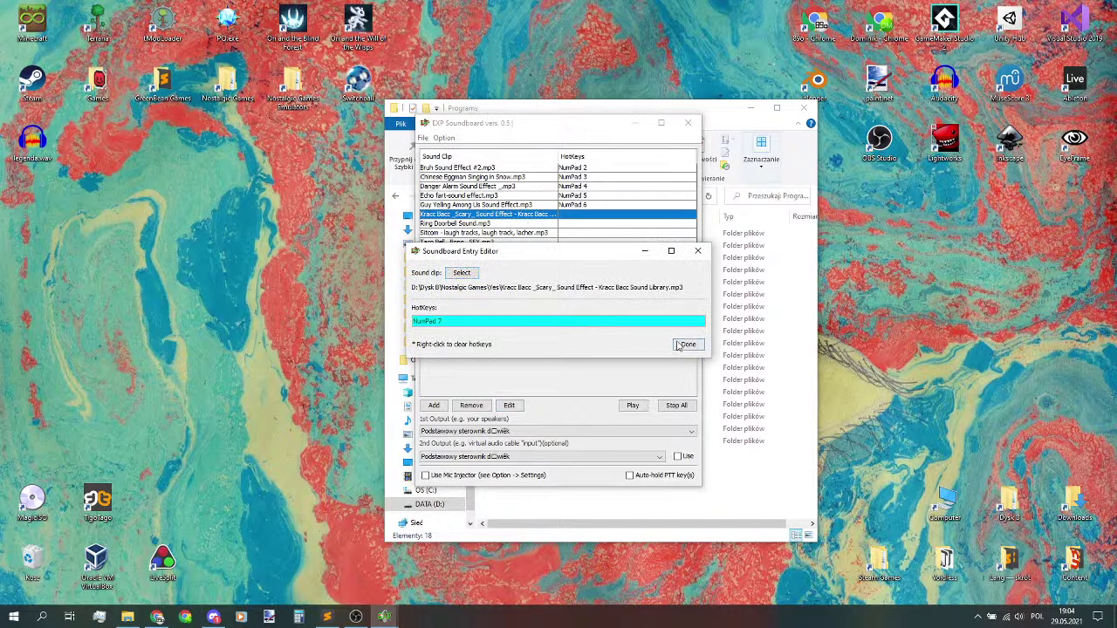
pyautogui.click(679, 346)
# - Assign the NumPad 8 hotkey to the clip "Ring Doorbell Sound.mp3"
pyautogui.click(485, 225)
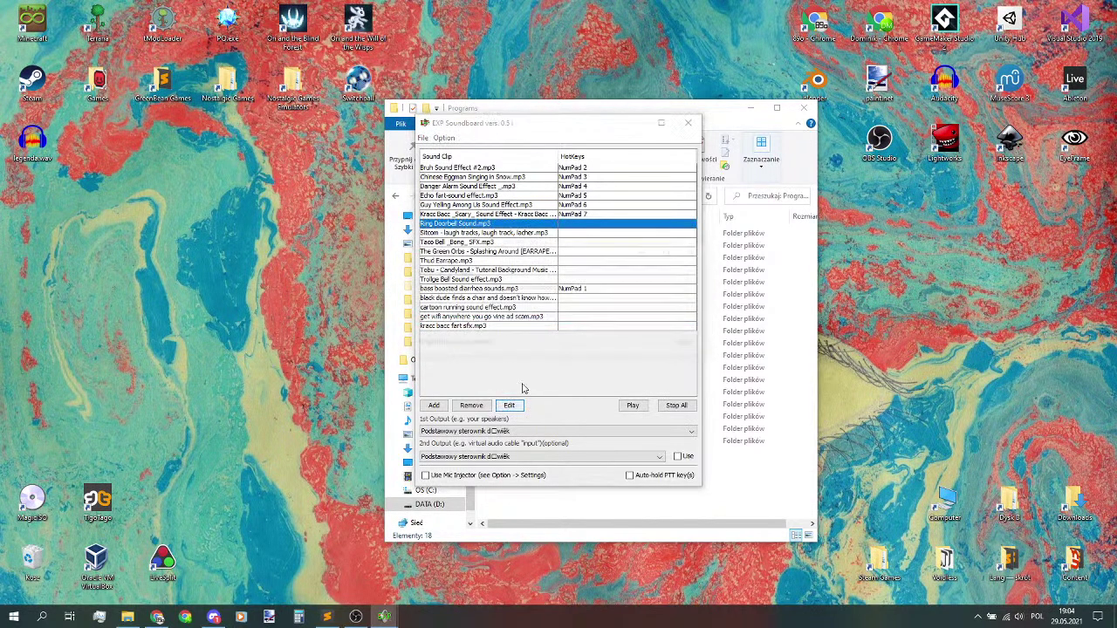
pyautogui.click(509, 406)
pyautogui.click(591, 325)
pyautogui.press('KP_8')
pyautogui.click(678, 345)
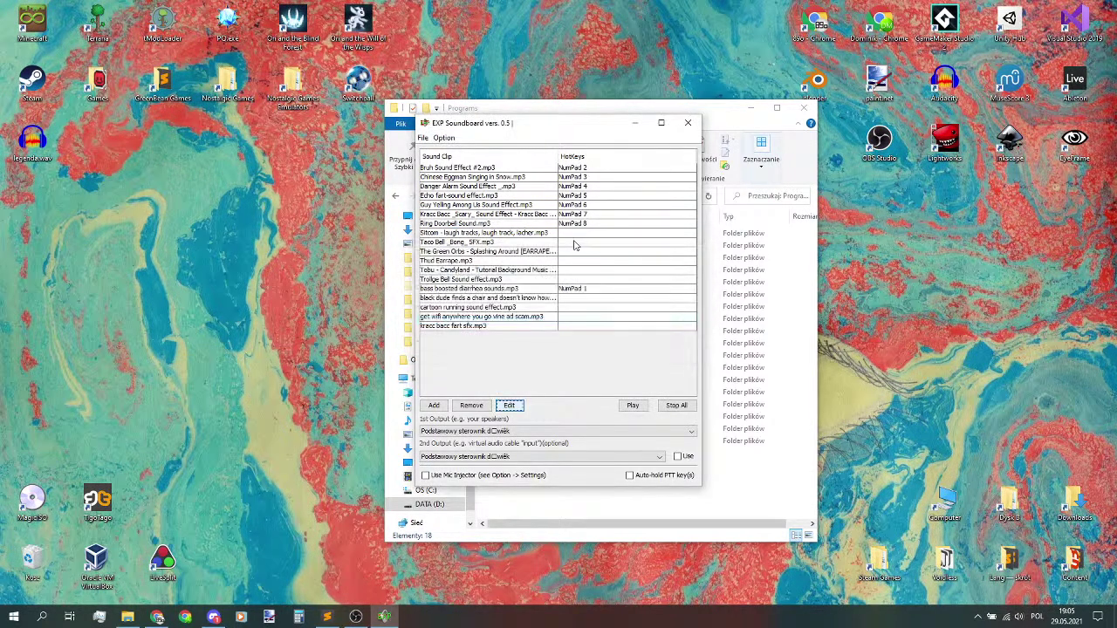
# - Assign the NumPad 9 hotkey to the clip "Sitcom - laugh tracks, laugh track, lacher.mp3"
pyautogui.click(550, 233)
pyautogui.click(508, 405)
pyautogui.click(643, 323)
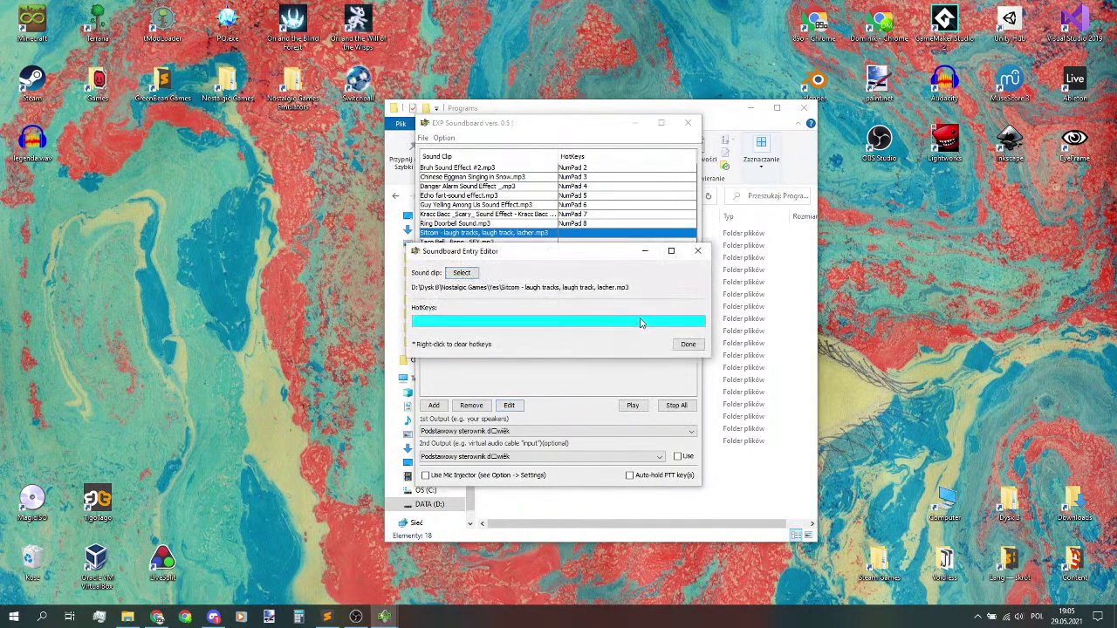
pyautogui.press('KP_9')
pyautogui.click(679, 345)
# - Assign the NumPad 0 hotkey to the clip "Taco Bell _Bong_ SFX.mp3"
pyautogui.click(529, 242)
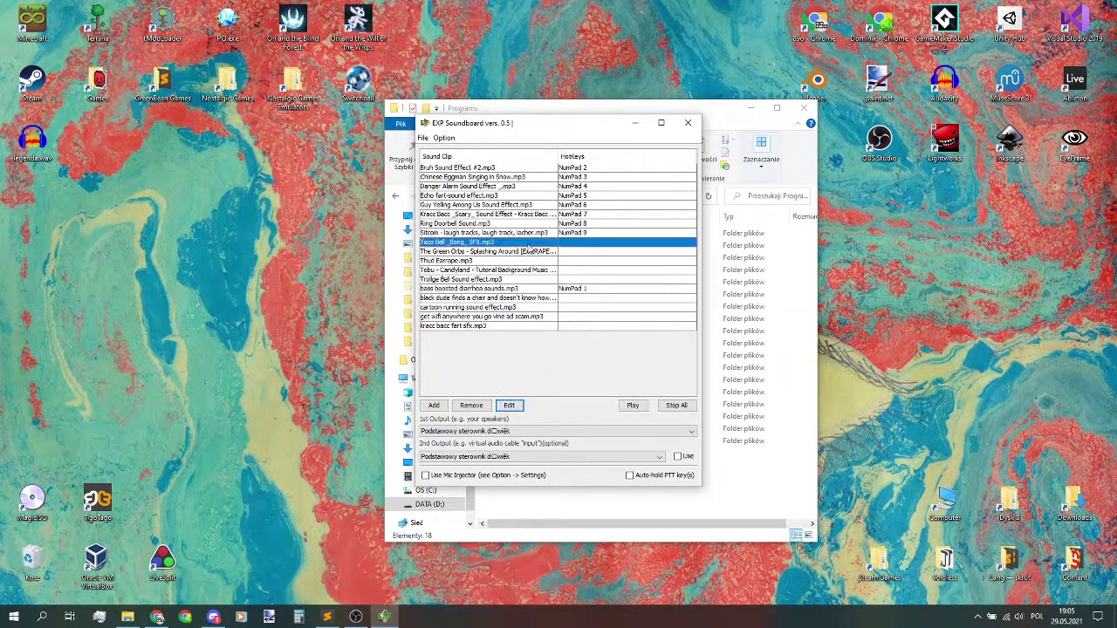
pyautogui.click(509, 406)
pyautogui.click(588, 323)
pyautogui.press('KP_0')
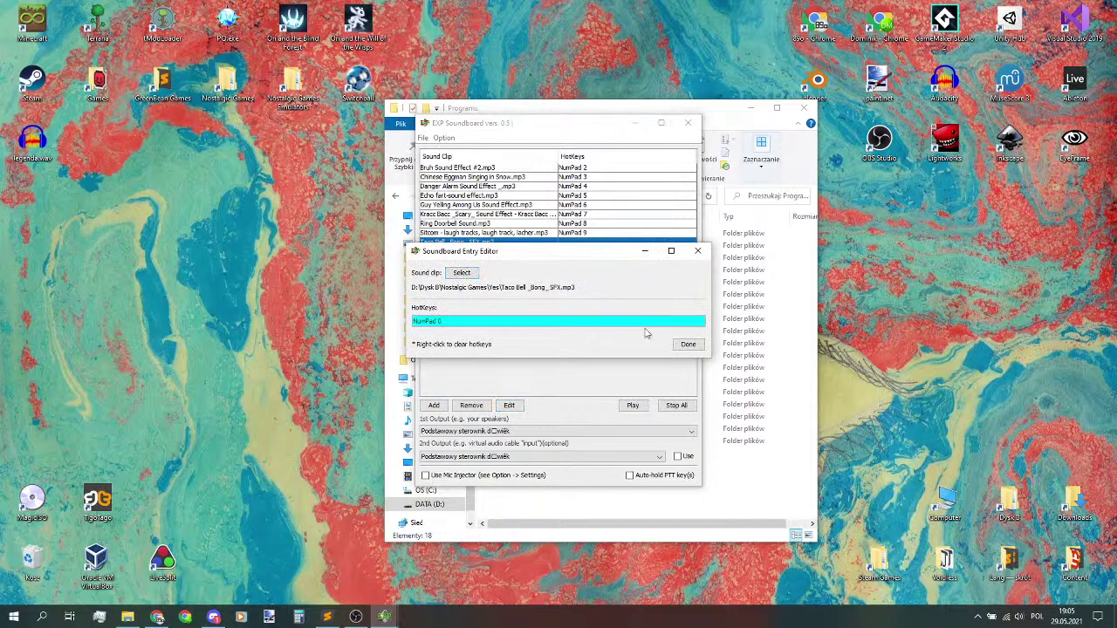
pyautogui.click(685, 345)
# - Assign the NumPad . (decimal) hotkey to the clip "The Green Orbs - Splashing Around [EARRAPE].mp3"
pyautogui.click(549, 253)
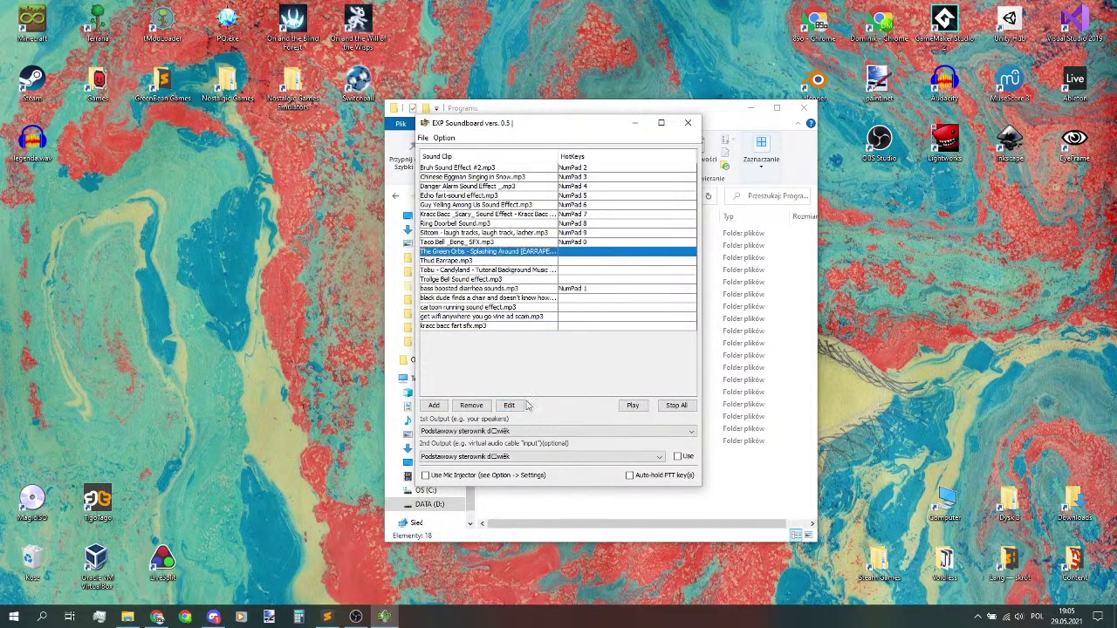
pyautogui.click(508, 405)
pyautogui.click(631, 323)
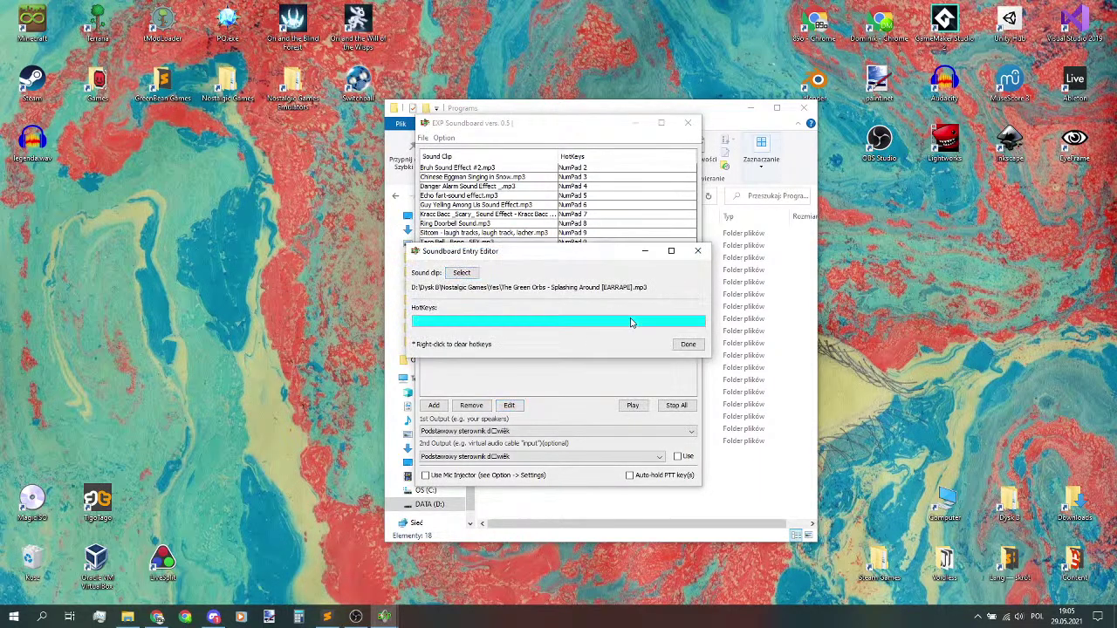
pyautogui.press('KP_Decimal')
pyautogui.click(686, 344)
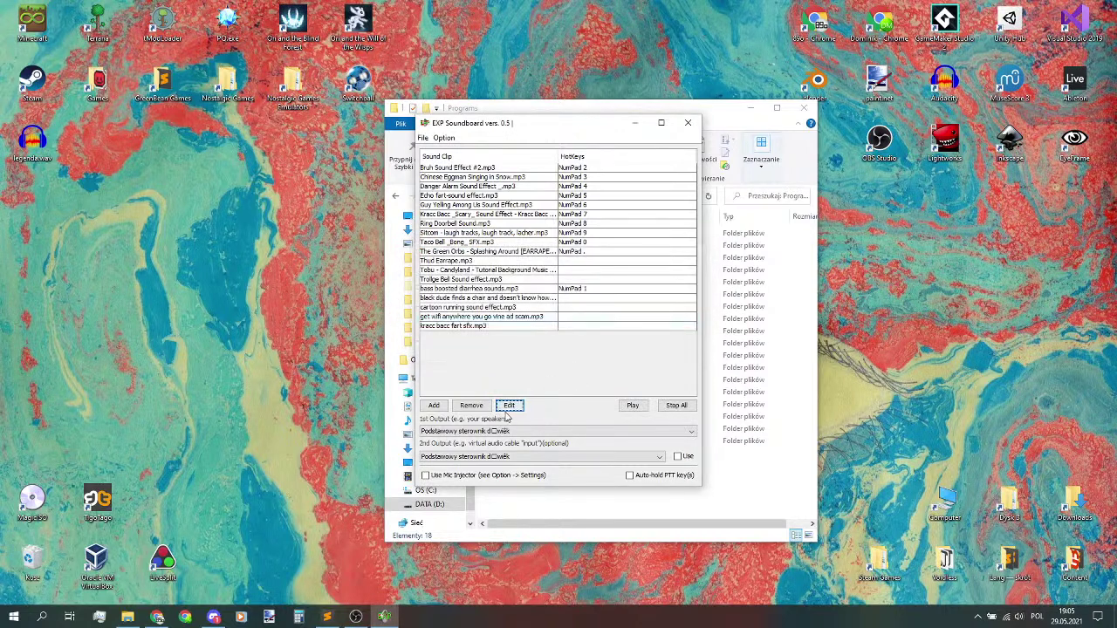
# - Assign the NumPad + hotkey to the clip "Thud Earrape.mp3"
pyautogui.click(529, 262)
pyautogui.click(509, 406)
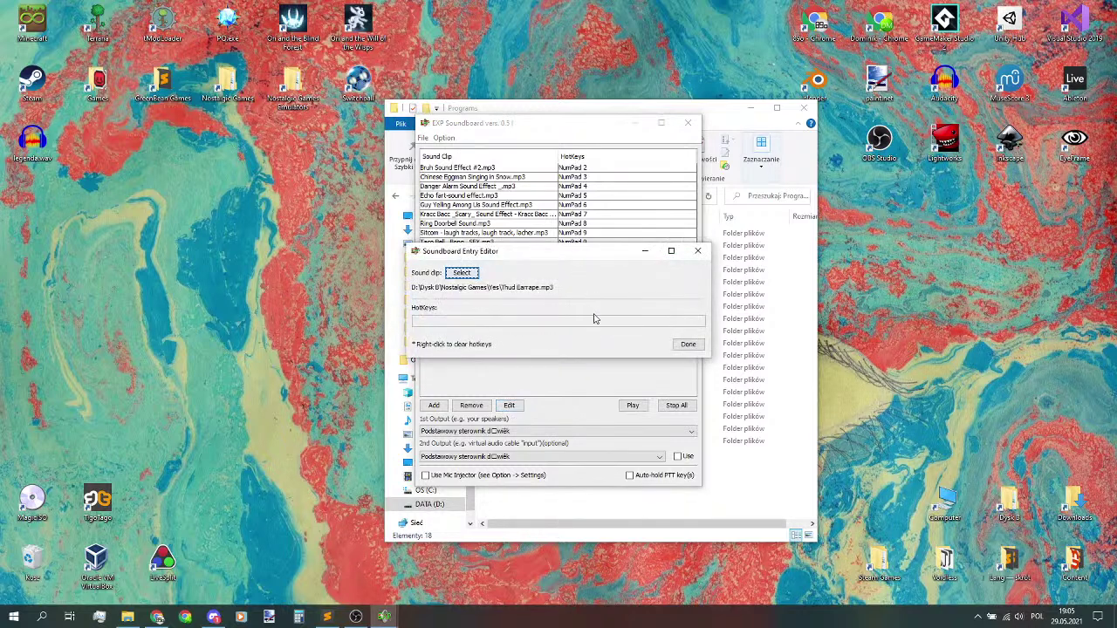
pyautogui.click(594, 321)
pyautogui.press('Return')
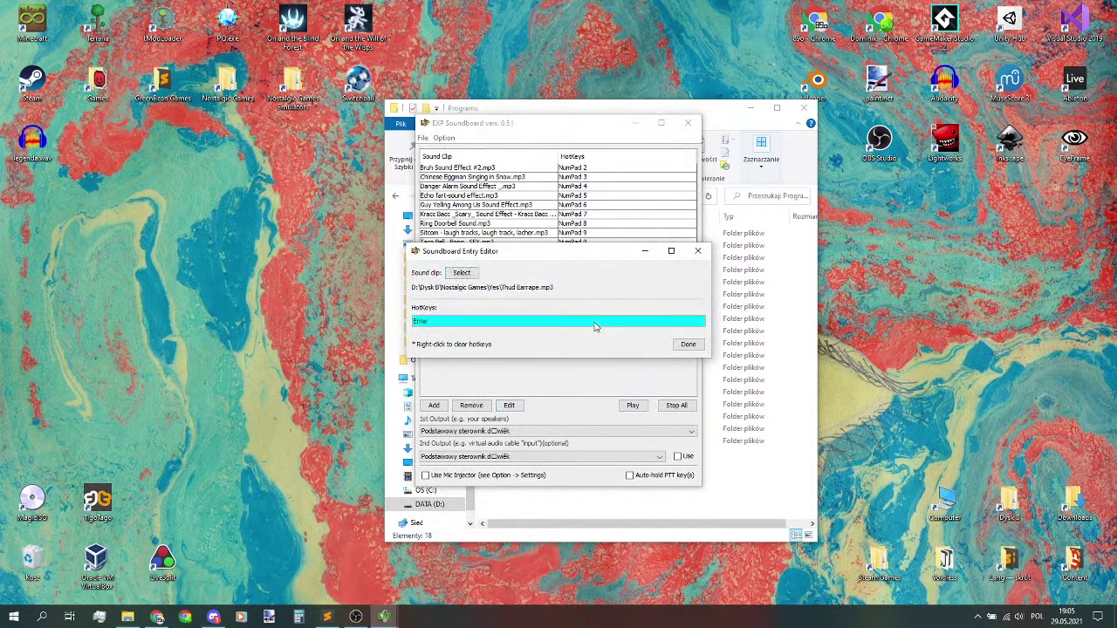
pyautogui.press('KP_Add')
pyautogui.click(688, 344)
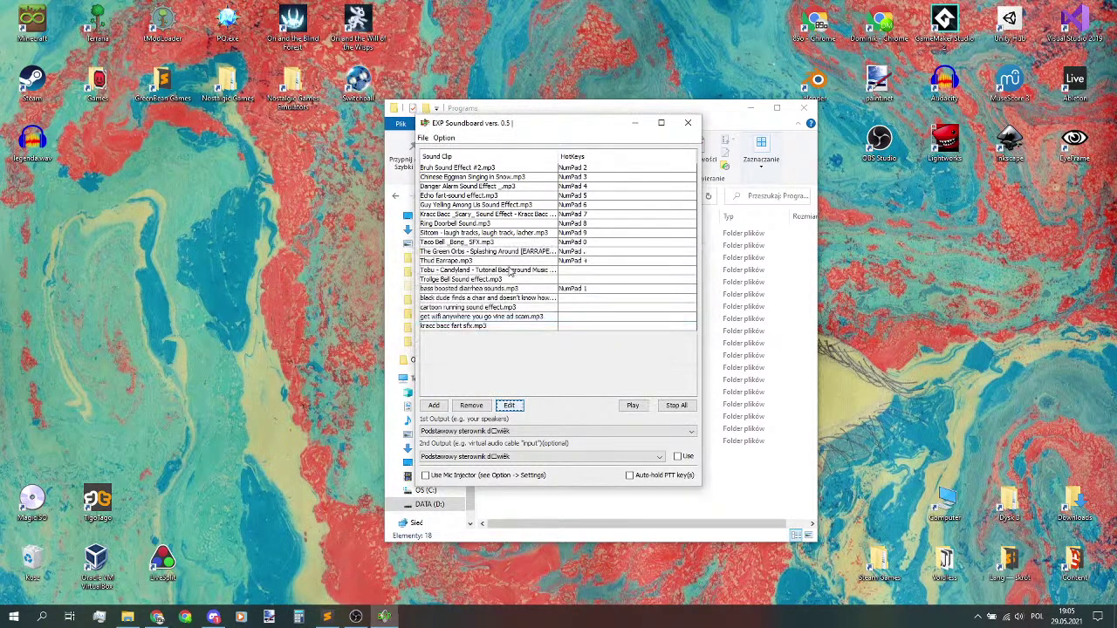
# - Assign the NumPad - hotkey to the clip "Tobu - Candyland - Tutorial Background Music (EARRAPE).mp3"
pyautogui.click(518, 274)
pyautogui.click(509, 405)
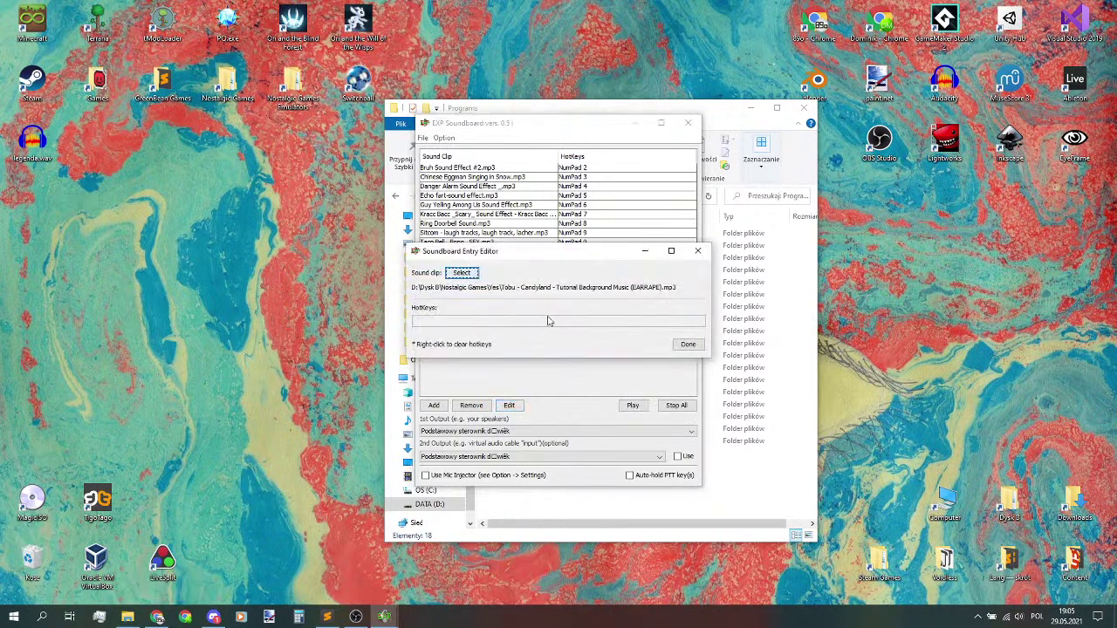
pyautogui.click(550, 321)
pyautogui.press('KP_Subtract')
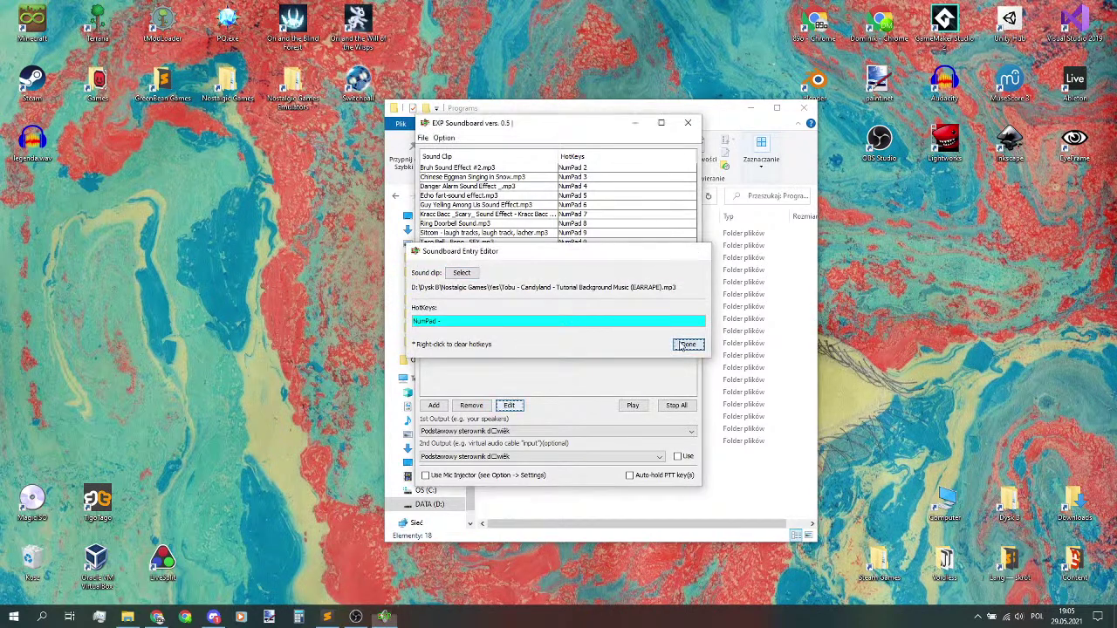
pyautogui.click(685, 344)
# - Assign the NumPad * hotkey to the clip "Trollge Bell Sound effect.mp3"
pyautogui.click(542, 280)
pyautogui.click(512, 405)
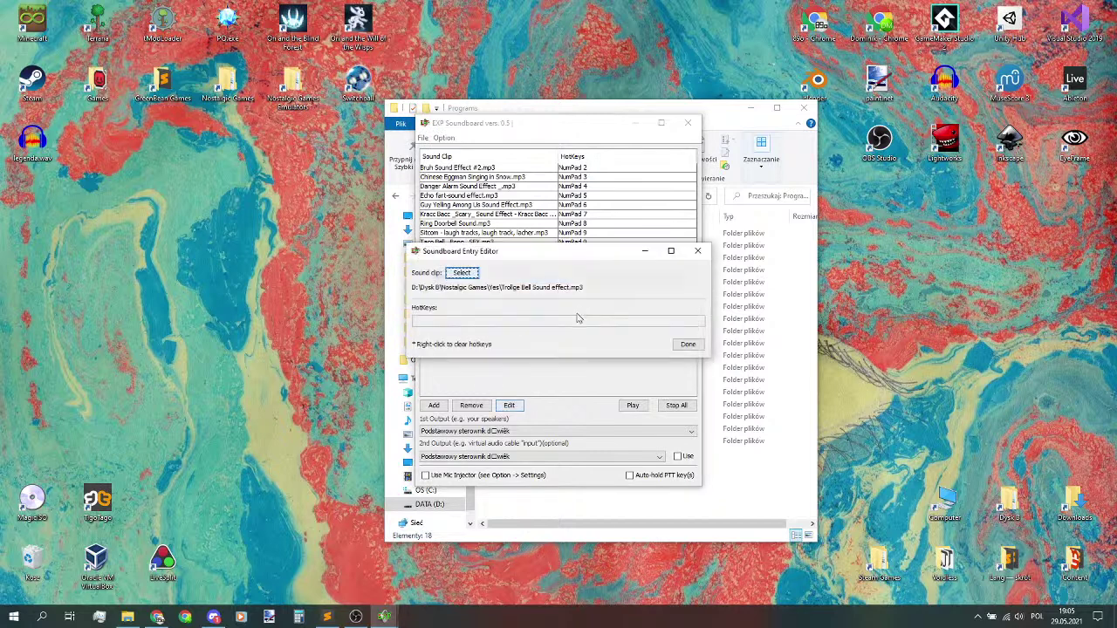
pyautogui.click(590, 321)
pyautogui.press('KP_Multiply')
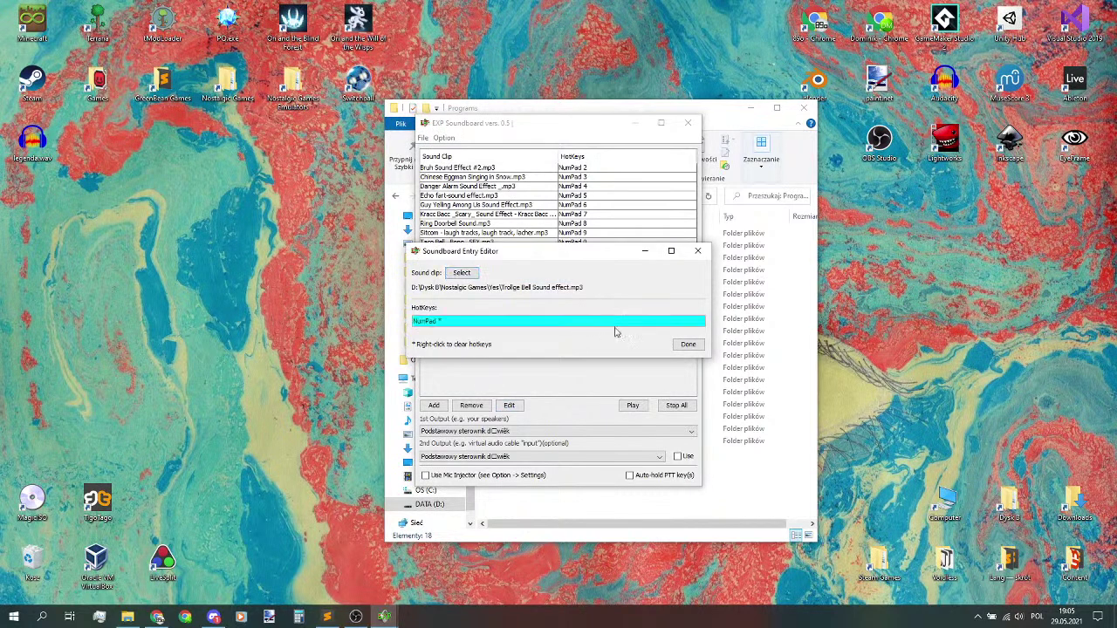
pyautogui.click(684, 346)
# - Assign the NumPad / hotkey to the clip "black dude finds a chair and doesn't know how to act.mp3"
pyautogui.click(537, 301)
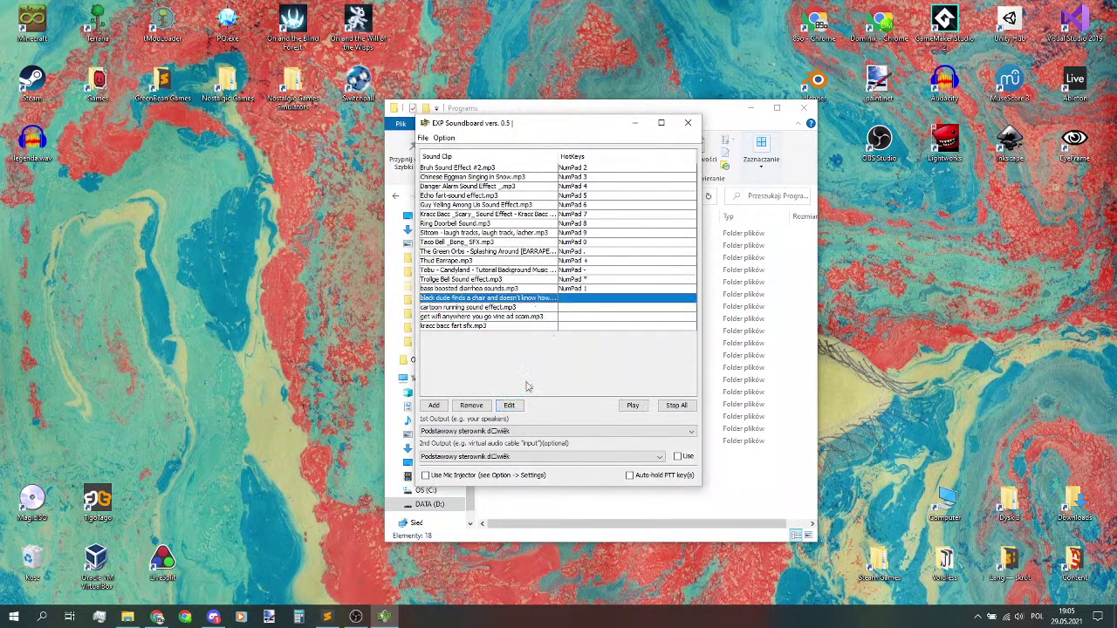
pyautogui.click(510, 405)
pyautogui.click(616, 330)
pyautogui.press('KP_Divide')
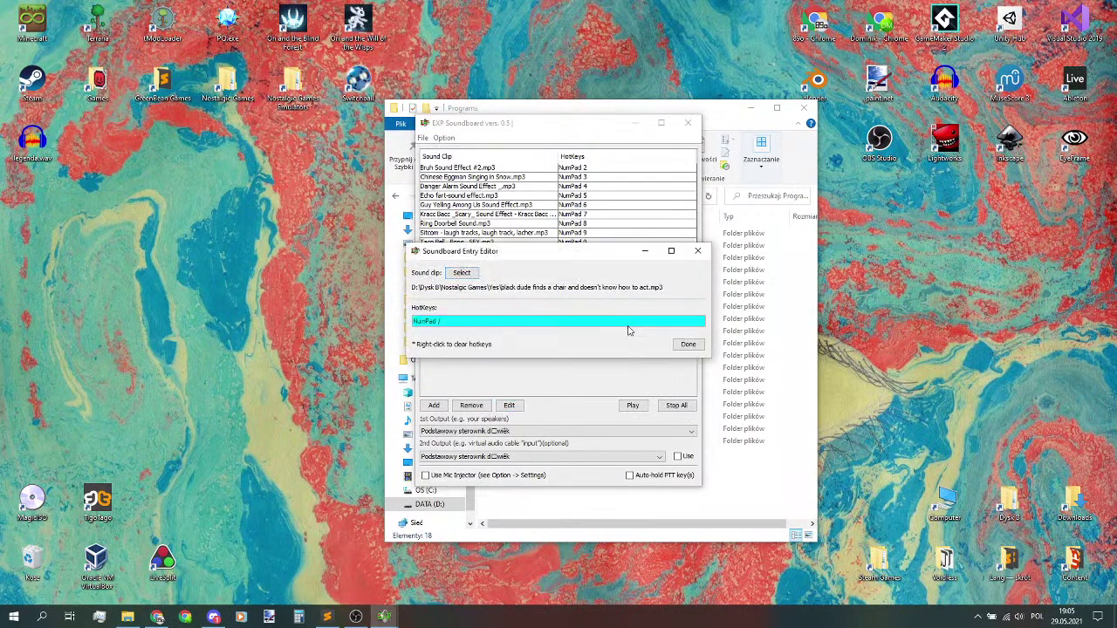
pyautogui.click(685, 344)
# - Assign the Page Up hotkey to the clip "cartoon running sound effect.mp3"
pyautogui.click(540, 310)
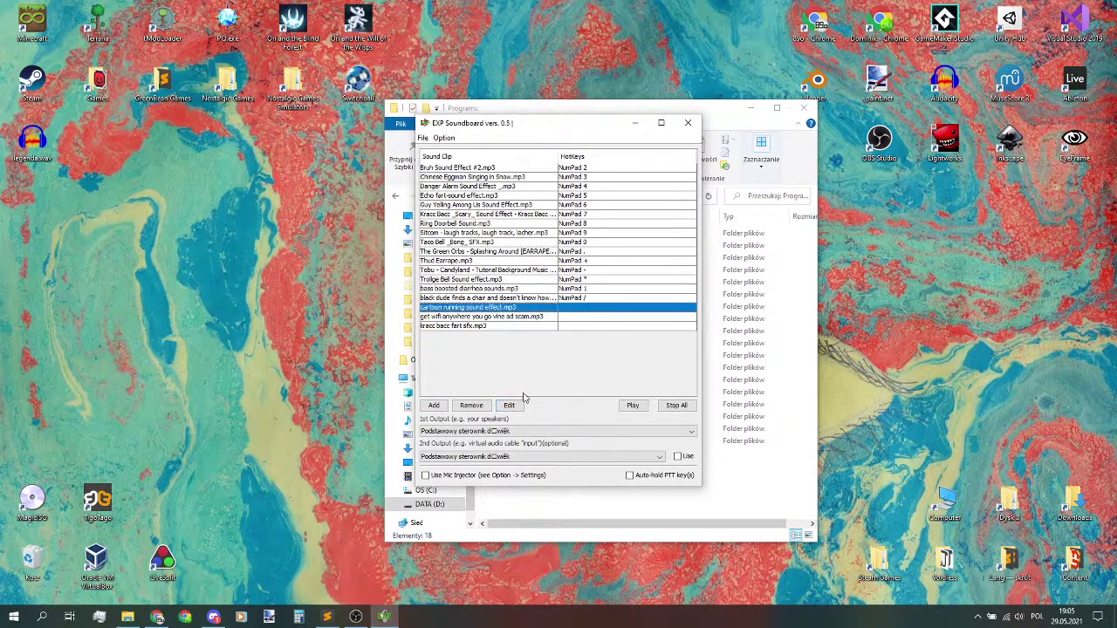
pyautogui.click(509, 405)
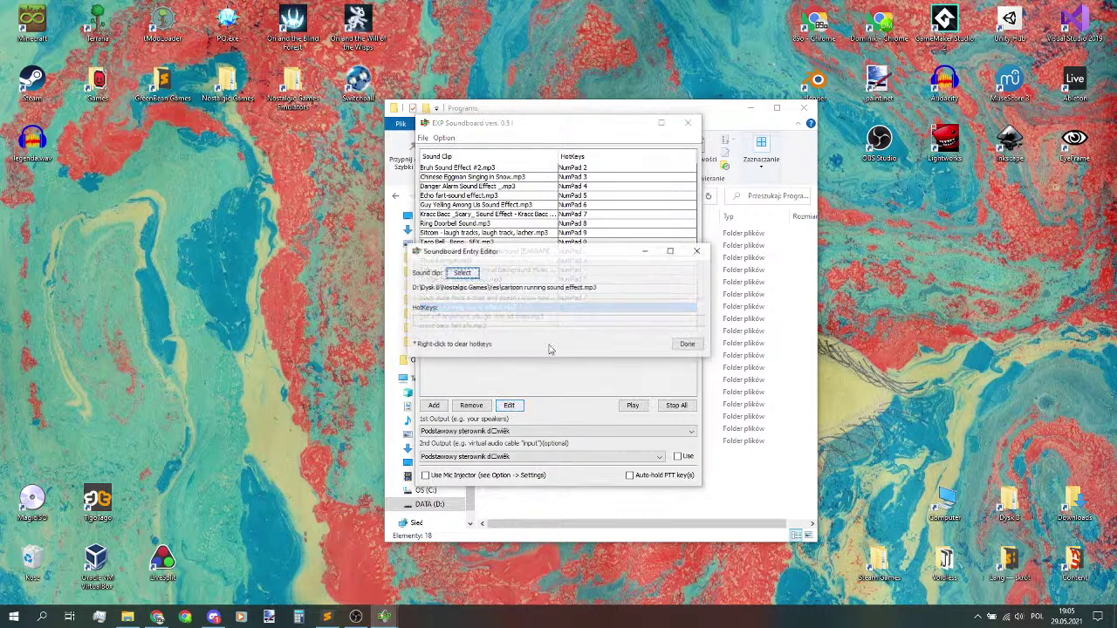
pyautogui.click(585, 325)
pyautogui.press('pageup')
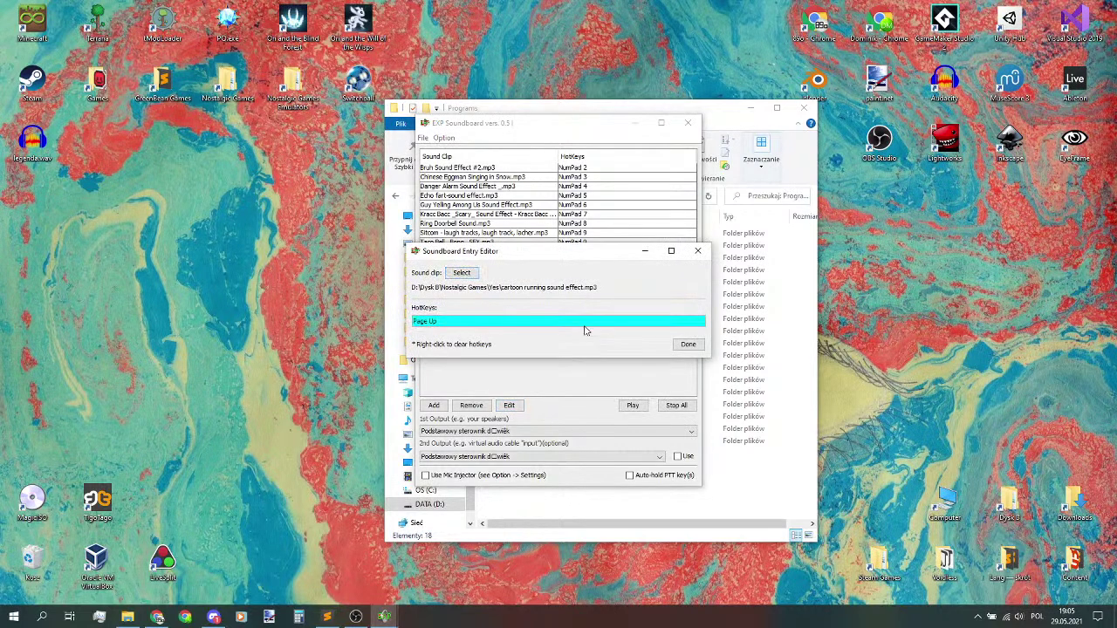
pyautogui.click(702, 349)
# - Assign the Page Down hotkey to the clip "get wifi anywhere you go vine ad scam.mp3"
pyautogui.click(537, 320)
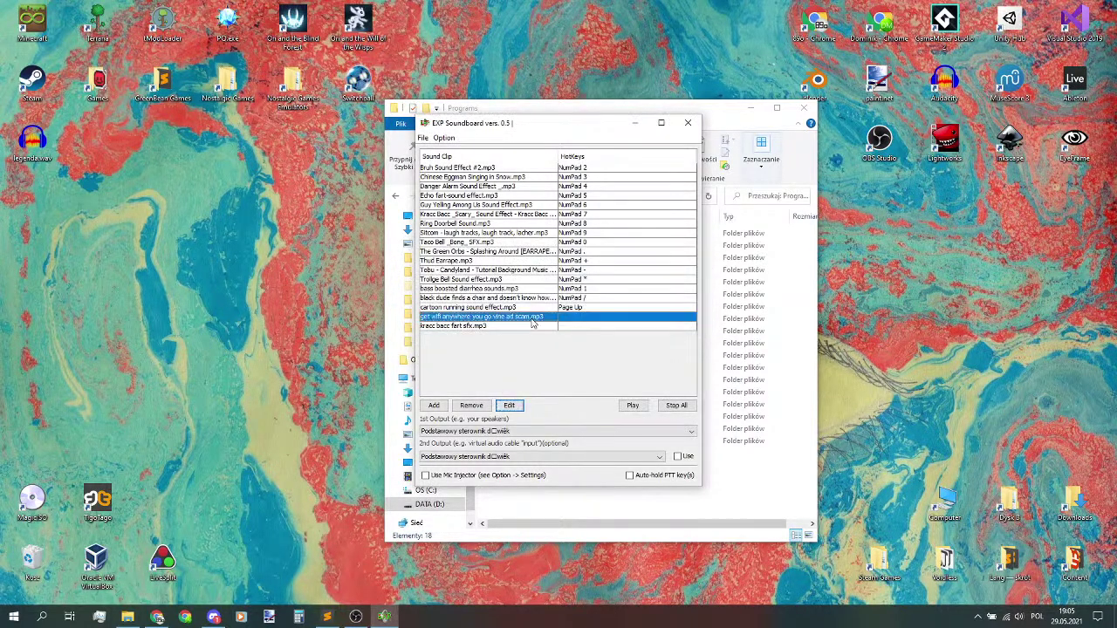
pyautogui.click(509, 404)
pyautogui.click(597, 325)
pyautogui.press('pagedown')
pyautogui.click(689, 343)
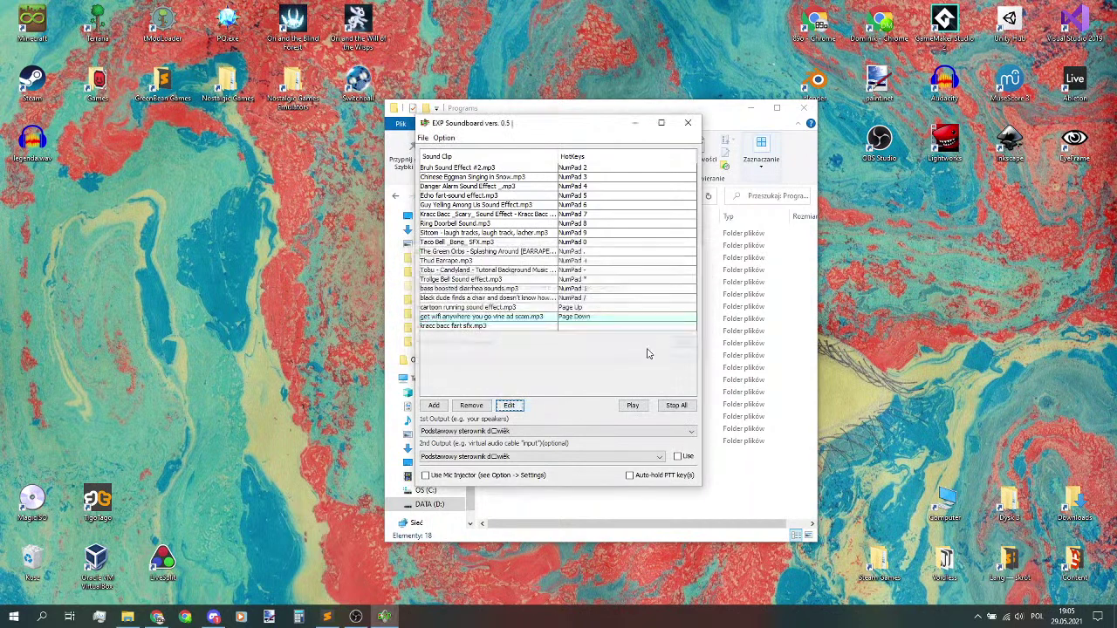
# - Assign the Home hotkey to the clip "kracc bacc fart sfx.mp3"
pyautogui.click(535, 326)
pyautogui.click(509, 405)
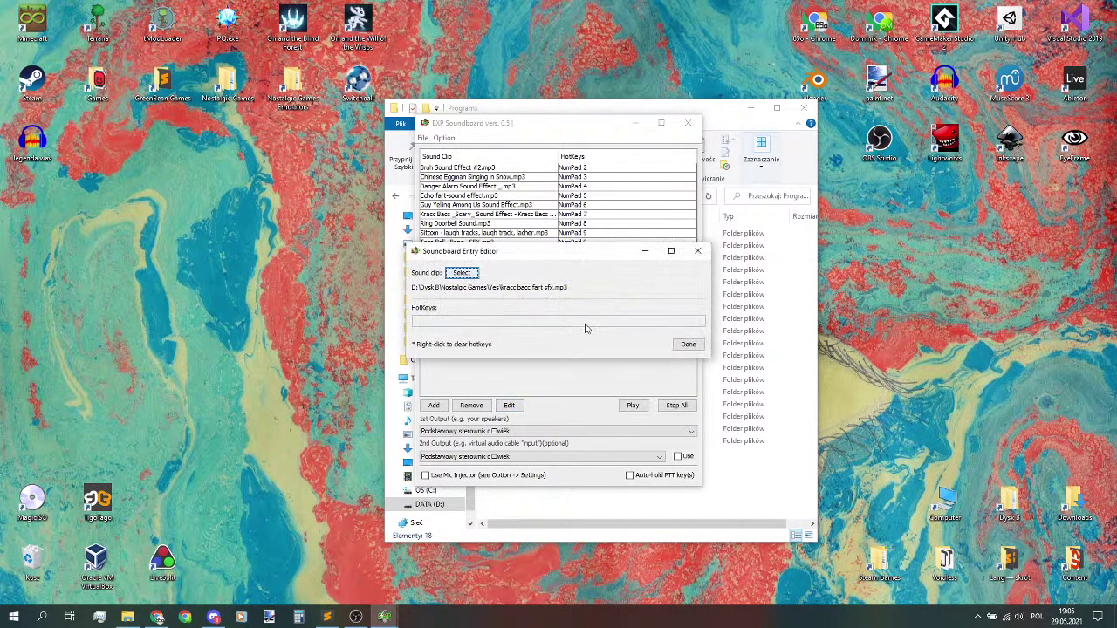
pyautogui.click(586, 324)
pyautogui.press('Home')
pyautogui.click(683, 344)
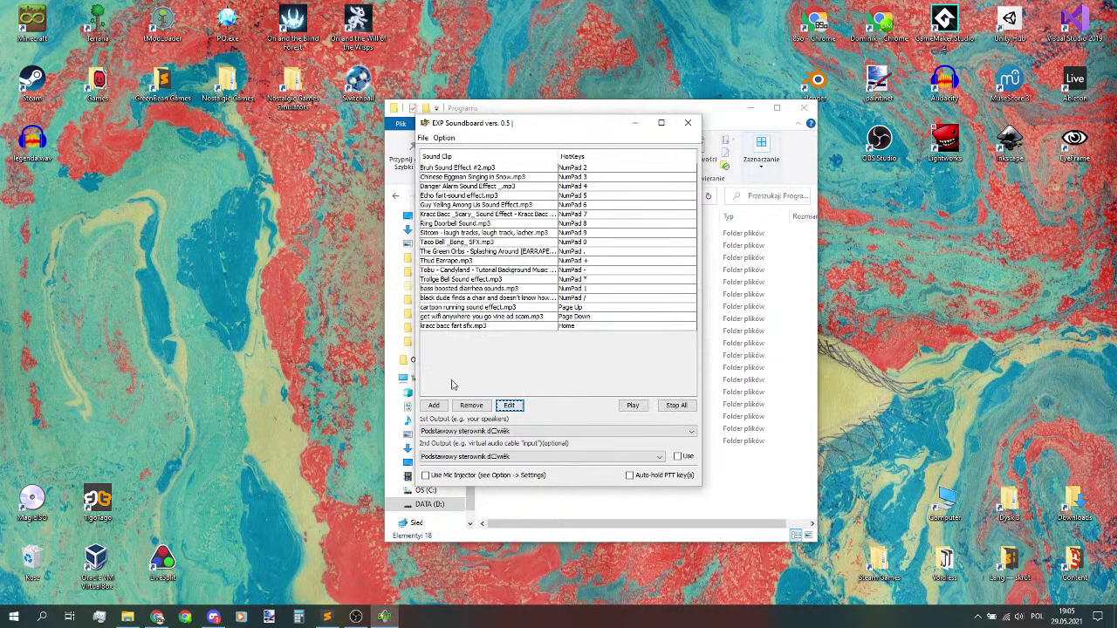
# - Change the overlap switch hotkey to Num Lock in the soundboard settings and close them
pyautogui.click(422, 138)
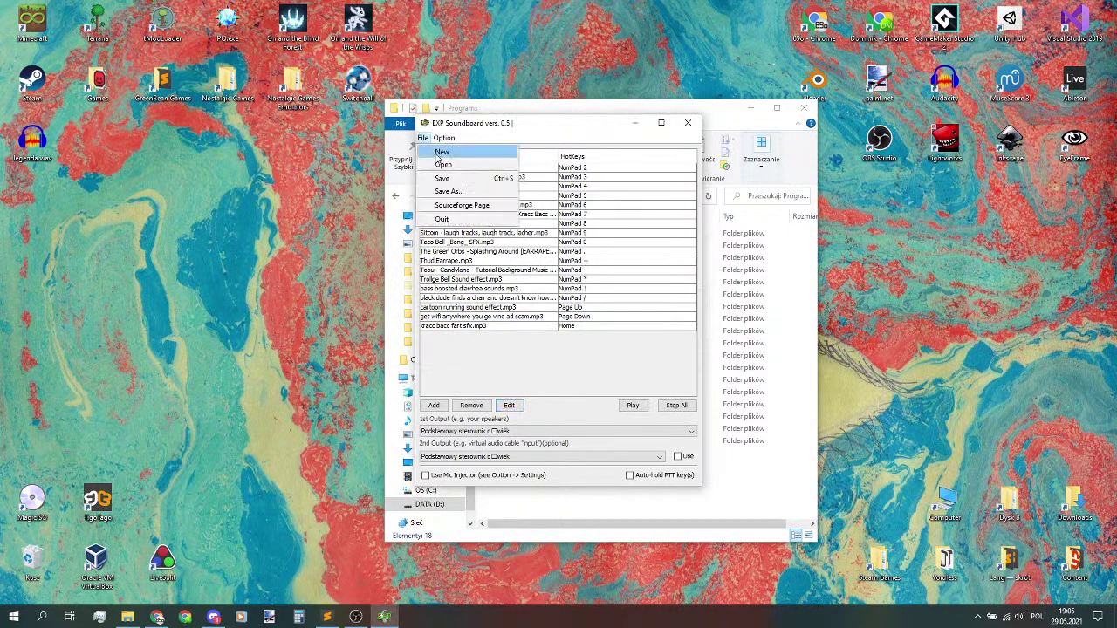
pyautogui.moveTo(445, 138)
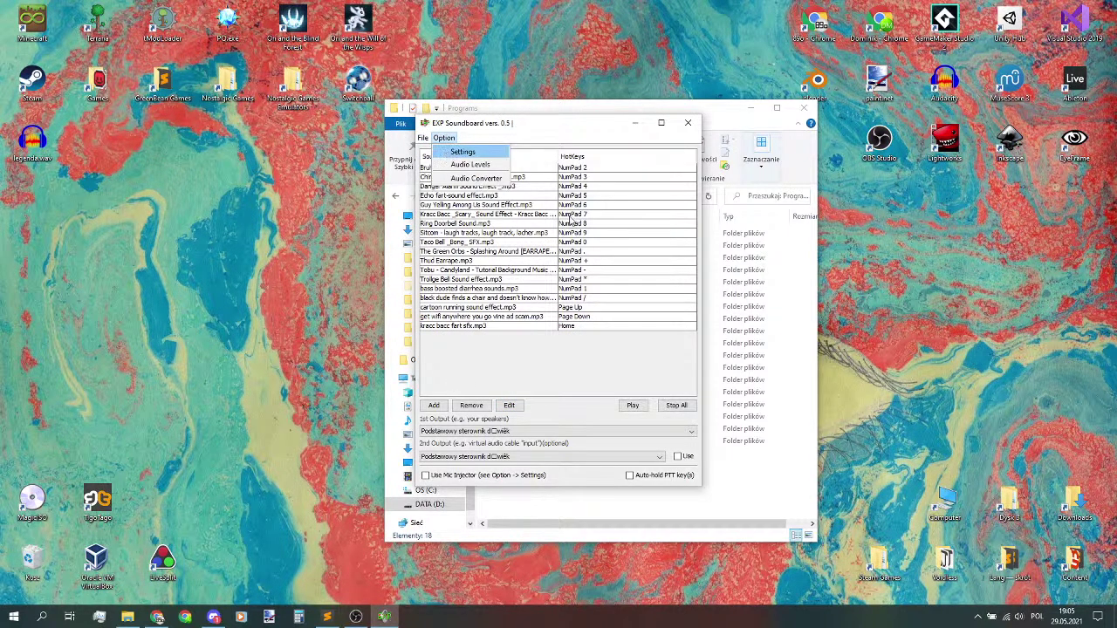
pyautogui.press('Return')
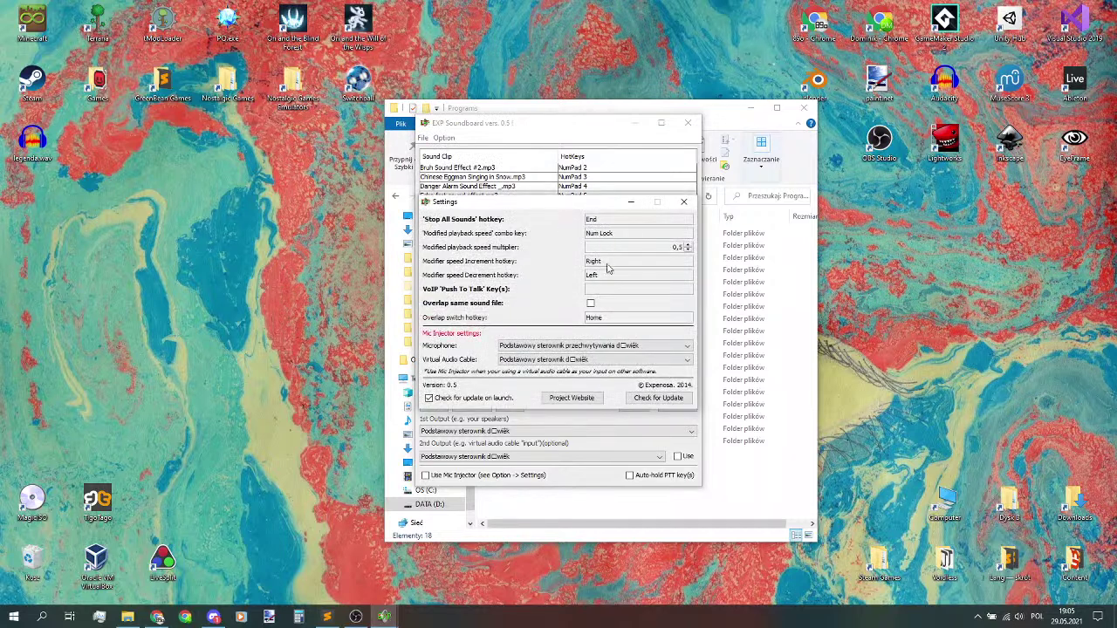
pyautogui.click(602, 319)
pyautogui.press('Num_Lock')
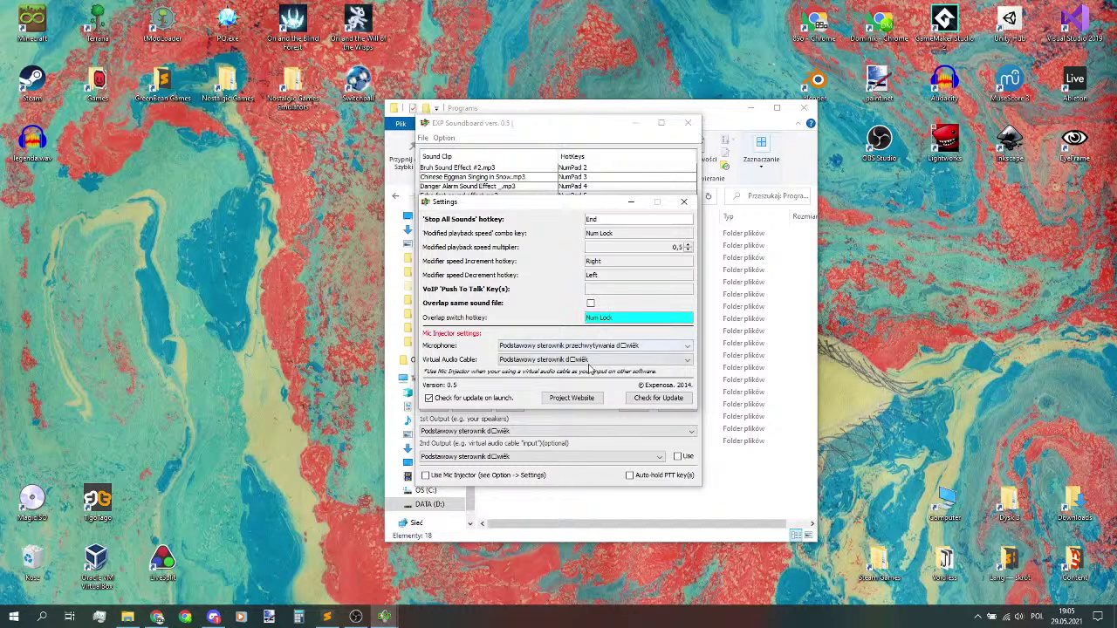
pyautogui.click(684, 202)
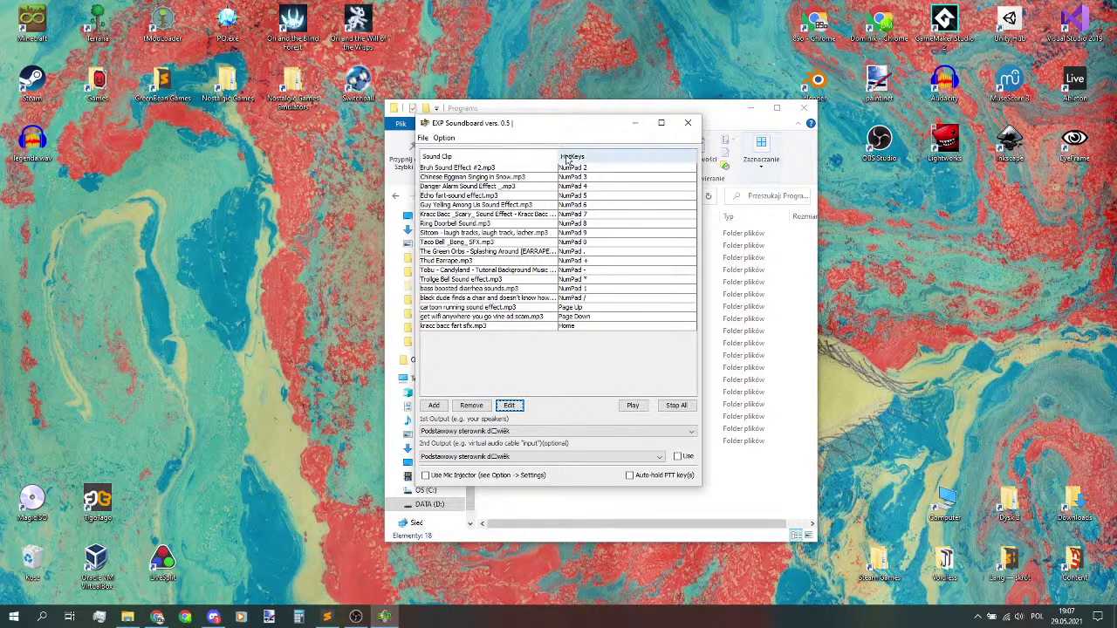
# - Check the live stream's status and chat in YouTube Studio, and return to the soundboard
pyautogui.click(157, 617)
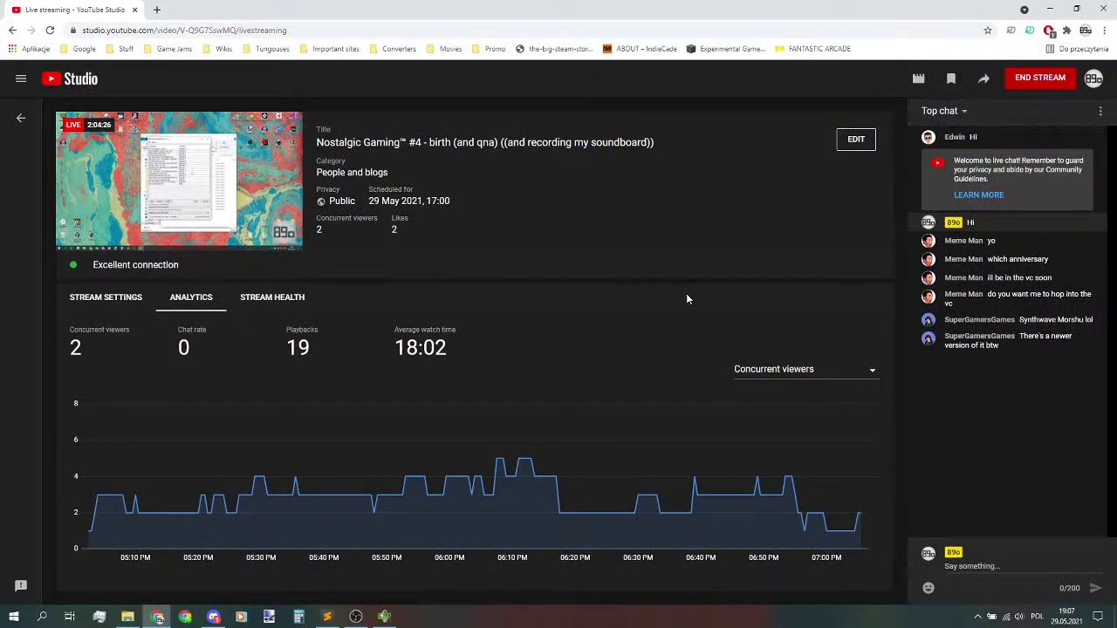
pyautogui.click(1050, 9)
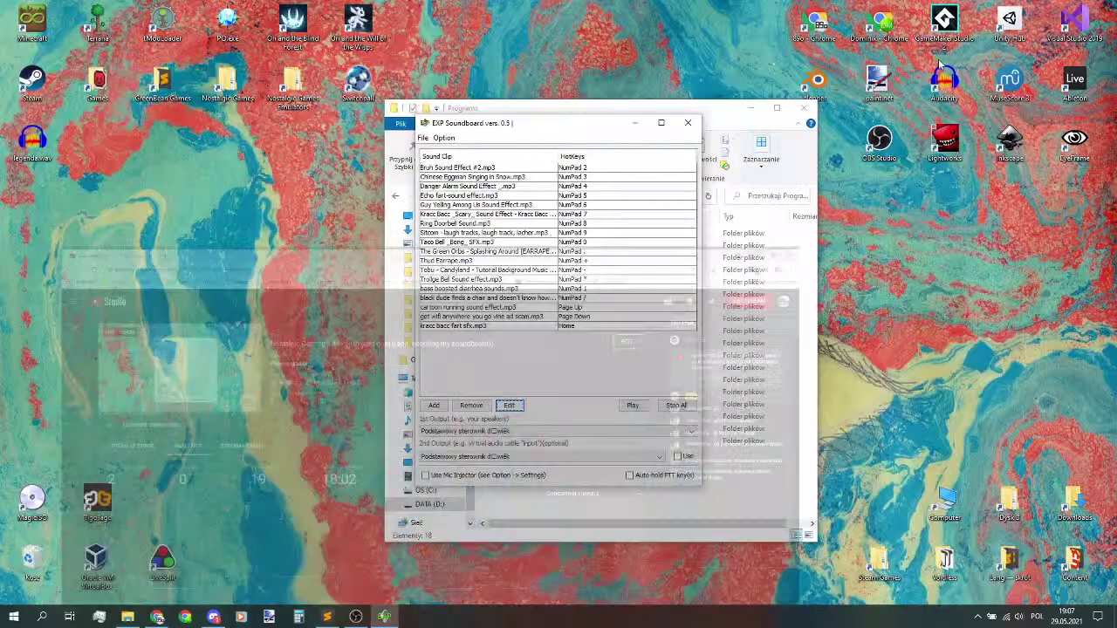
# - Move the soundboard clear of the file window and reassign "Sitcom - laugh tracks, laugh track, lacher.mp3" to the NumPad 0 hotkey
pyautogui.moveTo(524, 131); pyautogui.dragTo(190, 144)
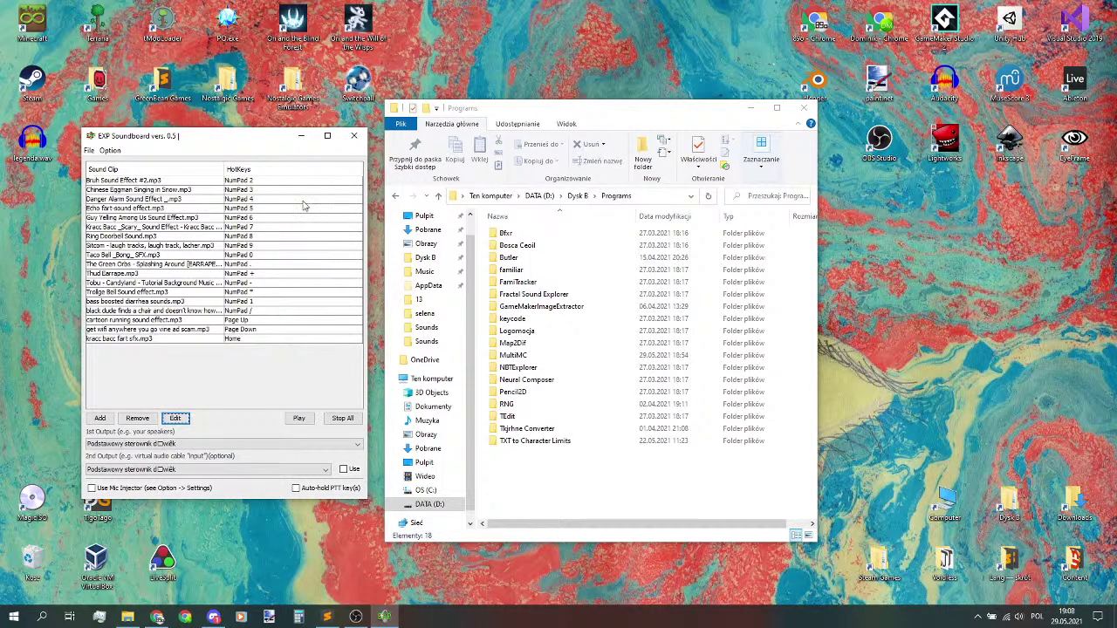
pyautogui.click(259, 246)
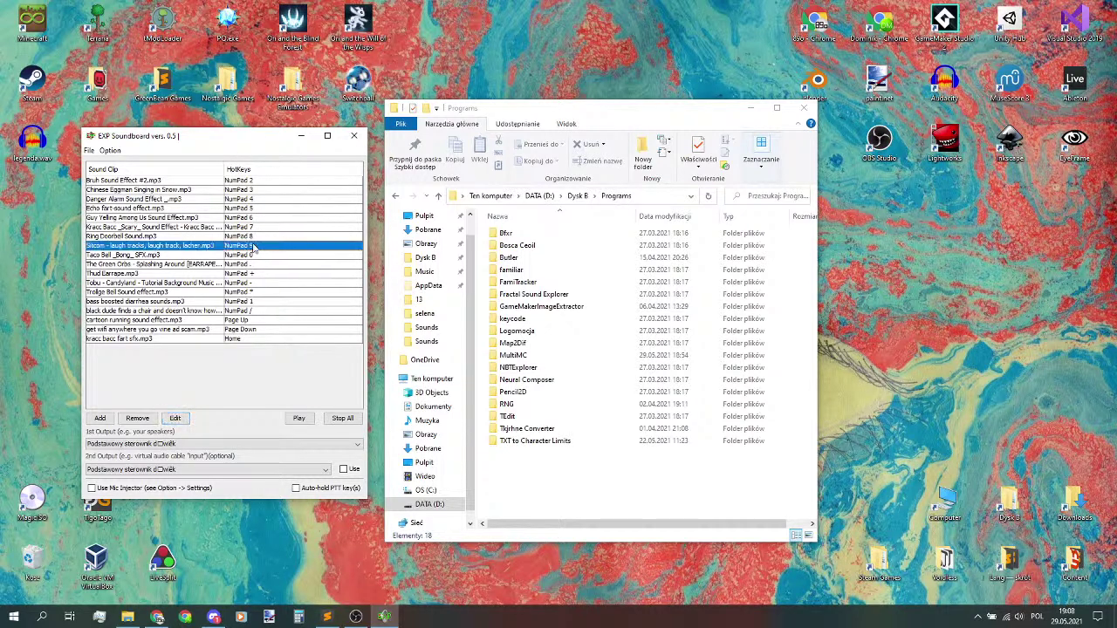
pyautogui.click(175, 418)
pyautogui.click(250, 340)
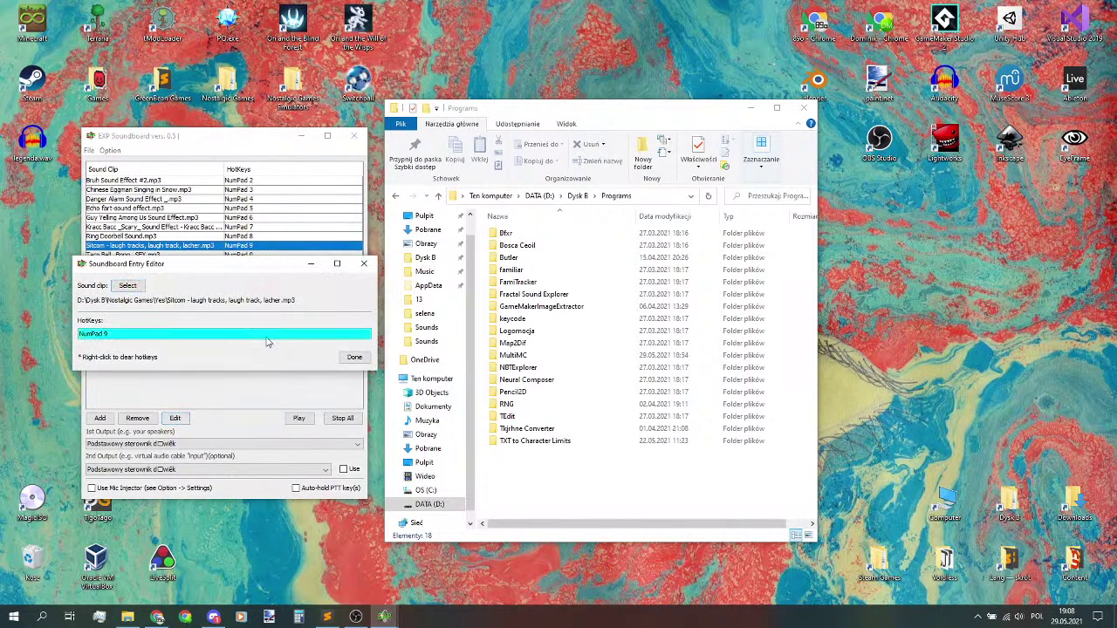
pyautogui.click(353, 357)
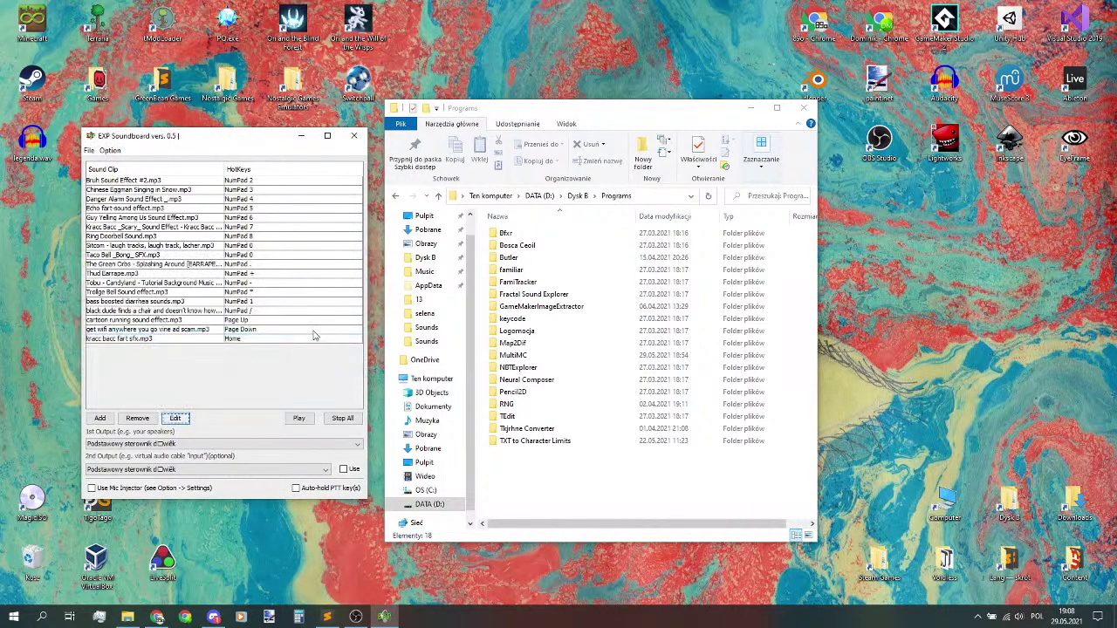
# - Reassign the clip "Taco Bell _Bong_ SFX.mp3" to the NumPad 9 hotkey
pyautogui.click(253, 255)
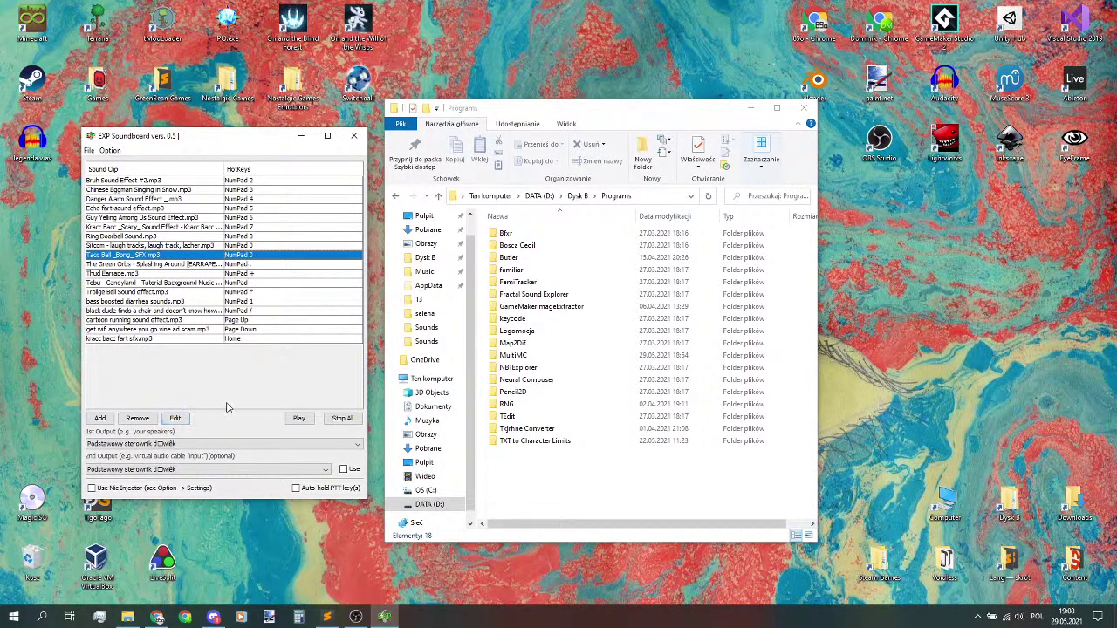
pyautogui.click(175, 419)
pyautogui.click(310, 336)
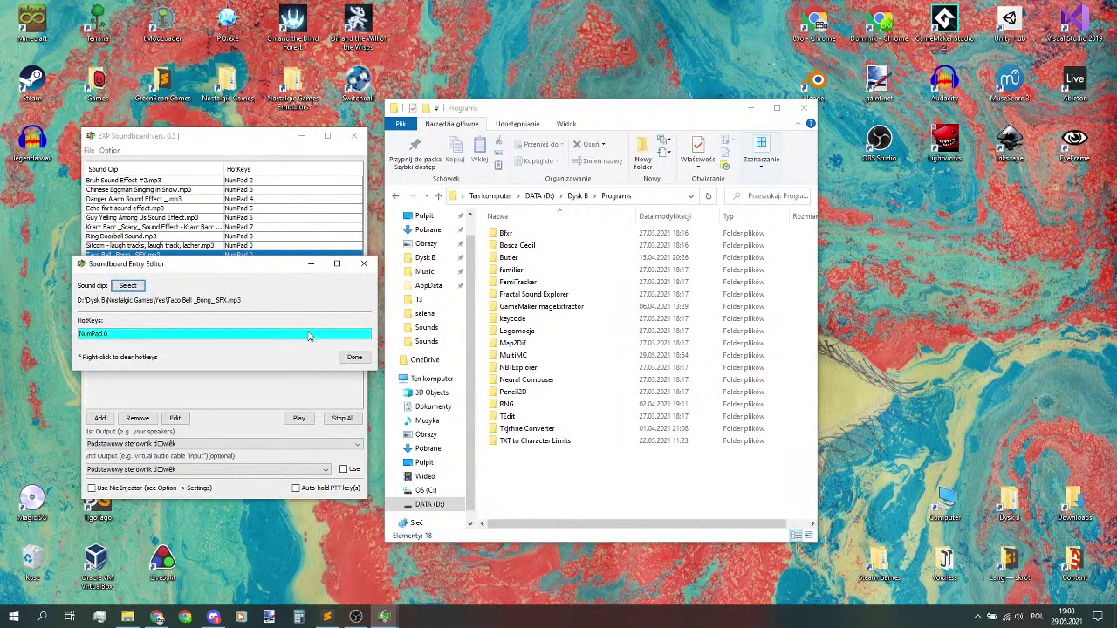
pyautogui.click(363, 357)
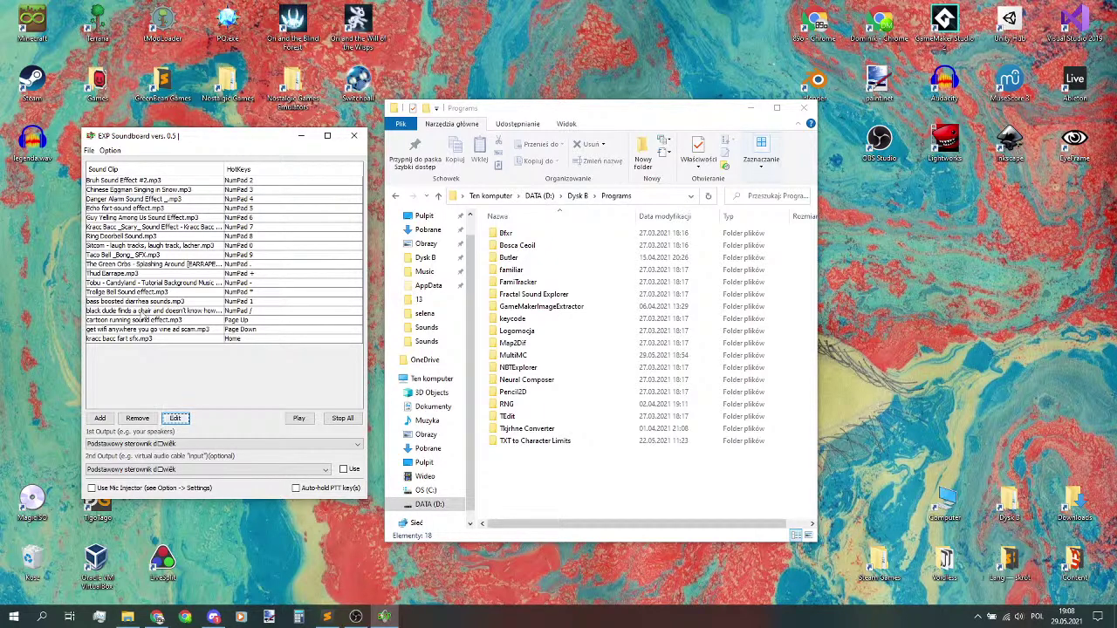
# - Switch to Discord to view the open direct message conversation, and return to the soundboard
pyautogui.click(213, 616)
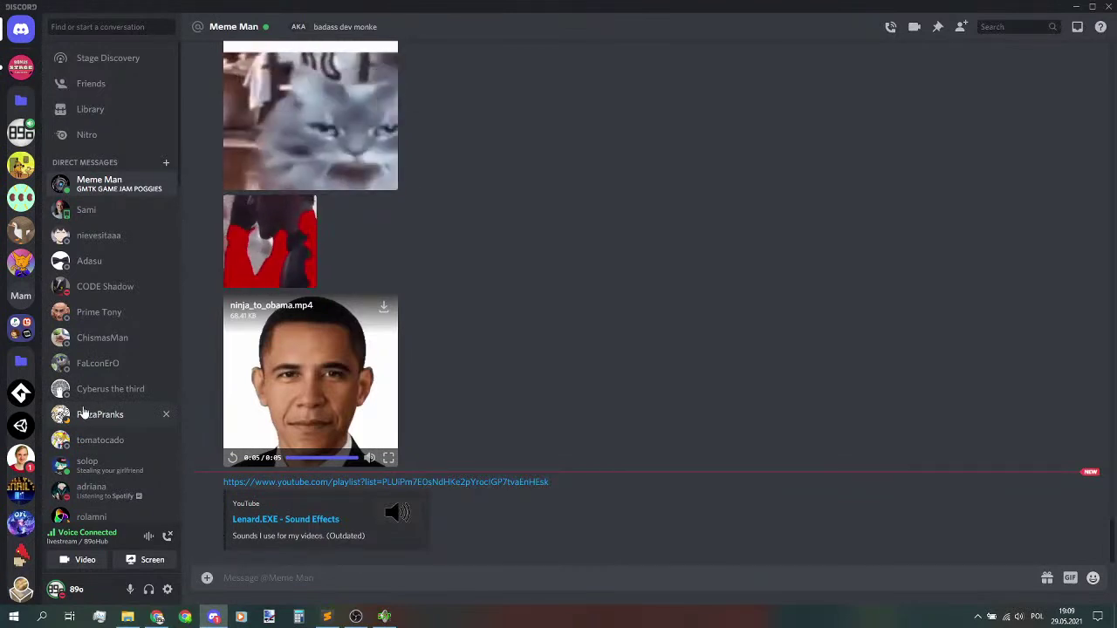
pyautogui.click(303, 387)
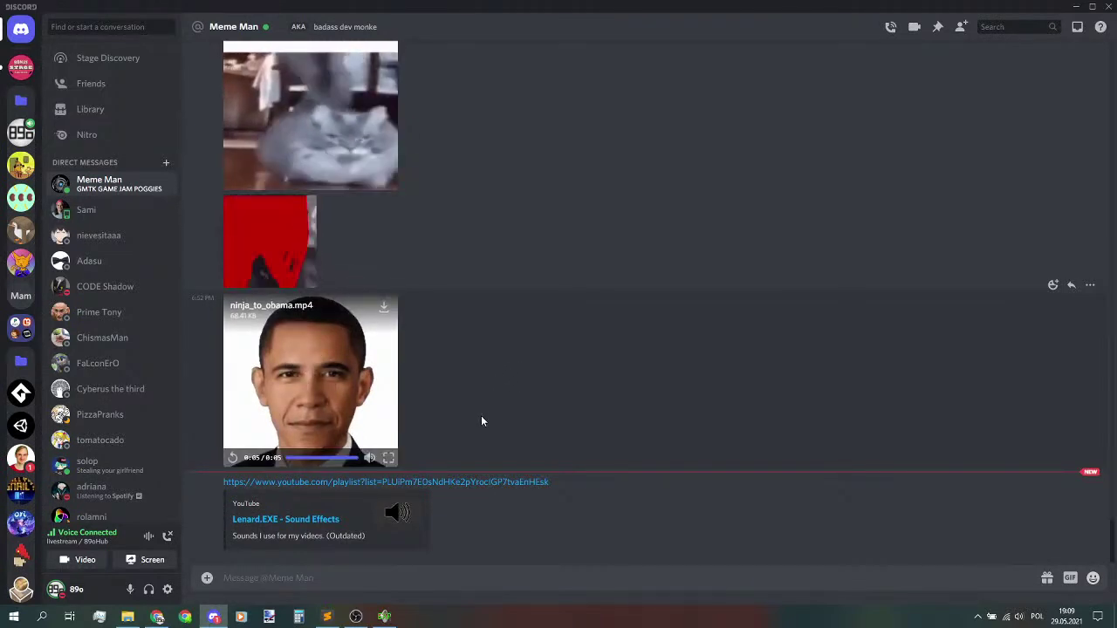
pyautogui.click(383, 616)
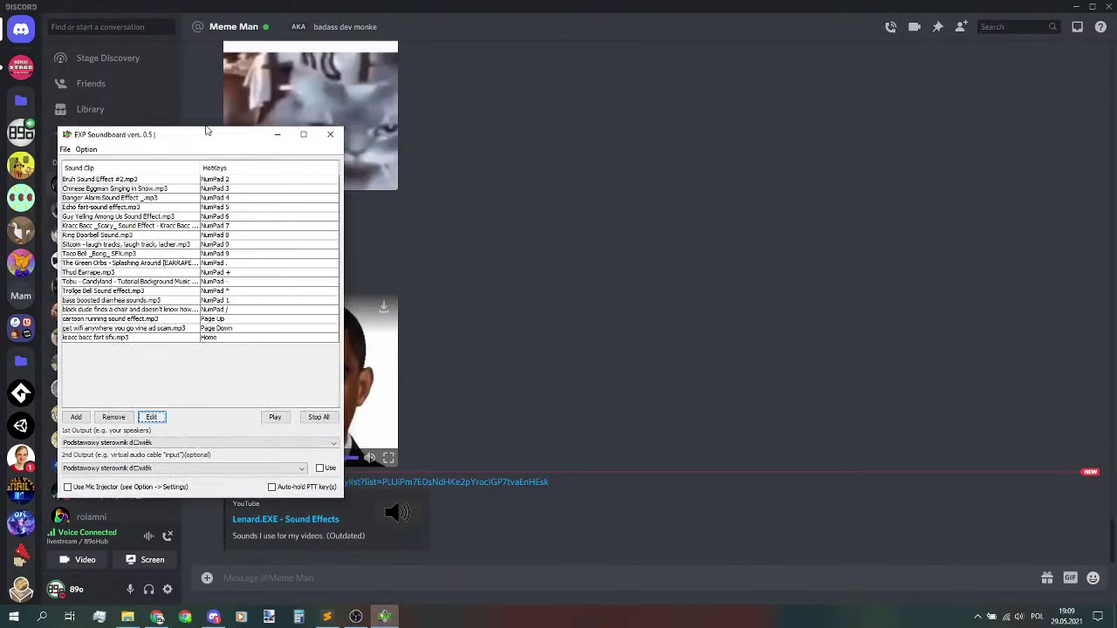
pyautogui.click(1075, 7)
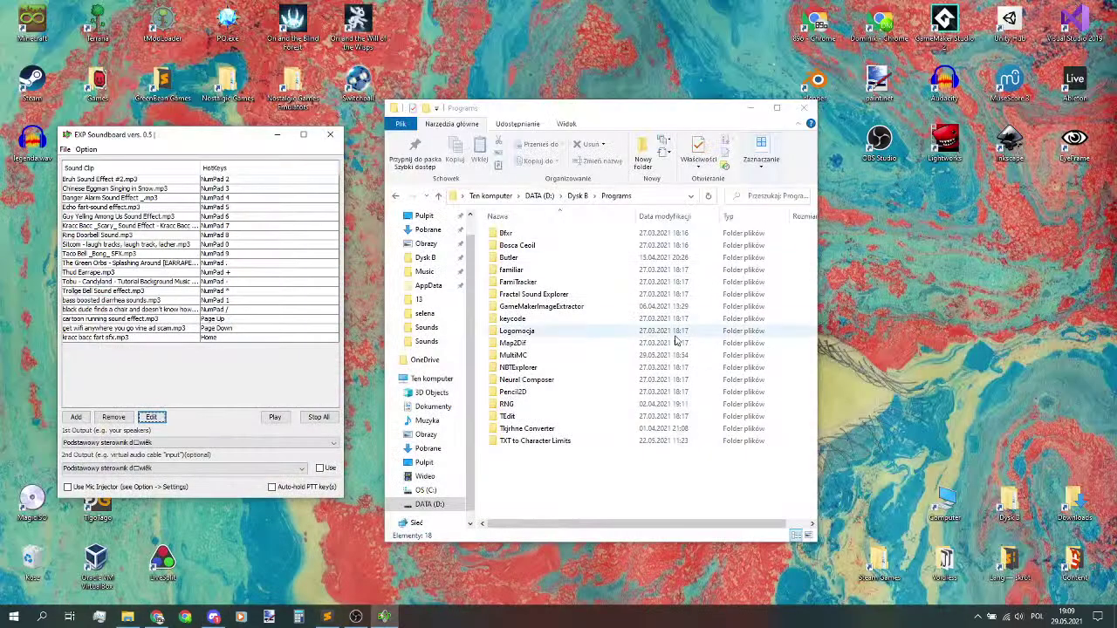
# - Open the Downloads (Pobrane) folder and arrange its window beside the Programs folder window
pyautogui.click(972, 368)
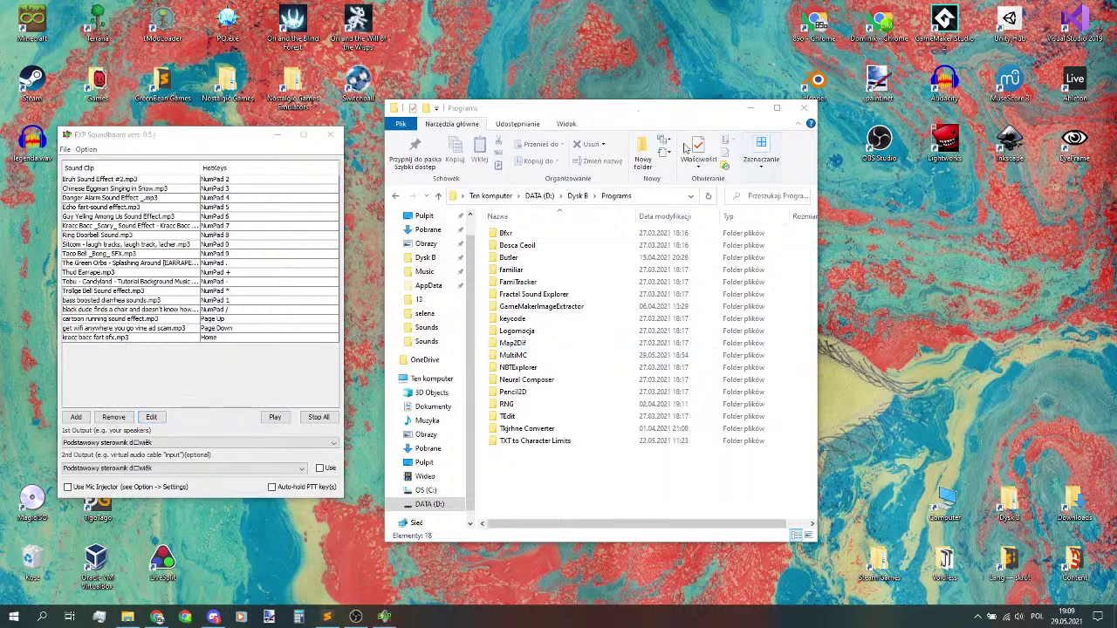
pyautogui.doubleClick(1069, 497)
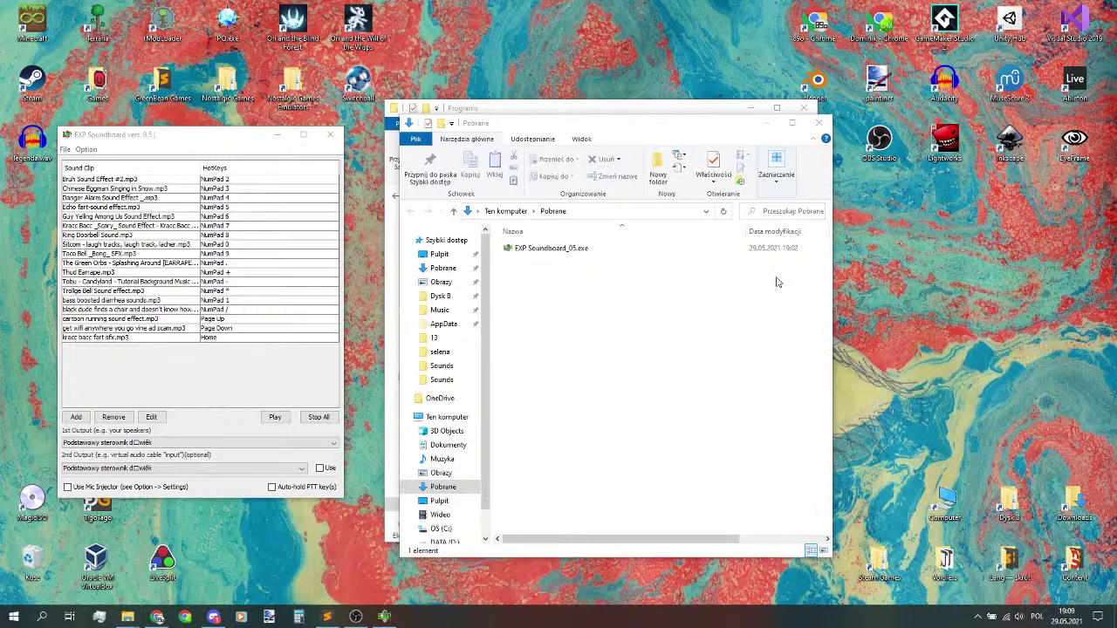
pyautogui.moveTo(635, 126); pyautogui.dragTo(298, 115)
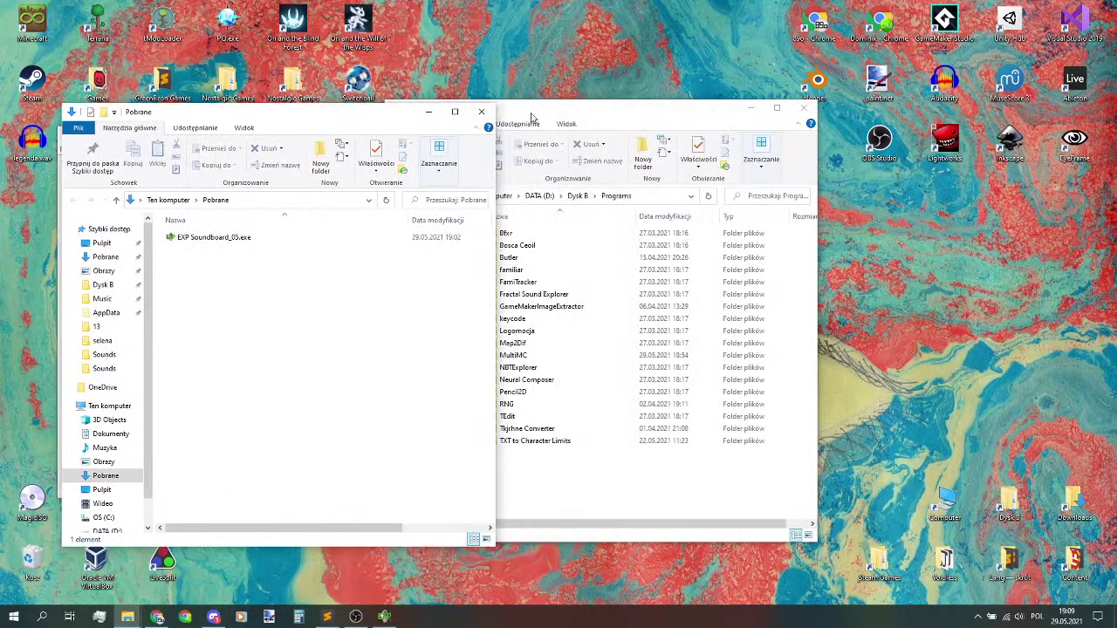
pyautogui.moveTo(661, 130); pyautogui.dragTo(713, 137)
# - Try to move EXP Soundboard_05.exe from the Downloads folder into the Programs folder on Dysk B
pyautogui.moveTo(214, 237); pyautogui.dragTo(749, 490)
pyautogui.click(796, 564)
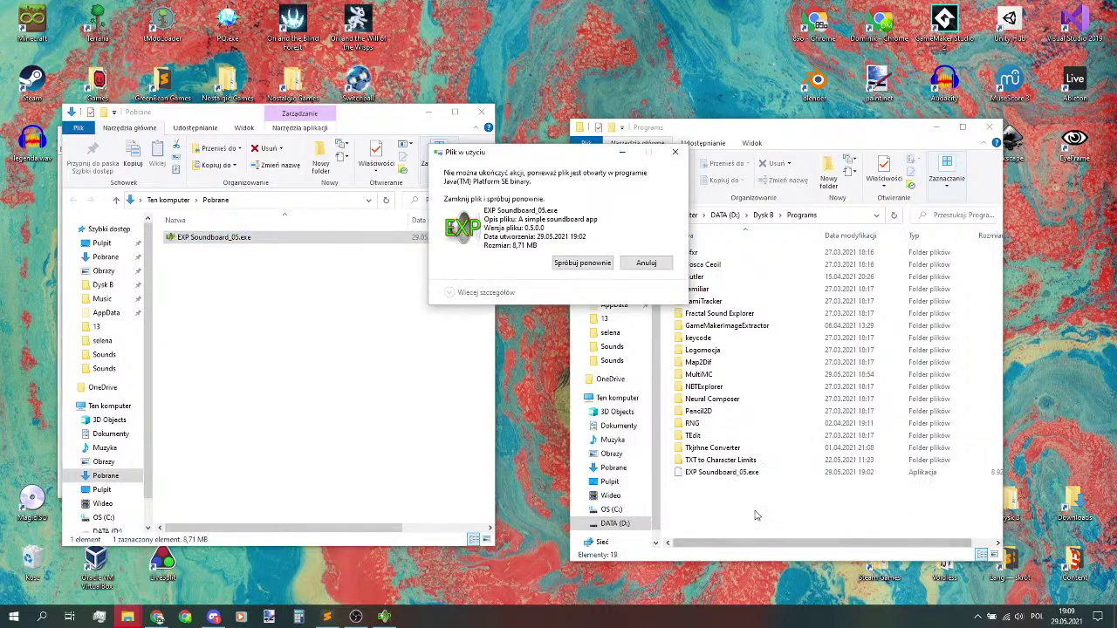
pyautogui.click(660, 269)
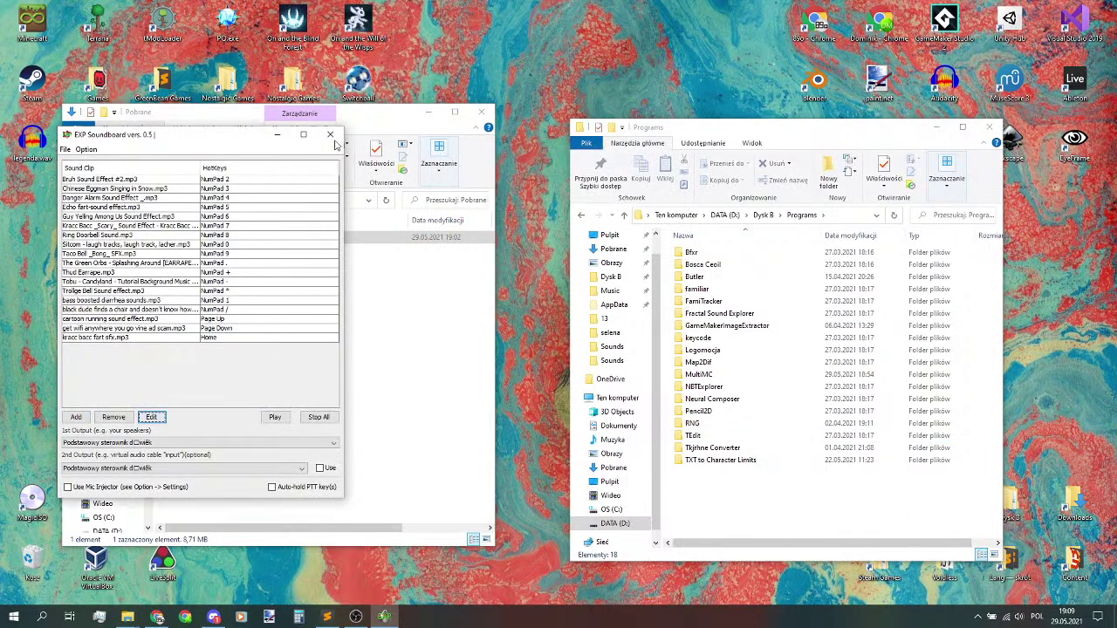
# - Save the soundboard configuration to the desktop (Pulpit) as a JSON file named sounds
pyautogui.click(65, 149)
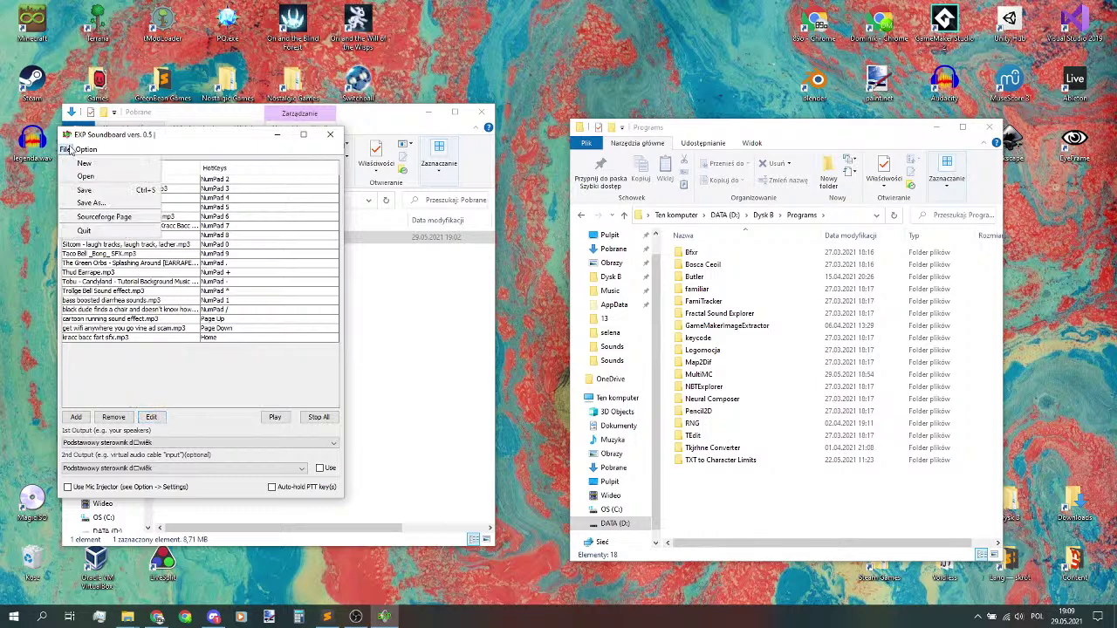
pyautogui.click(85, 190)
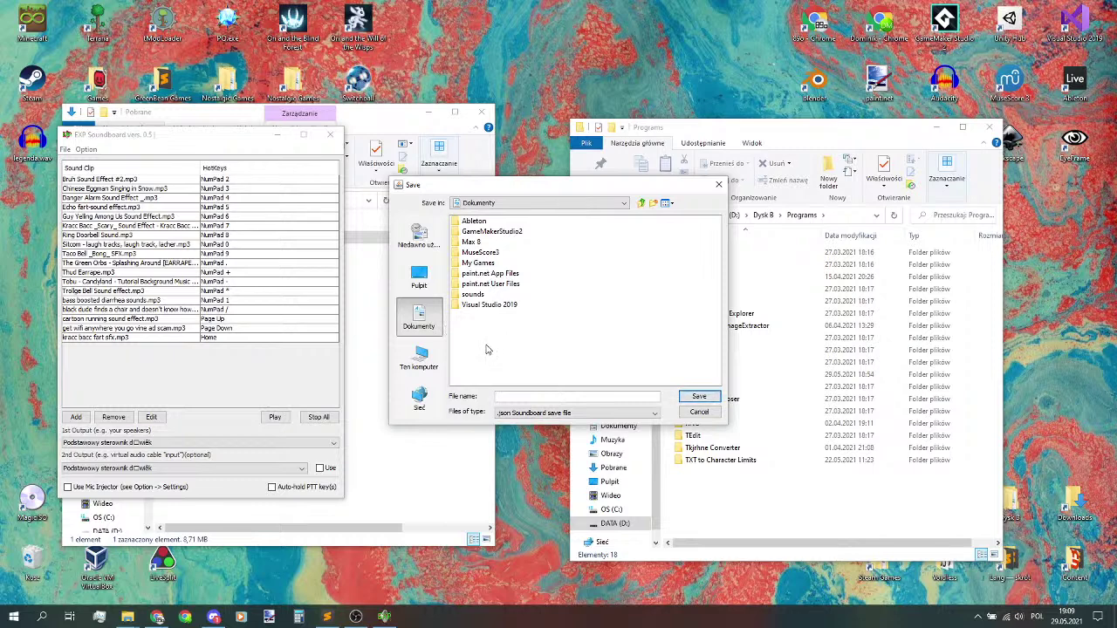
pyautogui.click(419, 277)
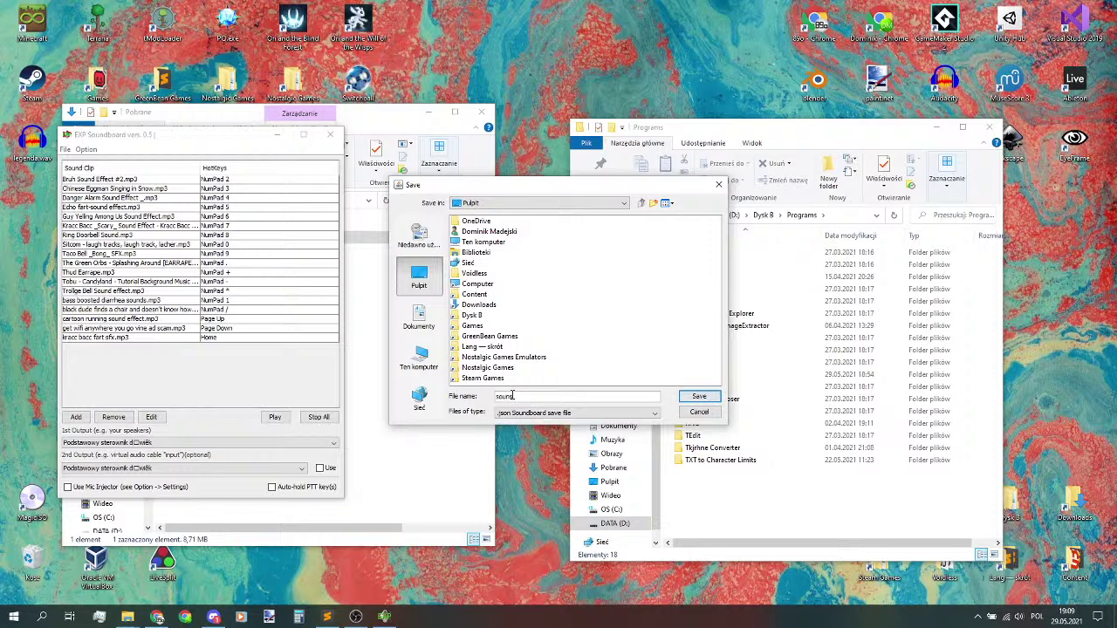
pyautogui.click(512, 395)
pyautogui.write('sounds')
pyautogui.click(699, 396)
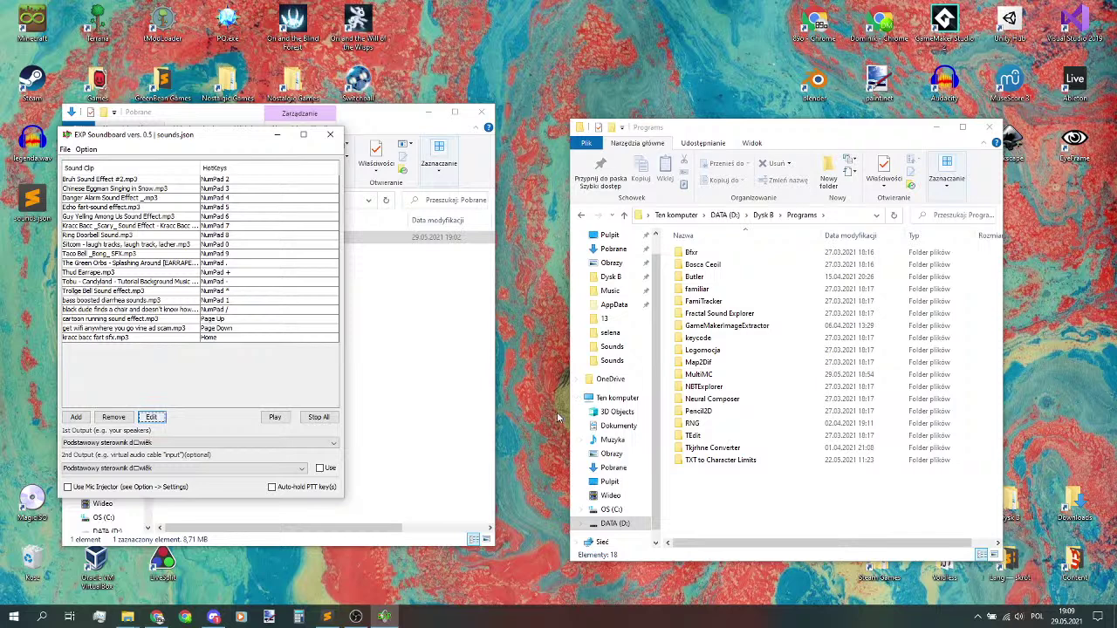
# - Close the soundboard, move EXP Soundboard_05.exe from Downloads into the Programs folder, and close the Downloads window
pyautogui.click(322, 144)
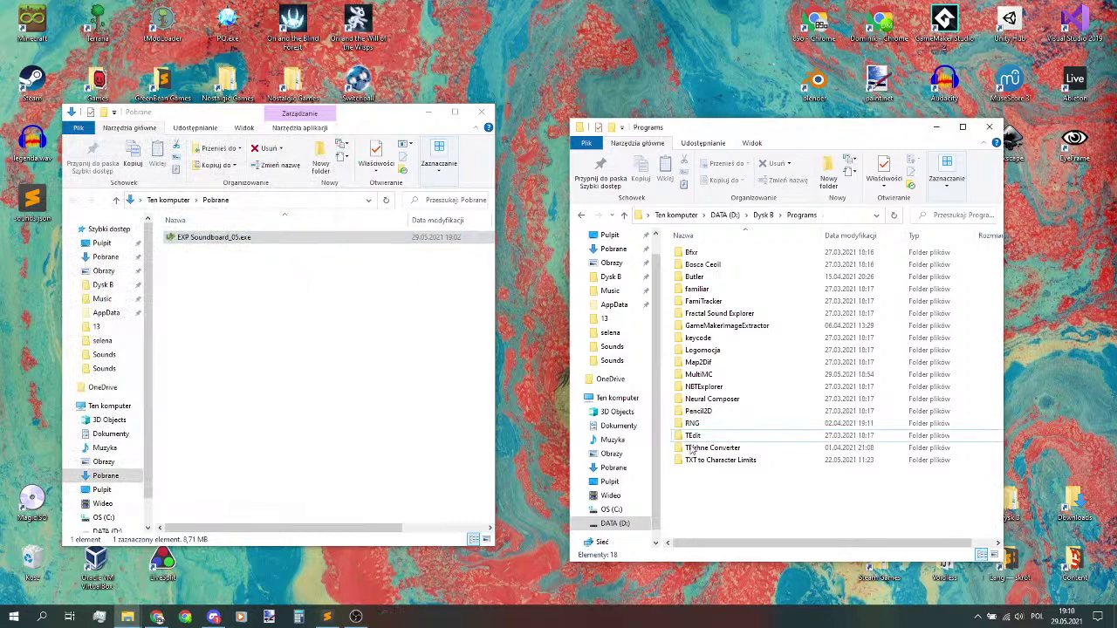
pyautogui.rightClick(737, 483)
pyautogui.click(771, 527)
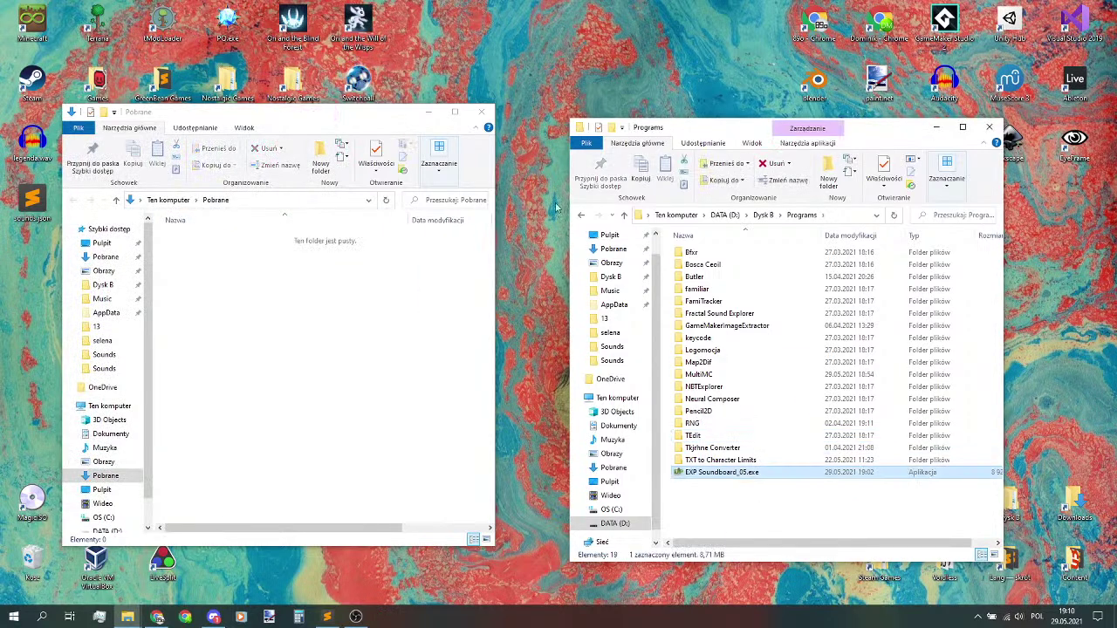
pyautogui.click(481, 111)
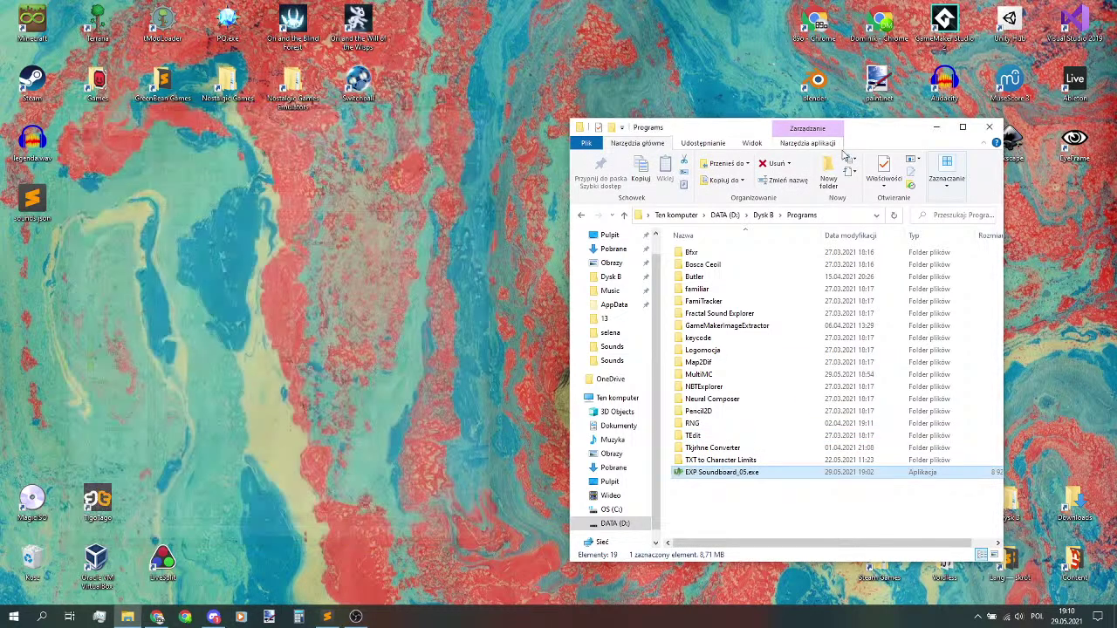
# - Create a new folder named Soundboard inside the Programs folder
pyautogui.click(830, 170)
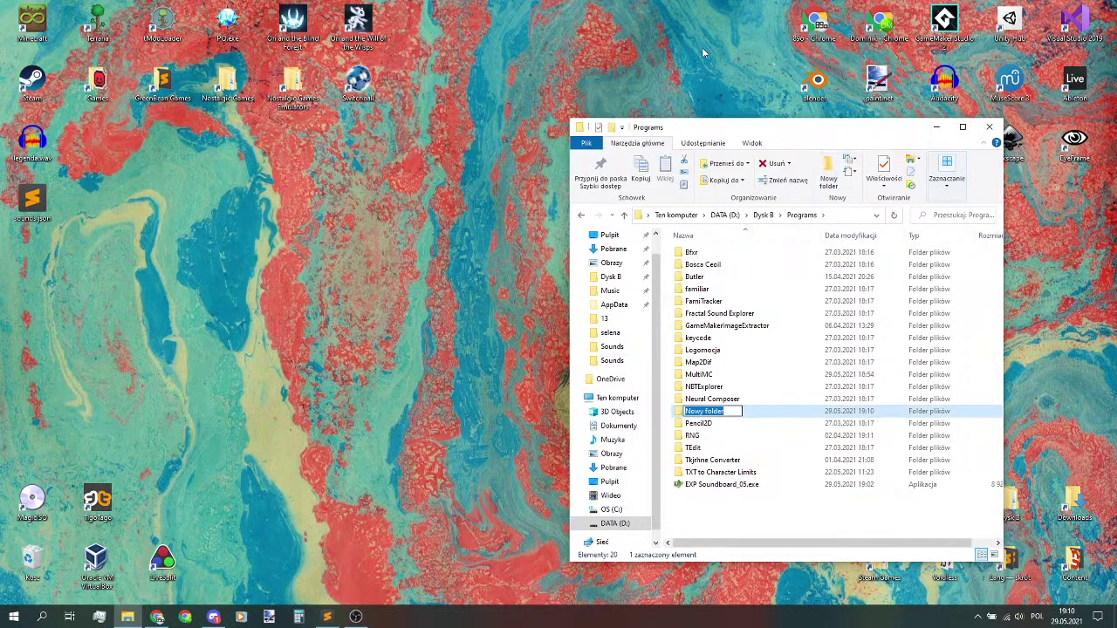
pyautogui.write('Soundboard')
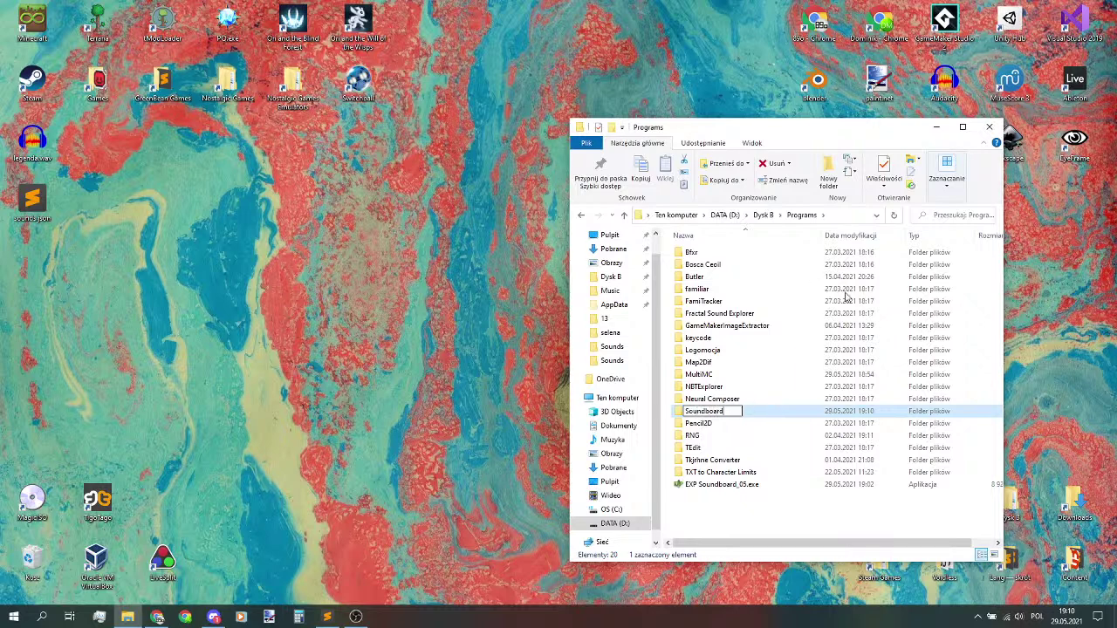
pyautogui.press('Return')
# - Rename EXP Soundboard_05.exe in the Programs folder as Soundboard.exe
pyautogui.click(746, 487)
pyautogui.click(743, 487)
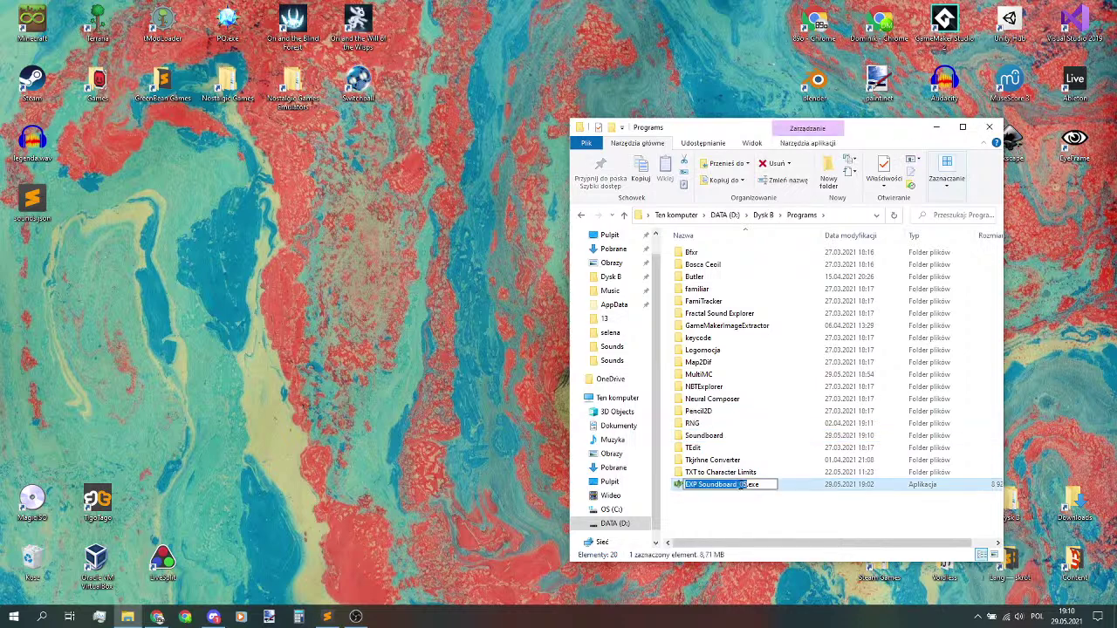
pyautogui.write('S')
pyautogui.write('ound')
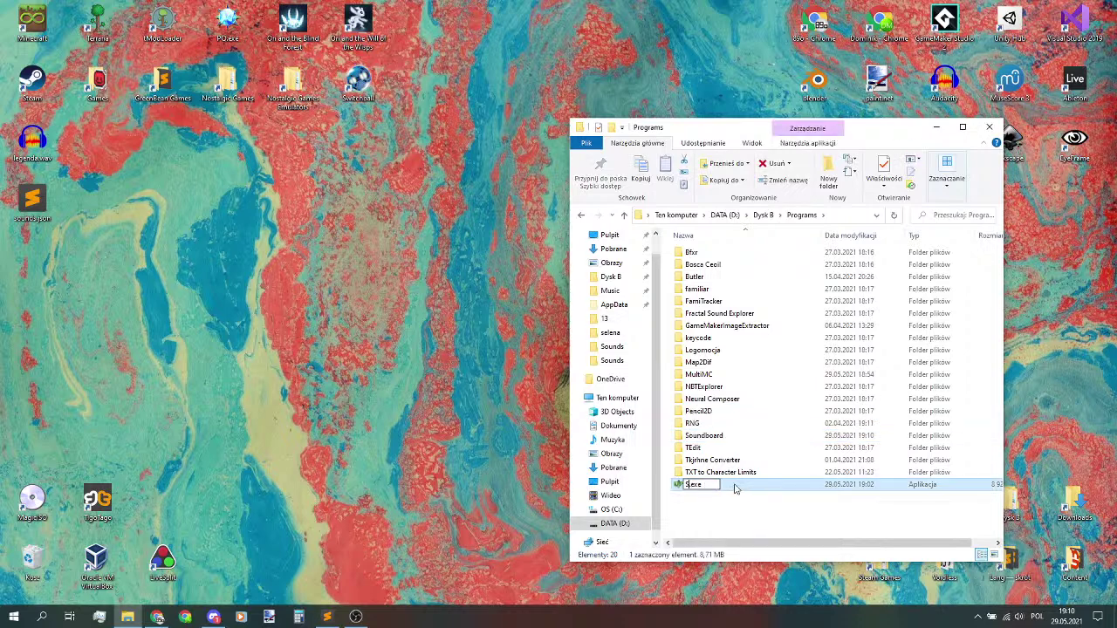
pyautogui.write('board')
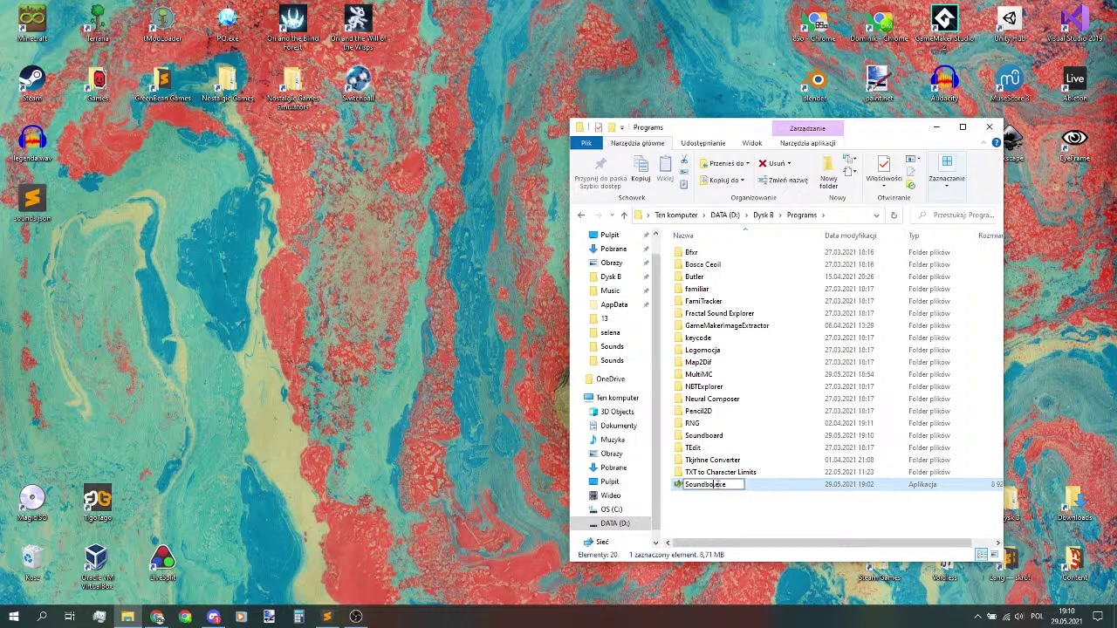
pyautogui.press('Return')
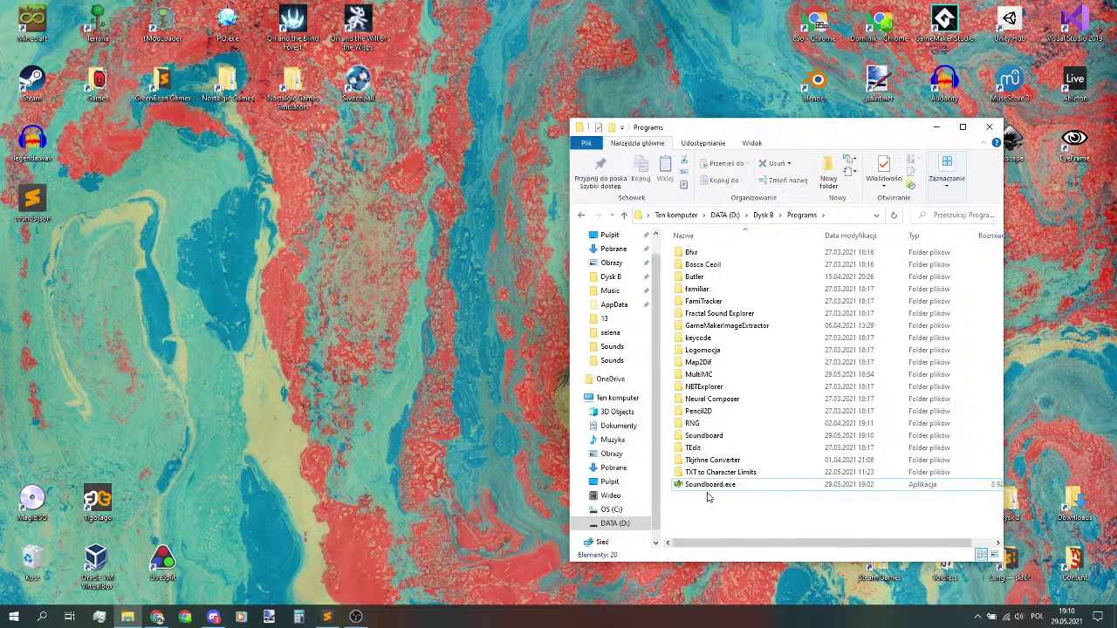
# - Move Soundboard.exe from Programs and sounds.json from the desktop into the new Soundboard folder
pyautogui.moveTo(706, 487); pyautogui.dragTo(721, 436)
pyautogui.click(756, 480)
pyautogui.click(756, 480)
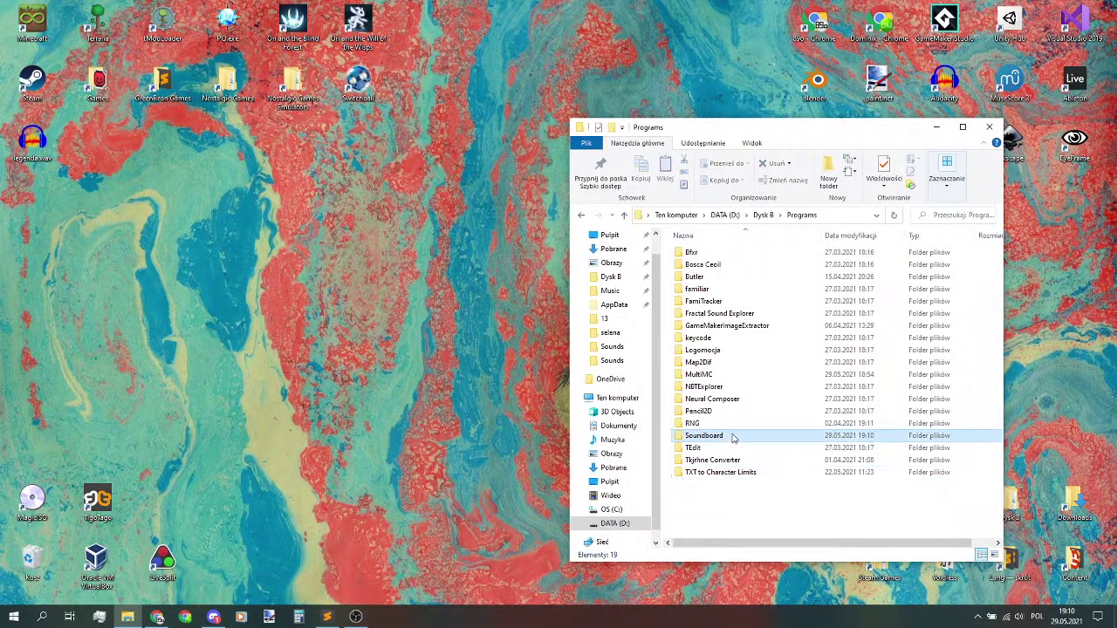
# - Launch Soundboard.exe from the Soundboard folder and place its window beside the folder window
pyautogui.doubleClick(729, 436)
pyautogui.click(723, 255)
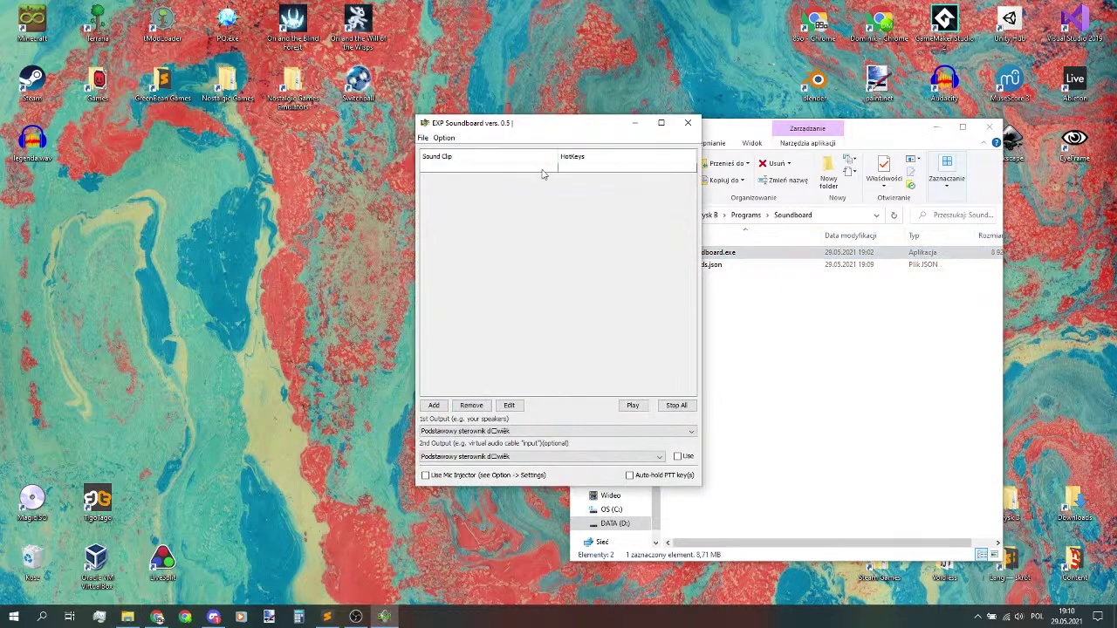
pyautogui.moveTo(519, 132); pyautogui.dragTo(203, 162)
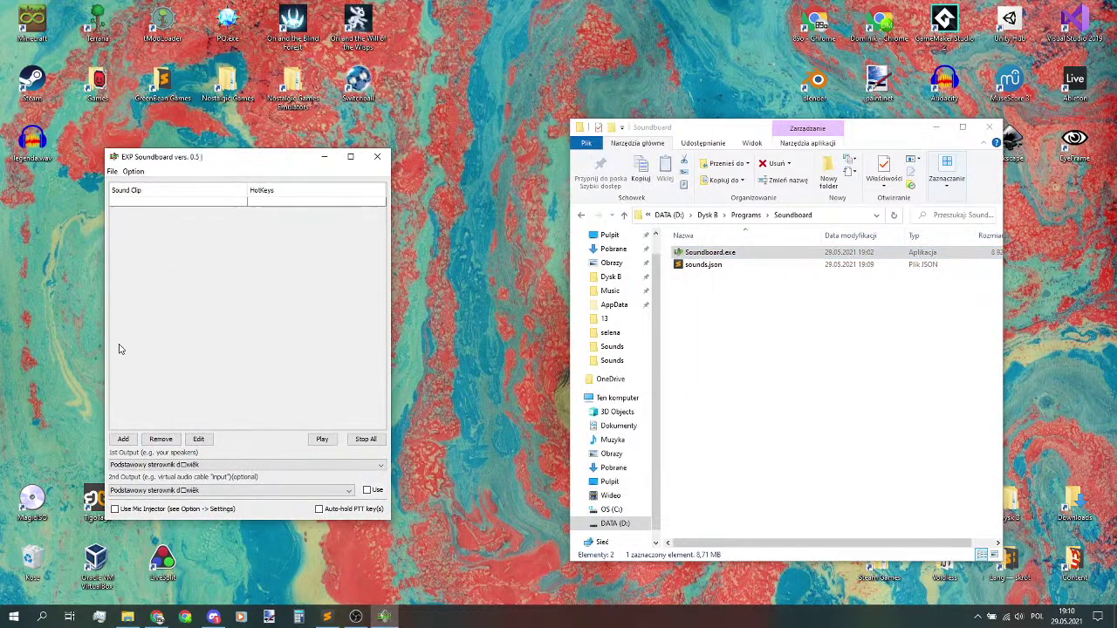
# - Load sounds.json from the Dysk B\Programs\Soundboard folder on drive D into the soundboard, and minimize the program
pyautogui.click(112, 172)
pyautogui.click(132, 196)
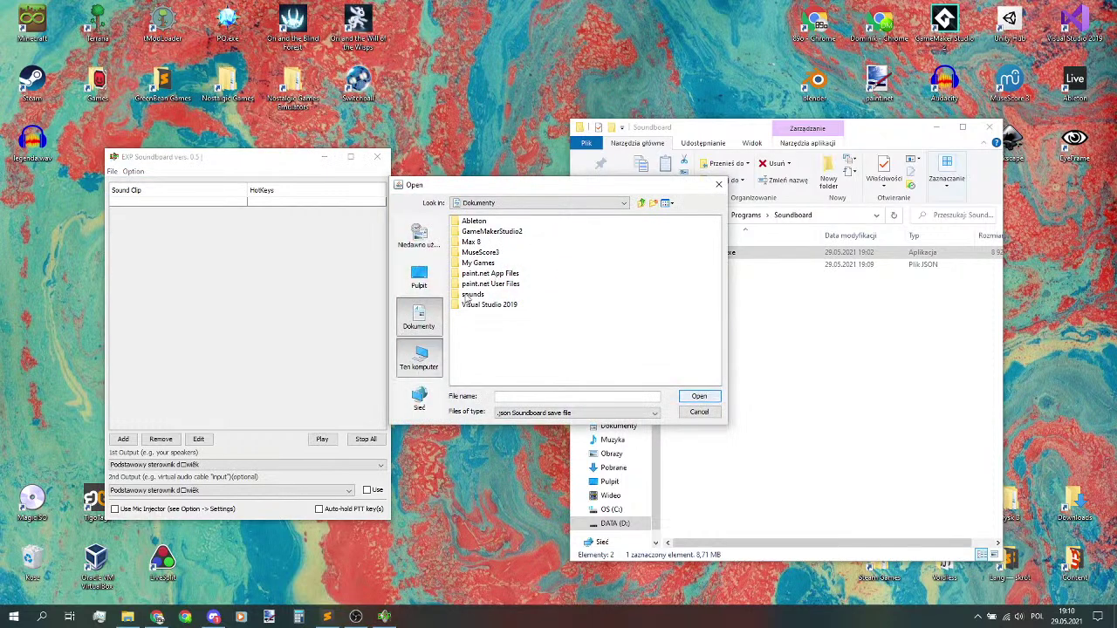
pyautogui.click(419, 356)
pyautogui.doubleClick(476, 304)
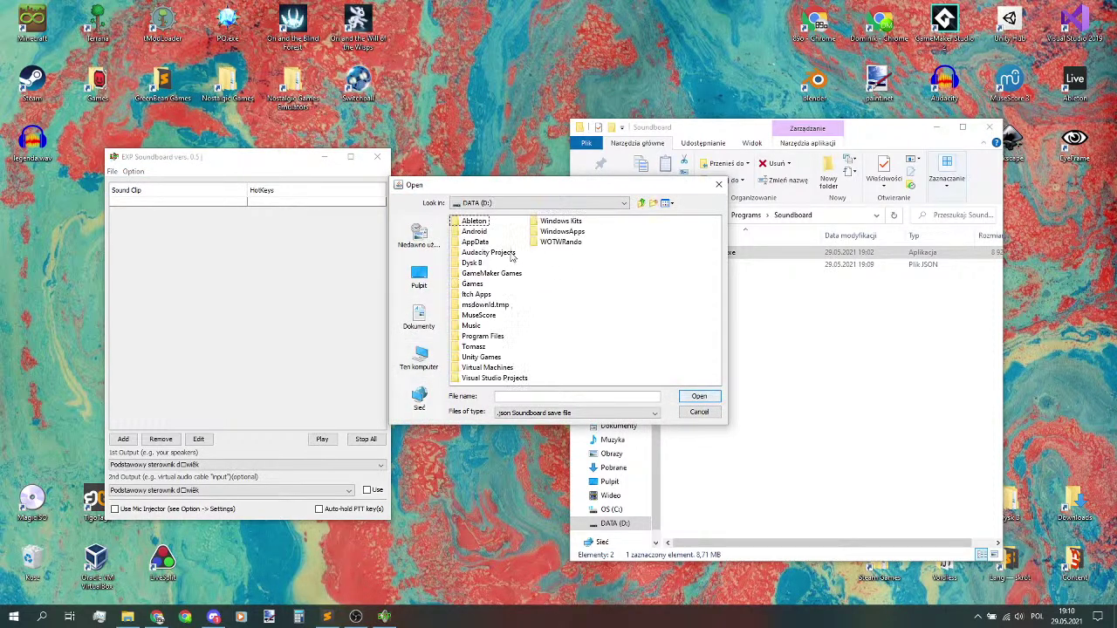
pyautogui.doubleClick(471, 262)
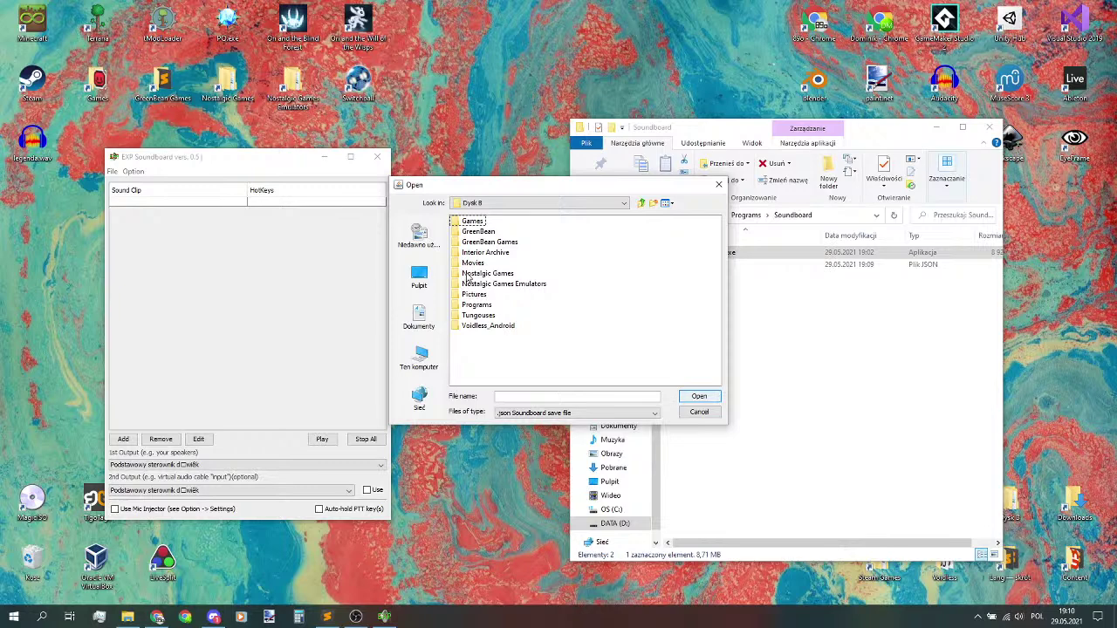
pyautogui.click(470, 275)
pyautogui.click(476, 306)
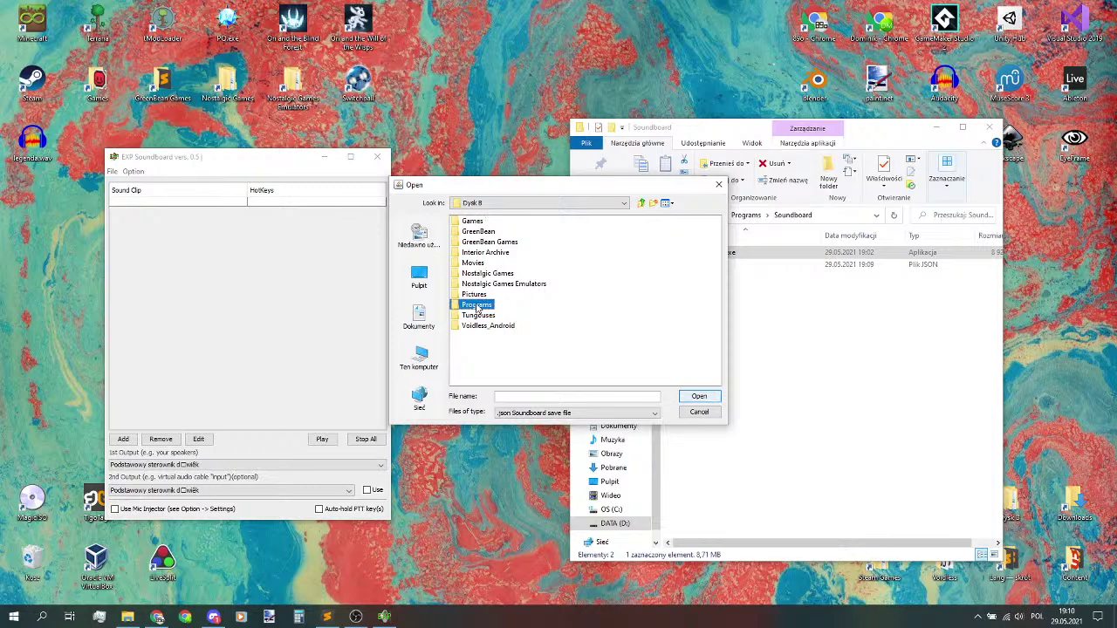
pyautogui.doubleClick(476, 307)
pyautogui.click(480, 379)
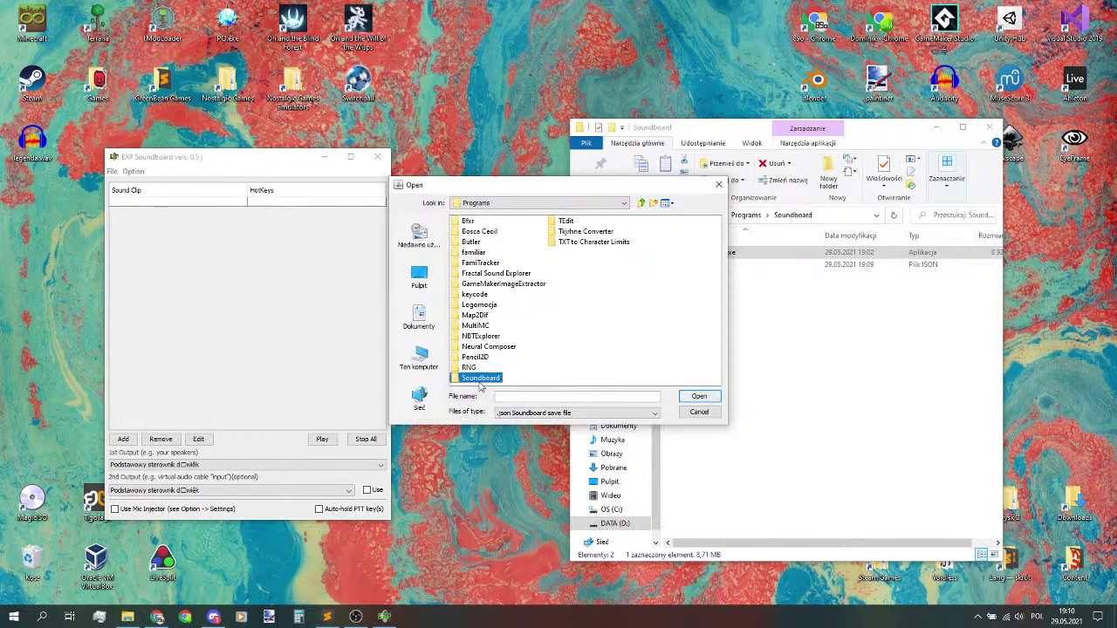
pyautogui.doubleClick(480, 378)
pyautogui.doubleClick(462, 223)
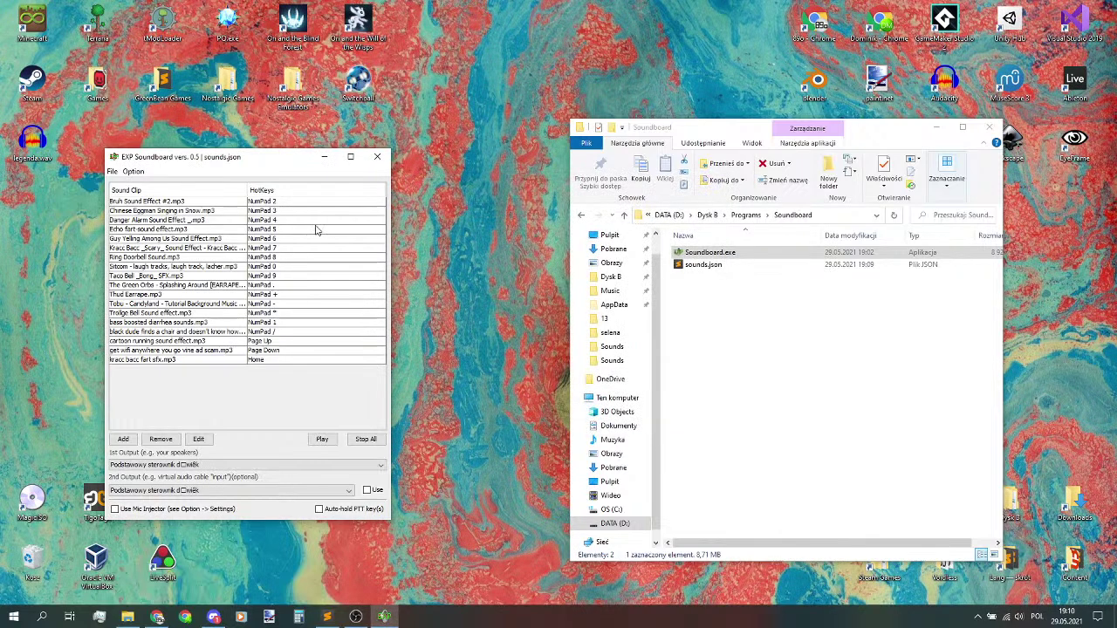
pyautogui.click(323, 157)
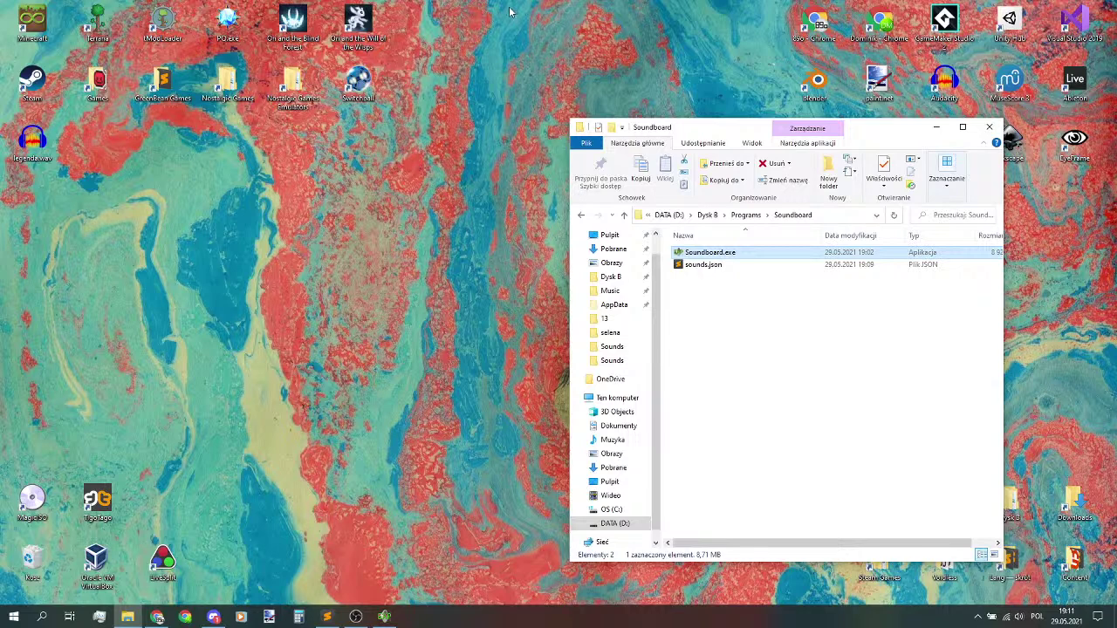
pyautogui.click(777, 281)
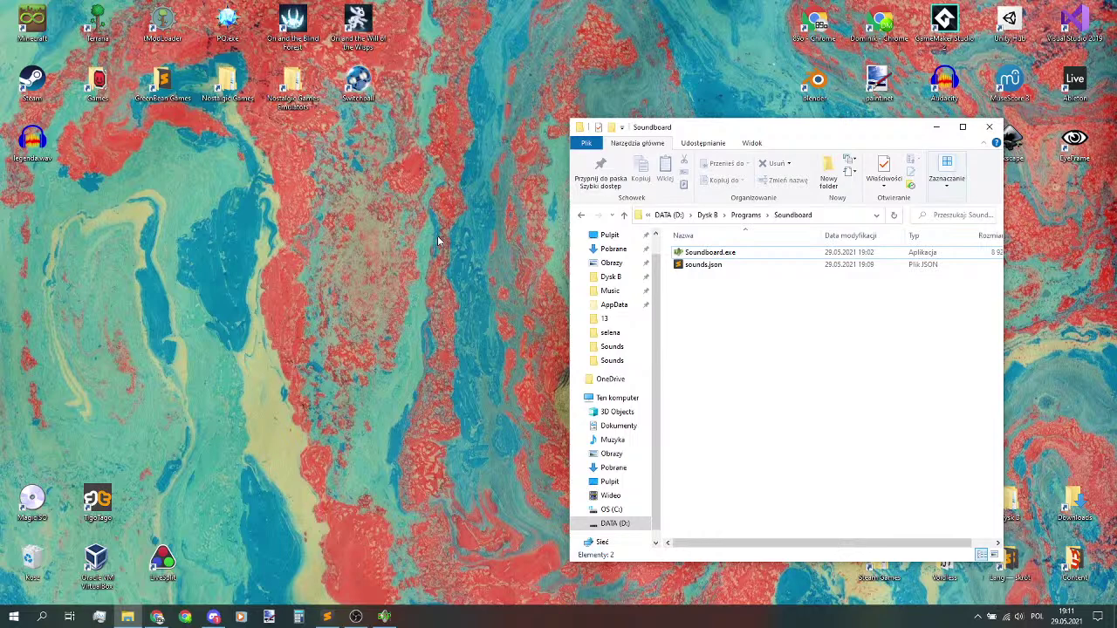
pyautogui.click(700, 264)
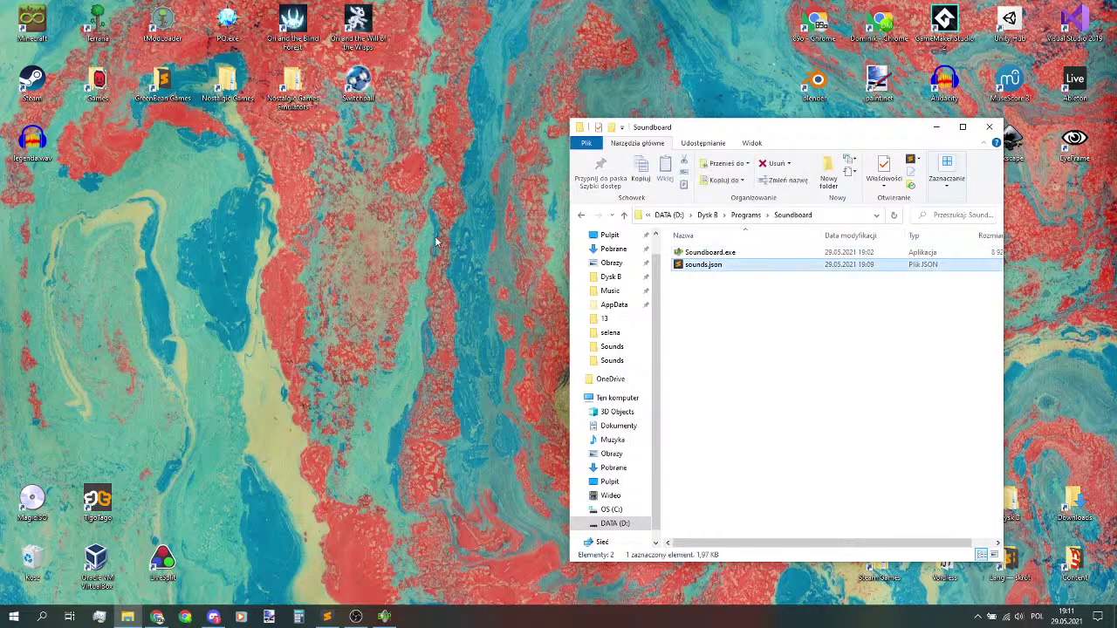
pyautogui.click(666, 340)
# - Switch to Discord and open the 89oHub server
pyautogui.click(213, 617)
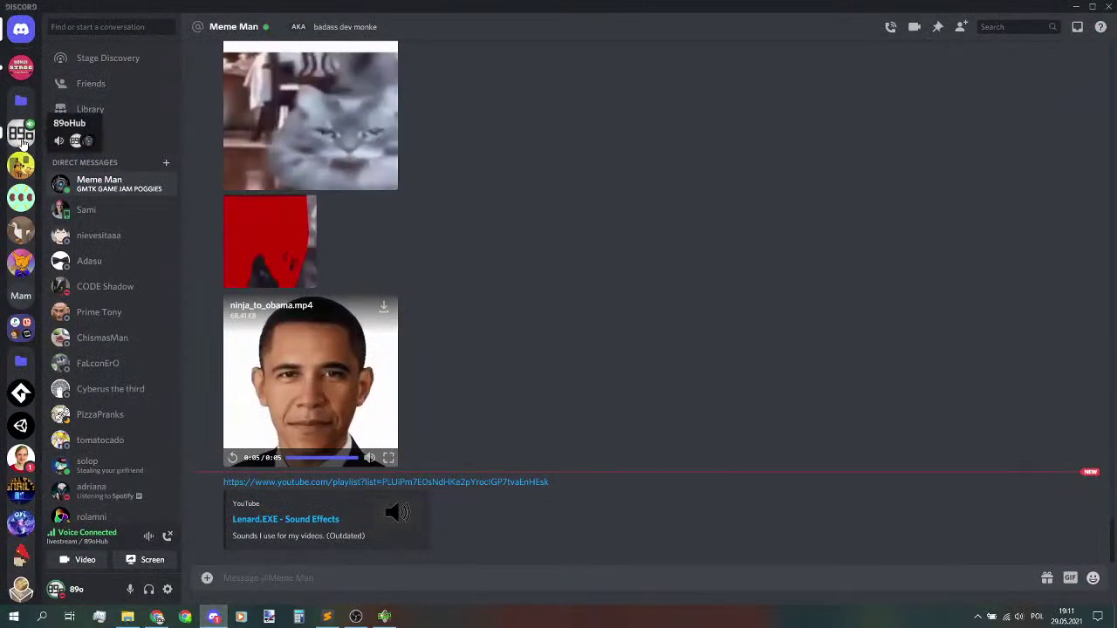
pyautogui.click(21, 137)
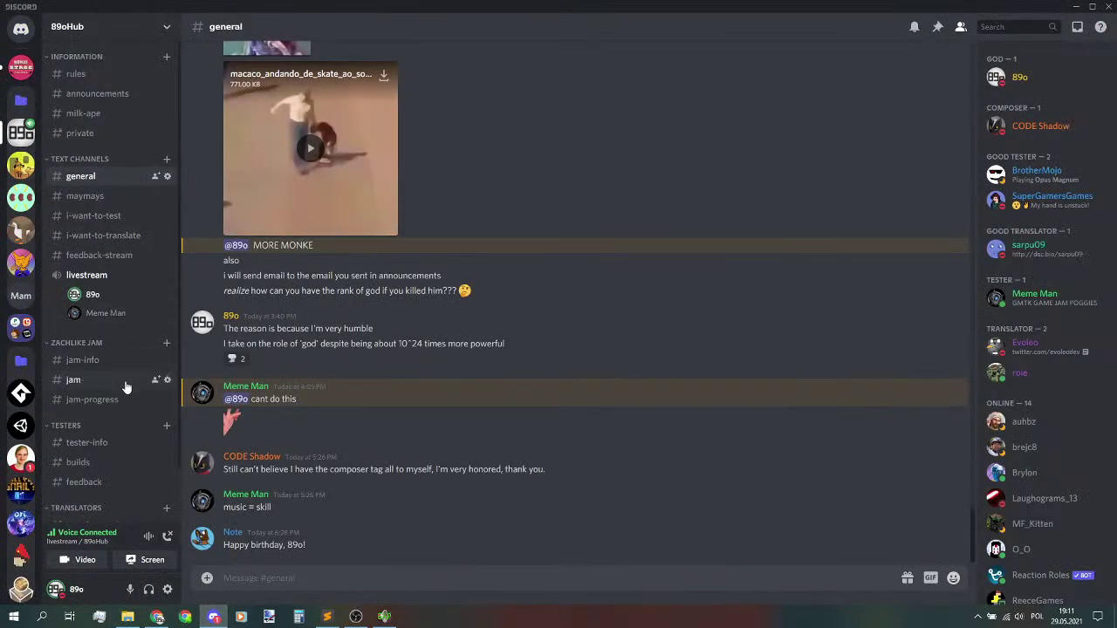